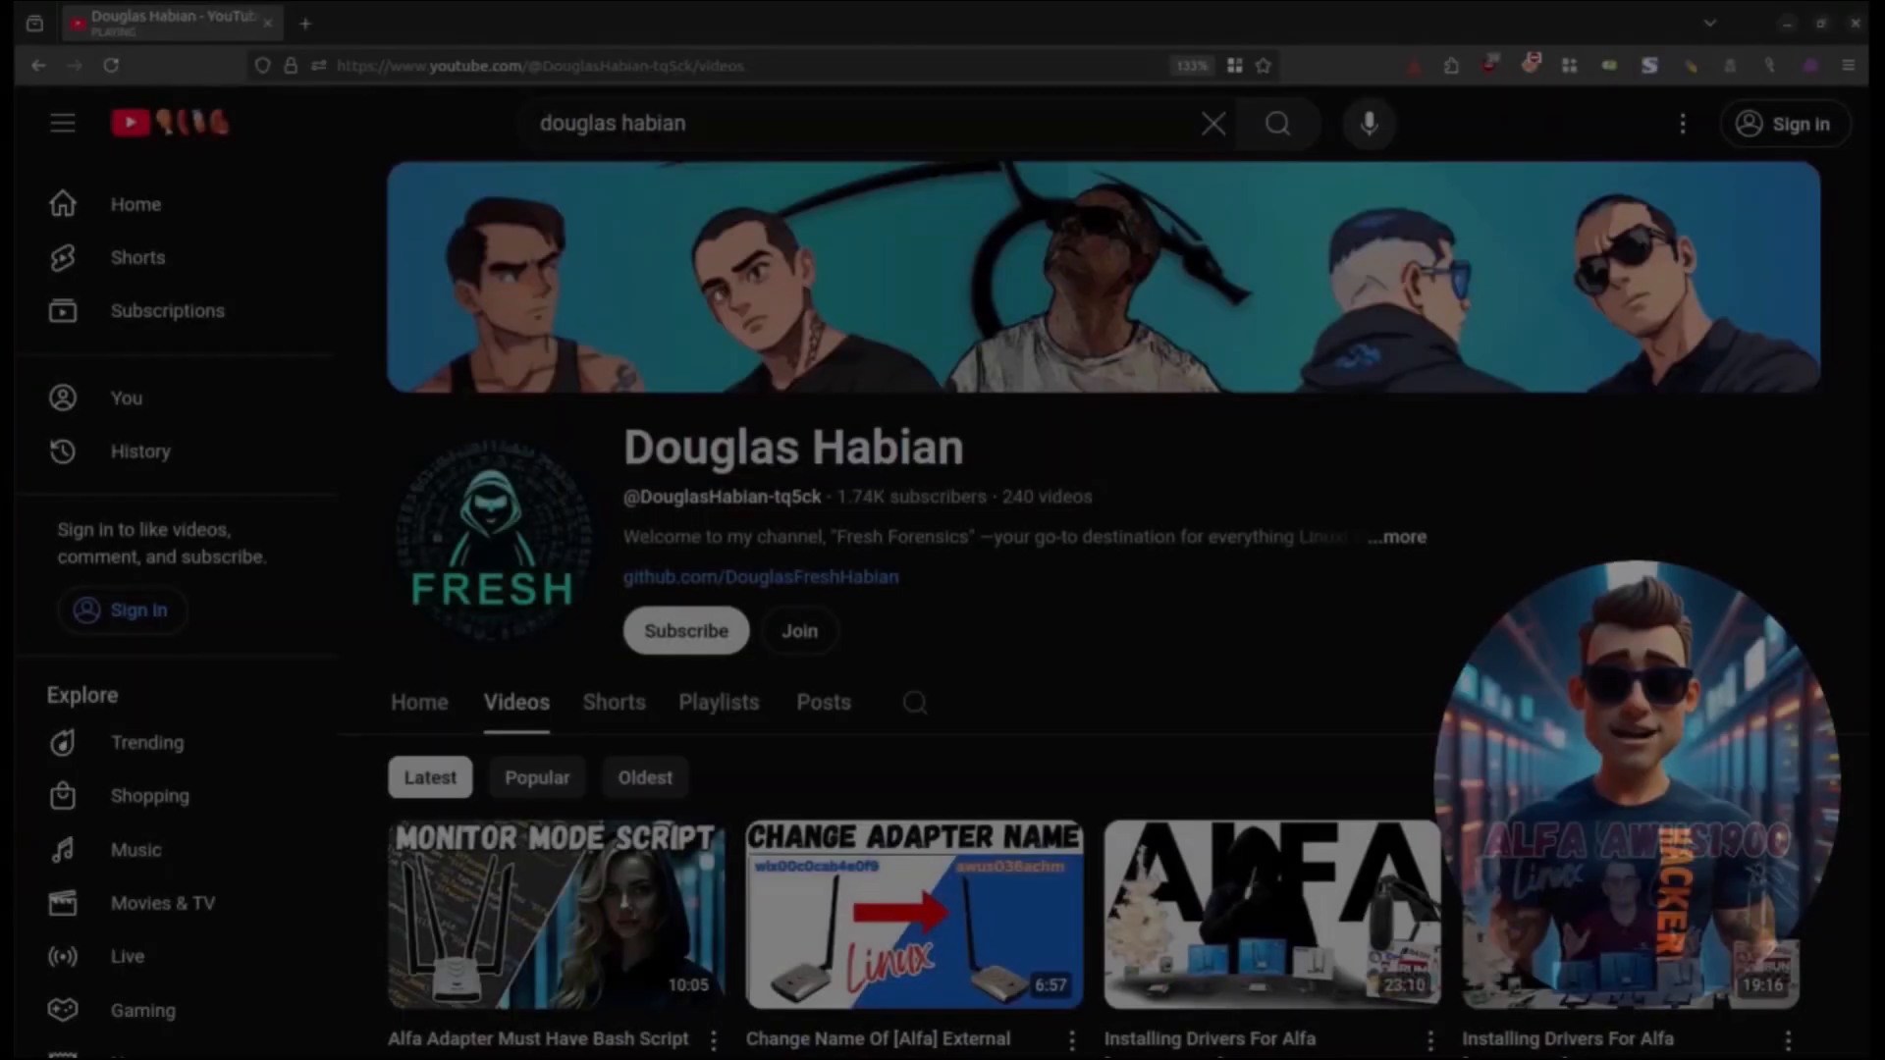
scroll(1099, 609, down, 8)
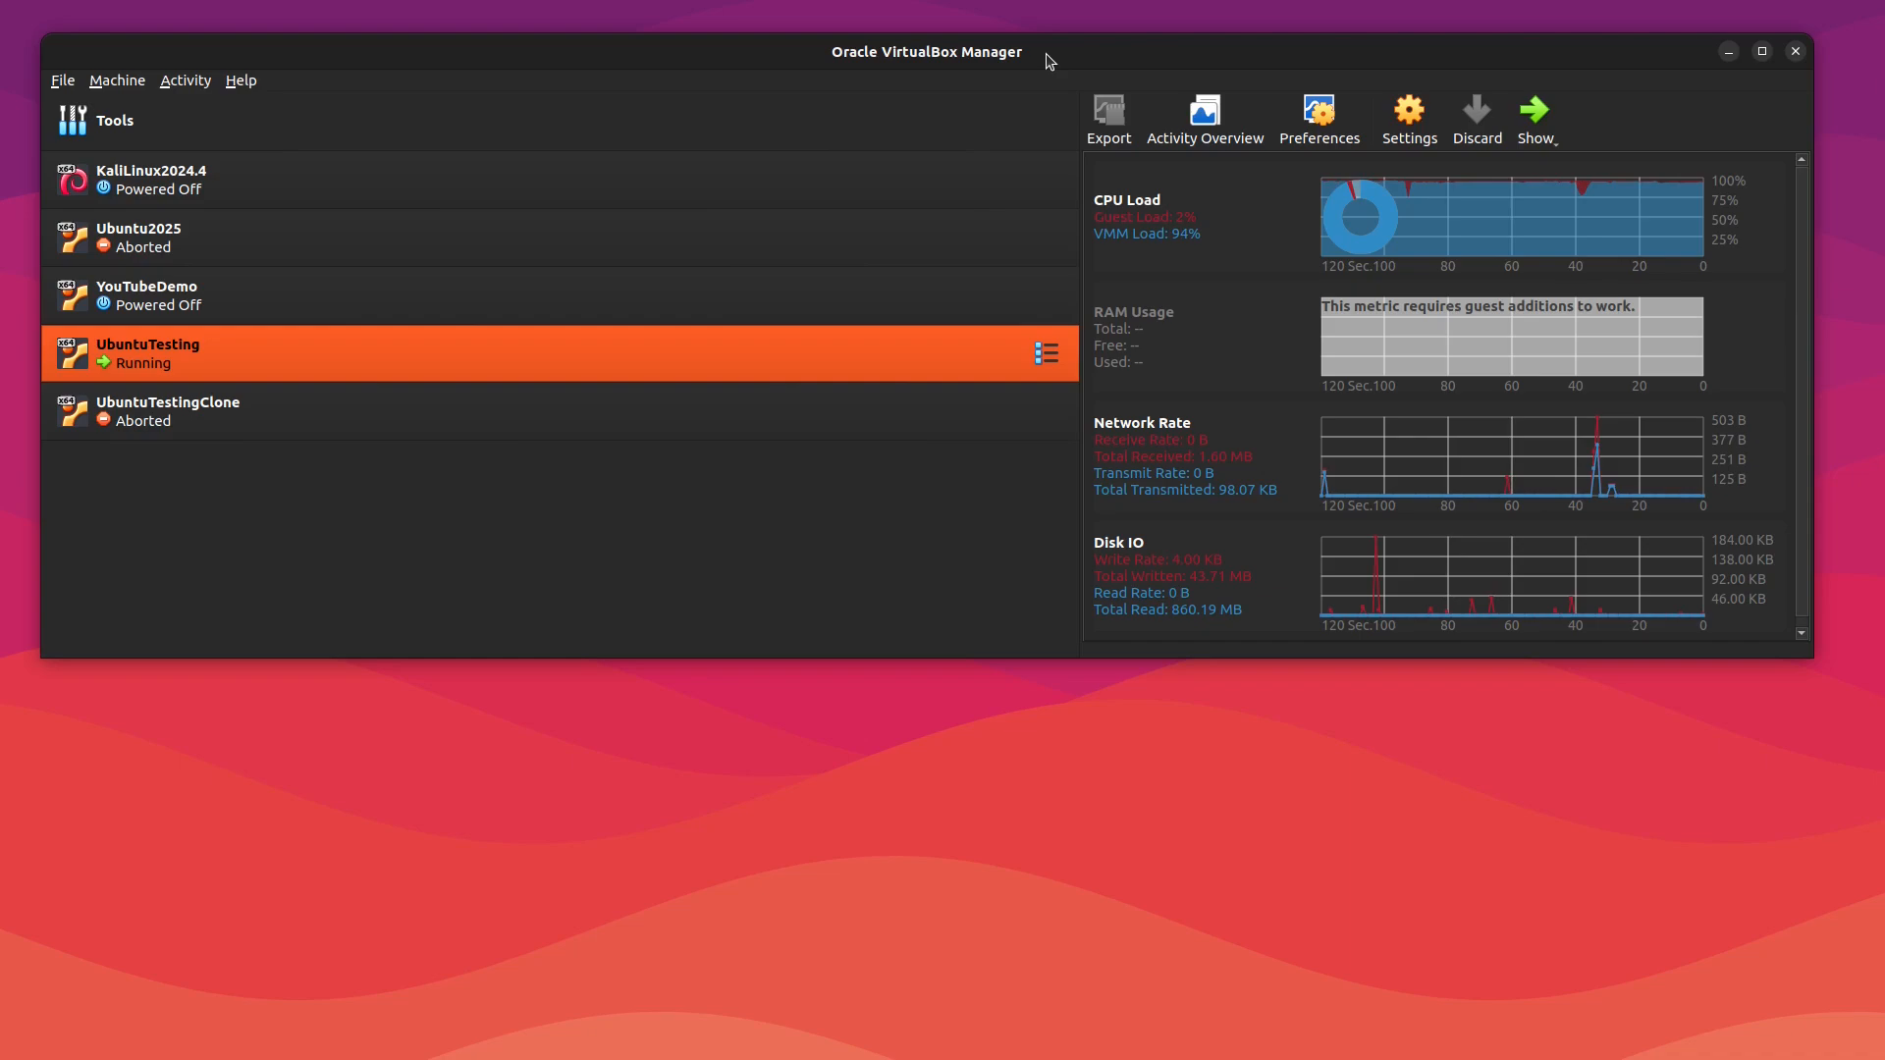
drag(1050, 61, 1049, 80)
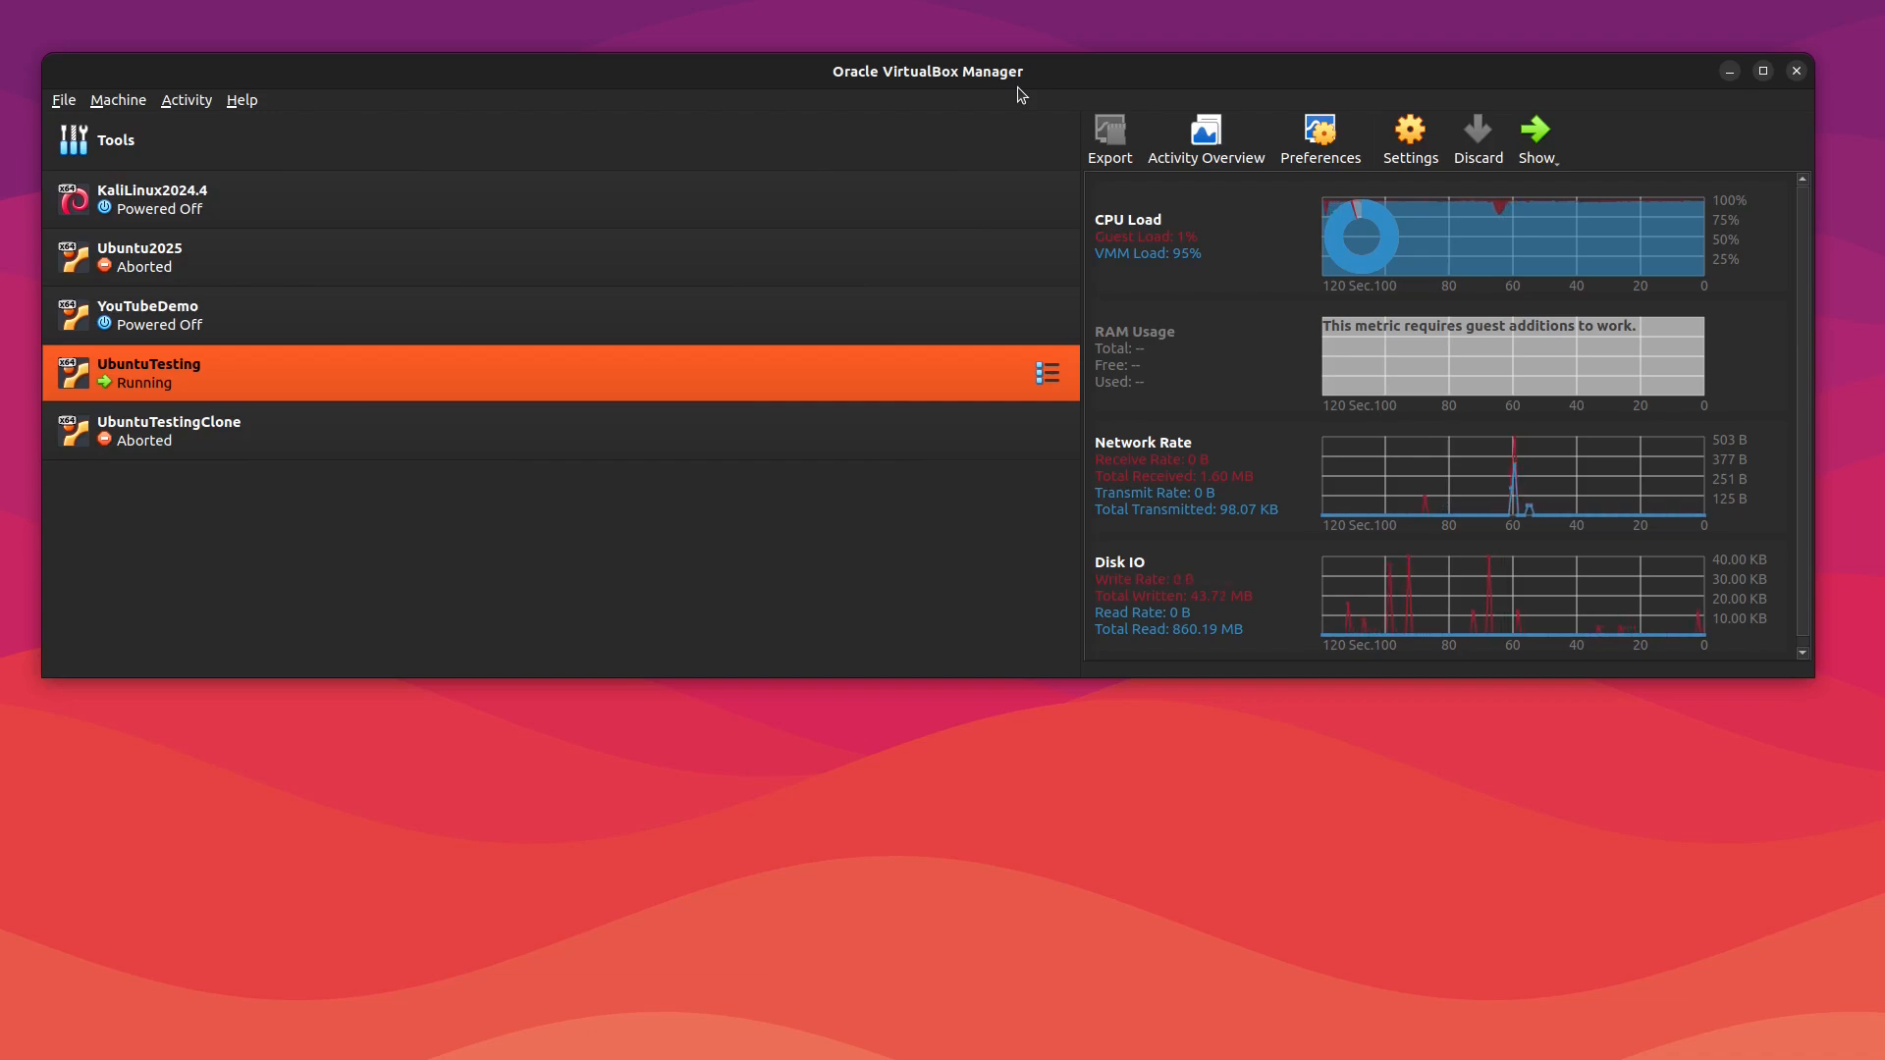
drag(1017, 78, 1008, 51)
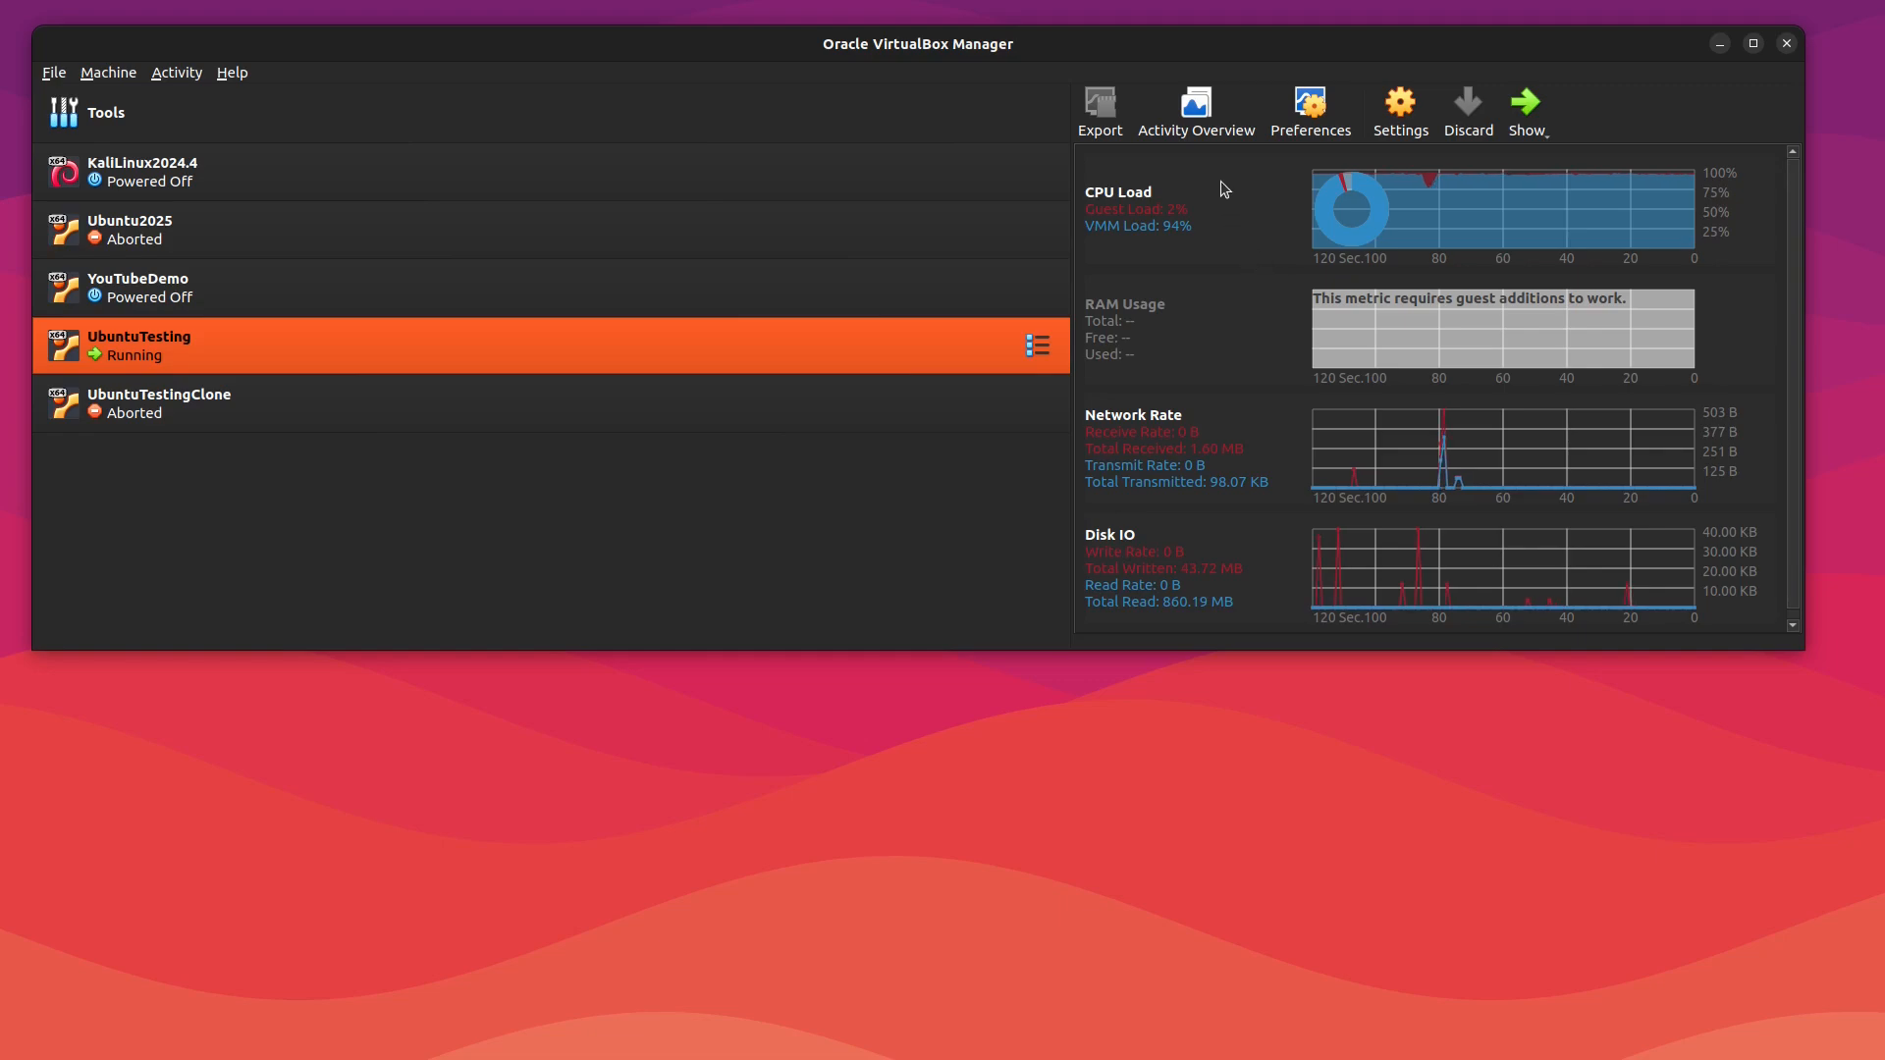
Step: Browse the performance preferences and activity overview, then return to the UbuntuTesting VM's activity graphs
click(1303, 122)
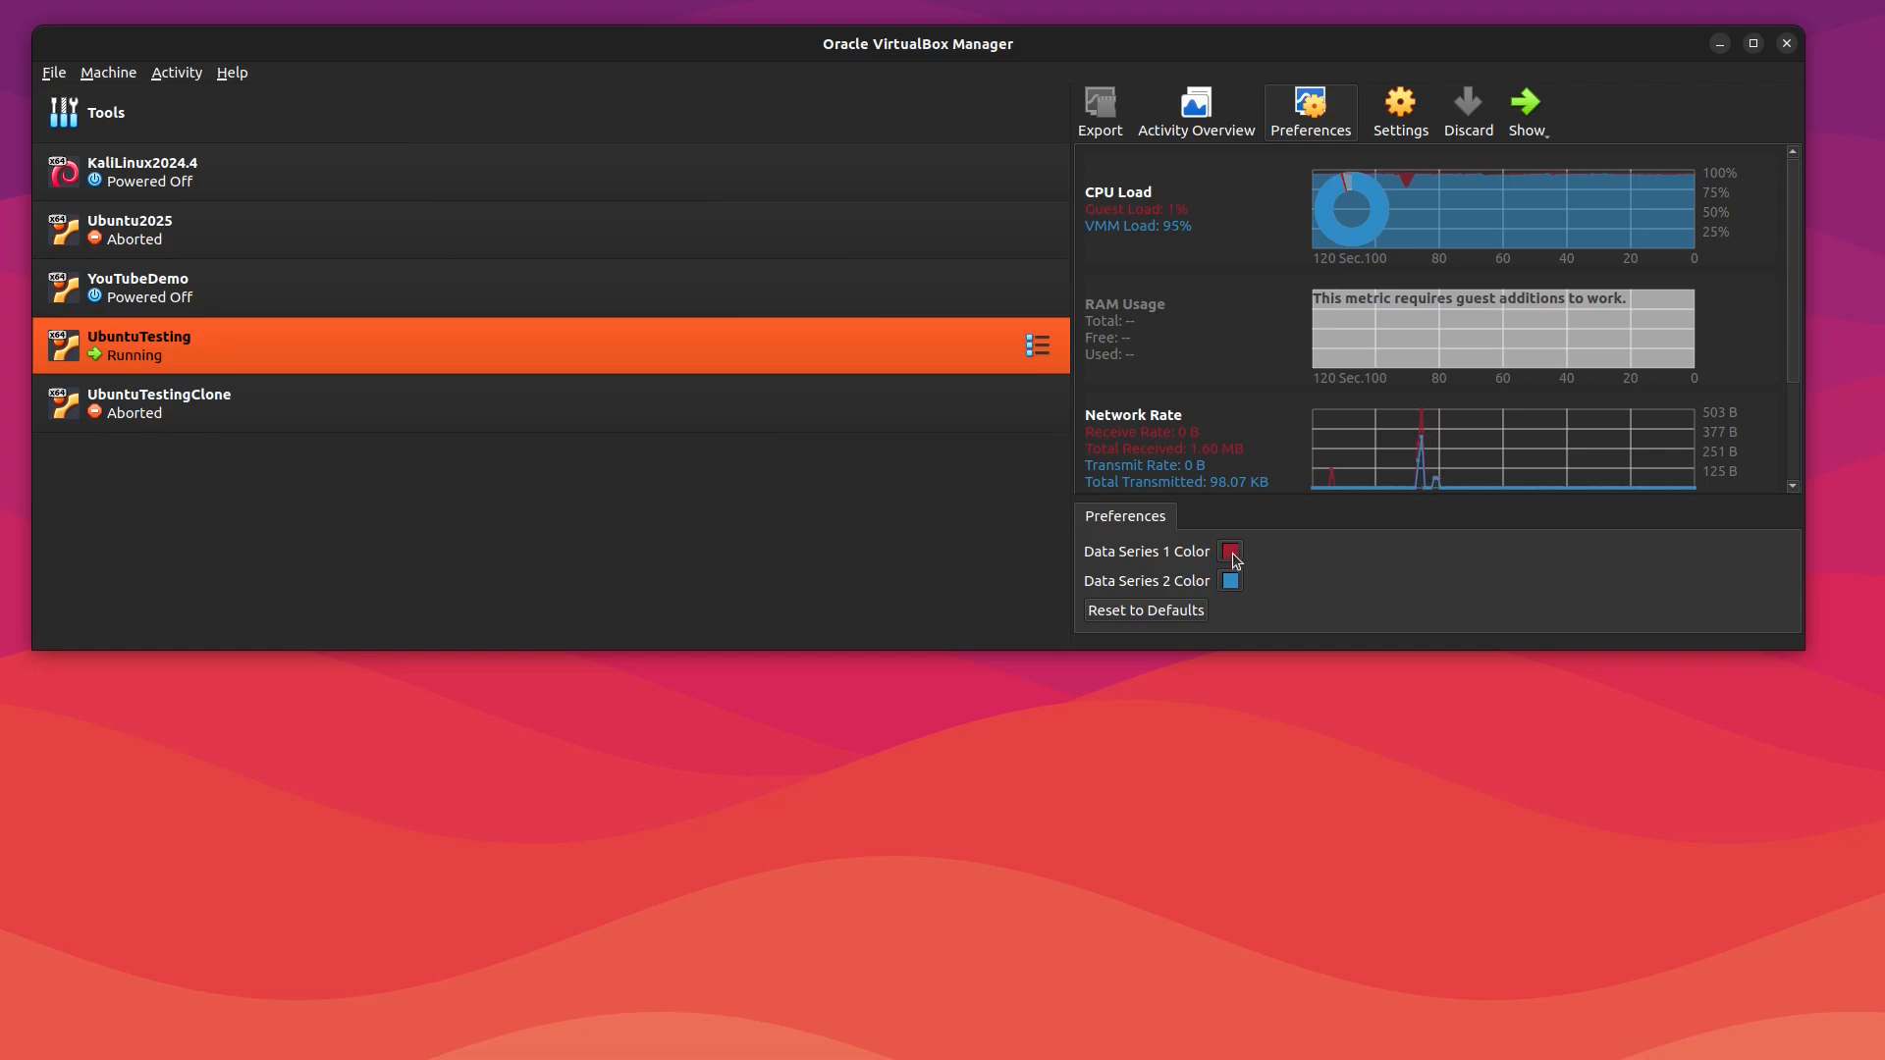
click(1208, 110)
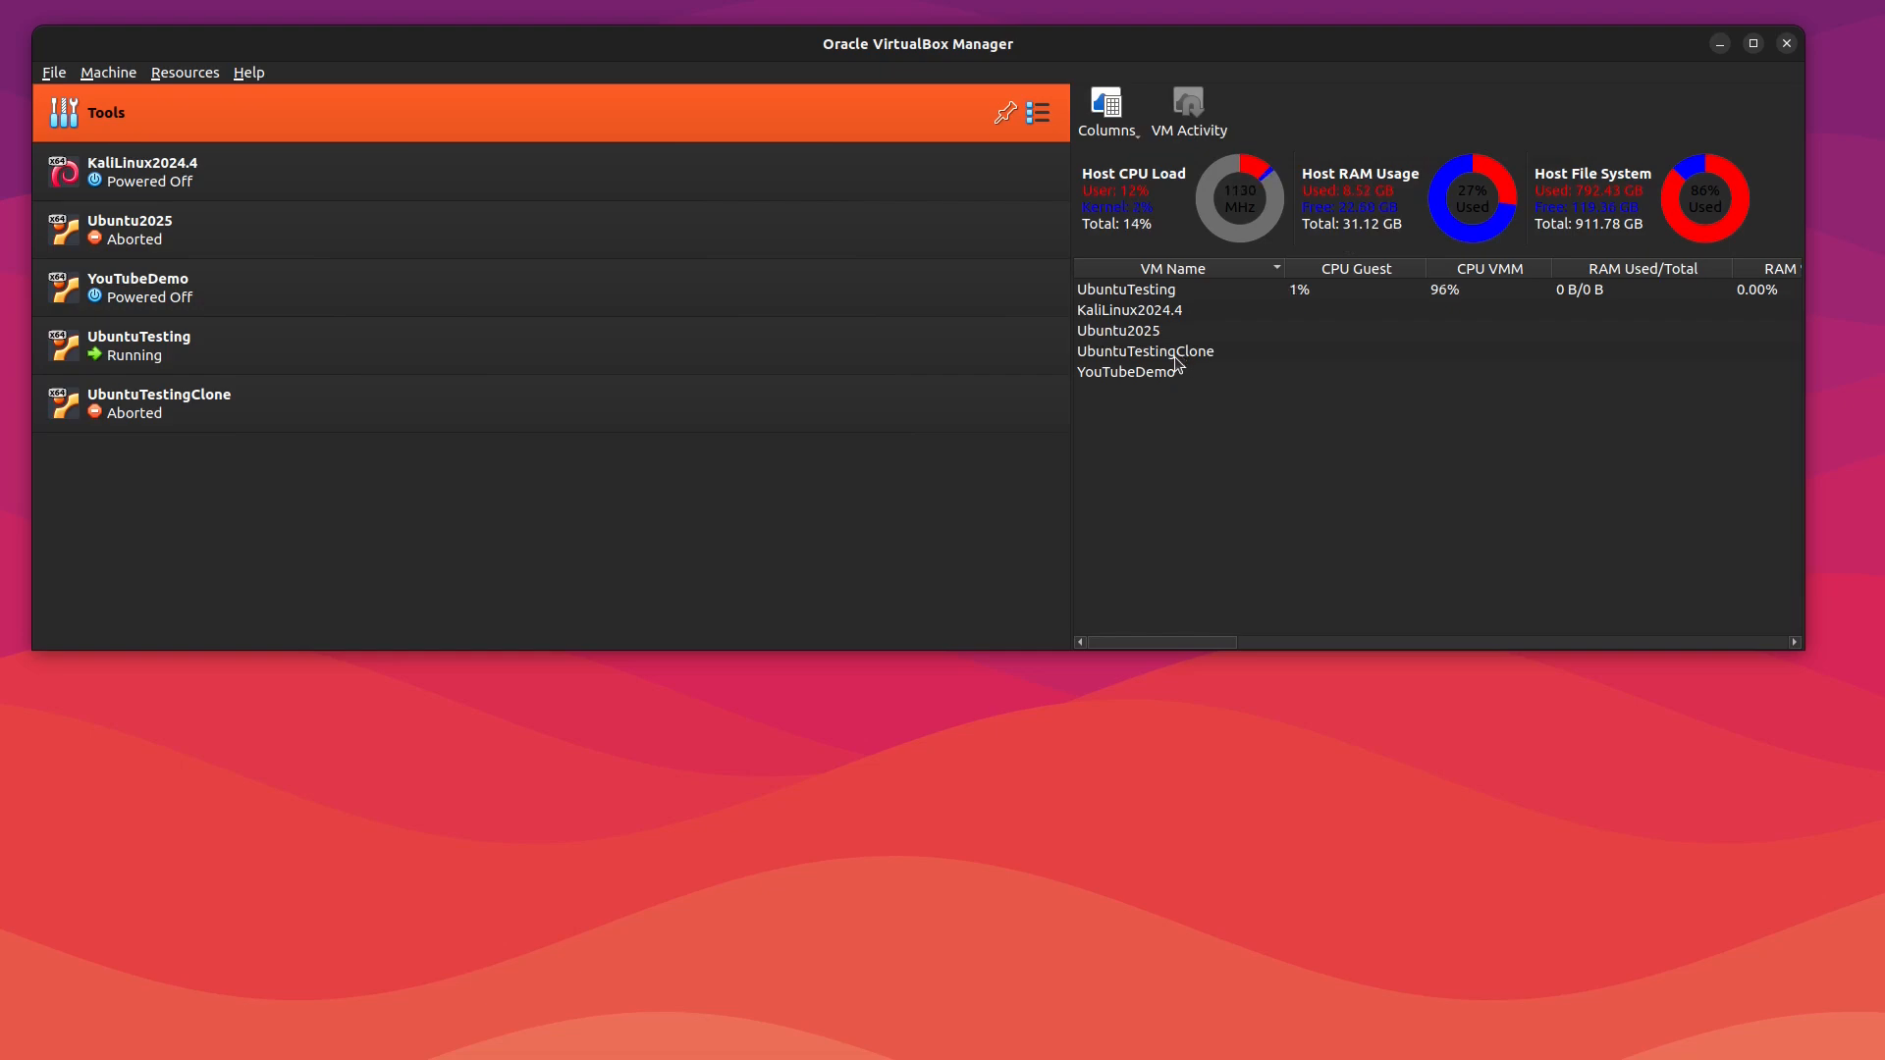
click(1157, 298)
right_click(1156, 277)
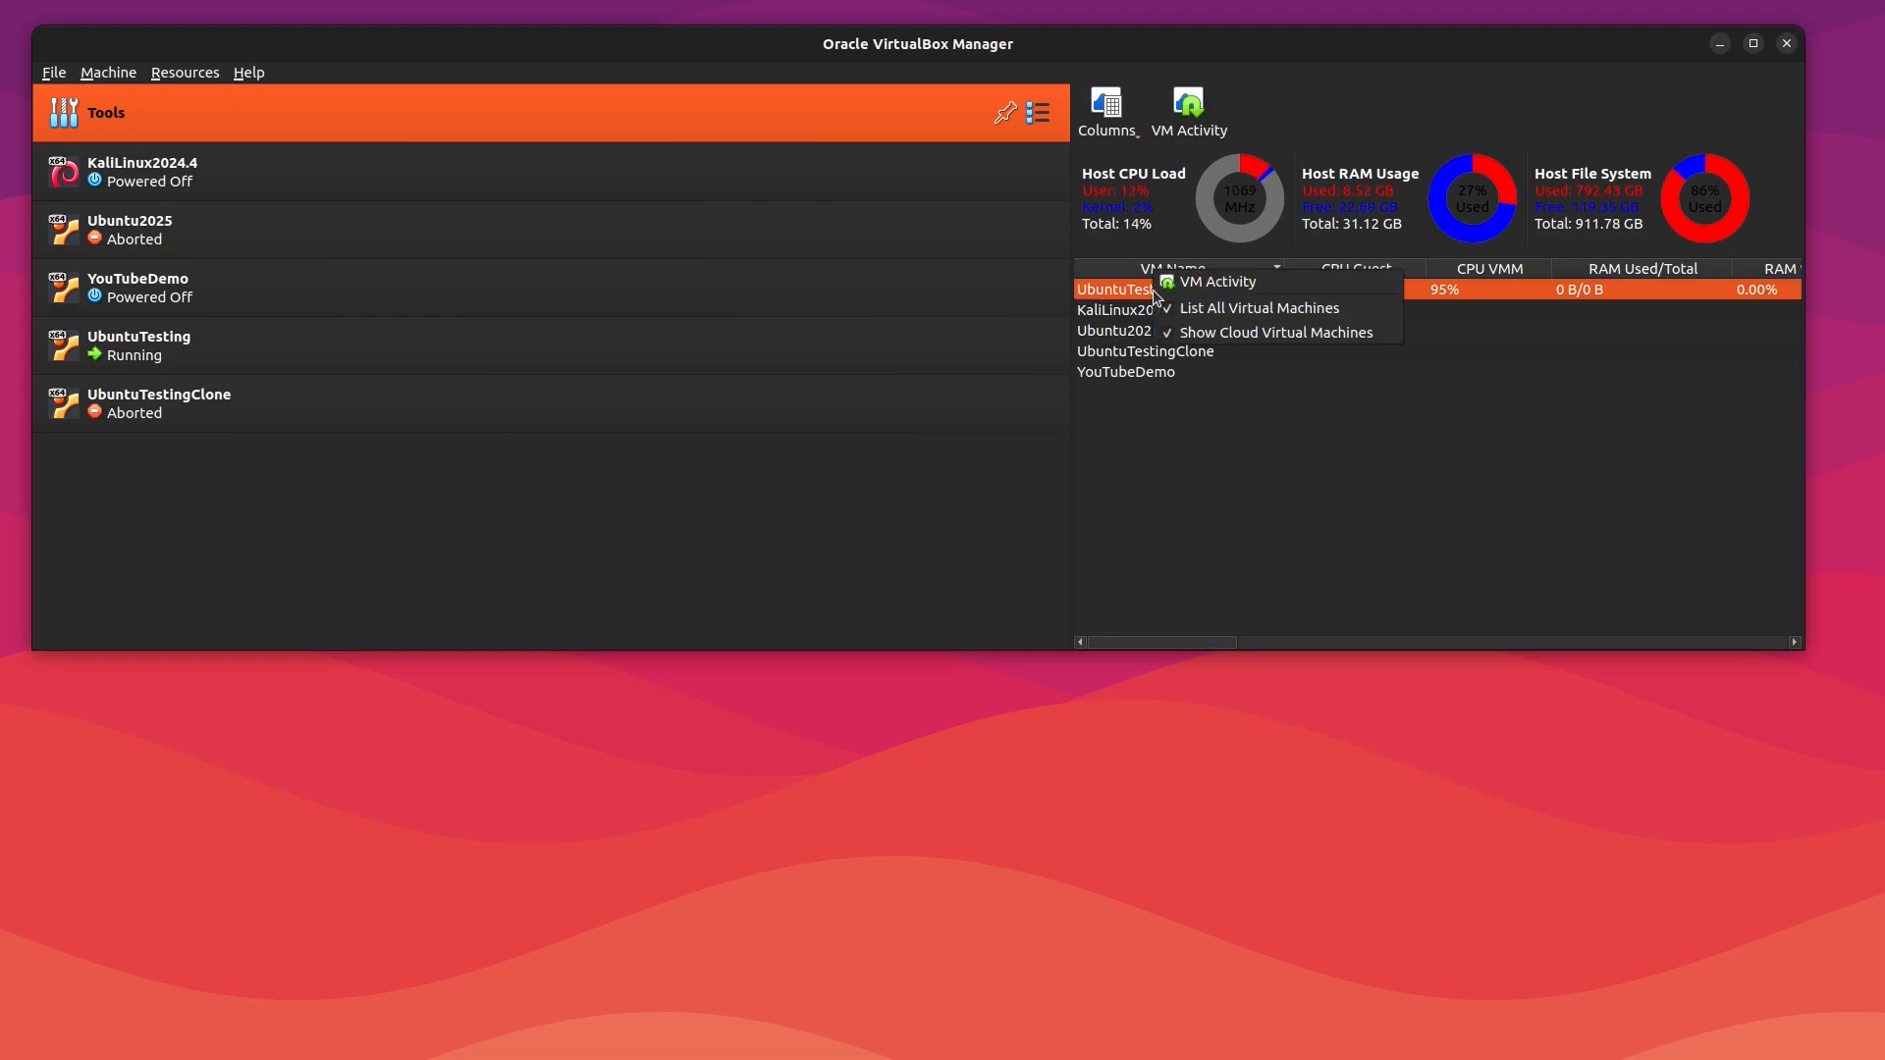
click(1217, 285)
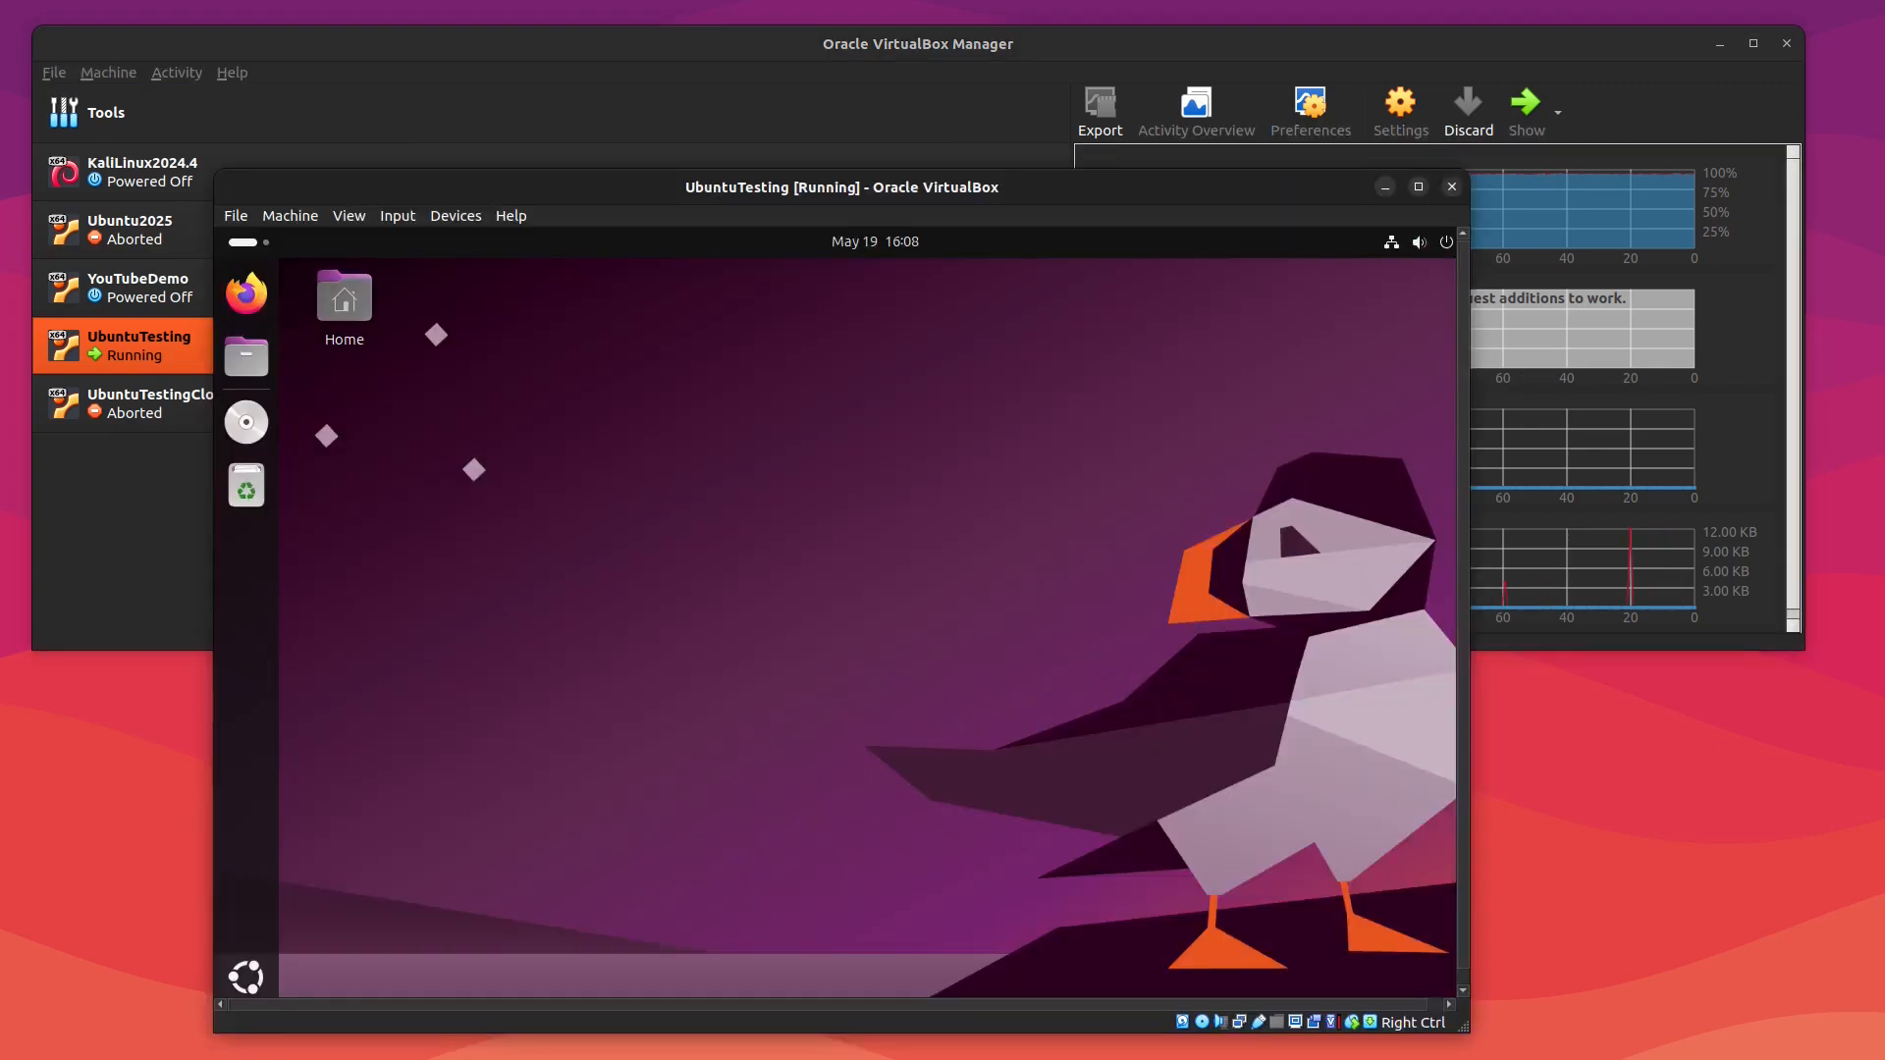
Step: Open a terminal in the UbuntuTesting guest and run cat /etc/os-release to check the Ubuntu version
drag(888, 187, 916, 135)
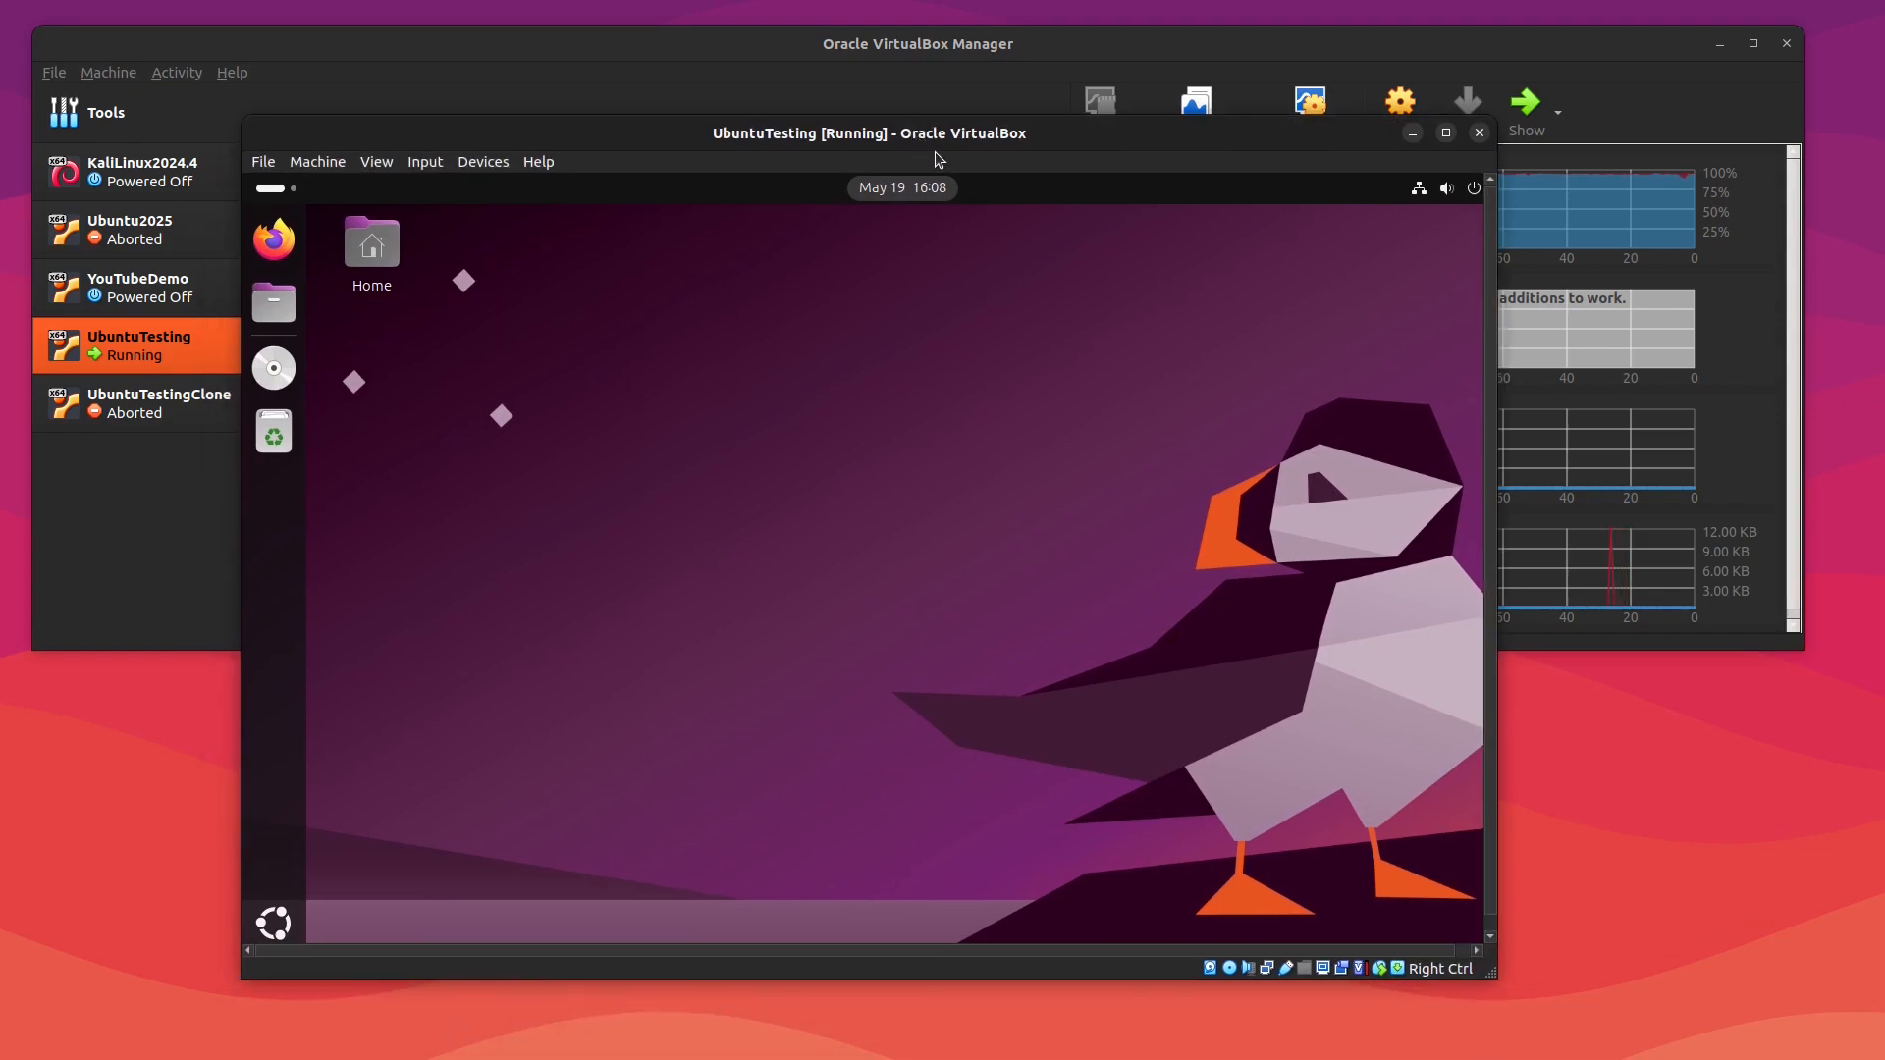
drag(929, 139, 946, 169)
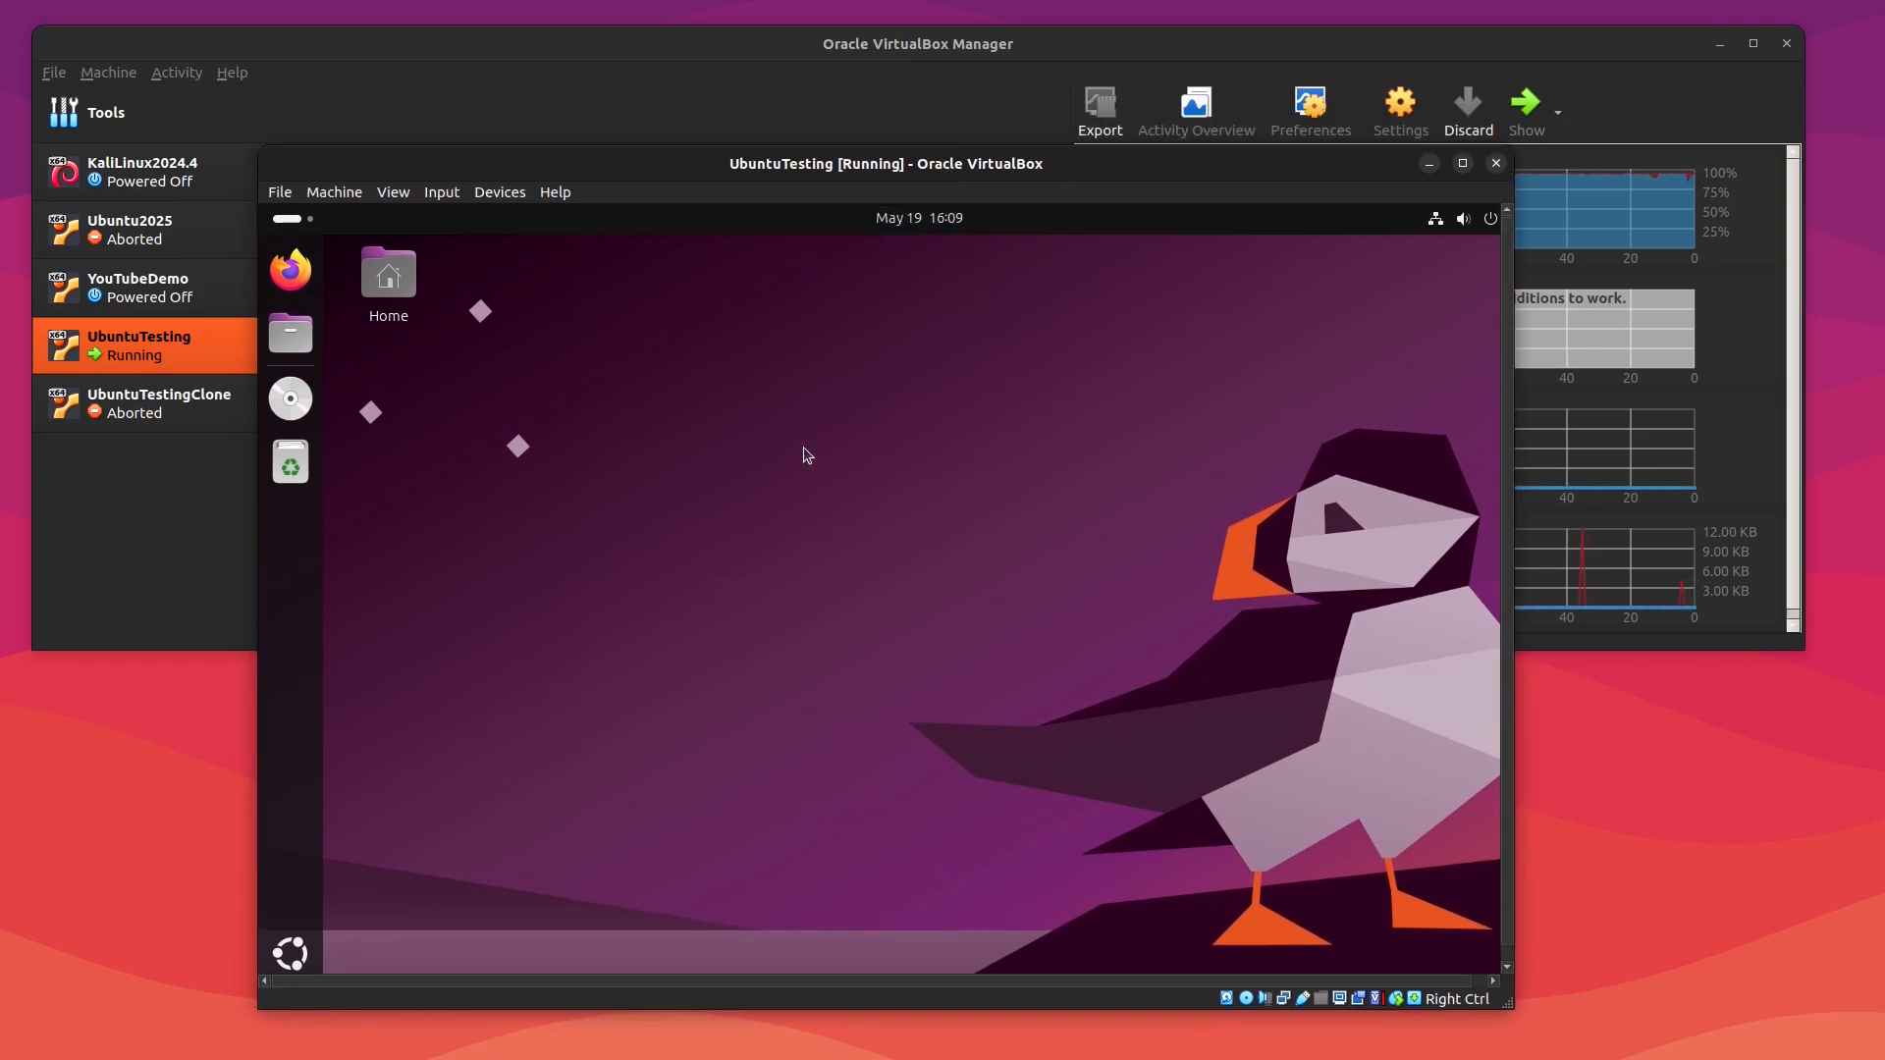
key(ctrl+alt+t)
text(cat)
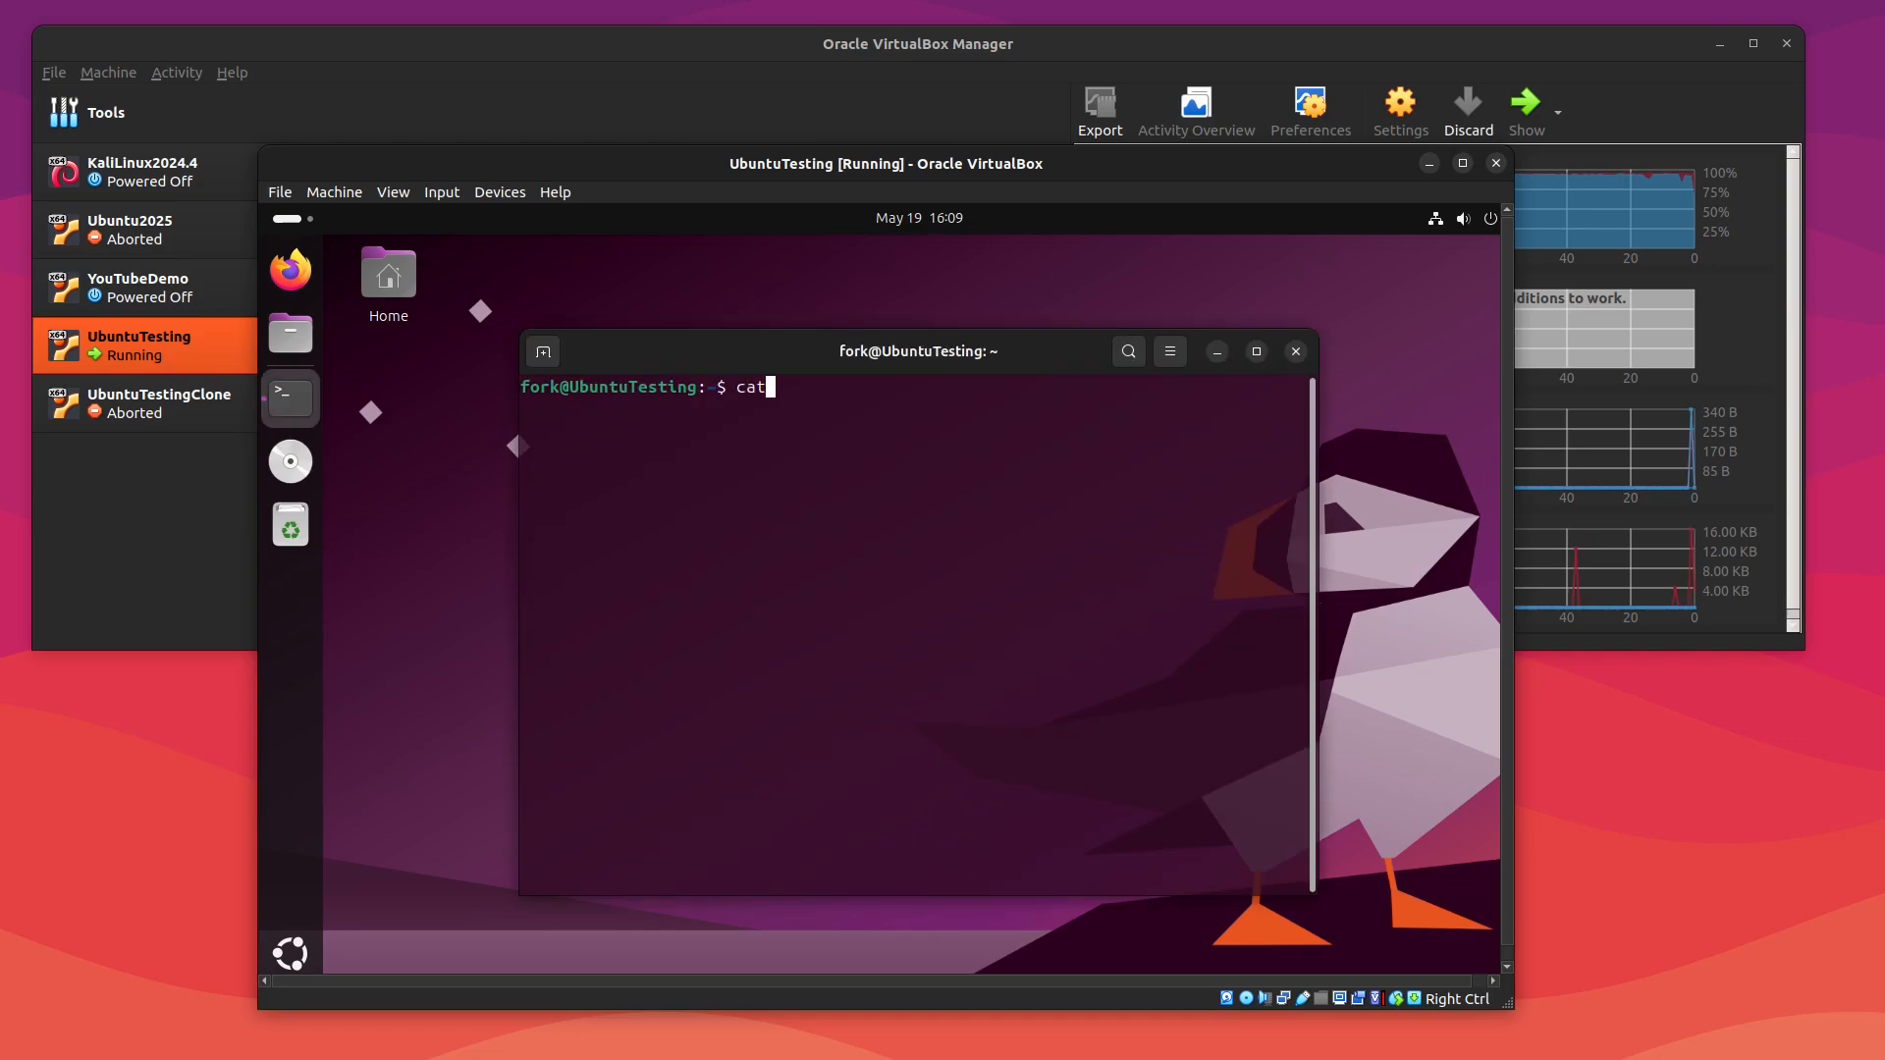
text( /etc/os-r)
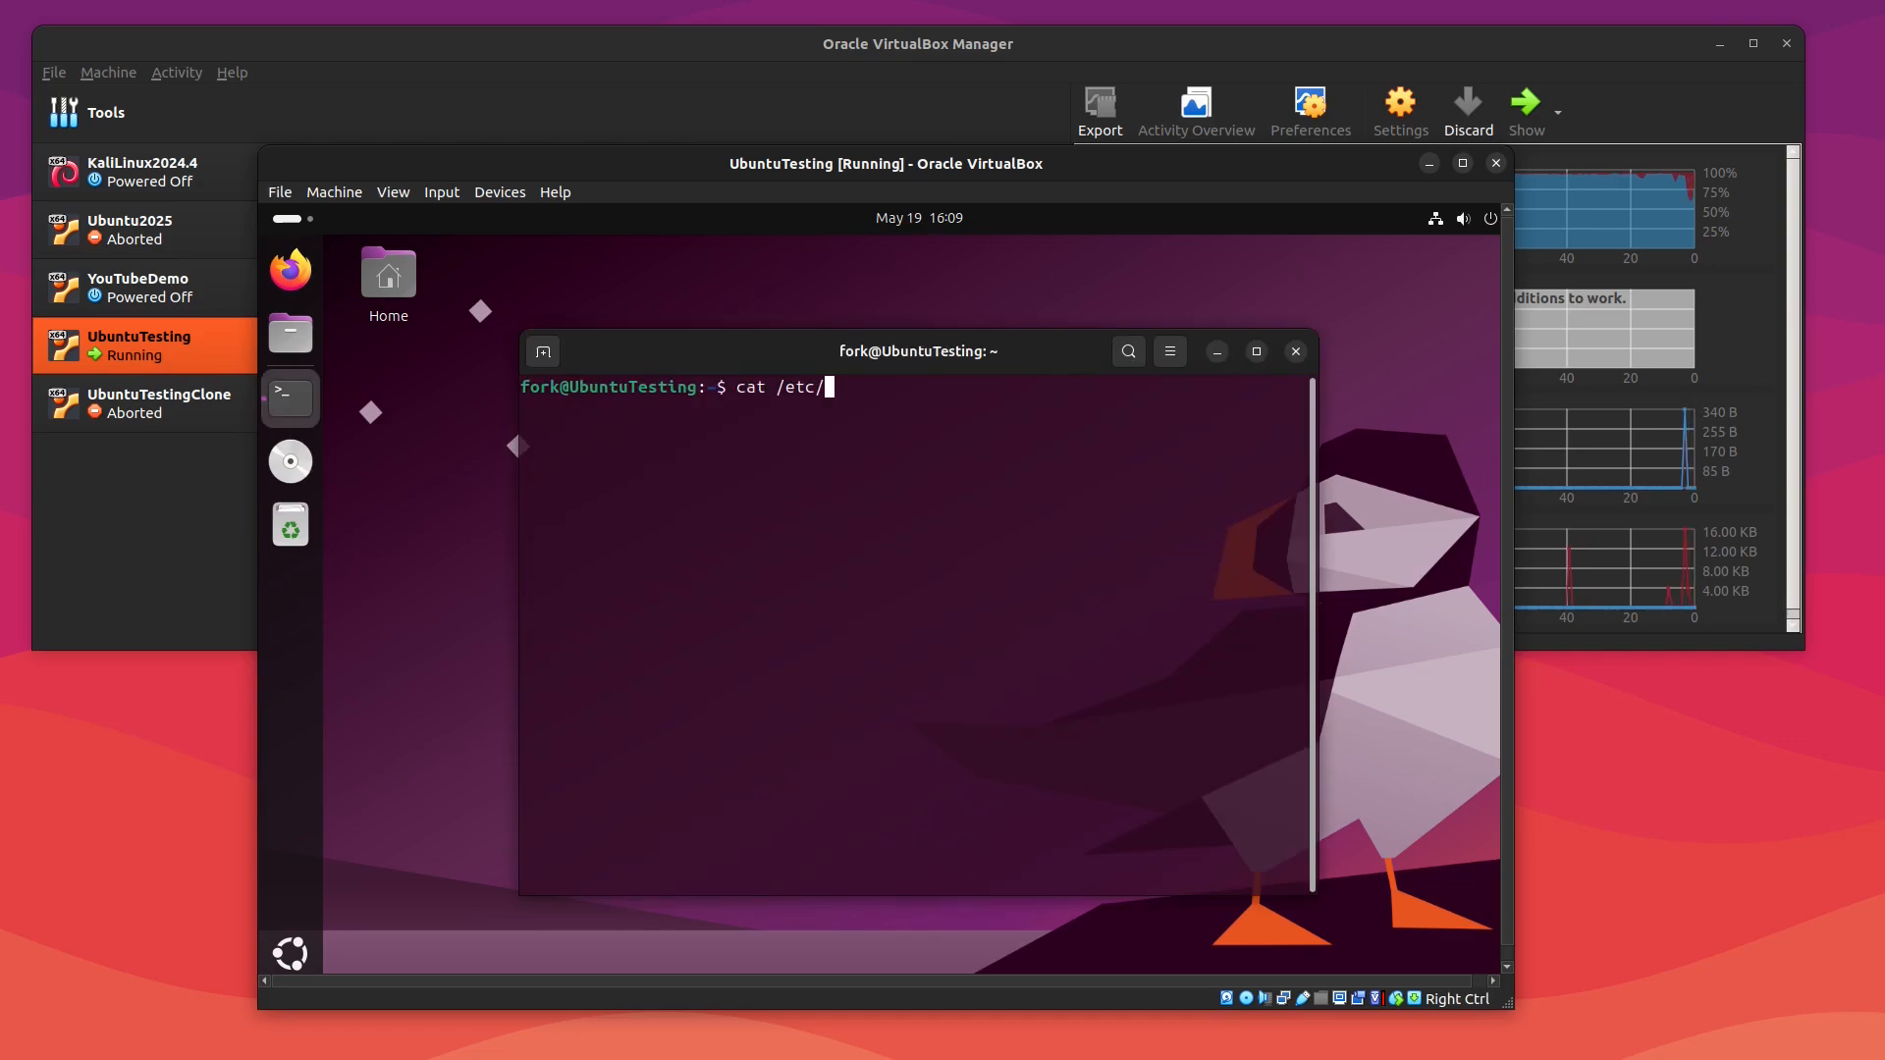
key(Tab)
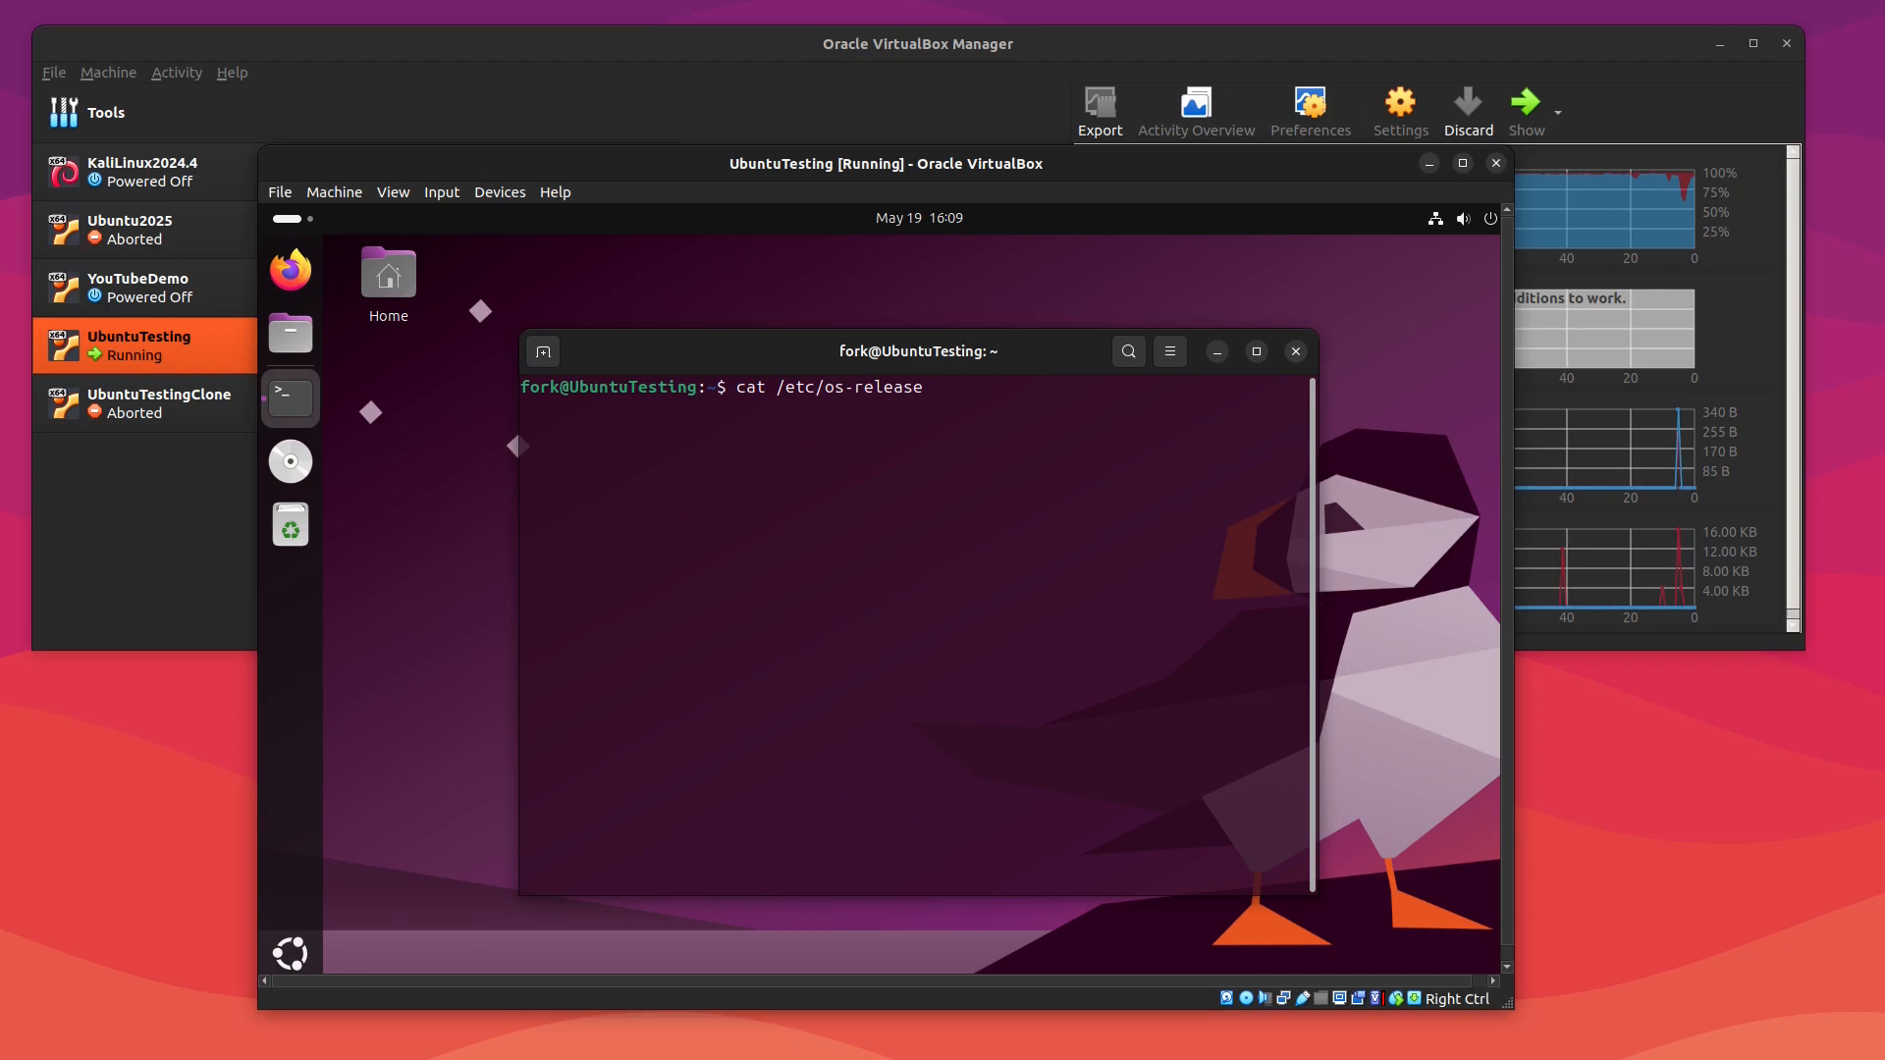
key(Return)
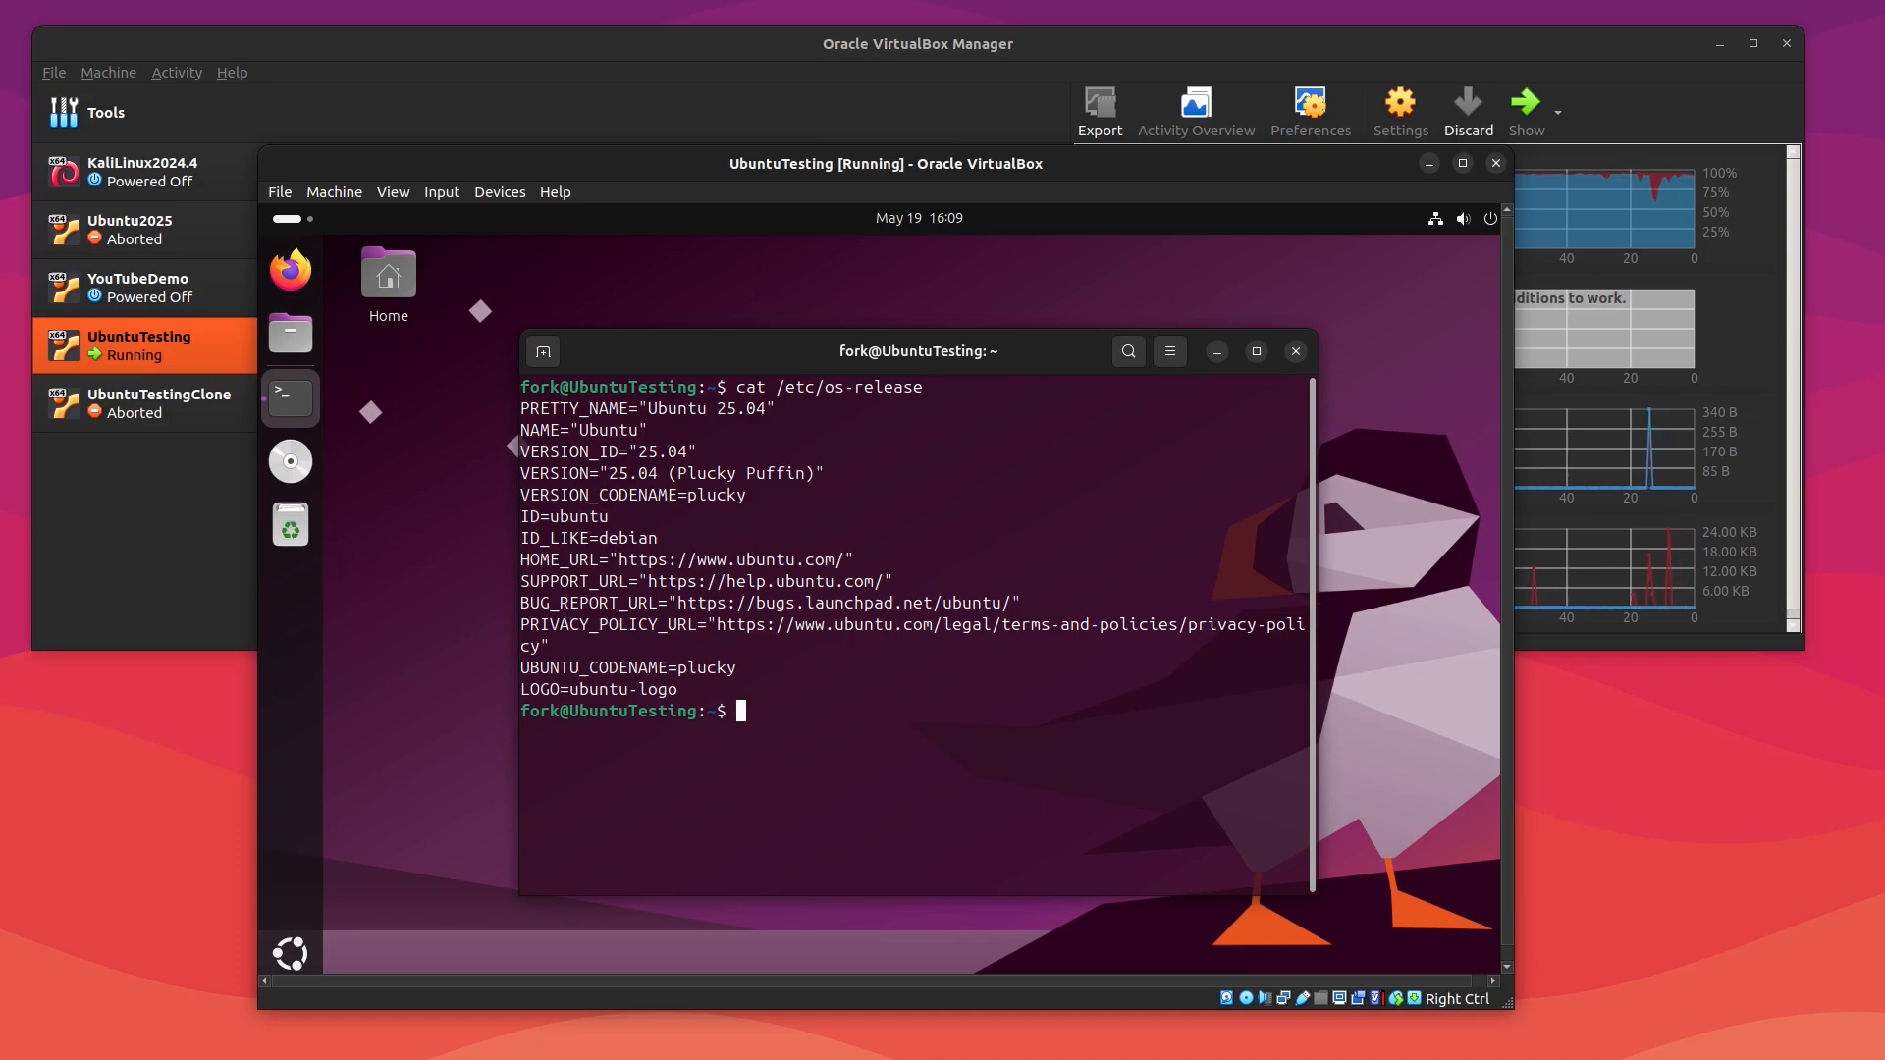
Step: Clear the terminal screen and reposition the VM window on the desktop
key(ctrl+l)
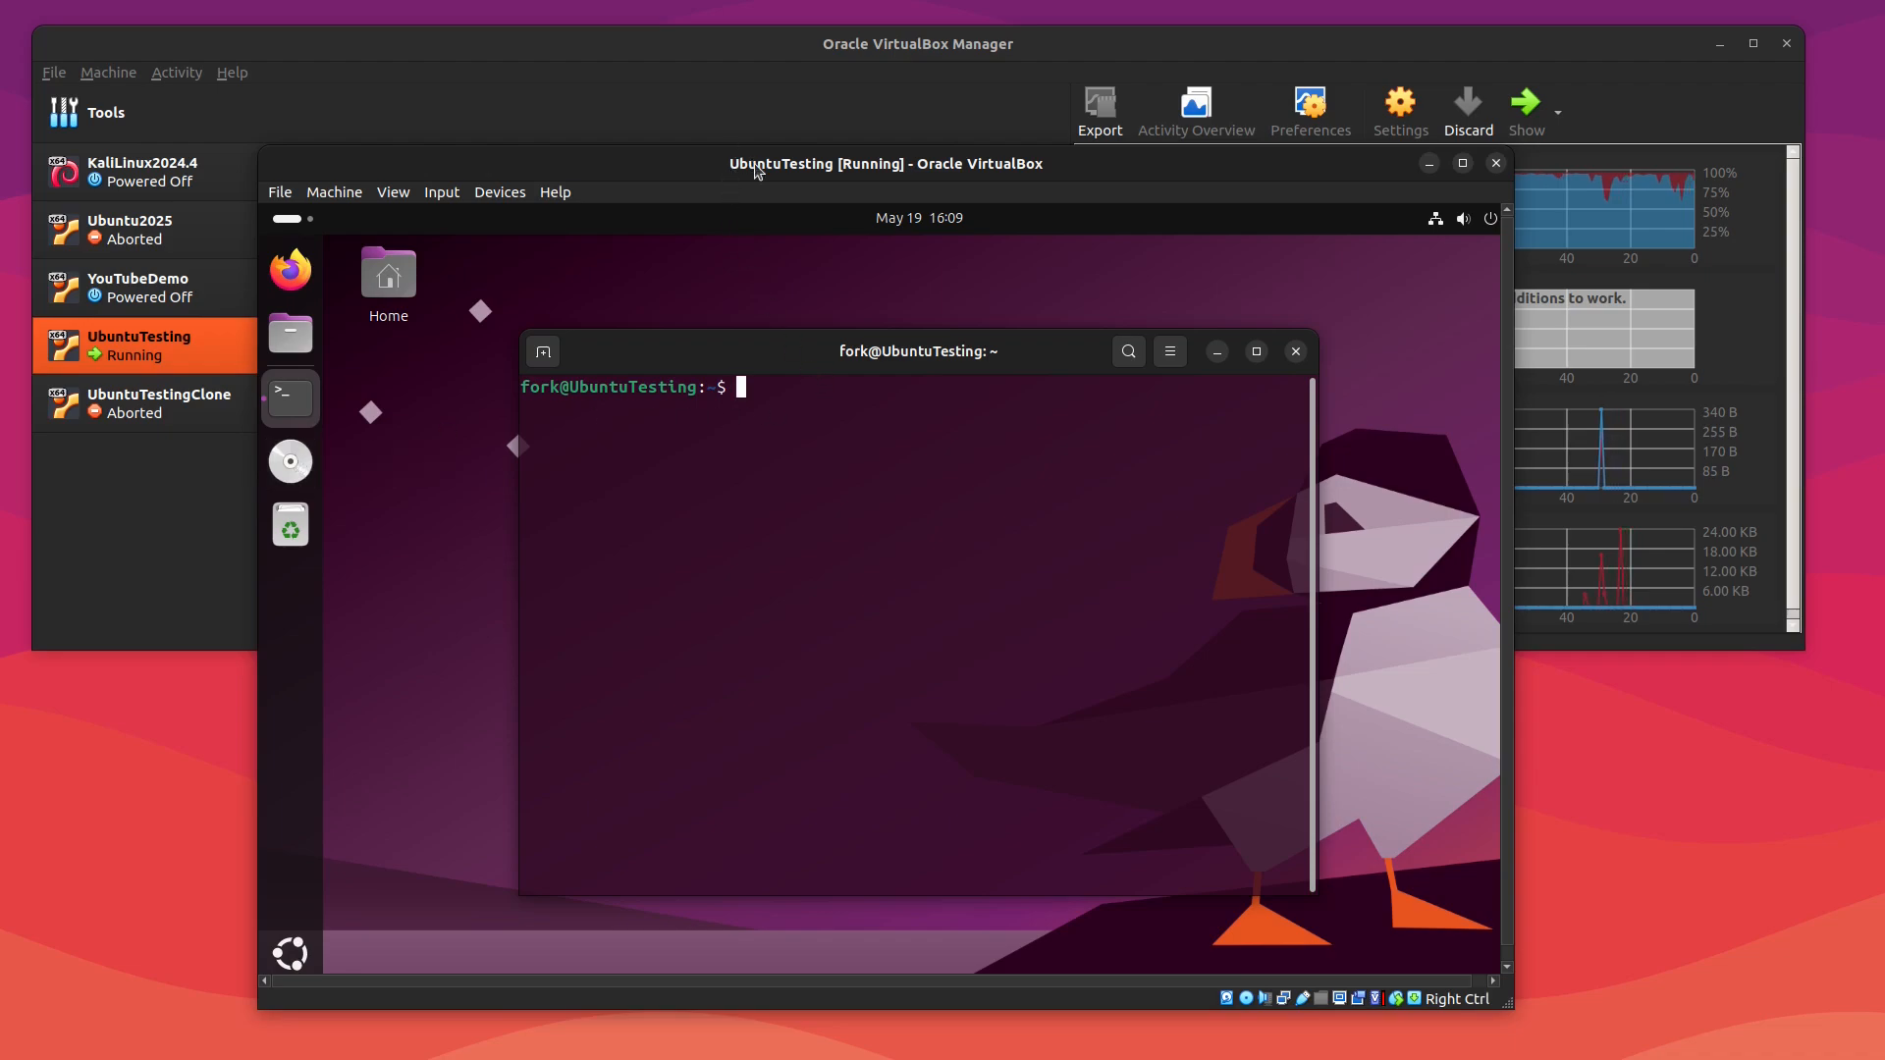
drag(757, 173, 742, 140)
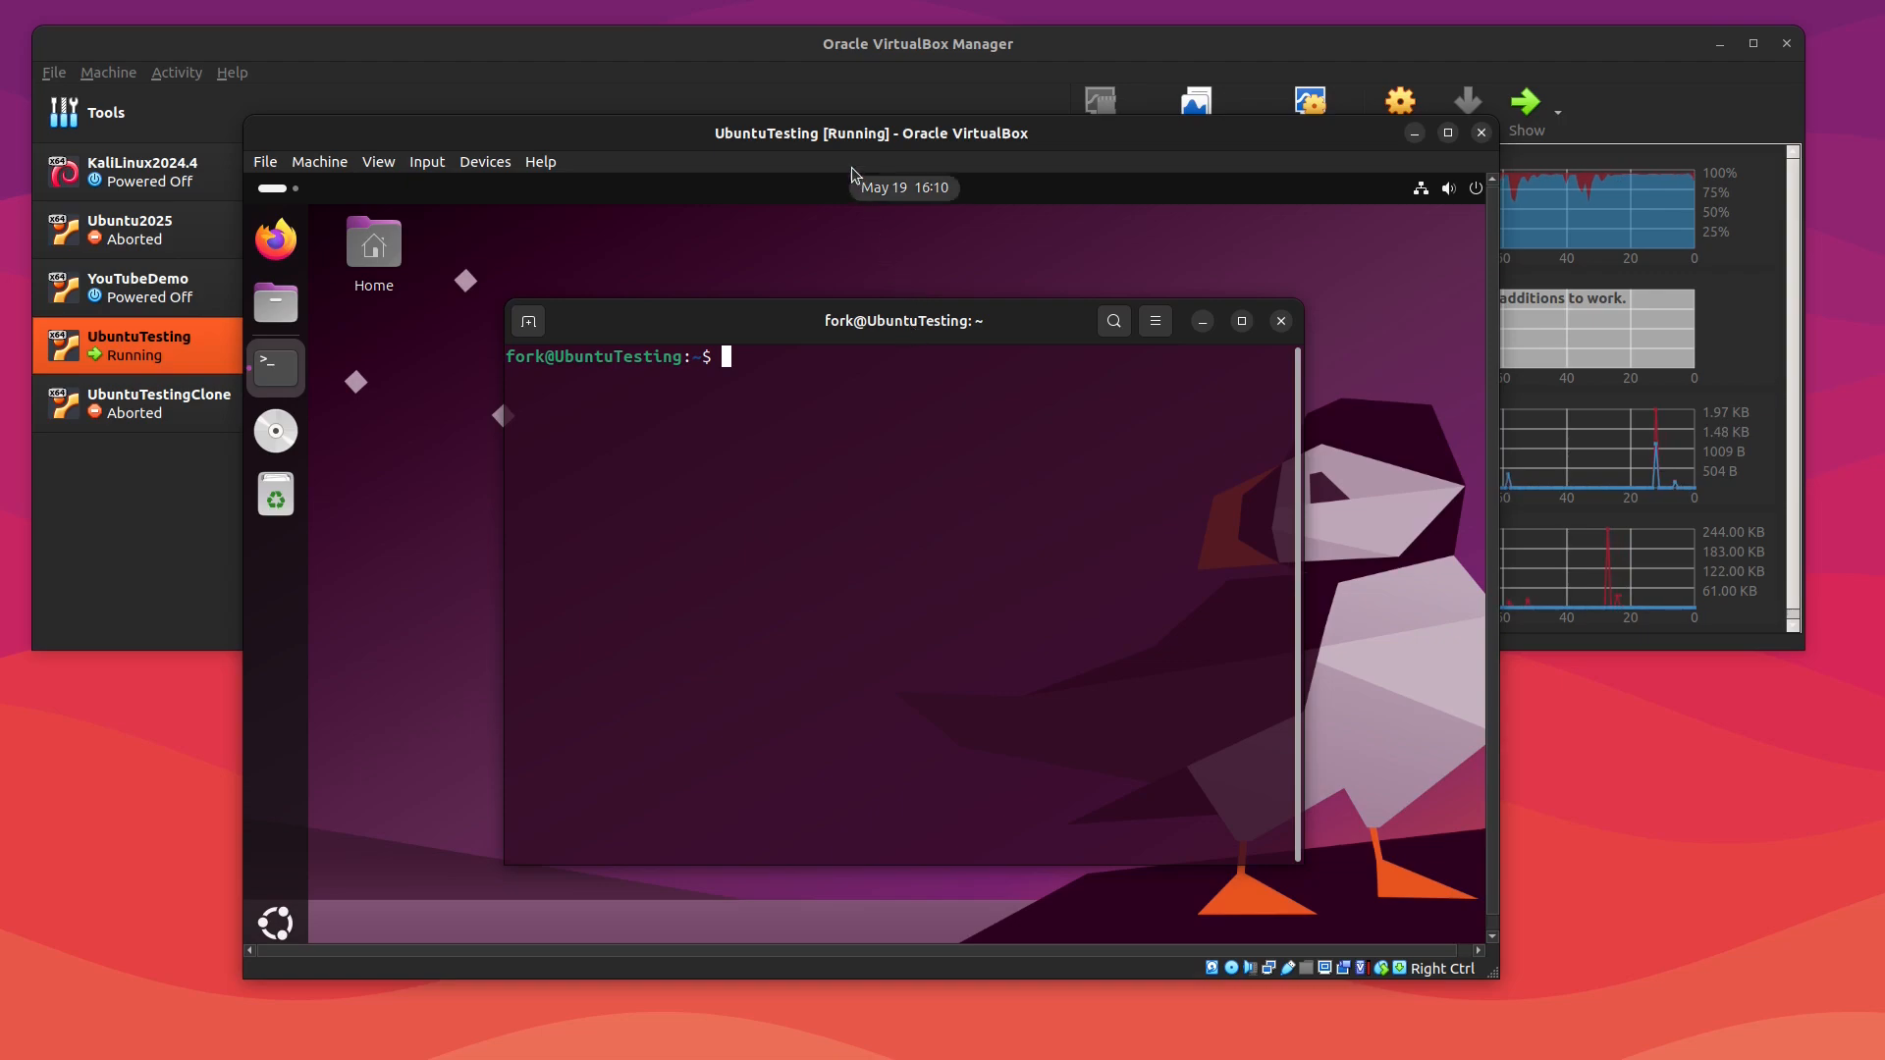
drag(841, 130, 842, 179)
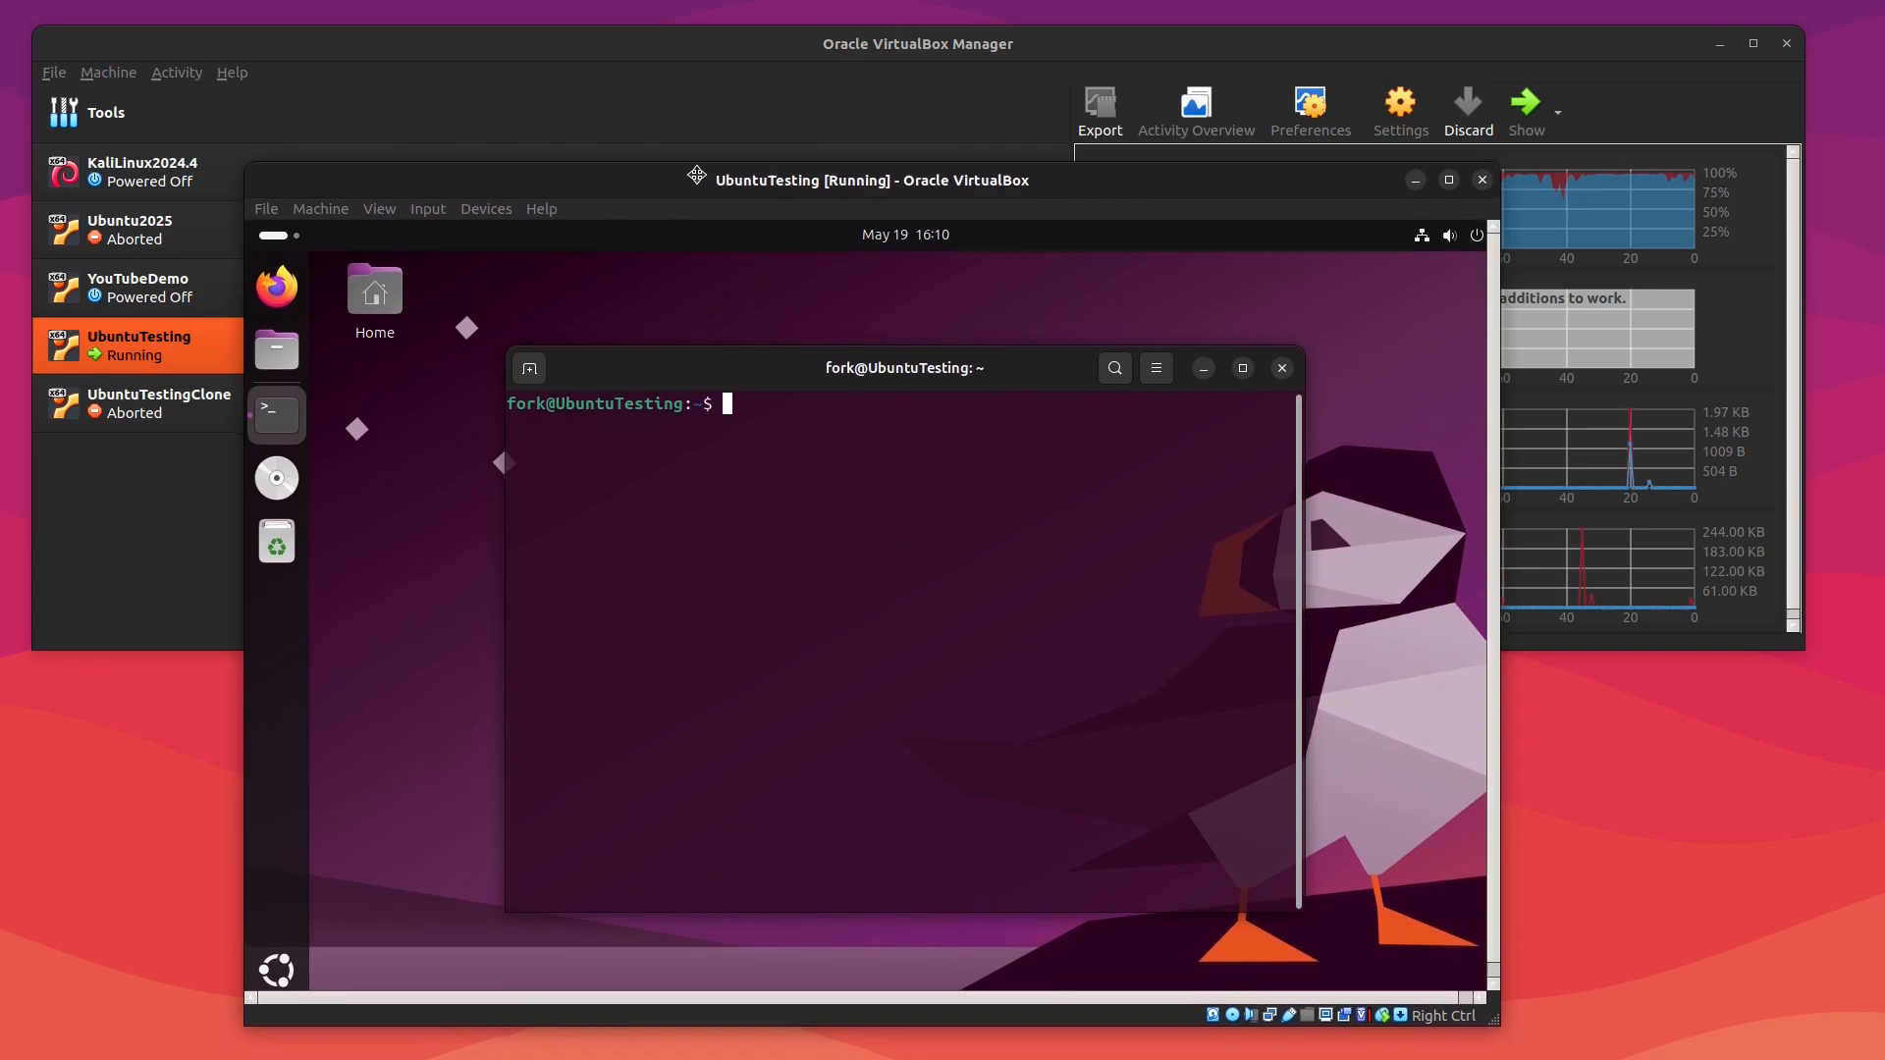
drag(699, 184, 699, 164)
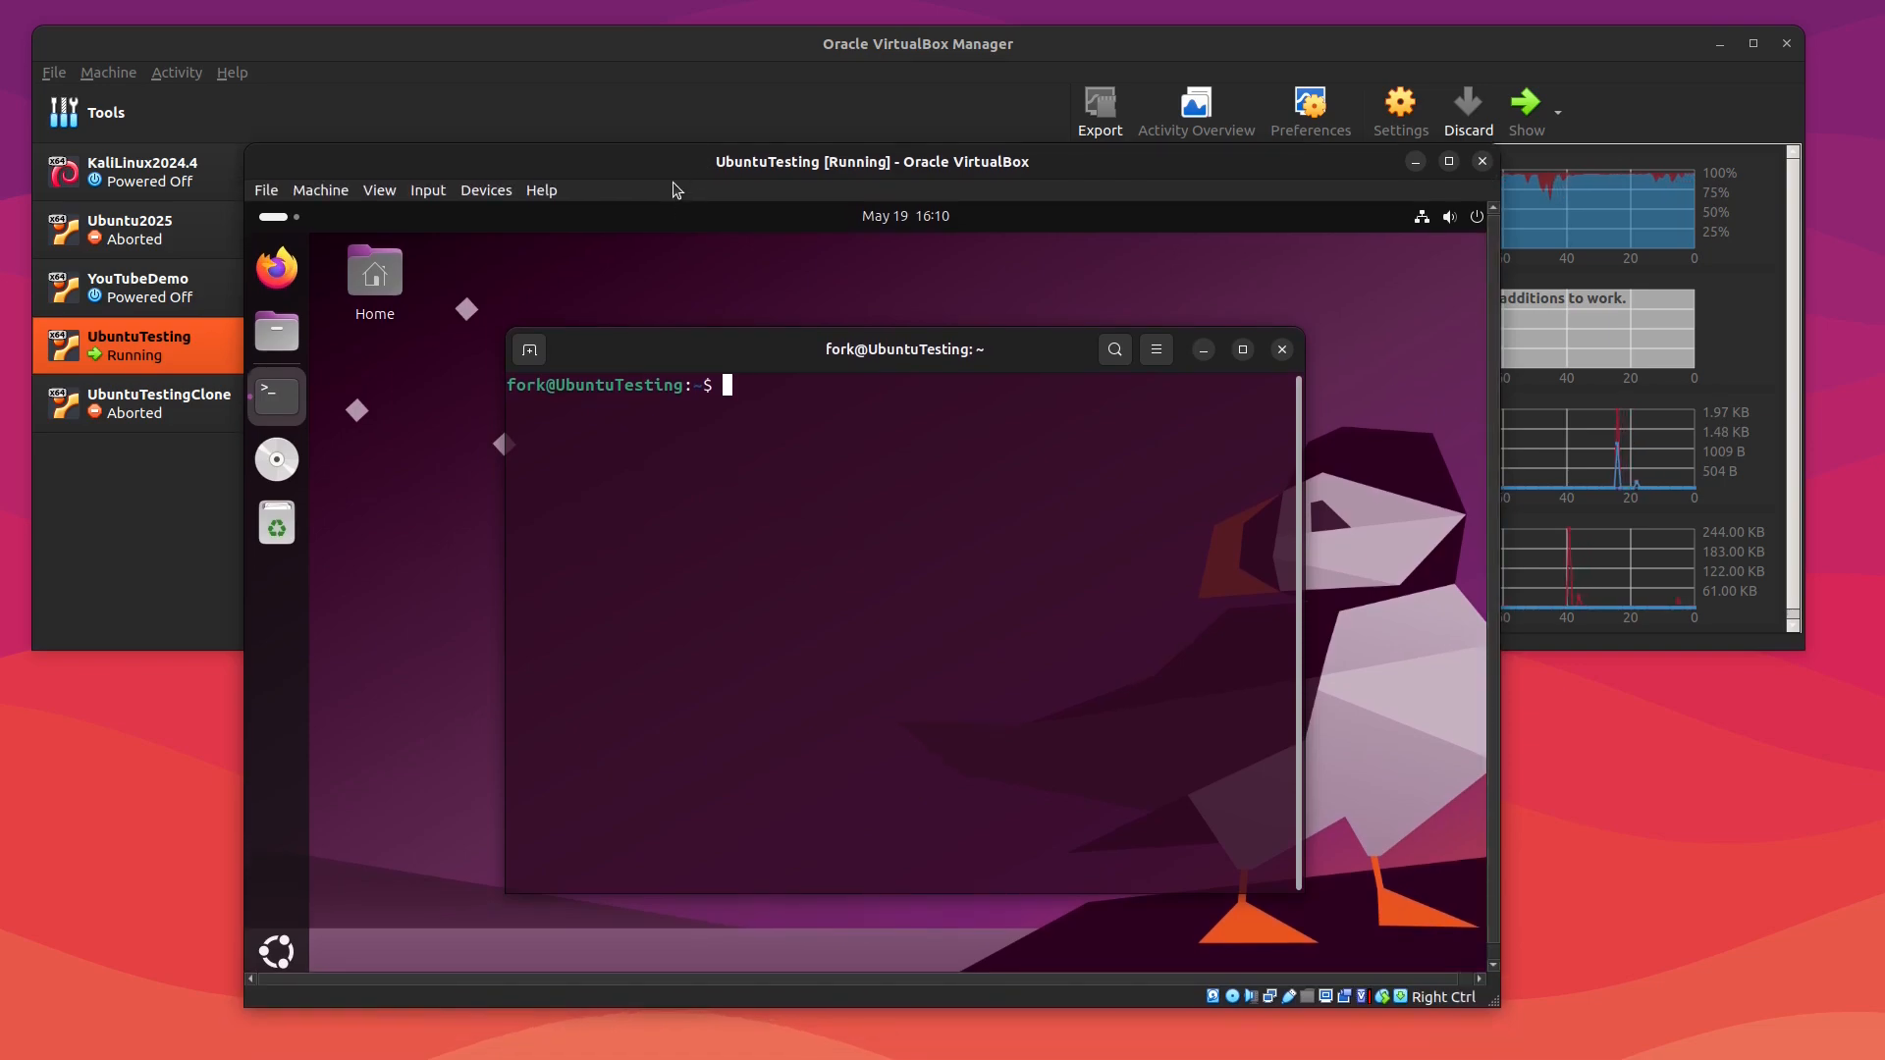
Step: Insert the Guest Additions CD image into the VM and browse its contents in the file manager
click(482, 200)
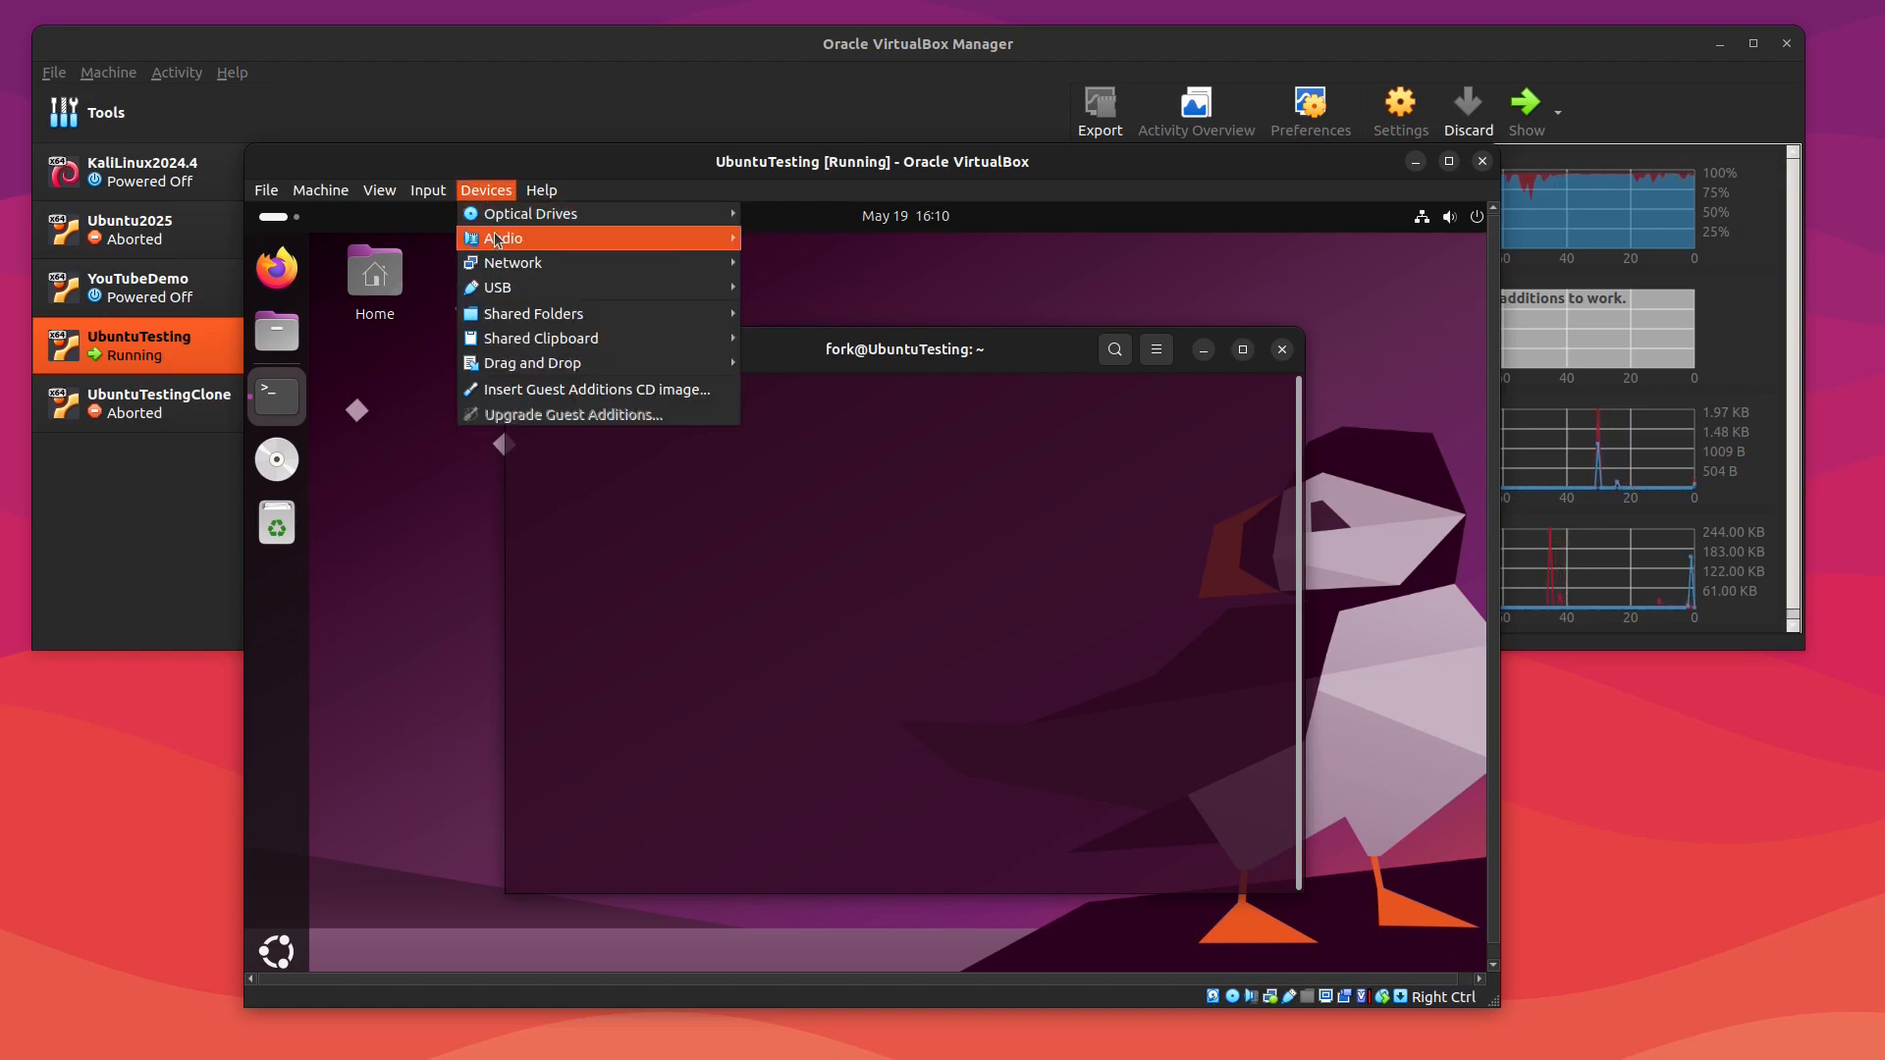
click(546, 390)
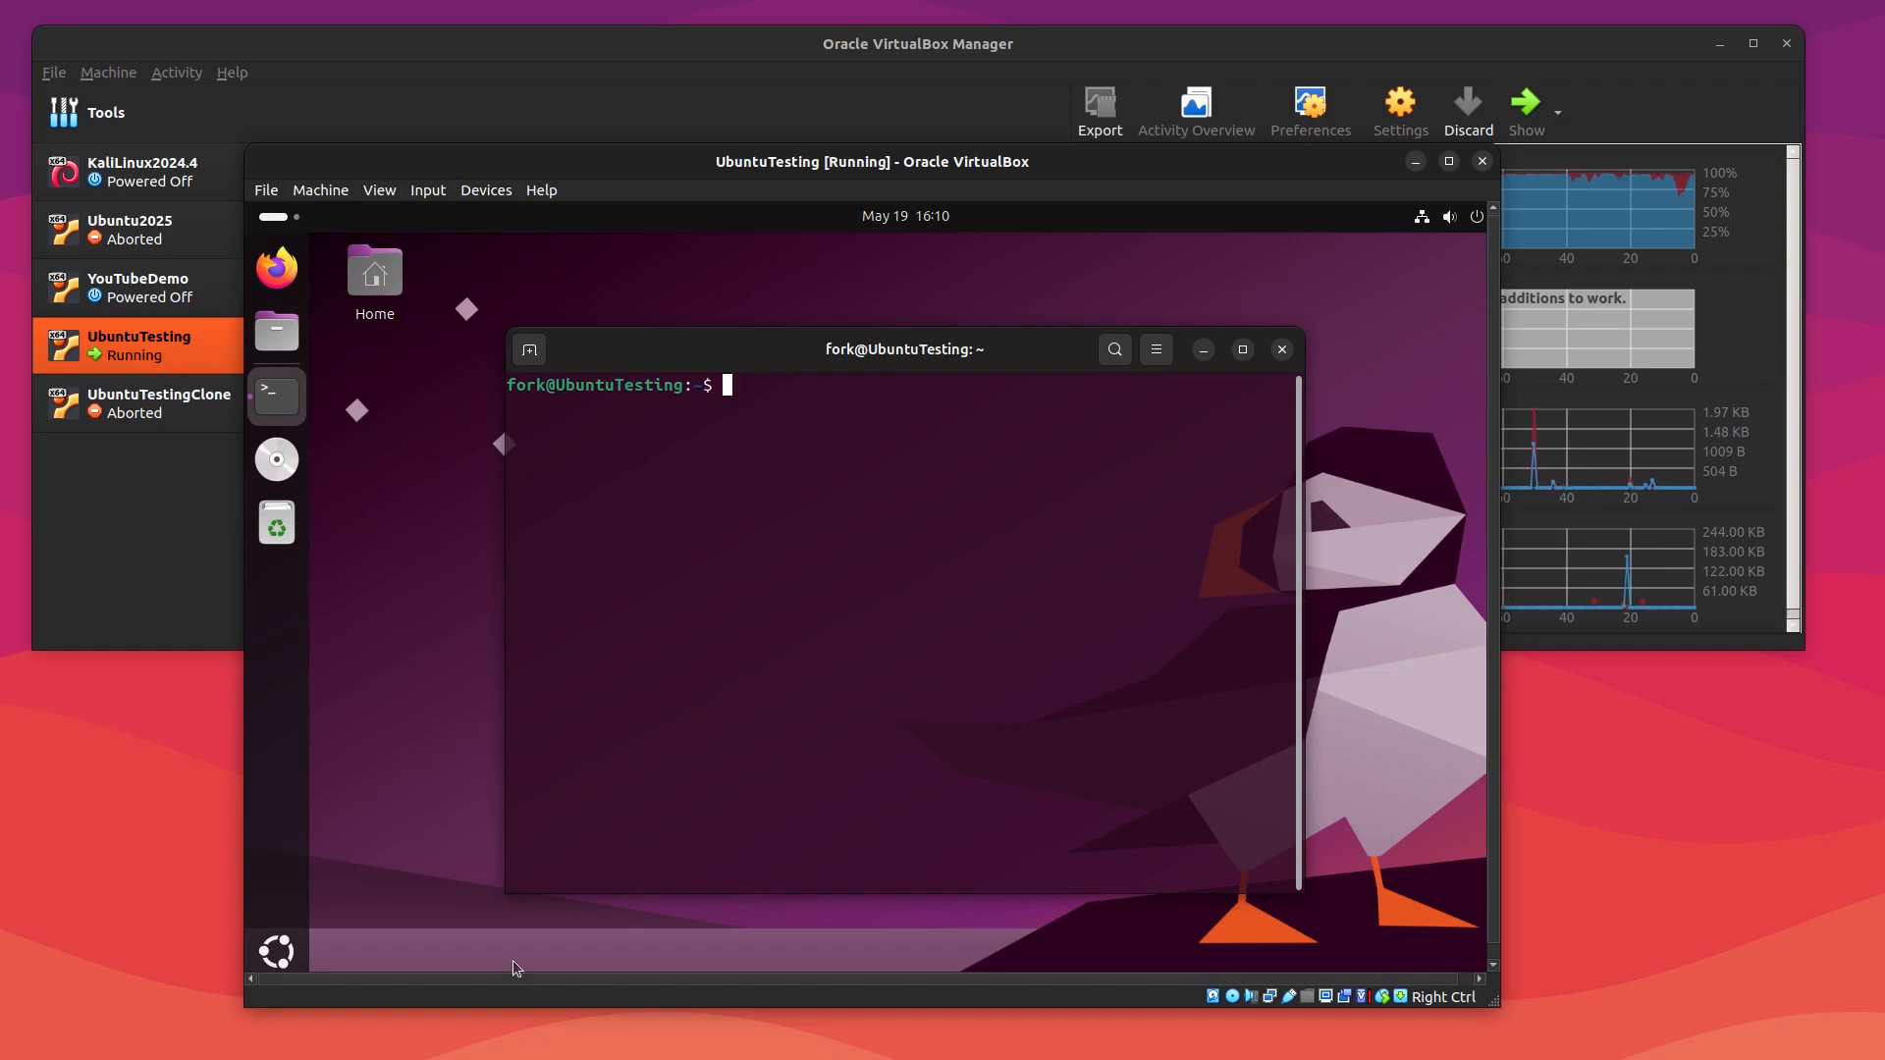
click(271, 476)
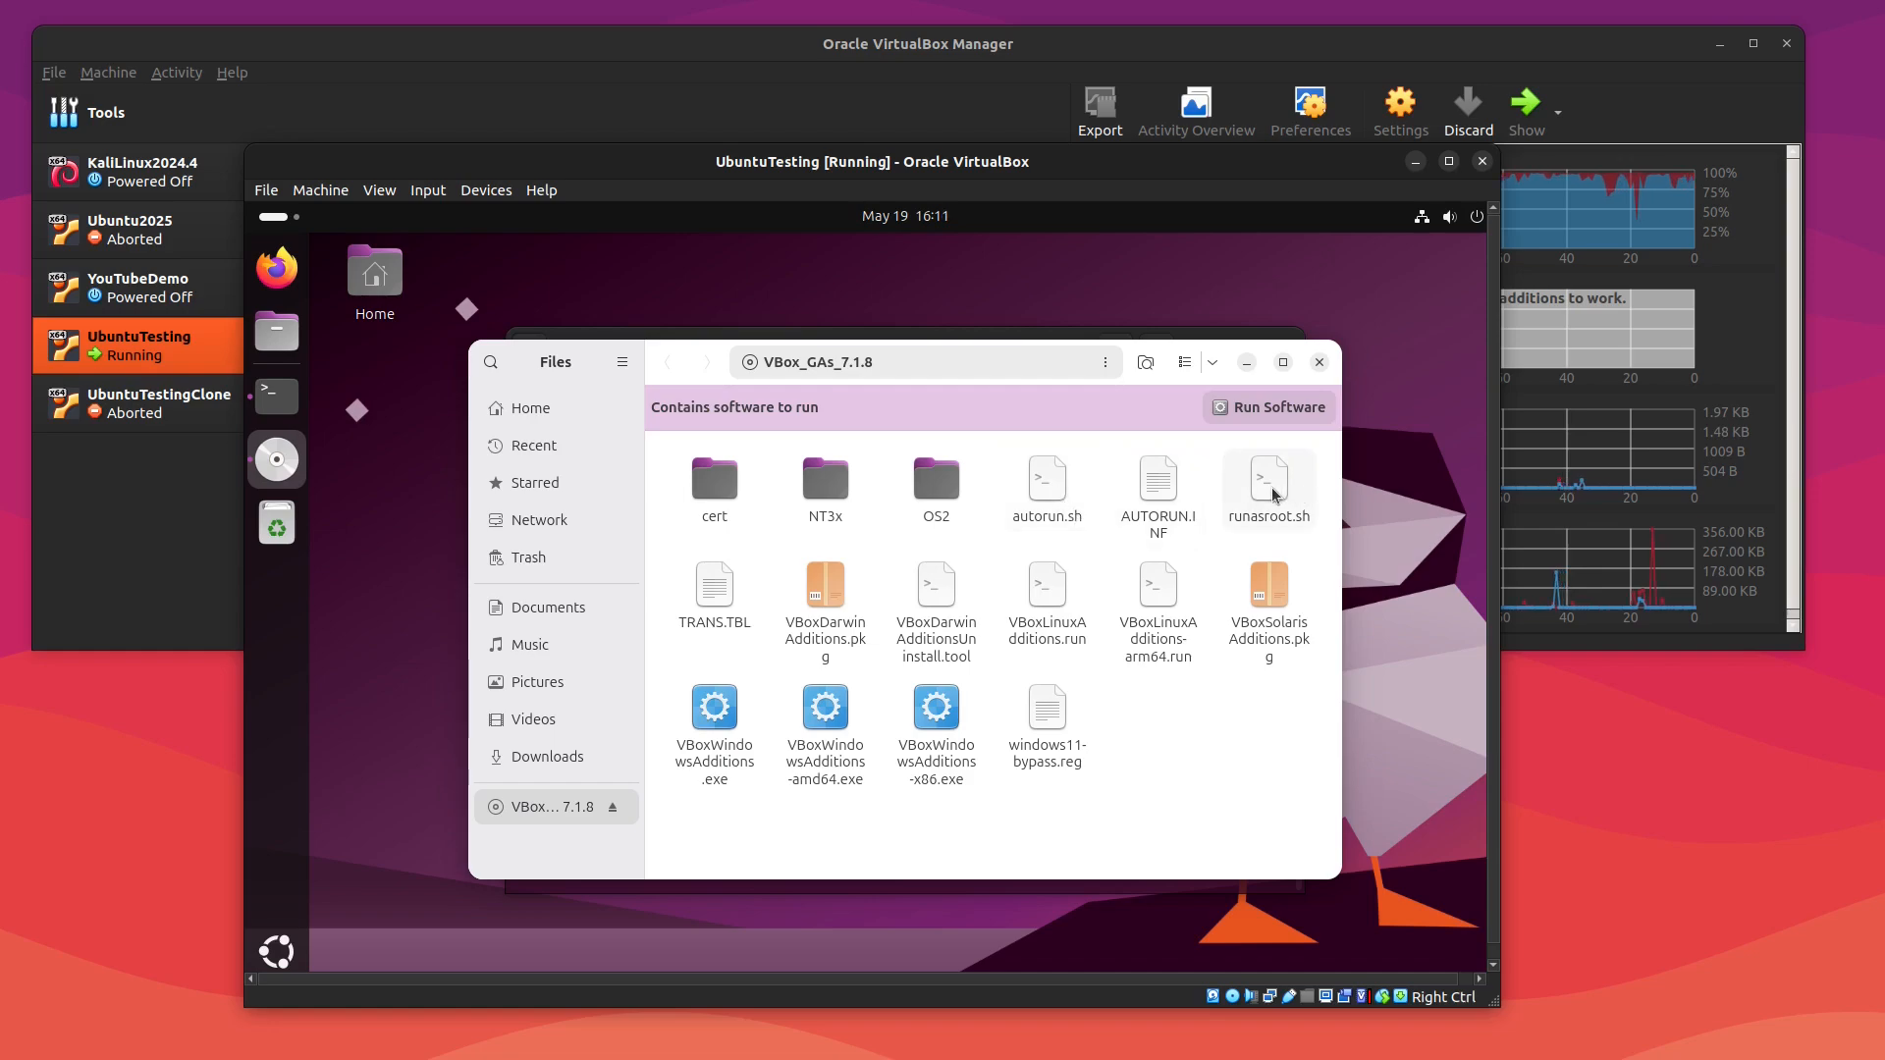
click(1245, 364)
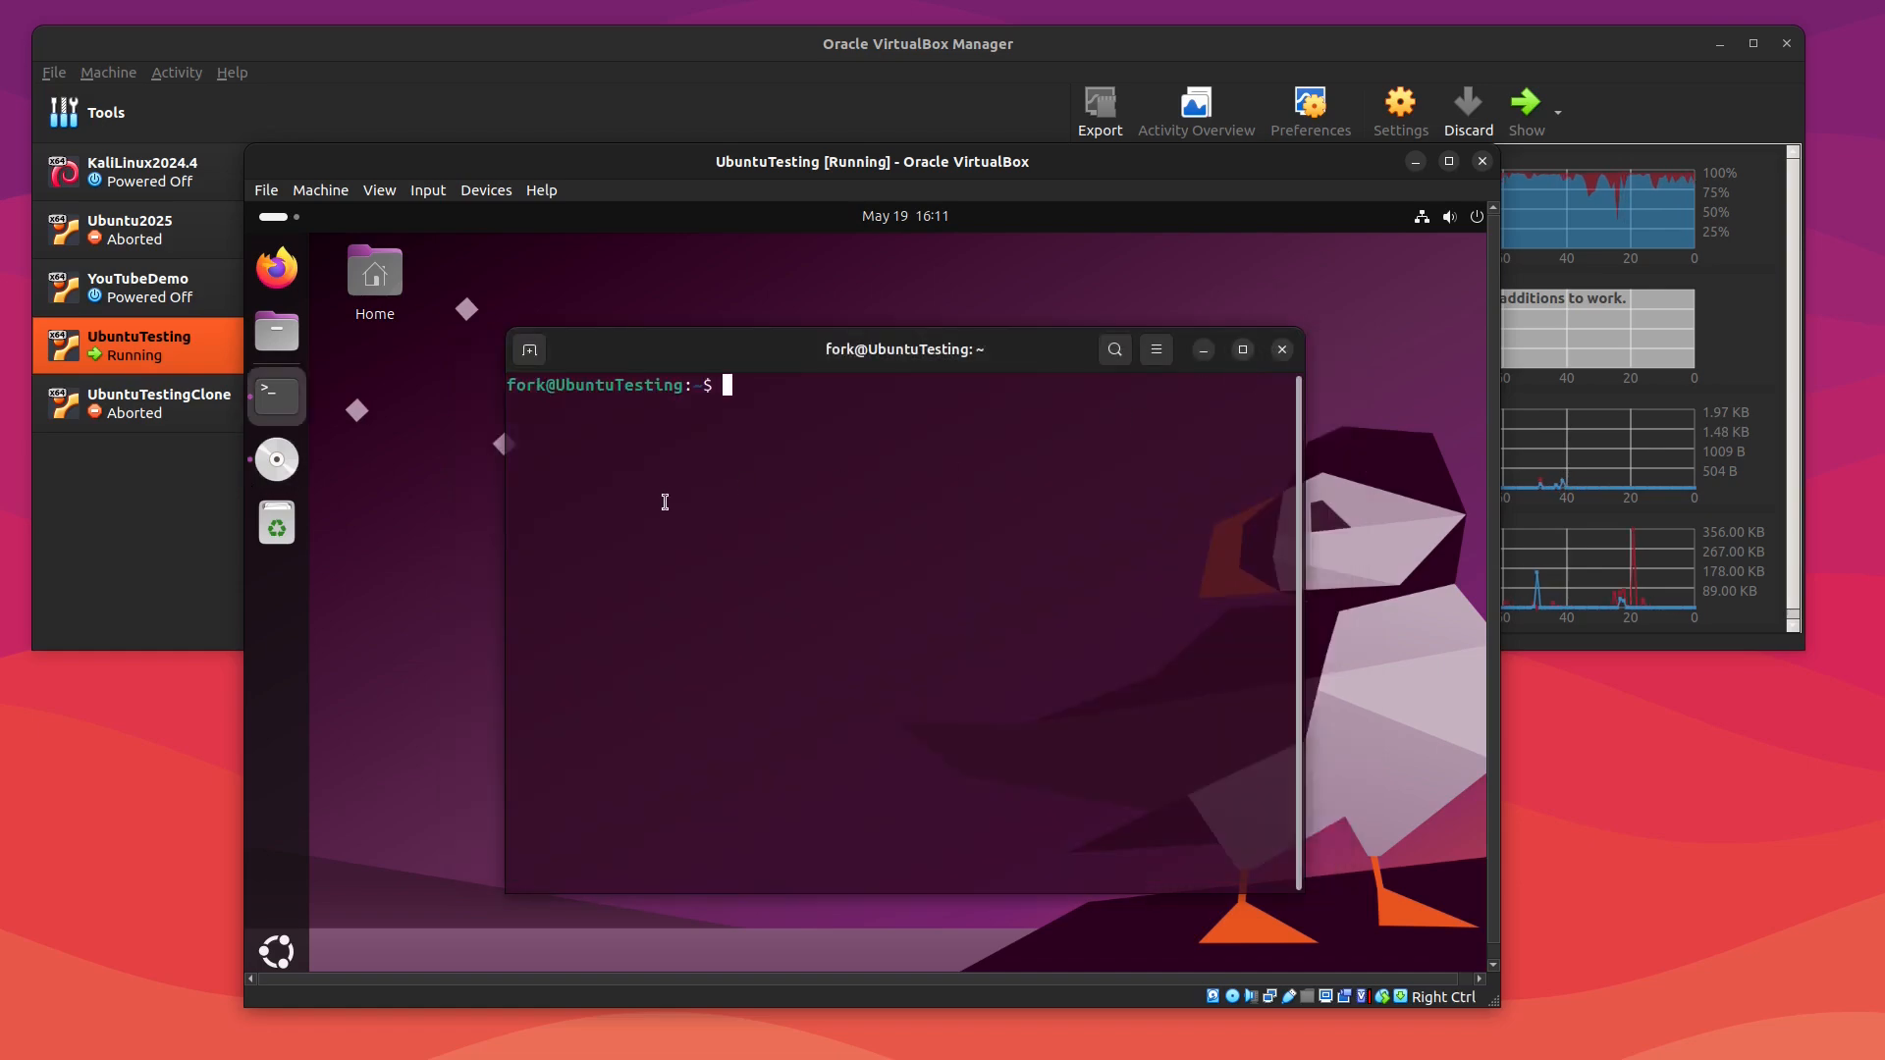
Step: Change the terminal directory to /media/fork/ and list its contents
text(cd /media/)
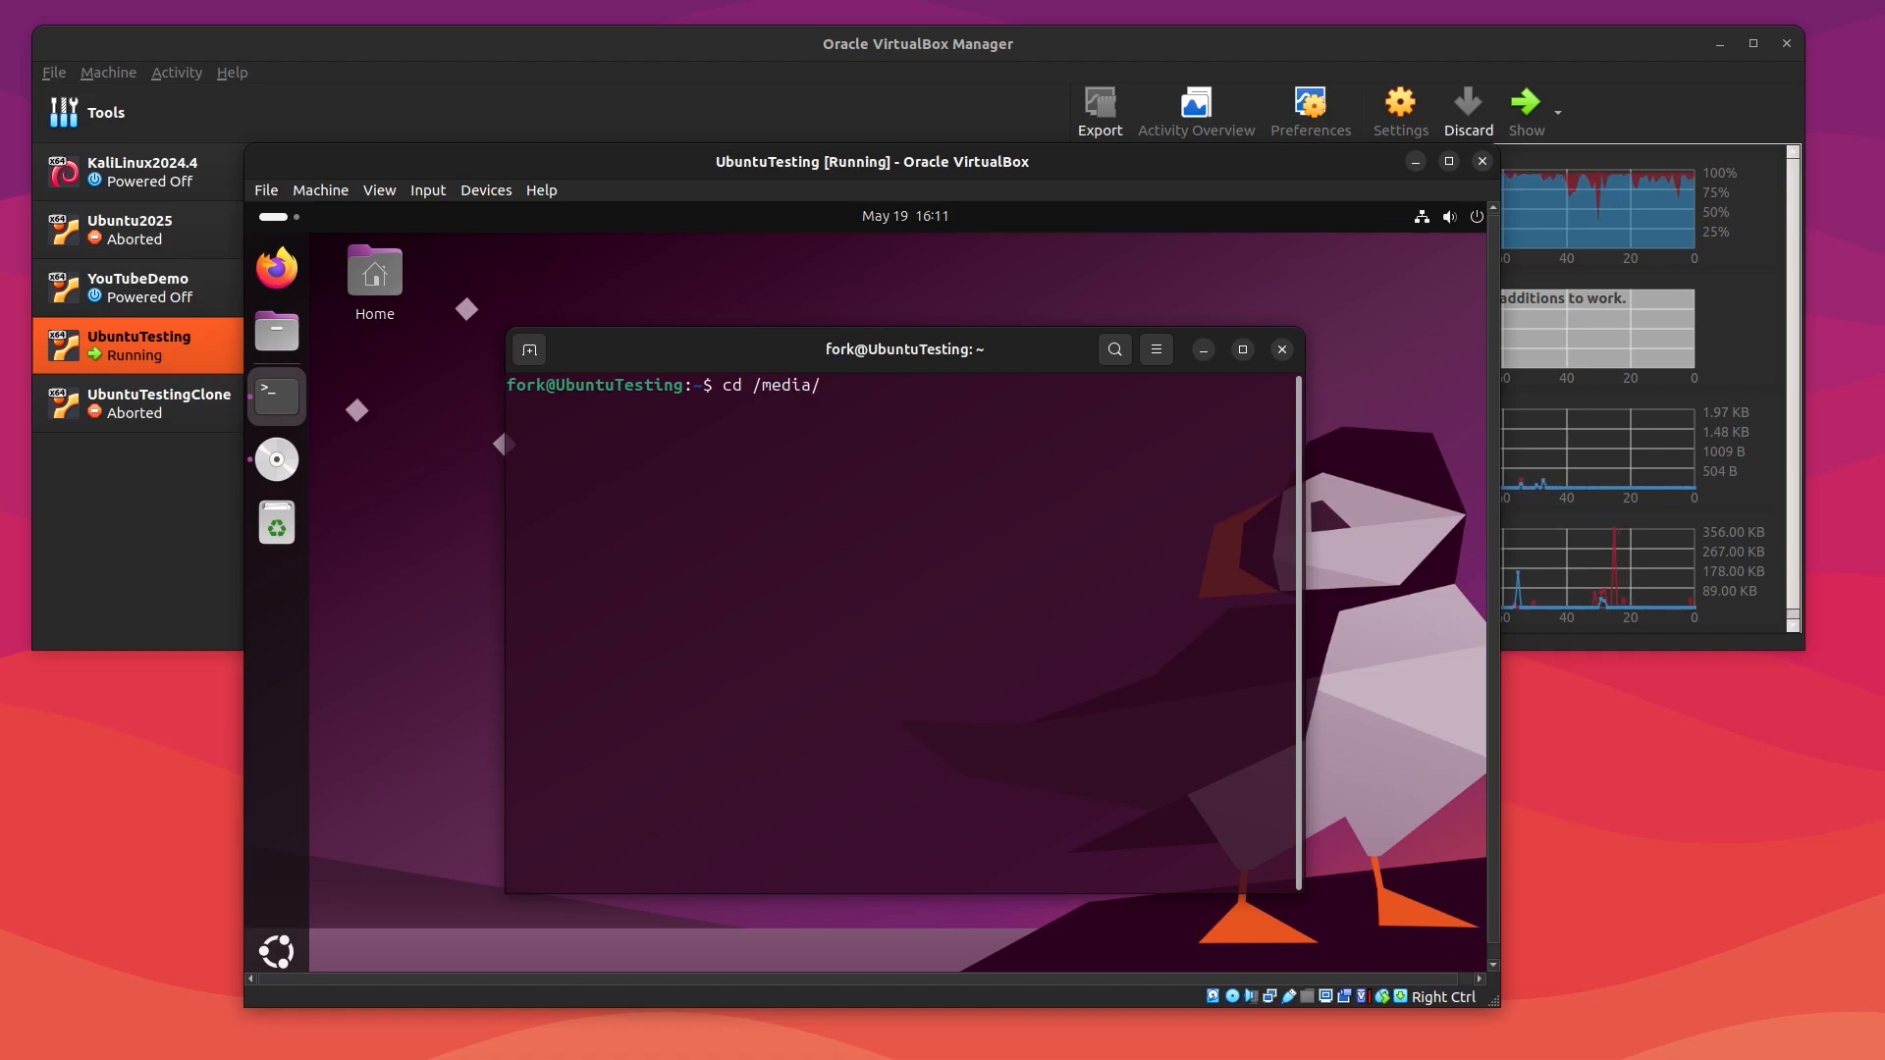
key(Tab)
key(Tab)
text(fo)
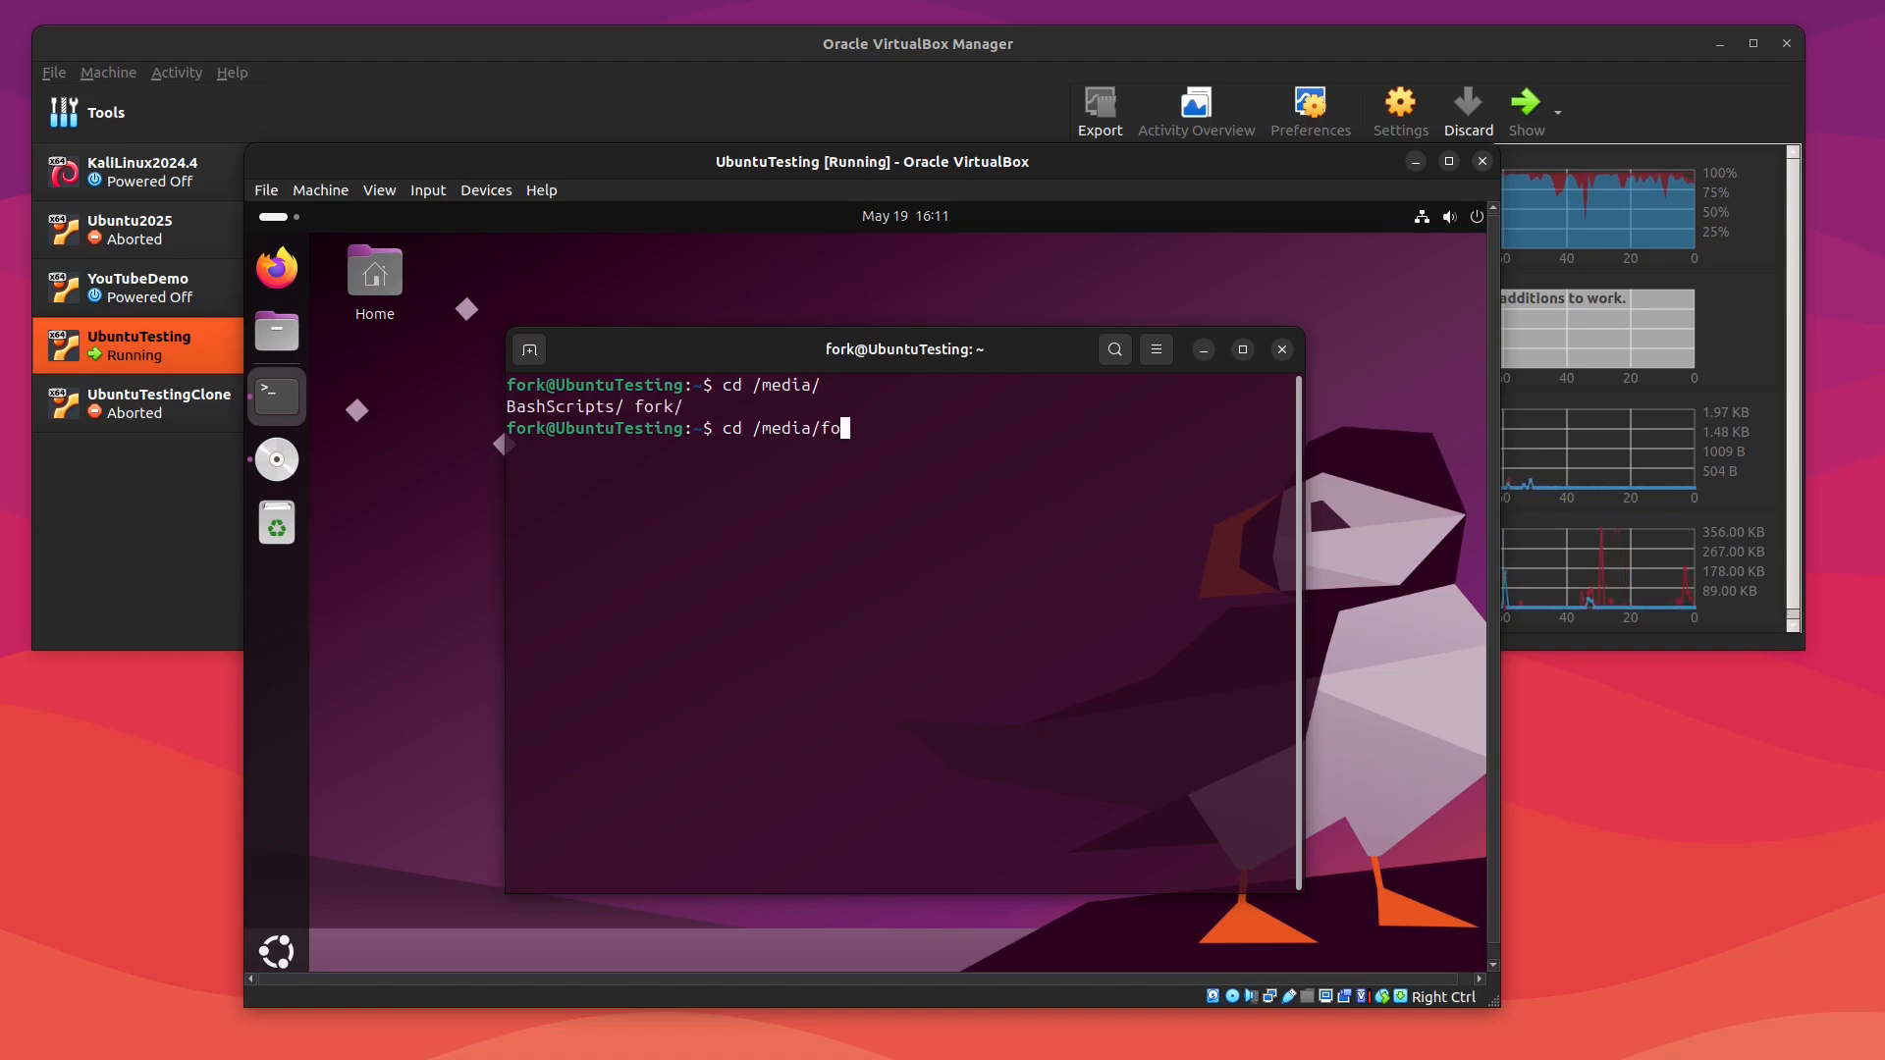
key(Tab)
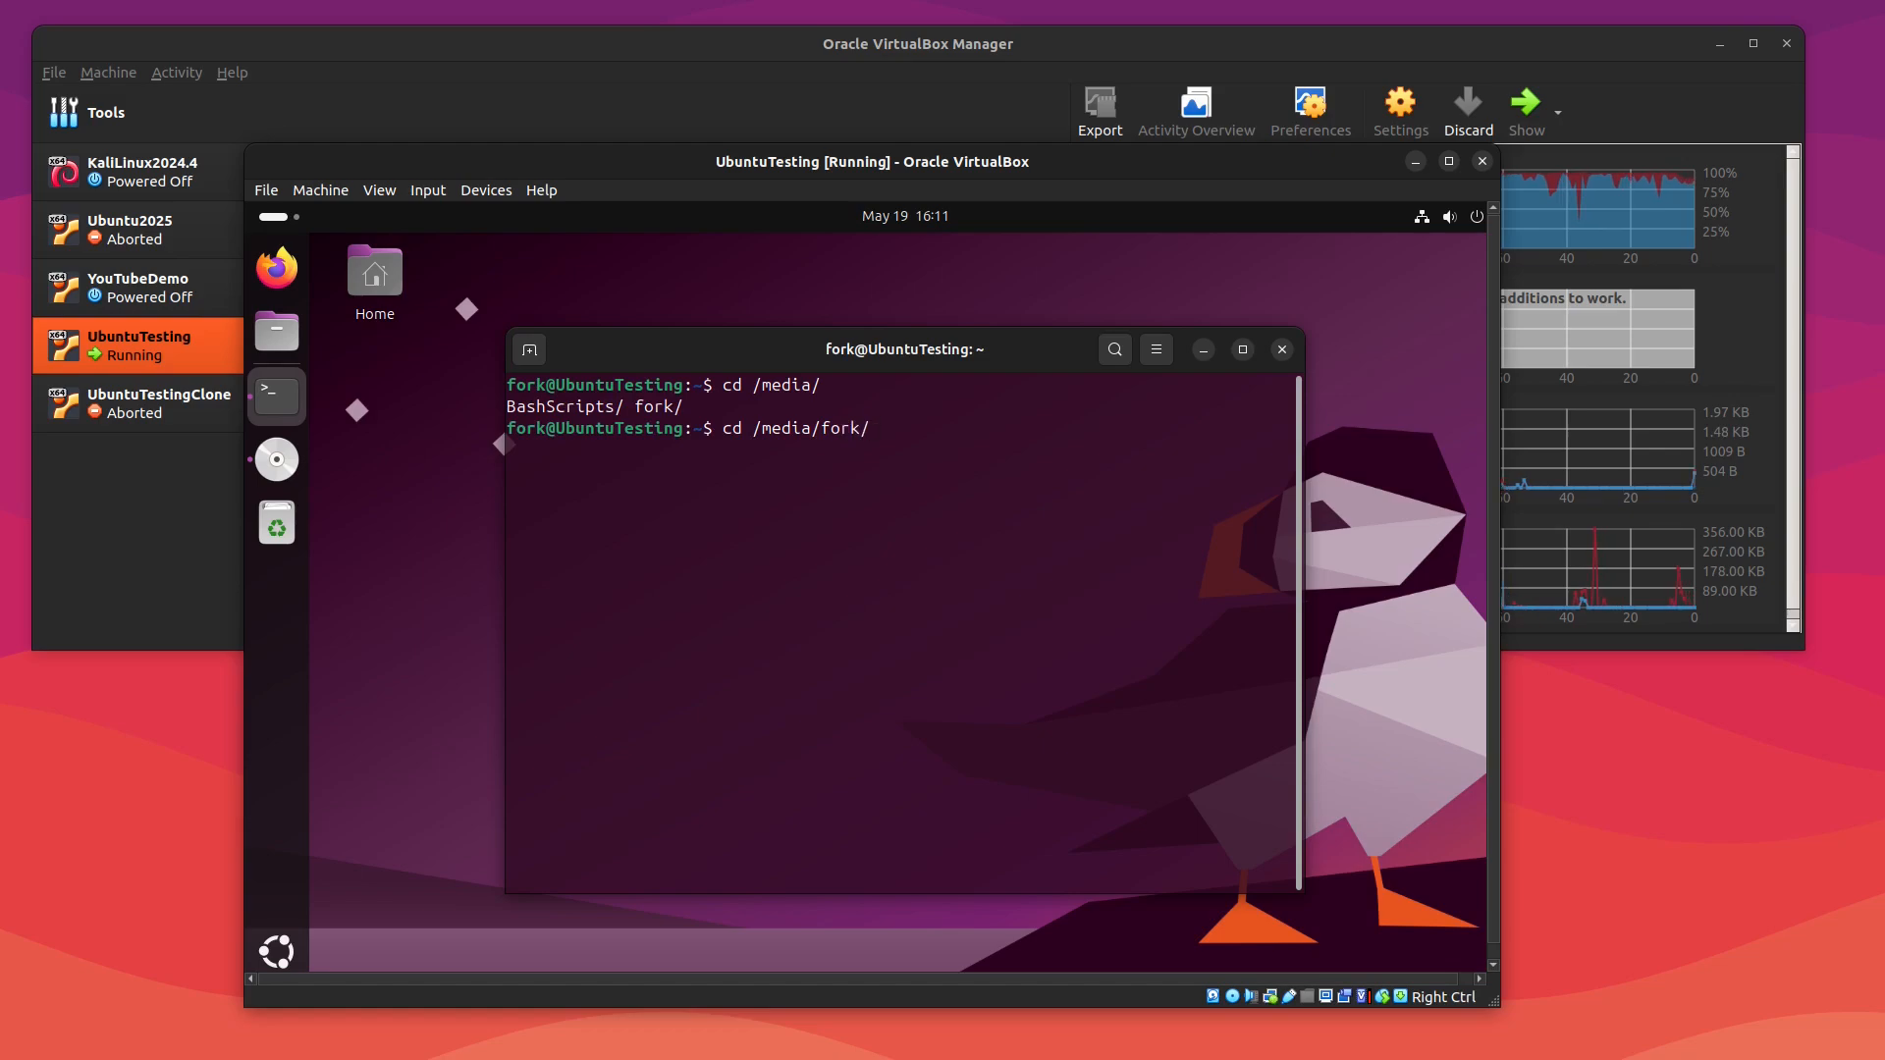
key(Return)
text(ls)
key(Return)
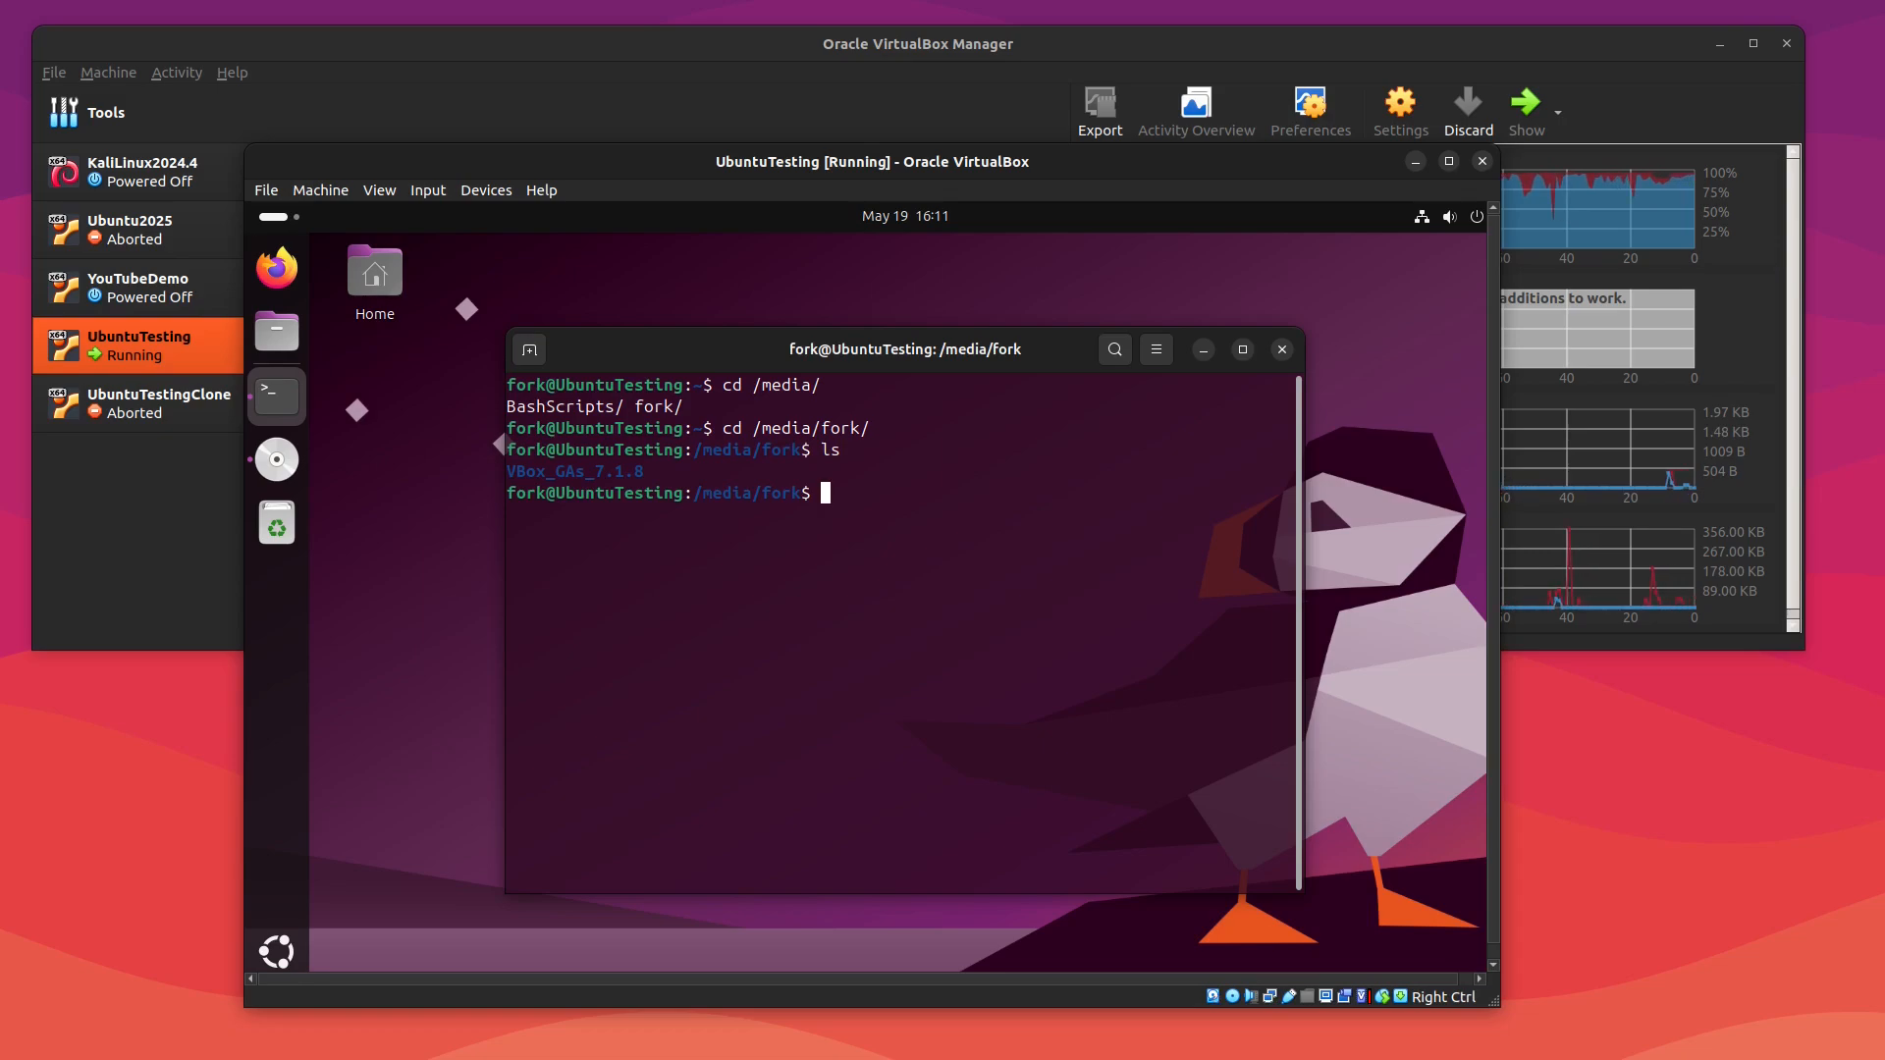
Step: Enter the VBox_GAs_7.1.8 directory and list the Guest Additions files
text(cd V)
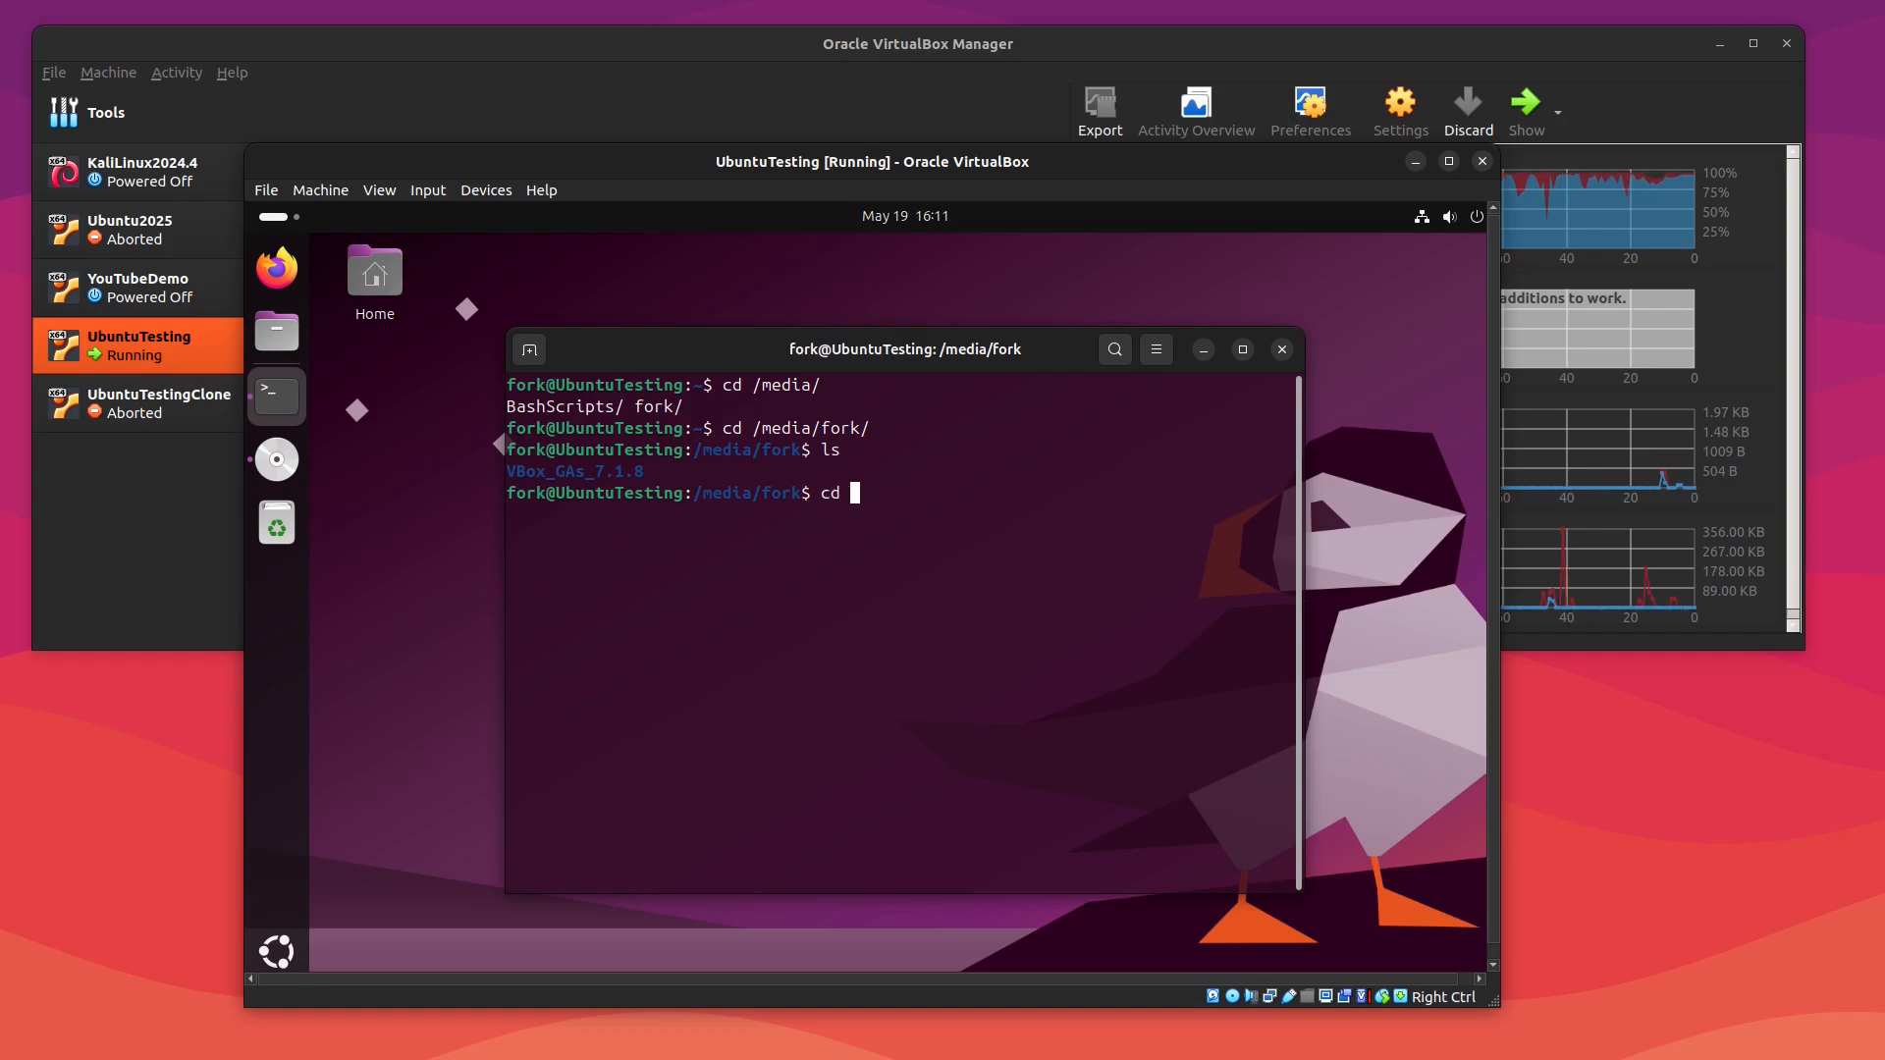
key(Tab)
key(Return)
text(ls)
key(Return)
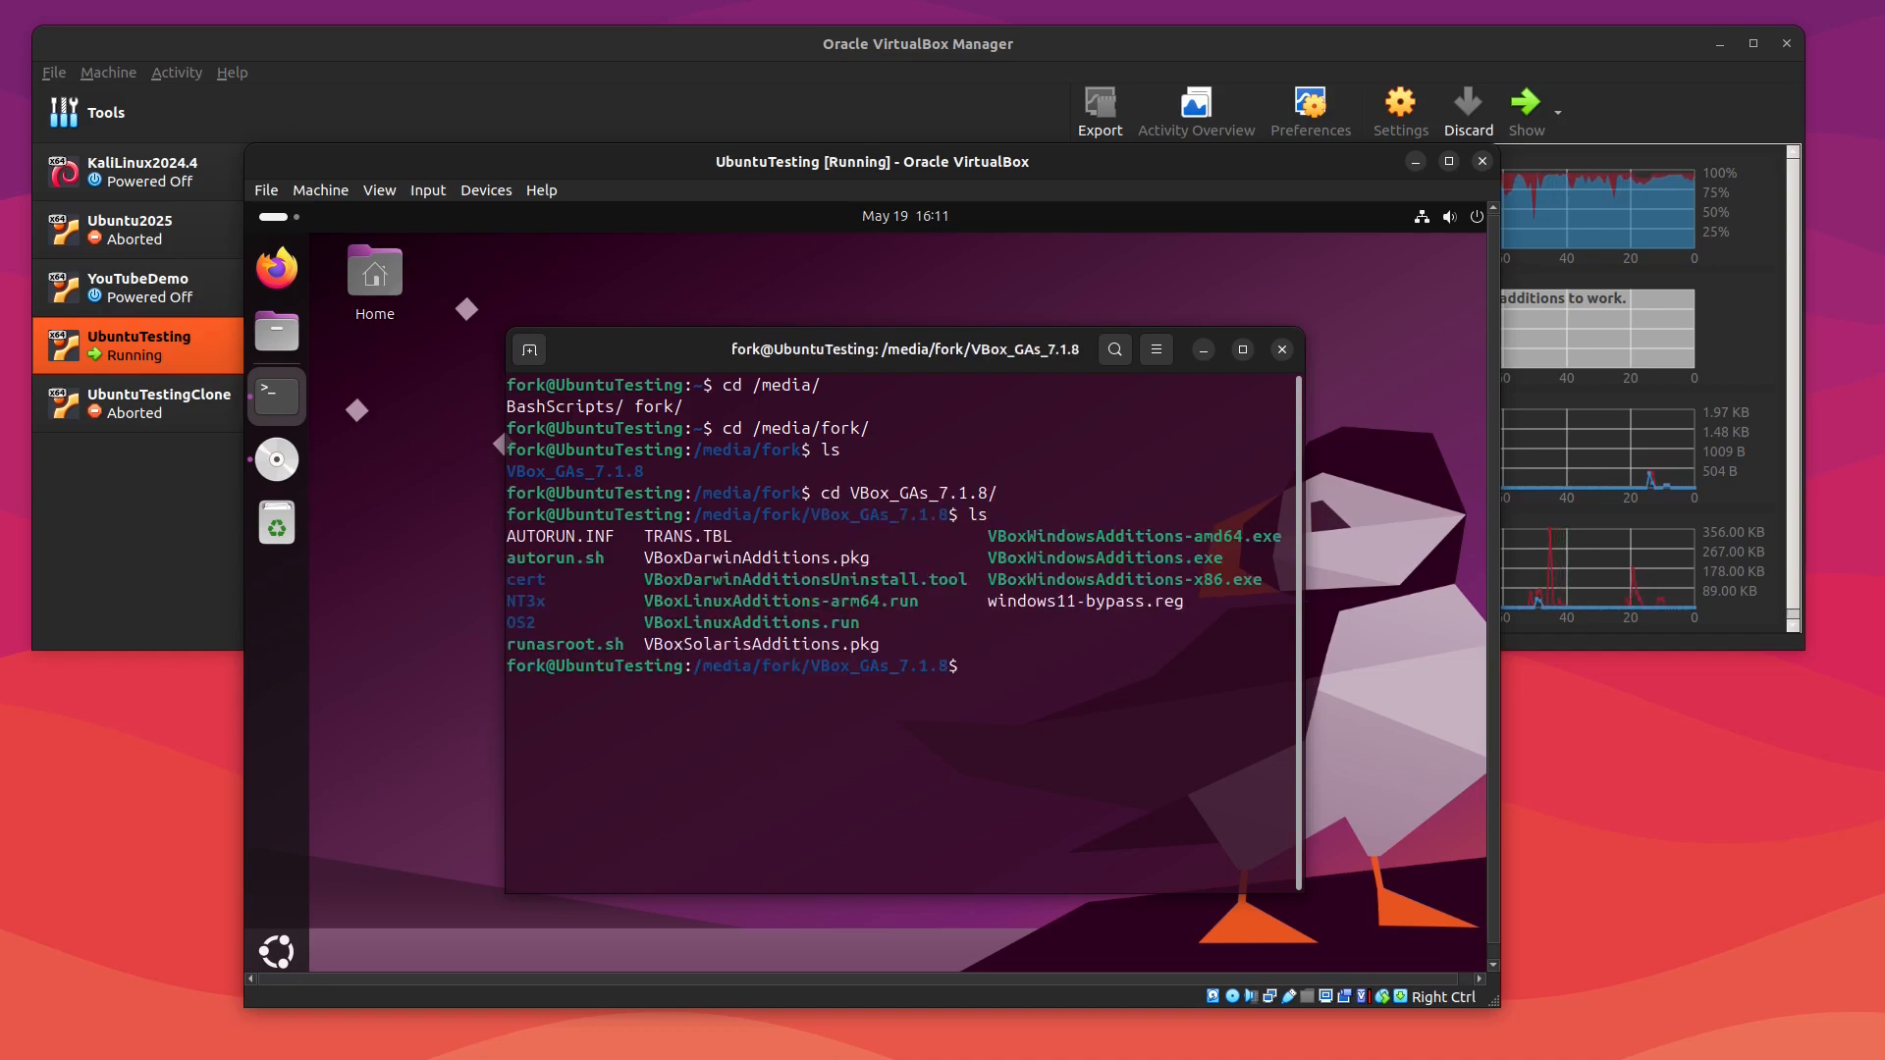
Step: Run ./autorun.sh from the Guest Additions folder and enter the account password to authenticate
click(275, 466)
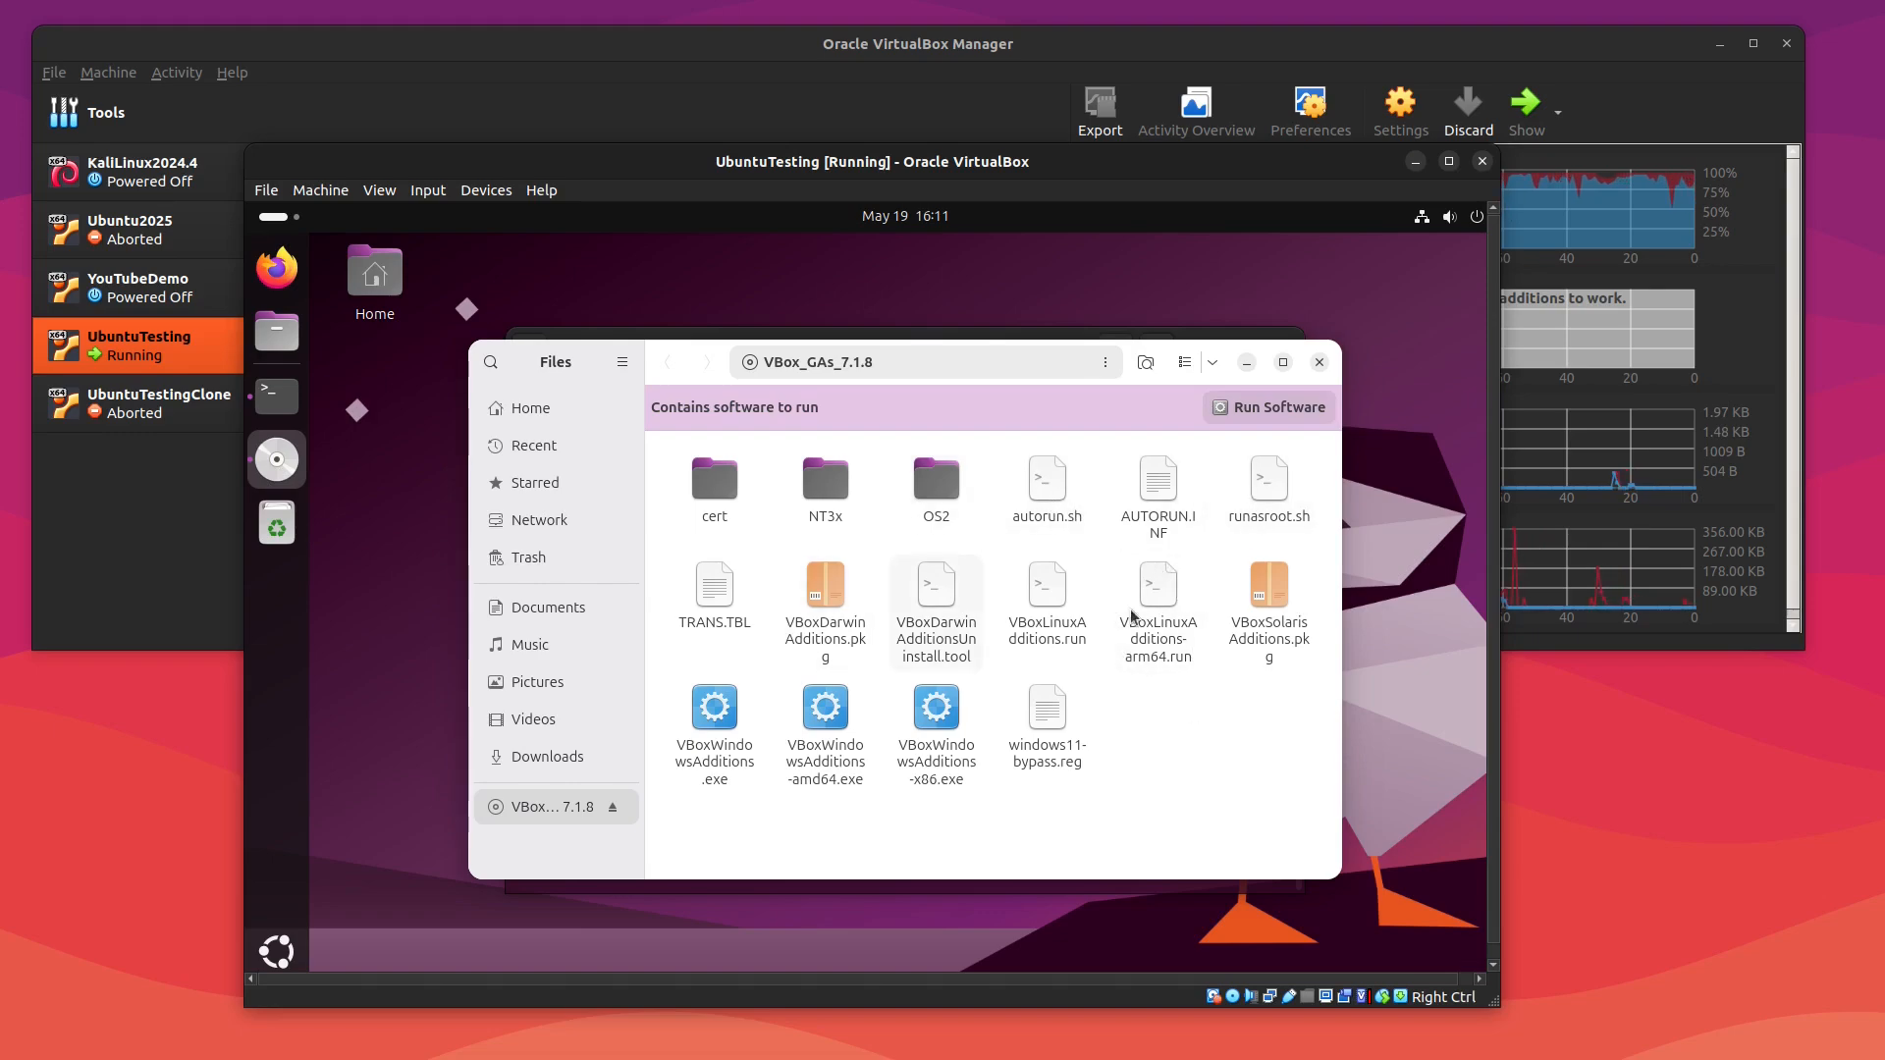
click(1246, 362)
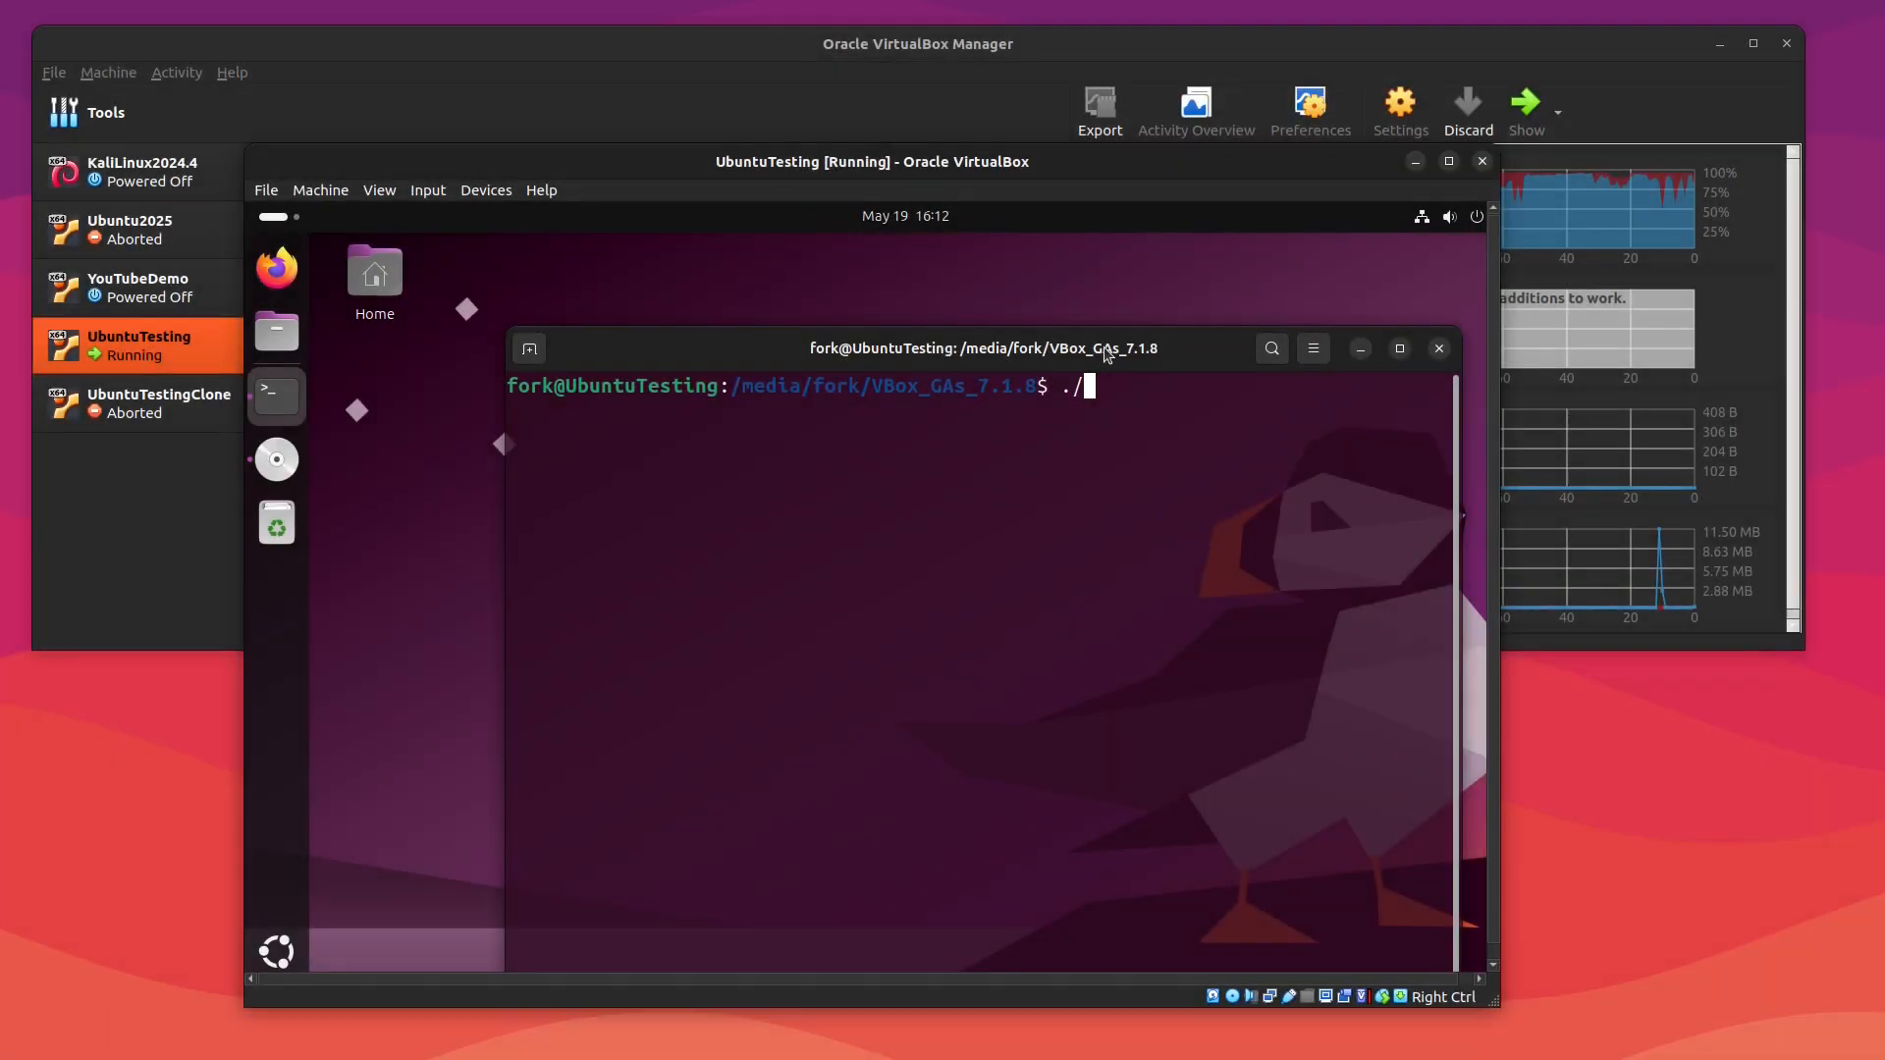
text(autorun.sh)
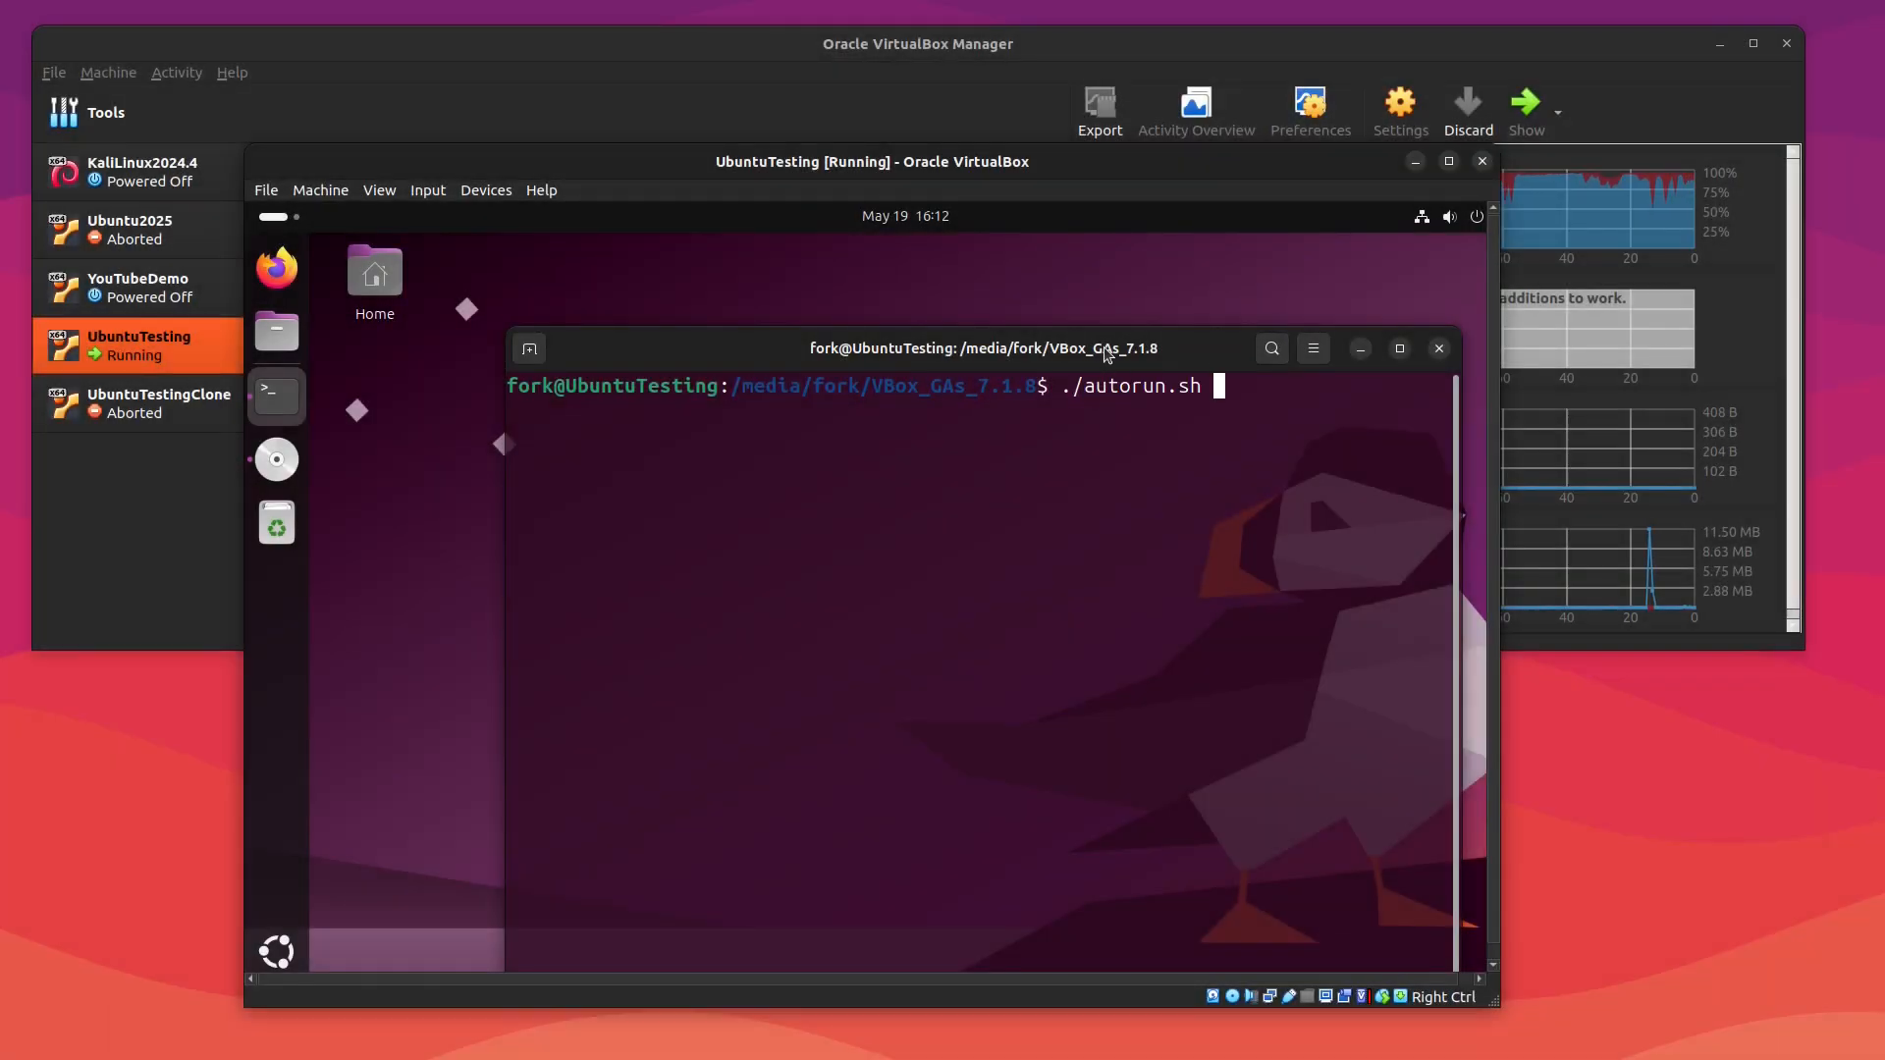
key(Return)
text(•••••)
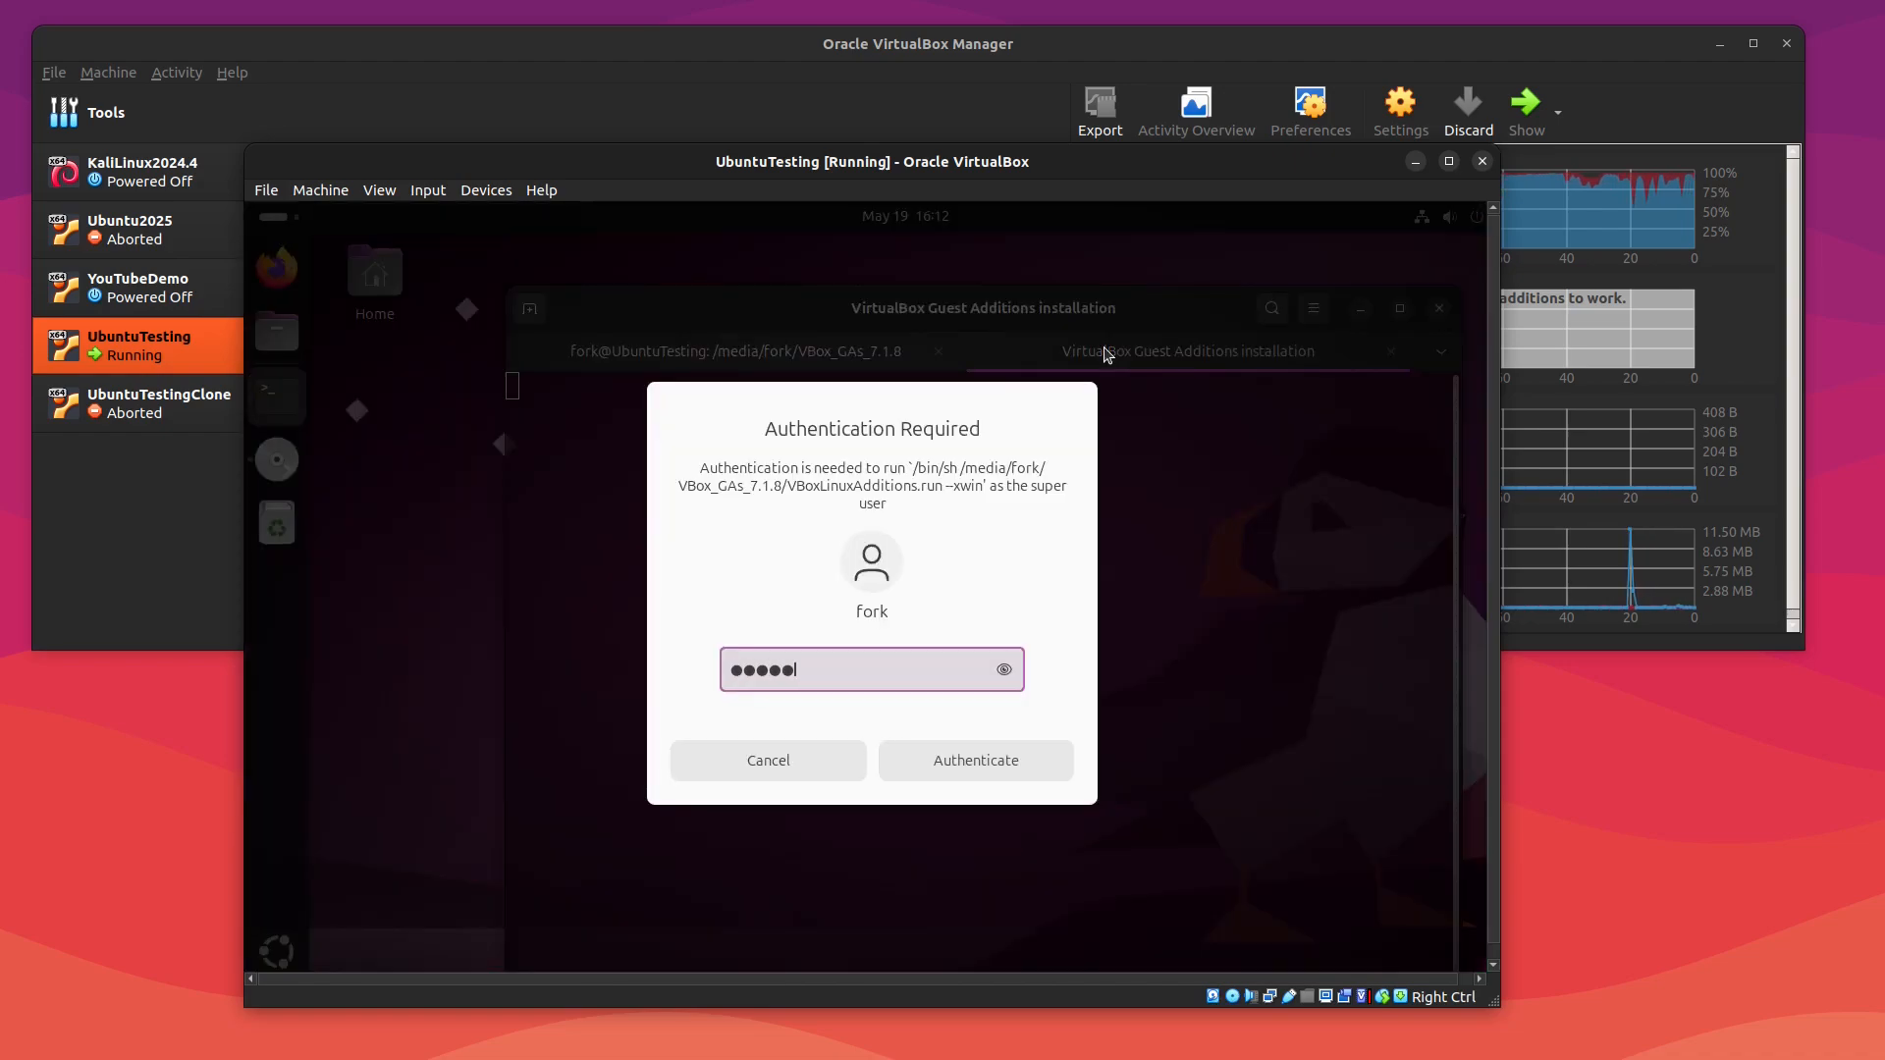
key(Return)
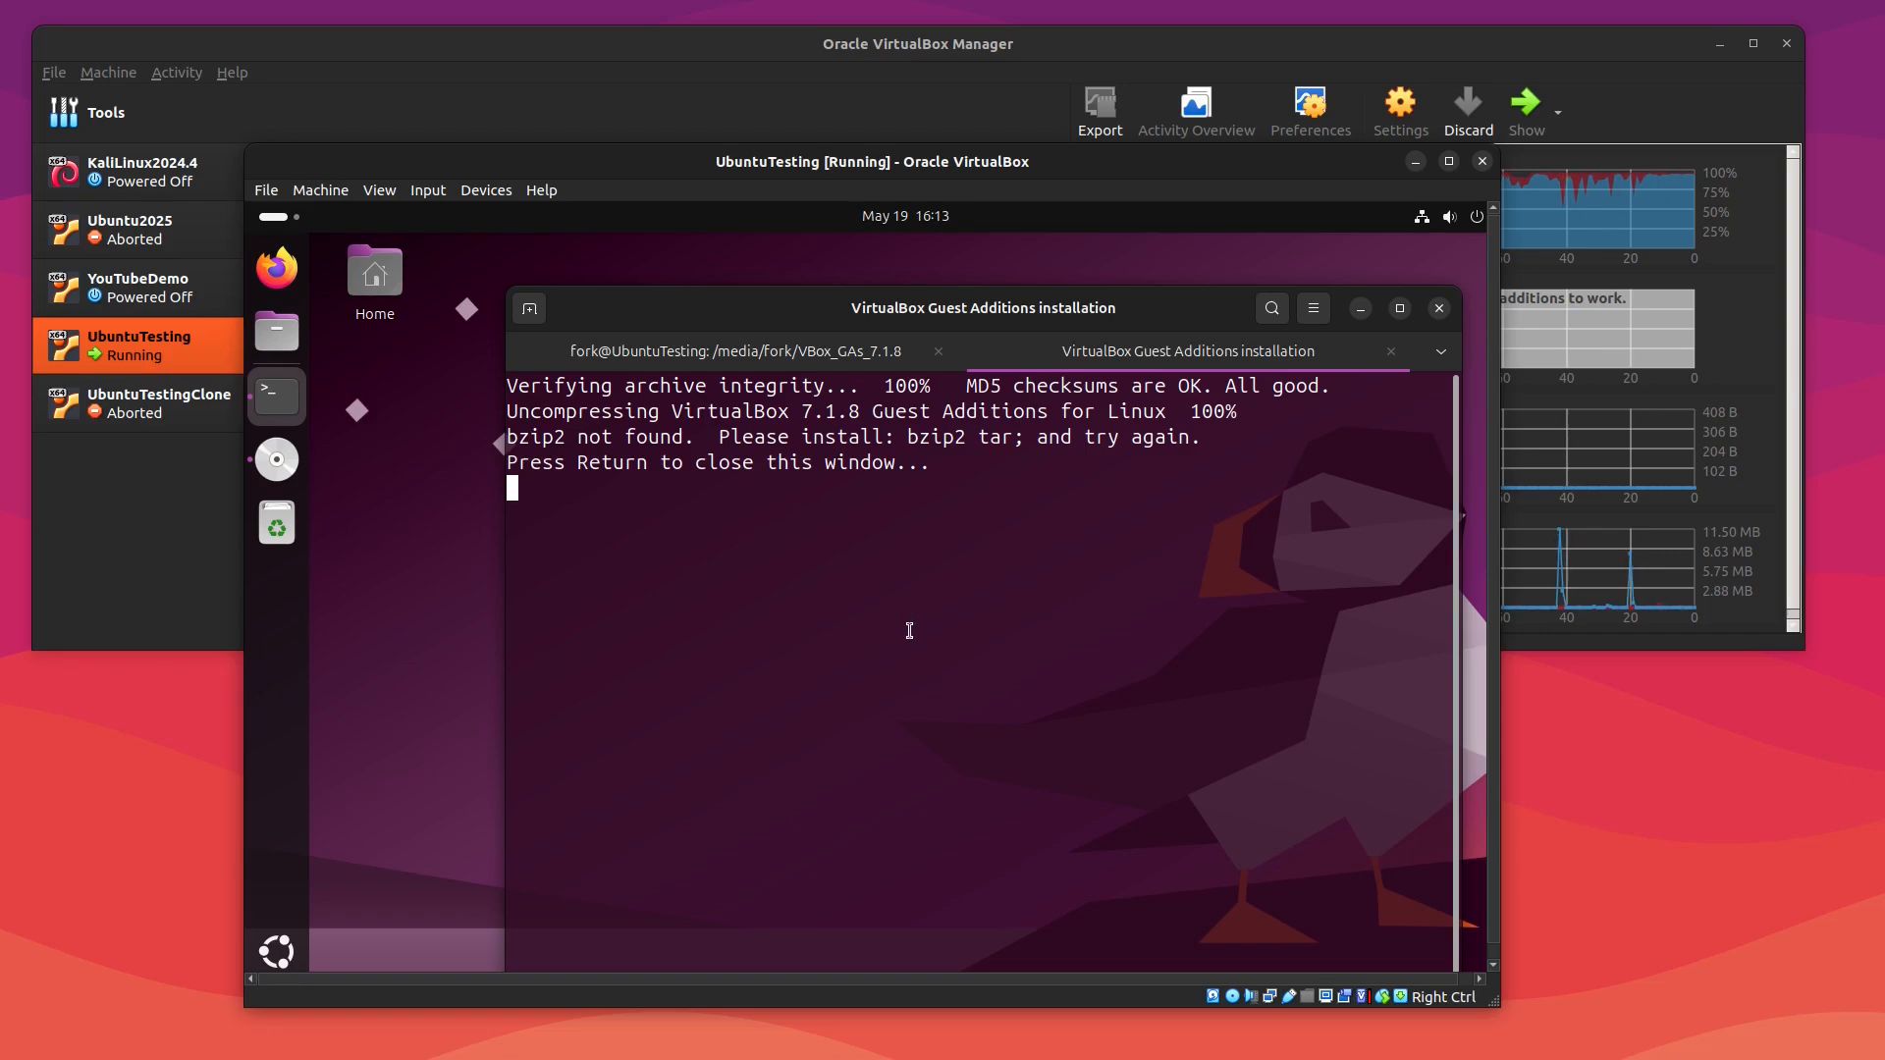
Step: Select the missing bzip2 tar package names in the installer output and close the installer window
double_click(563, 438)
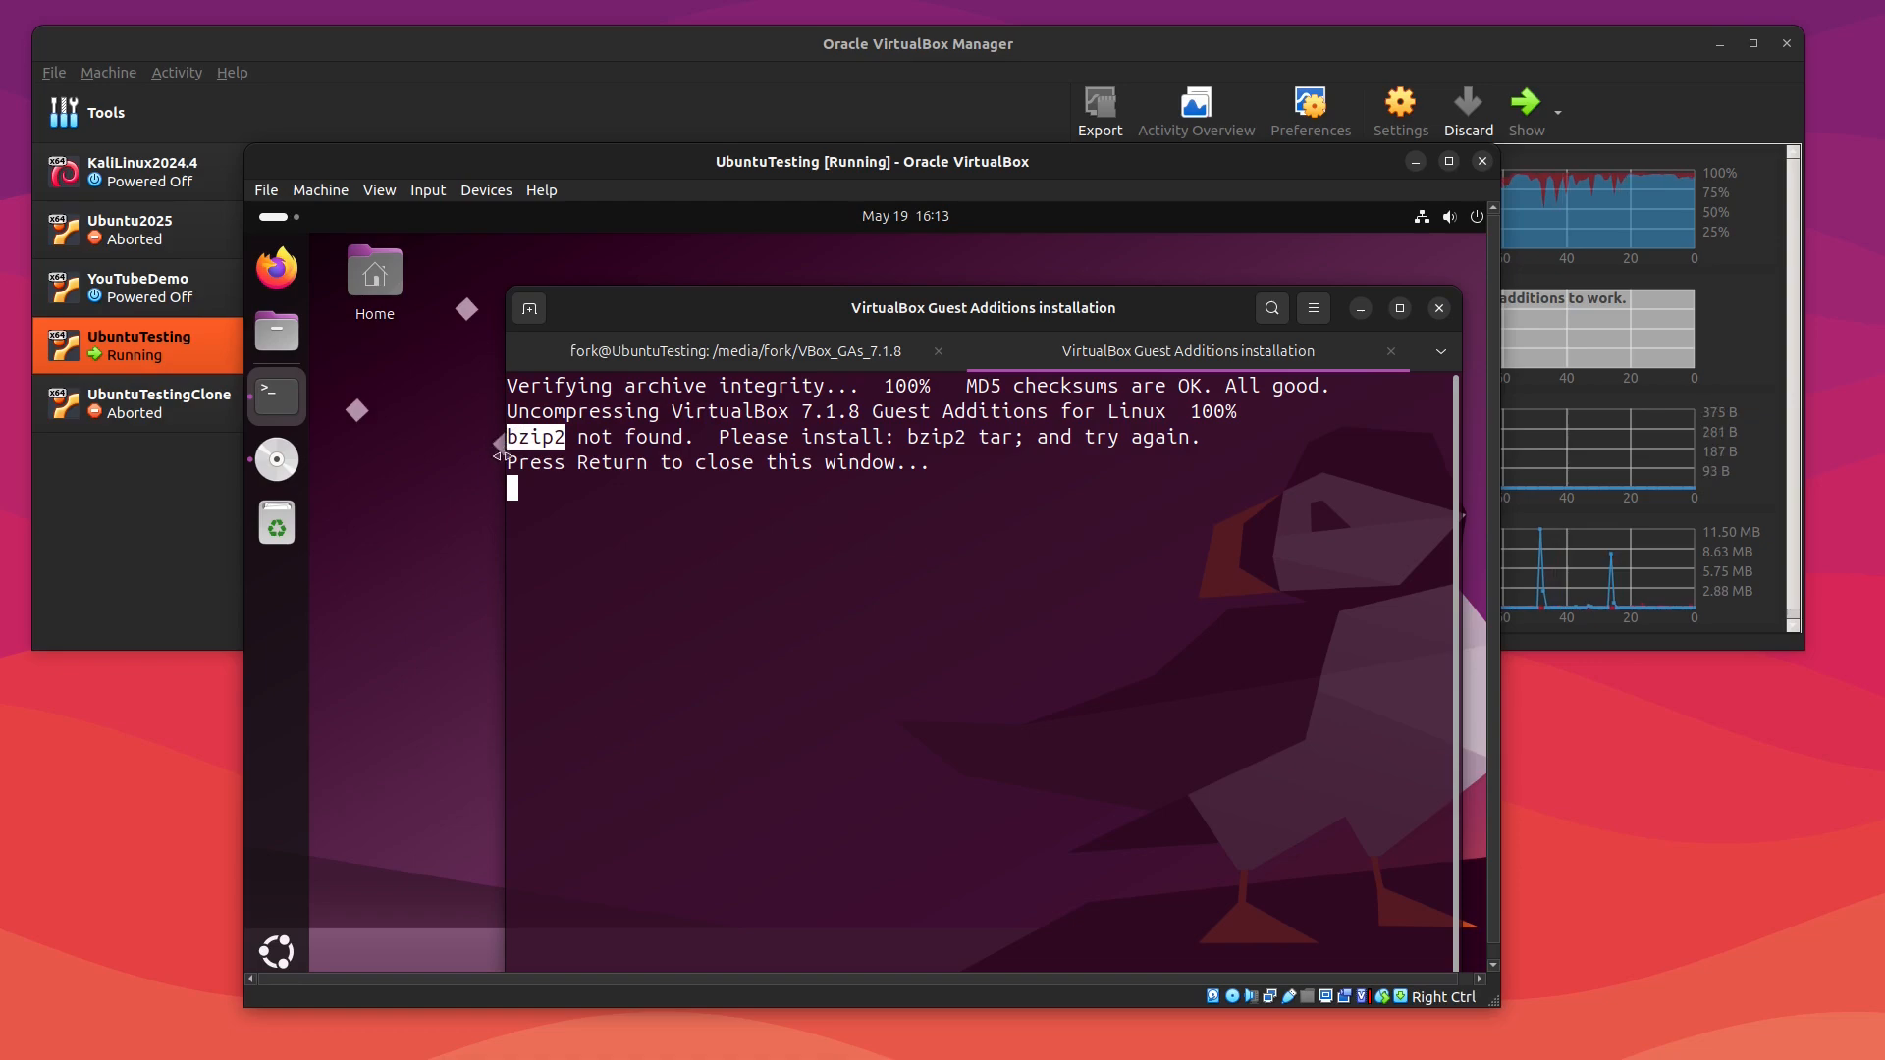
click(671, 610)
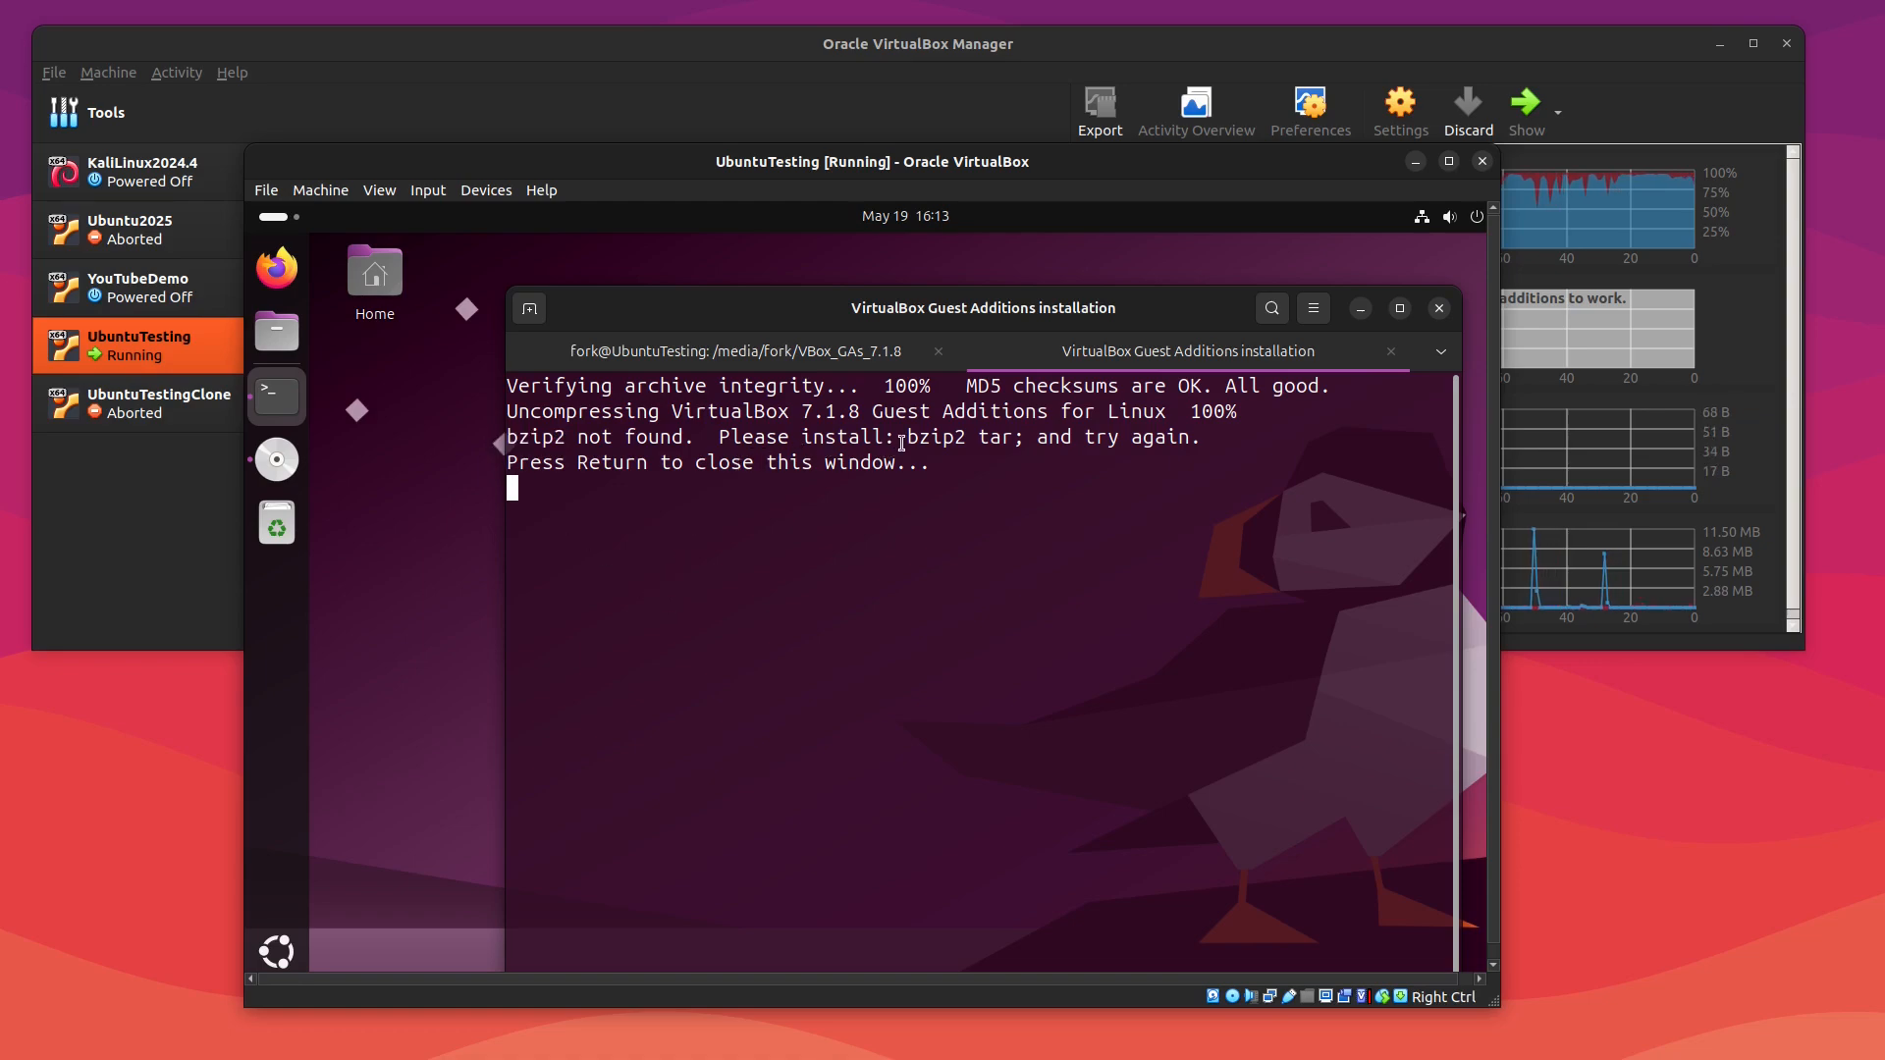
drag(905, 437, 1007, 439)
click(980, 592)
key(Return)
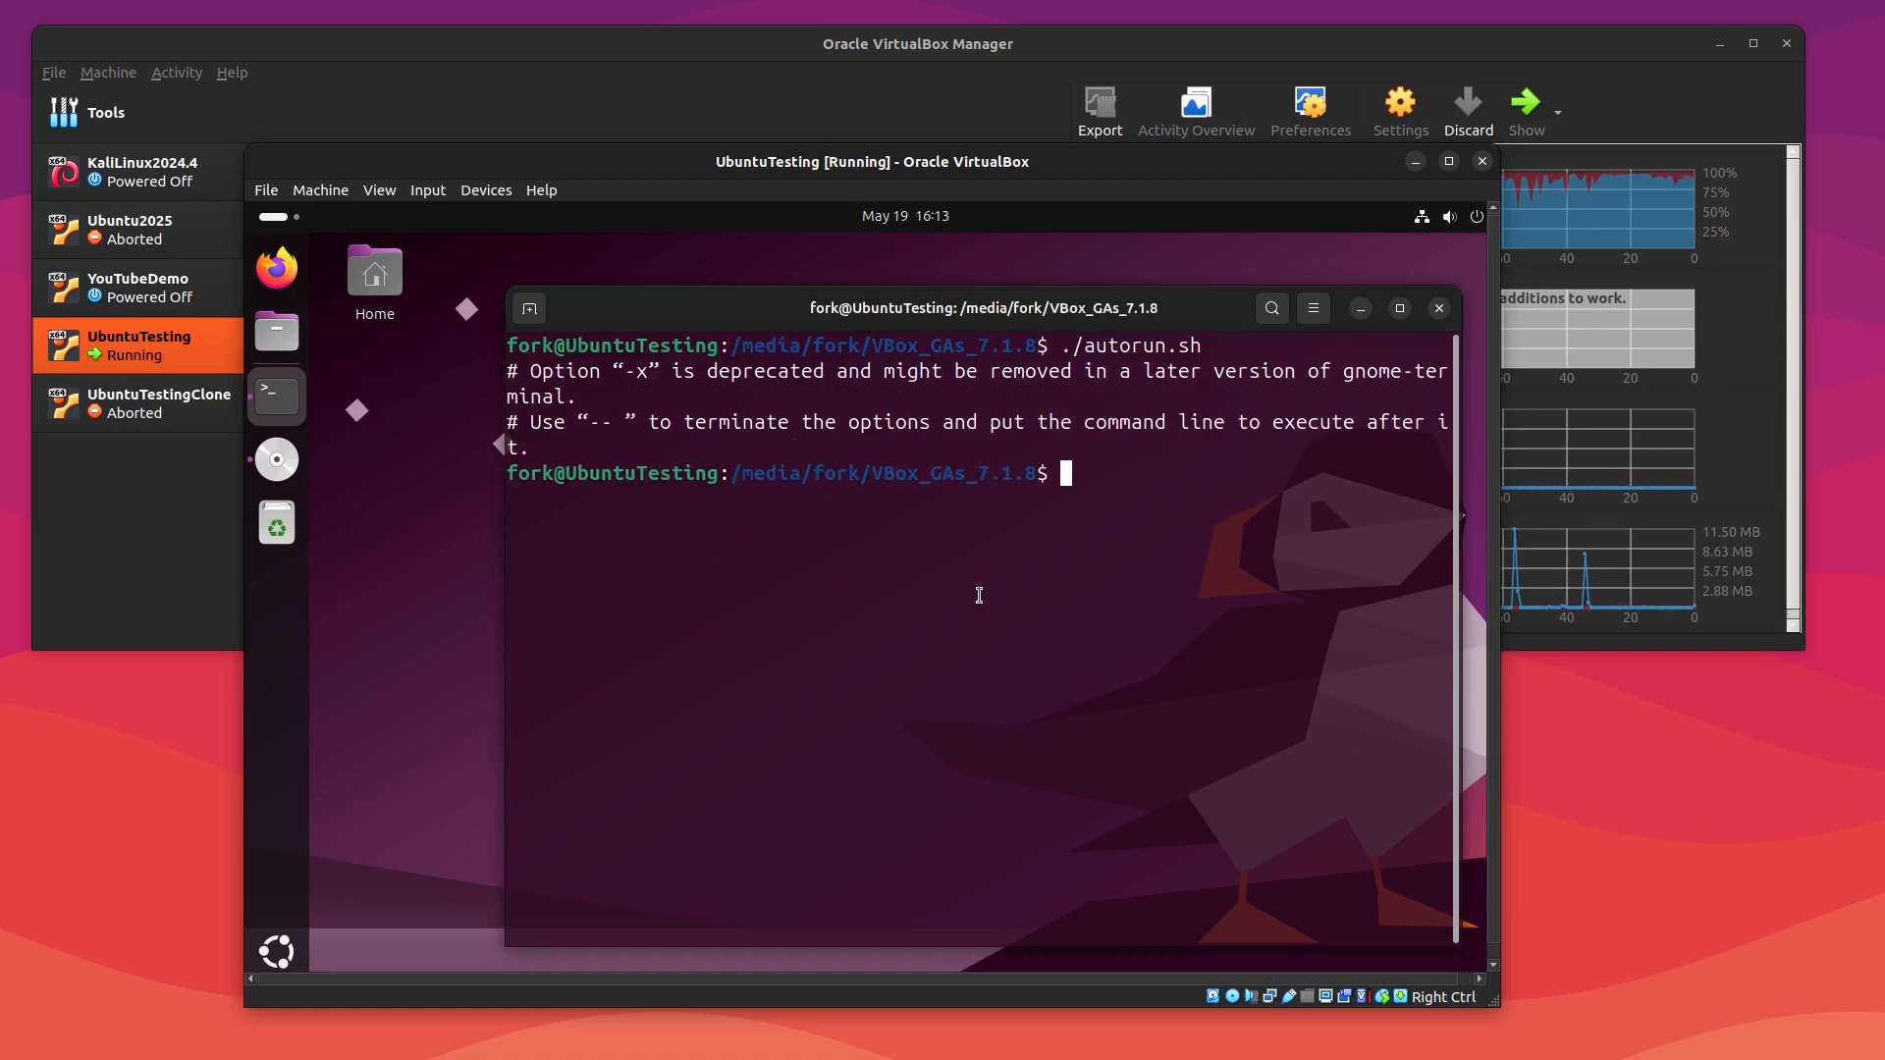
Step: Clear the terminal and check whether bzip2 and tar are available using which
text(clear)
key(Return)
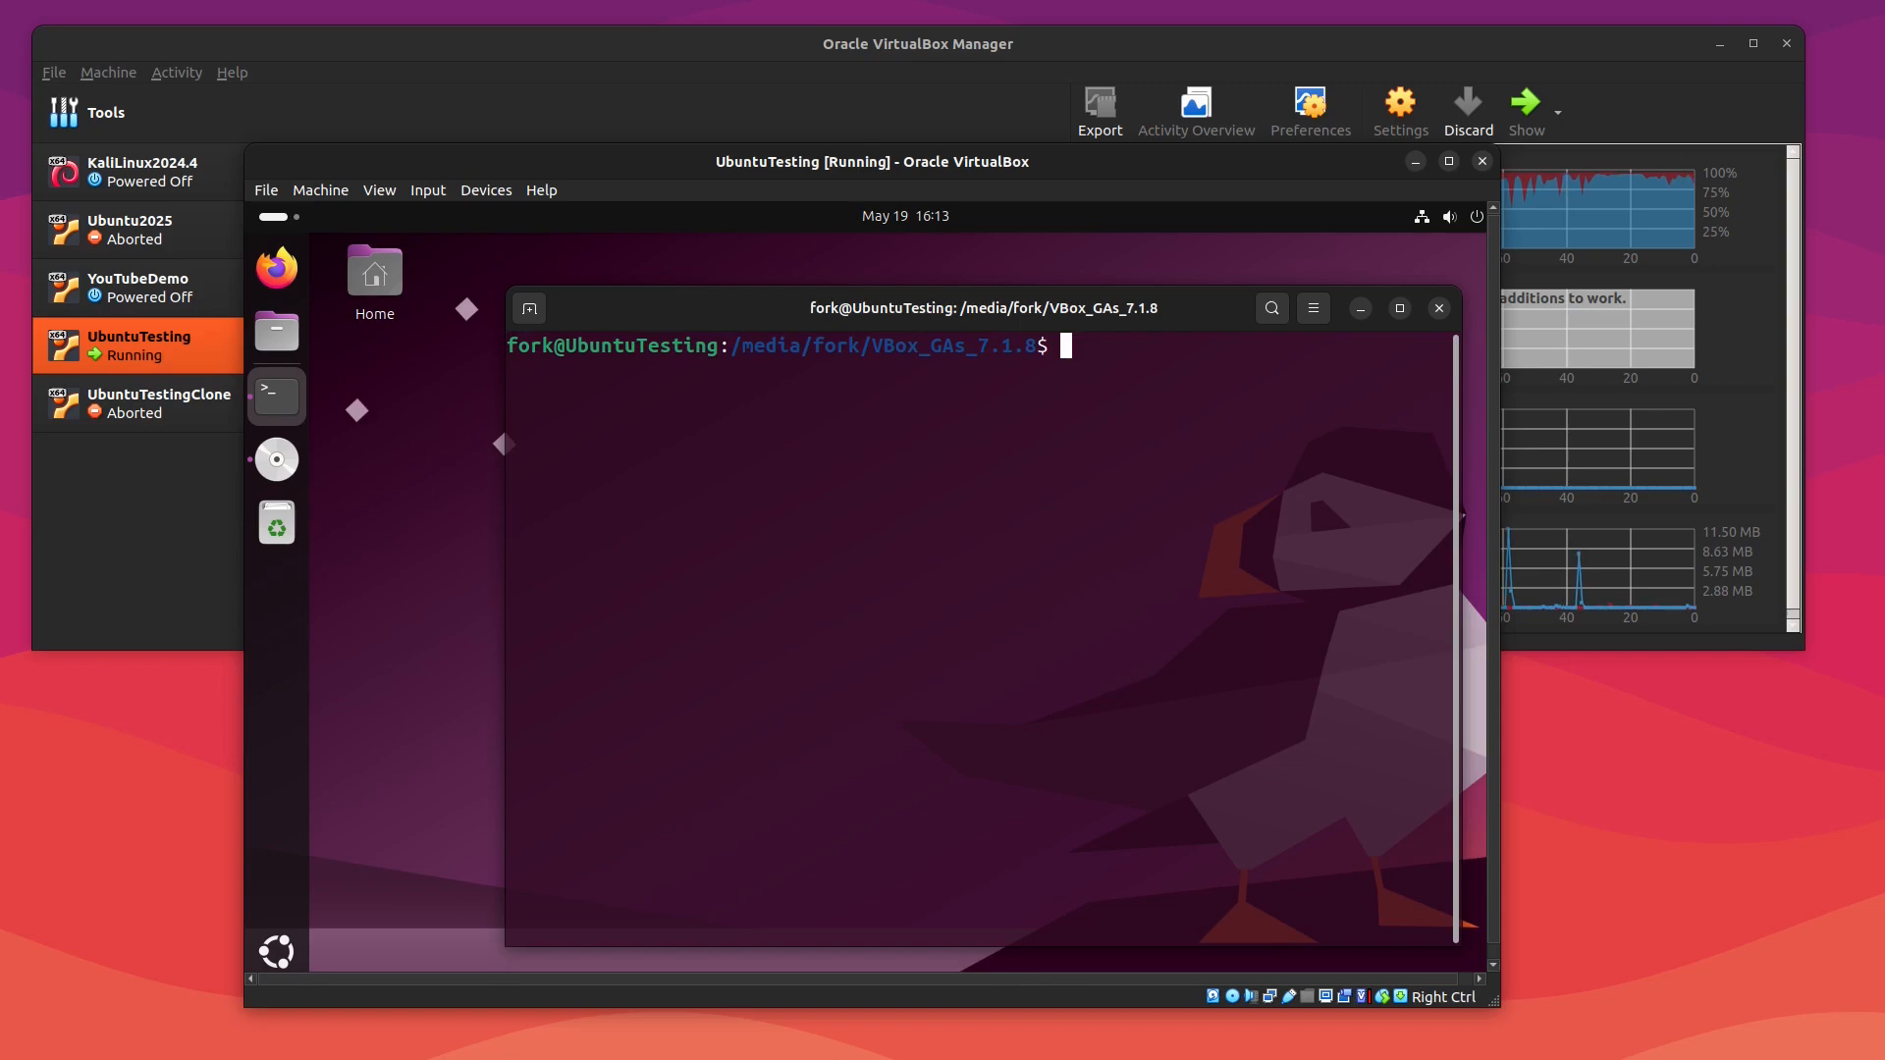
text(which)
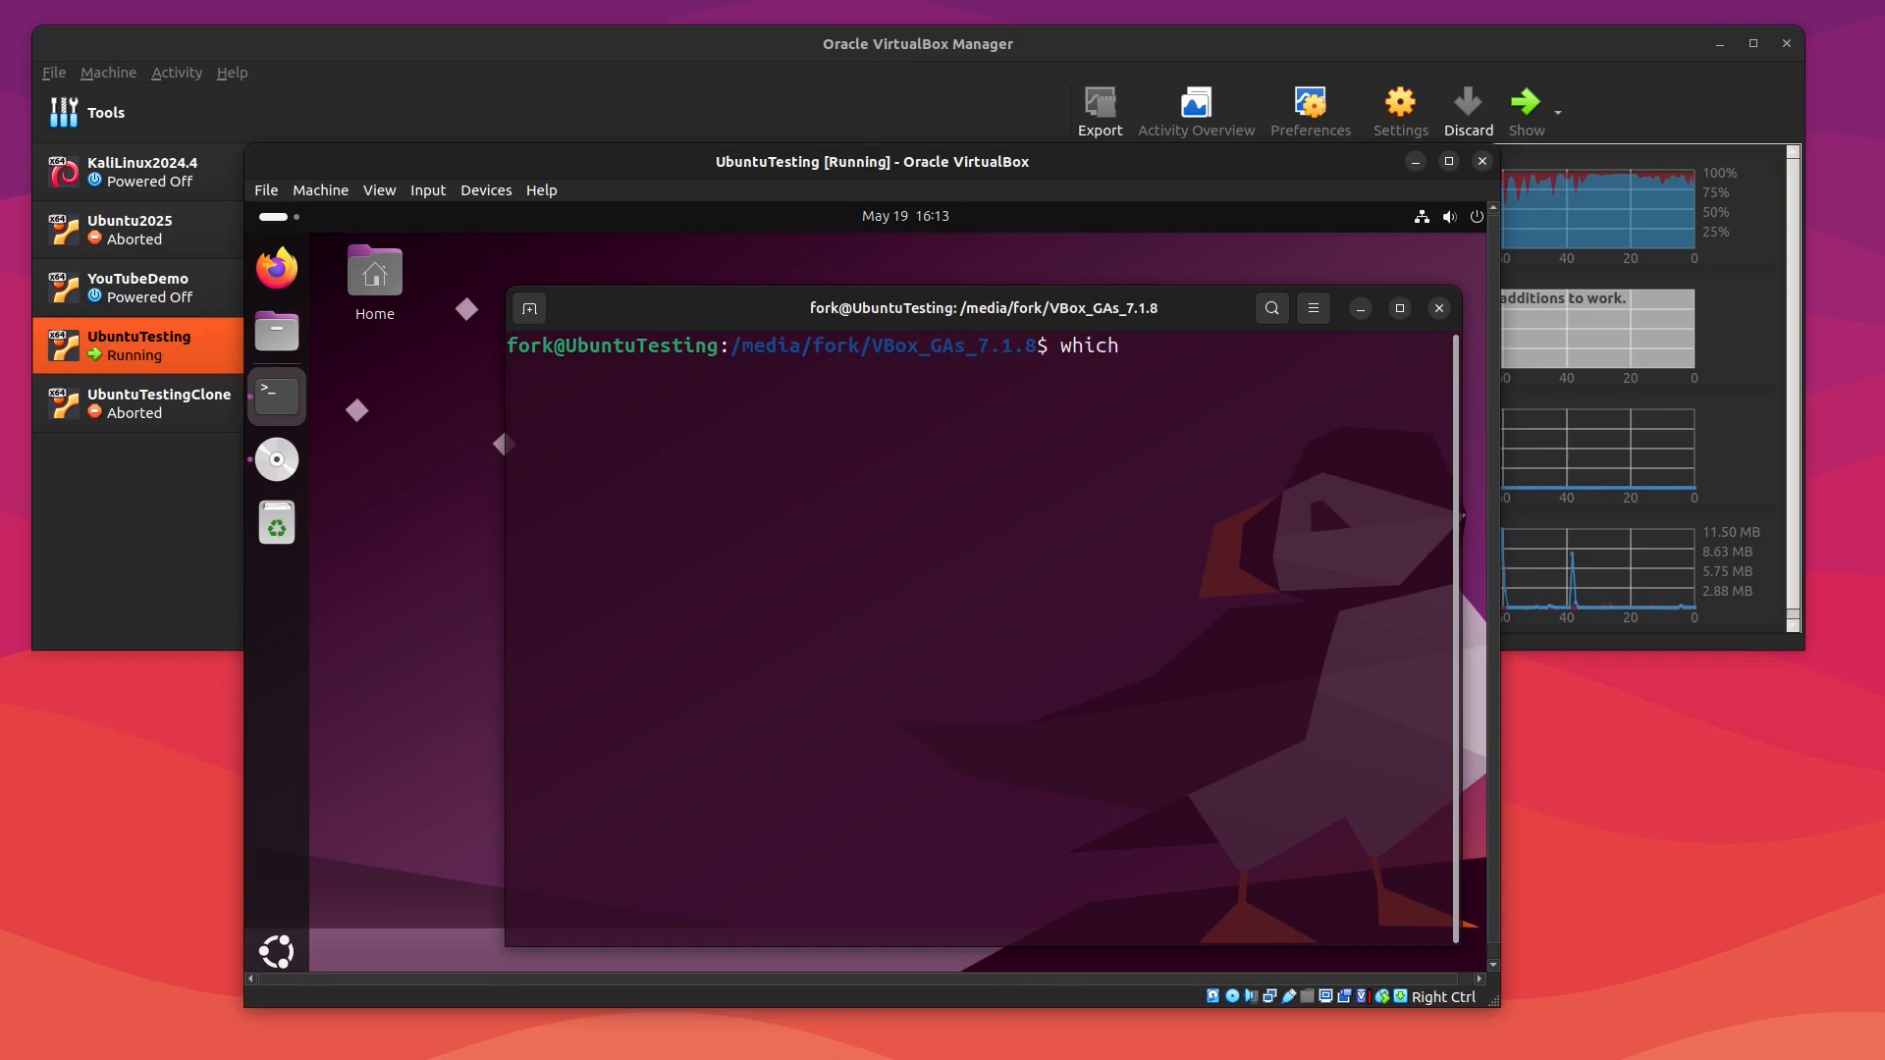
text( bzip2)
key(Return)
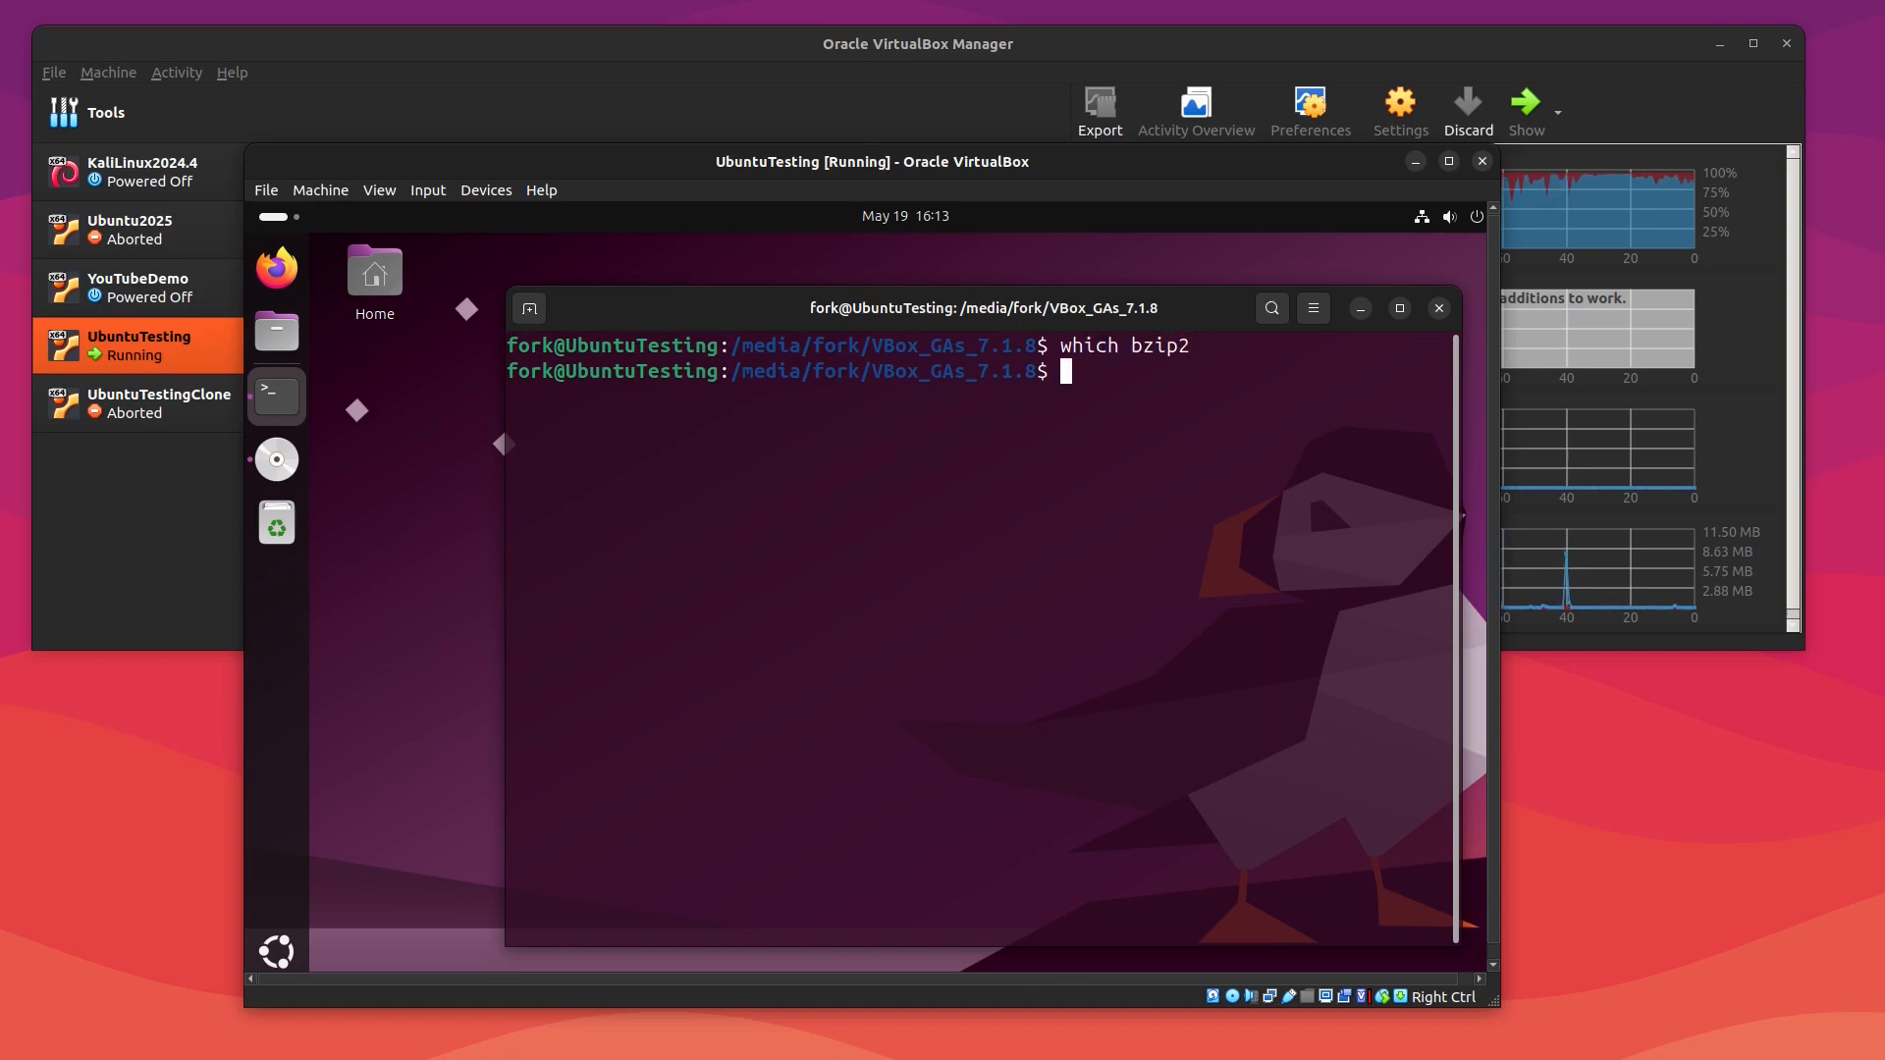
text(which )
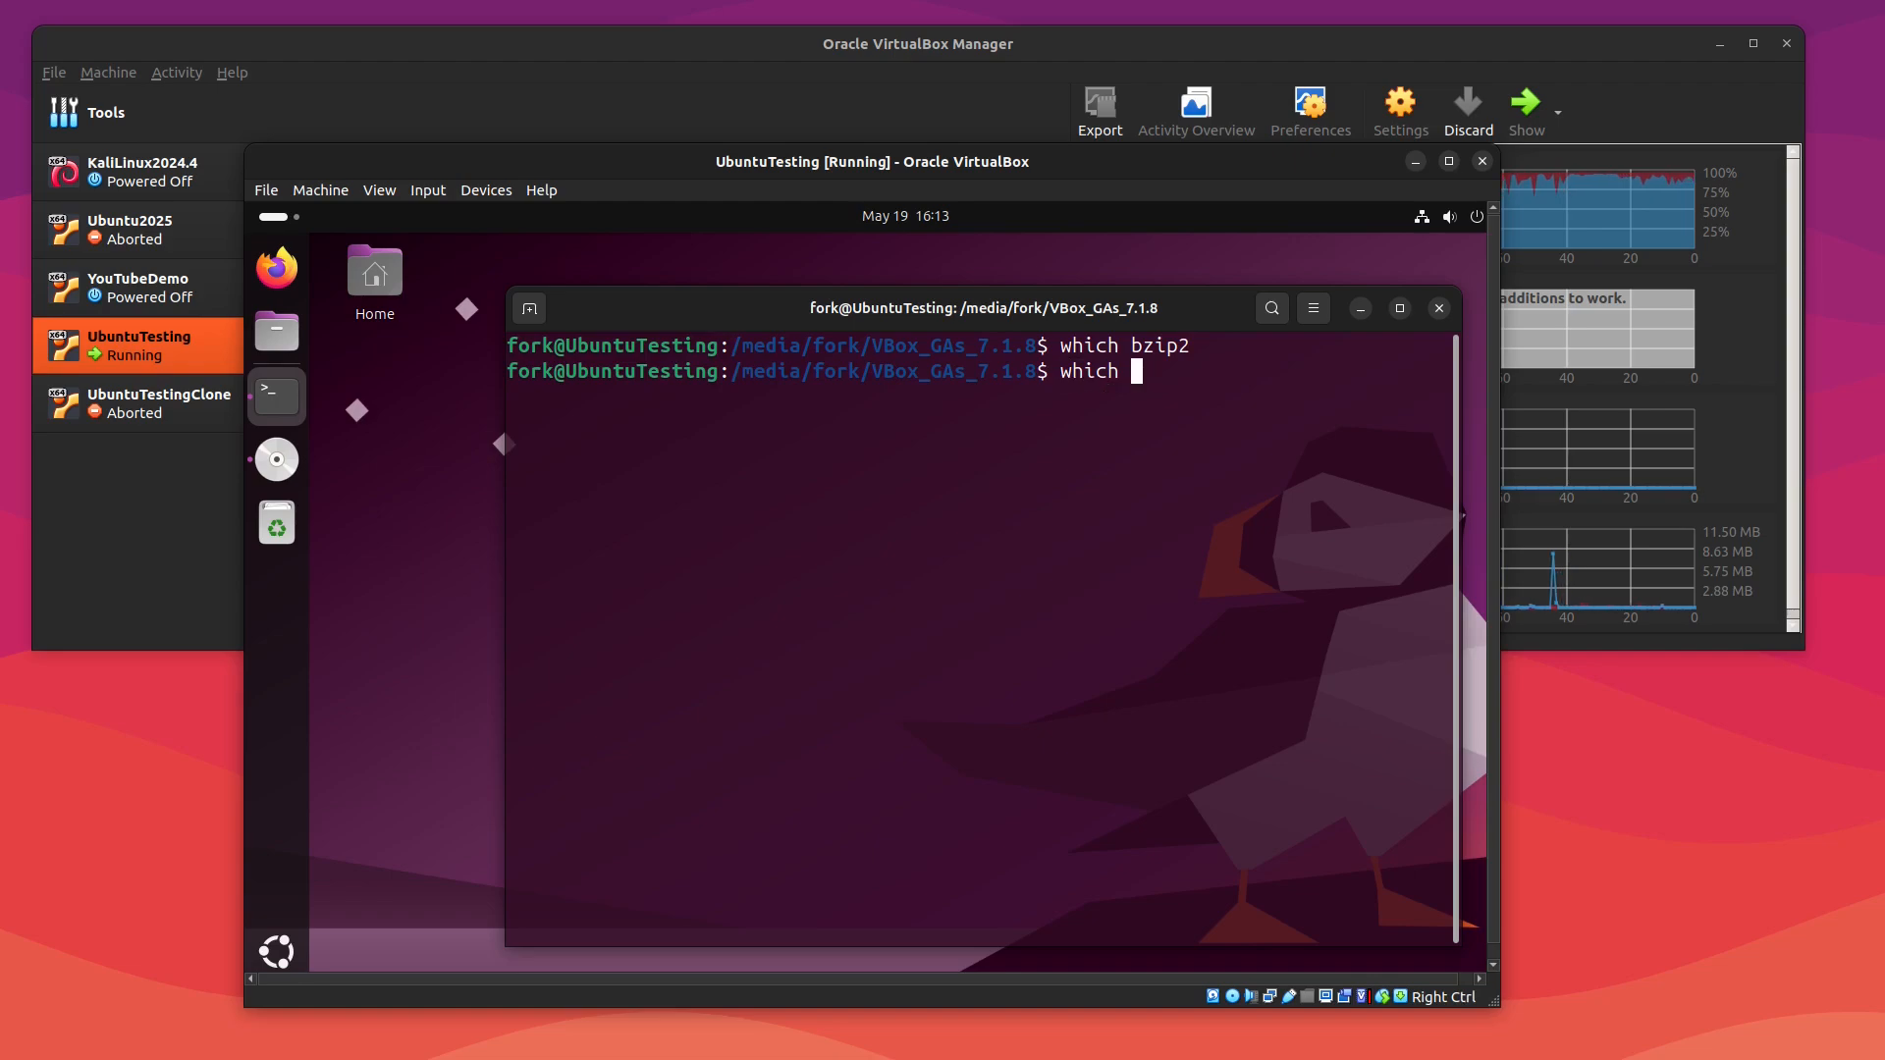
text(tar)
key(Return)
Step: Clear the terminal and install bzip2 with sudo apt install bzip2
text(clear)
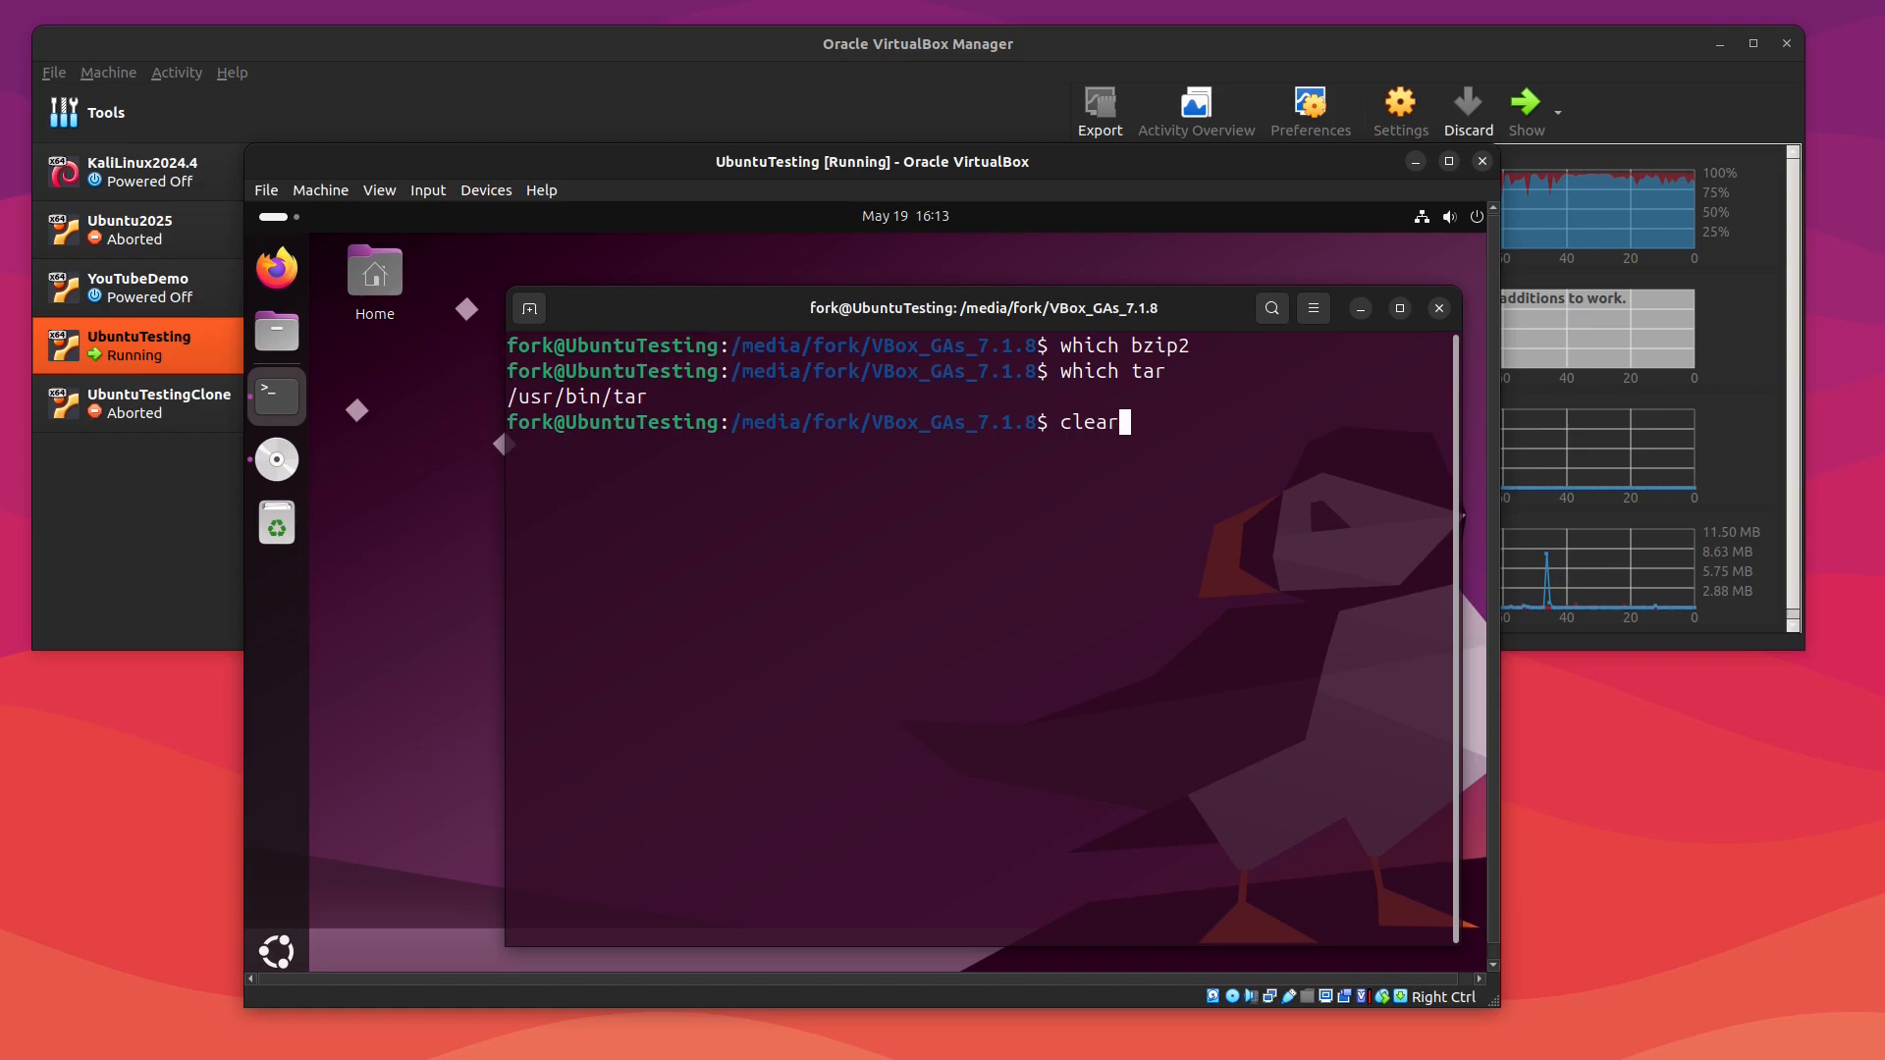
key(Return)
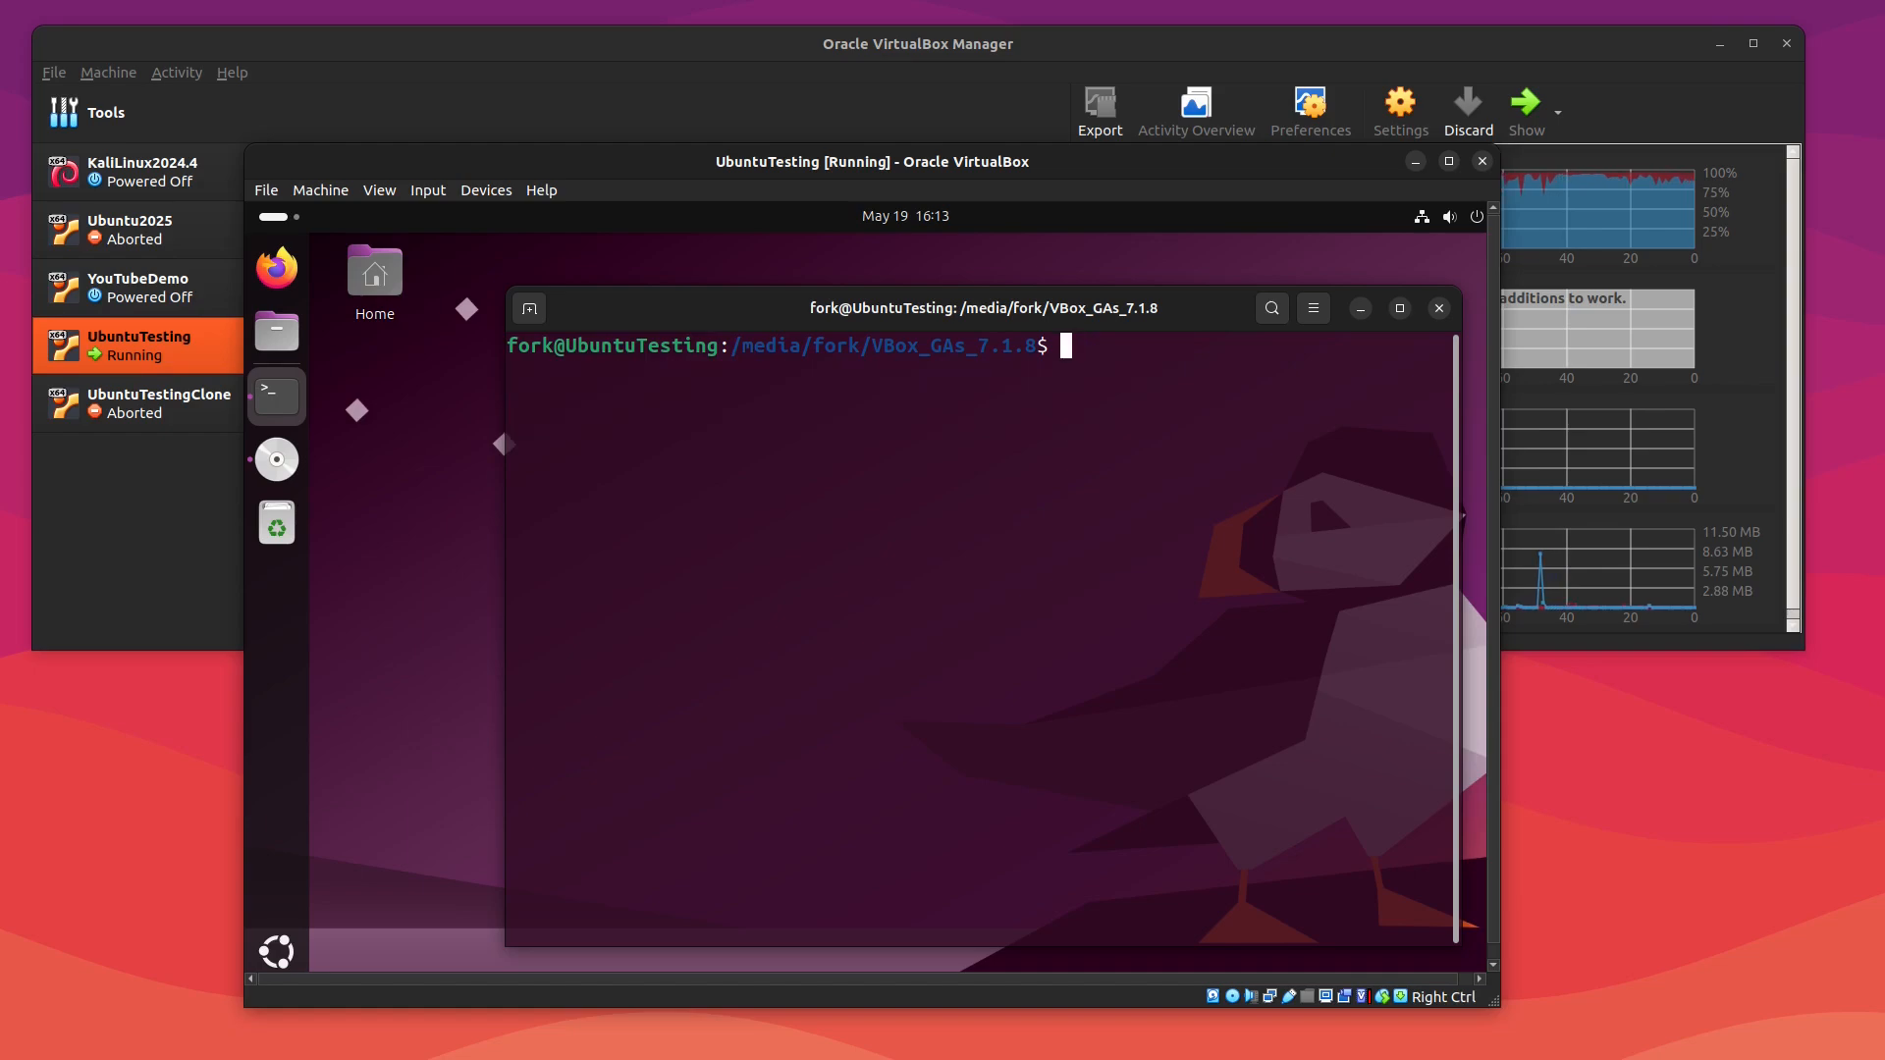
text(sudo apt )
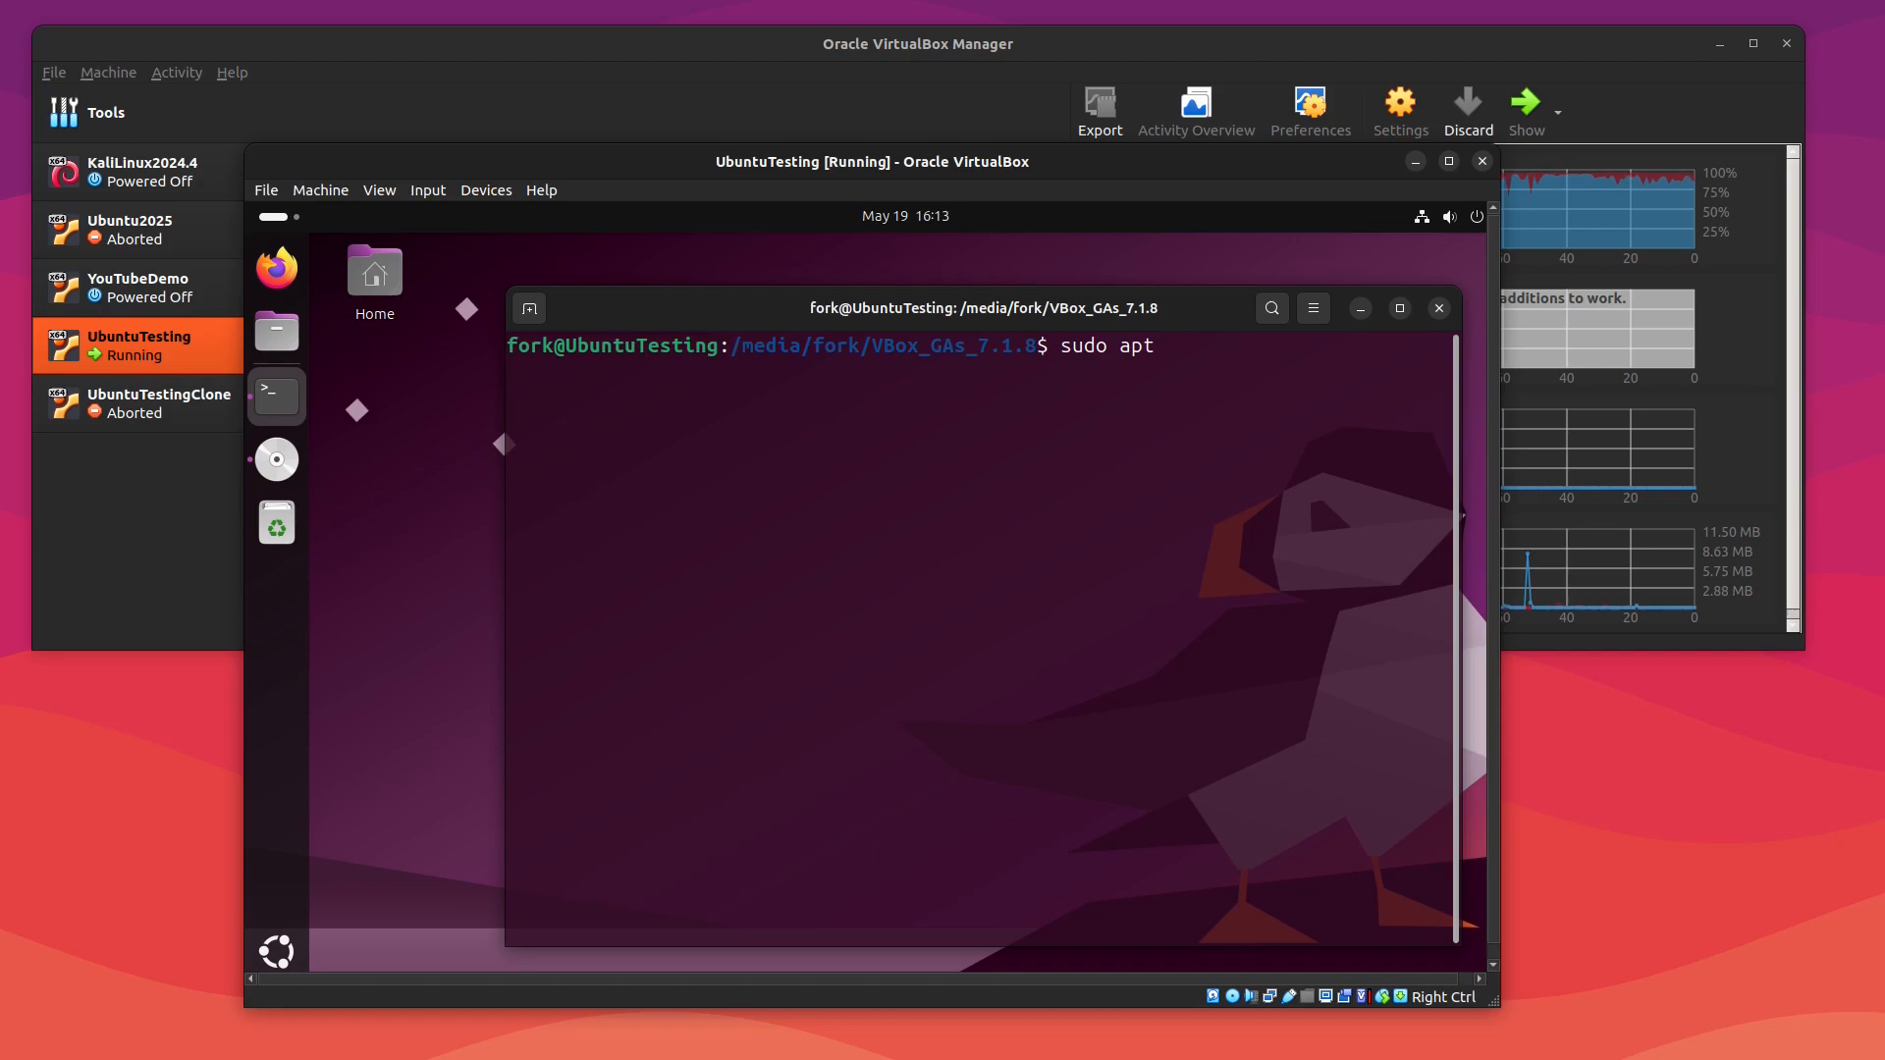
text(install )
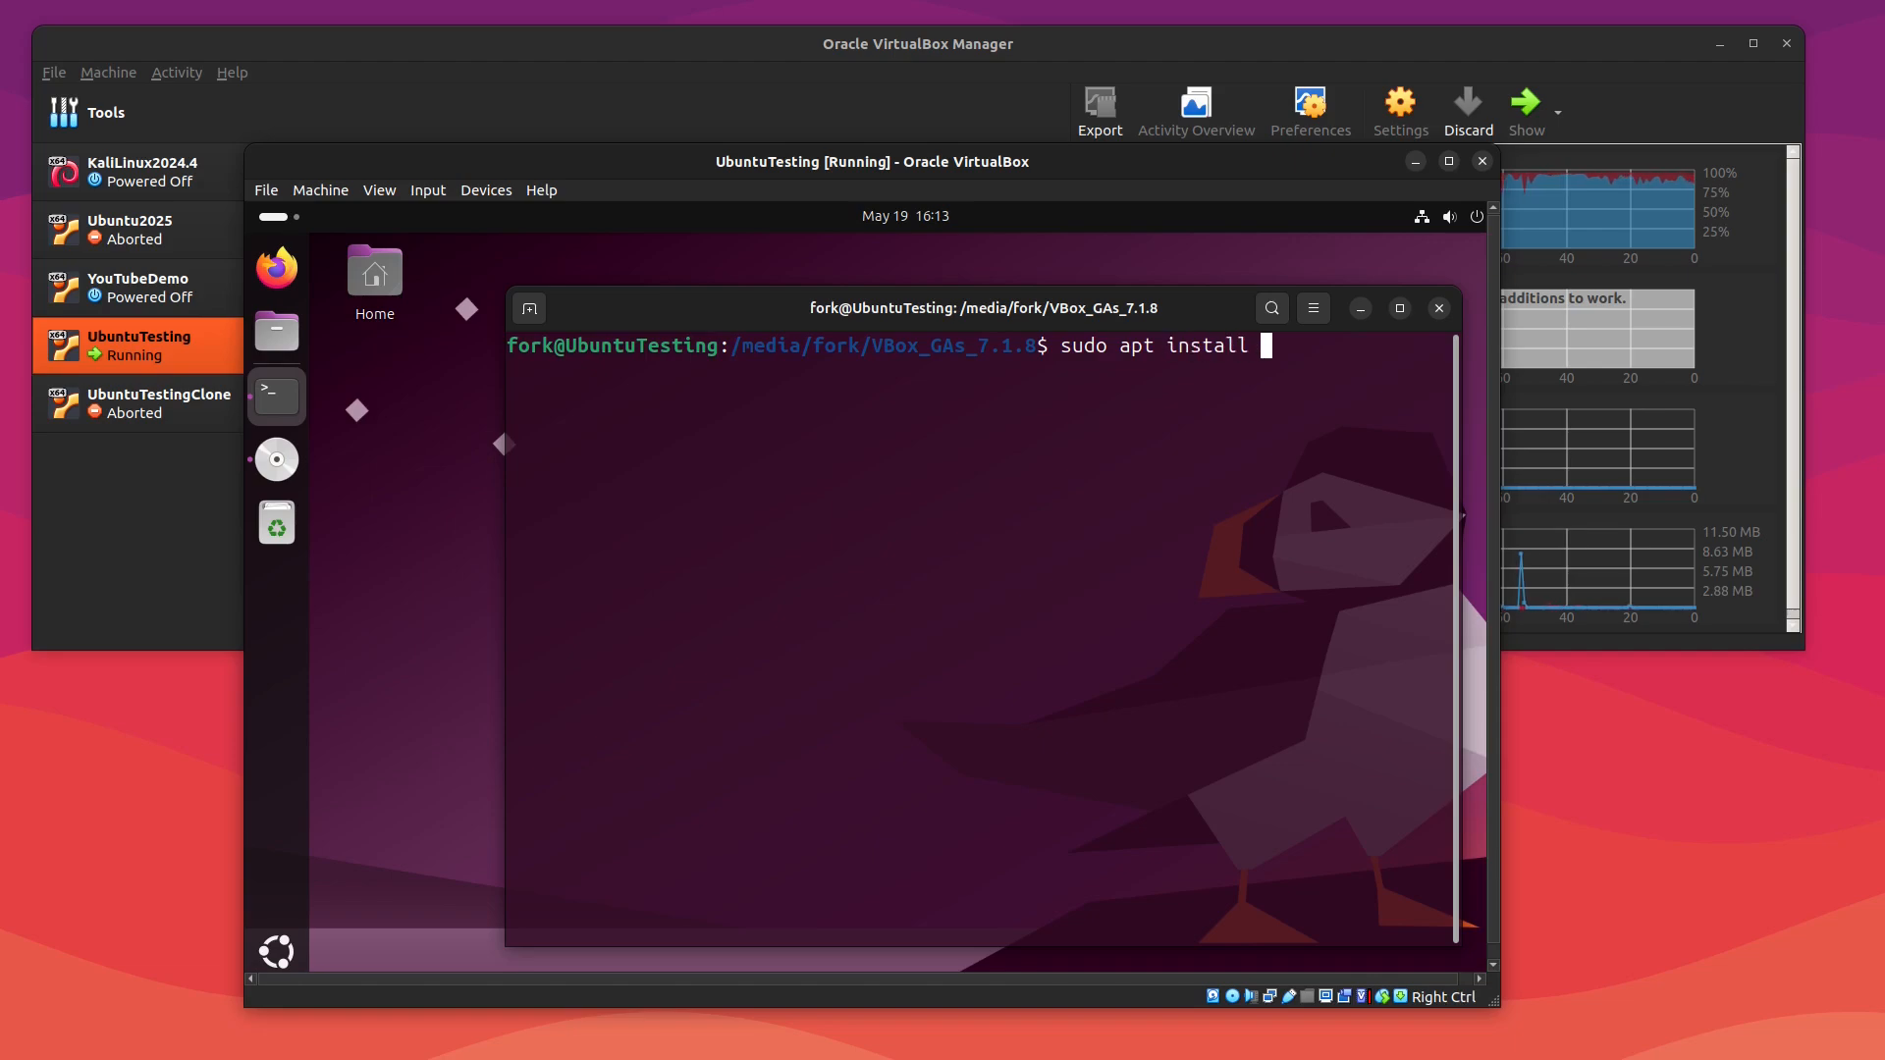
text(bzip2)
key(Return)
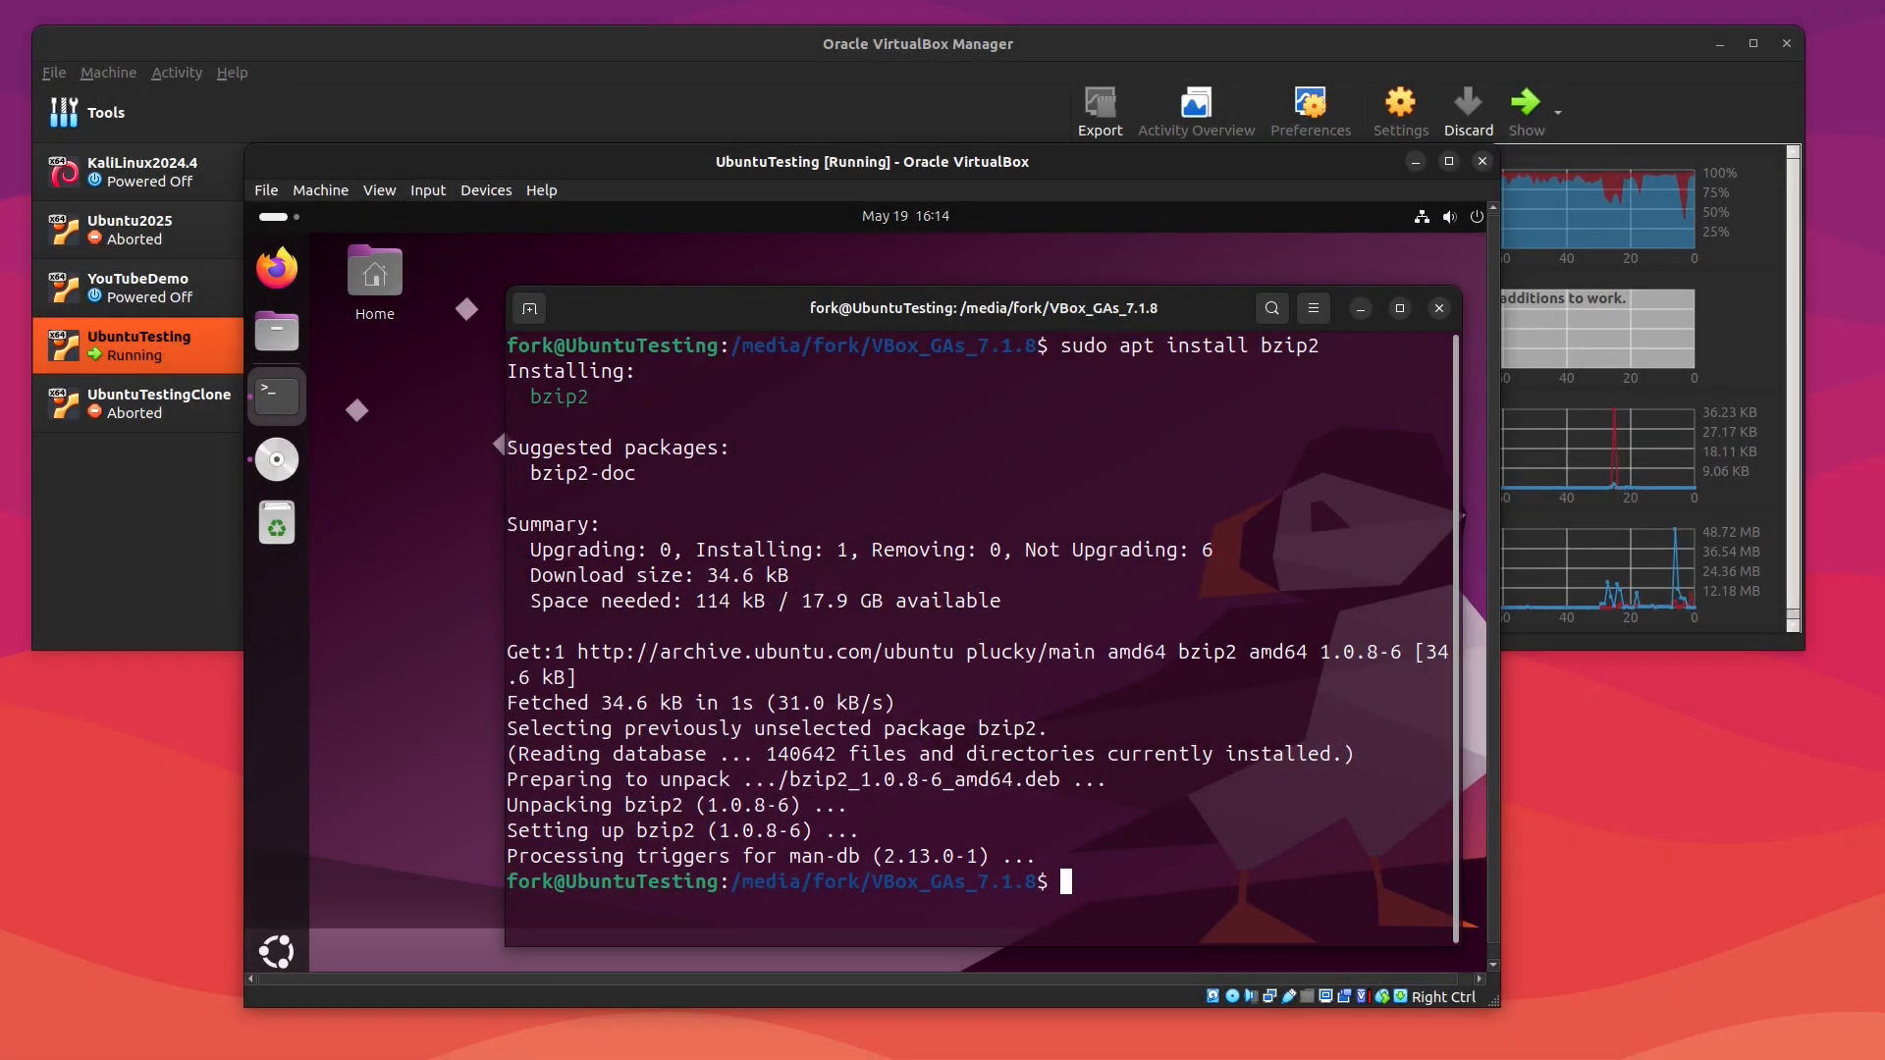
Step: Install tar with sudo apt install tar
text(sudo apt inst)
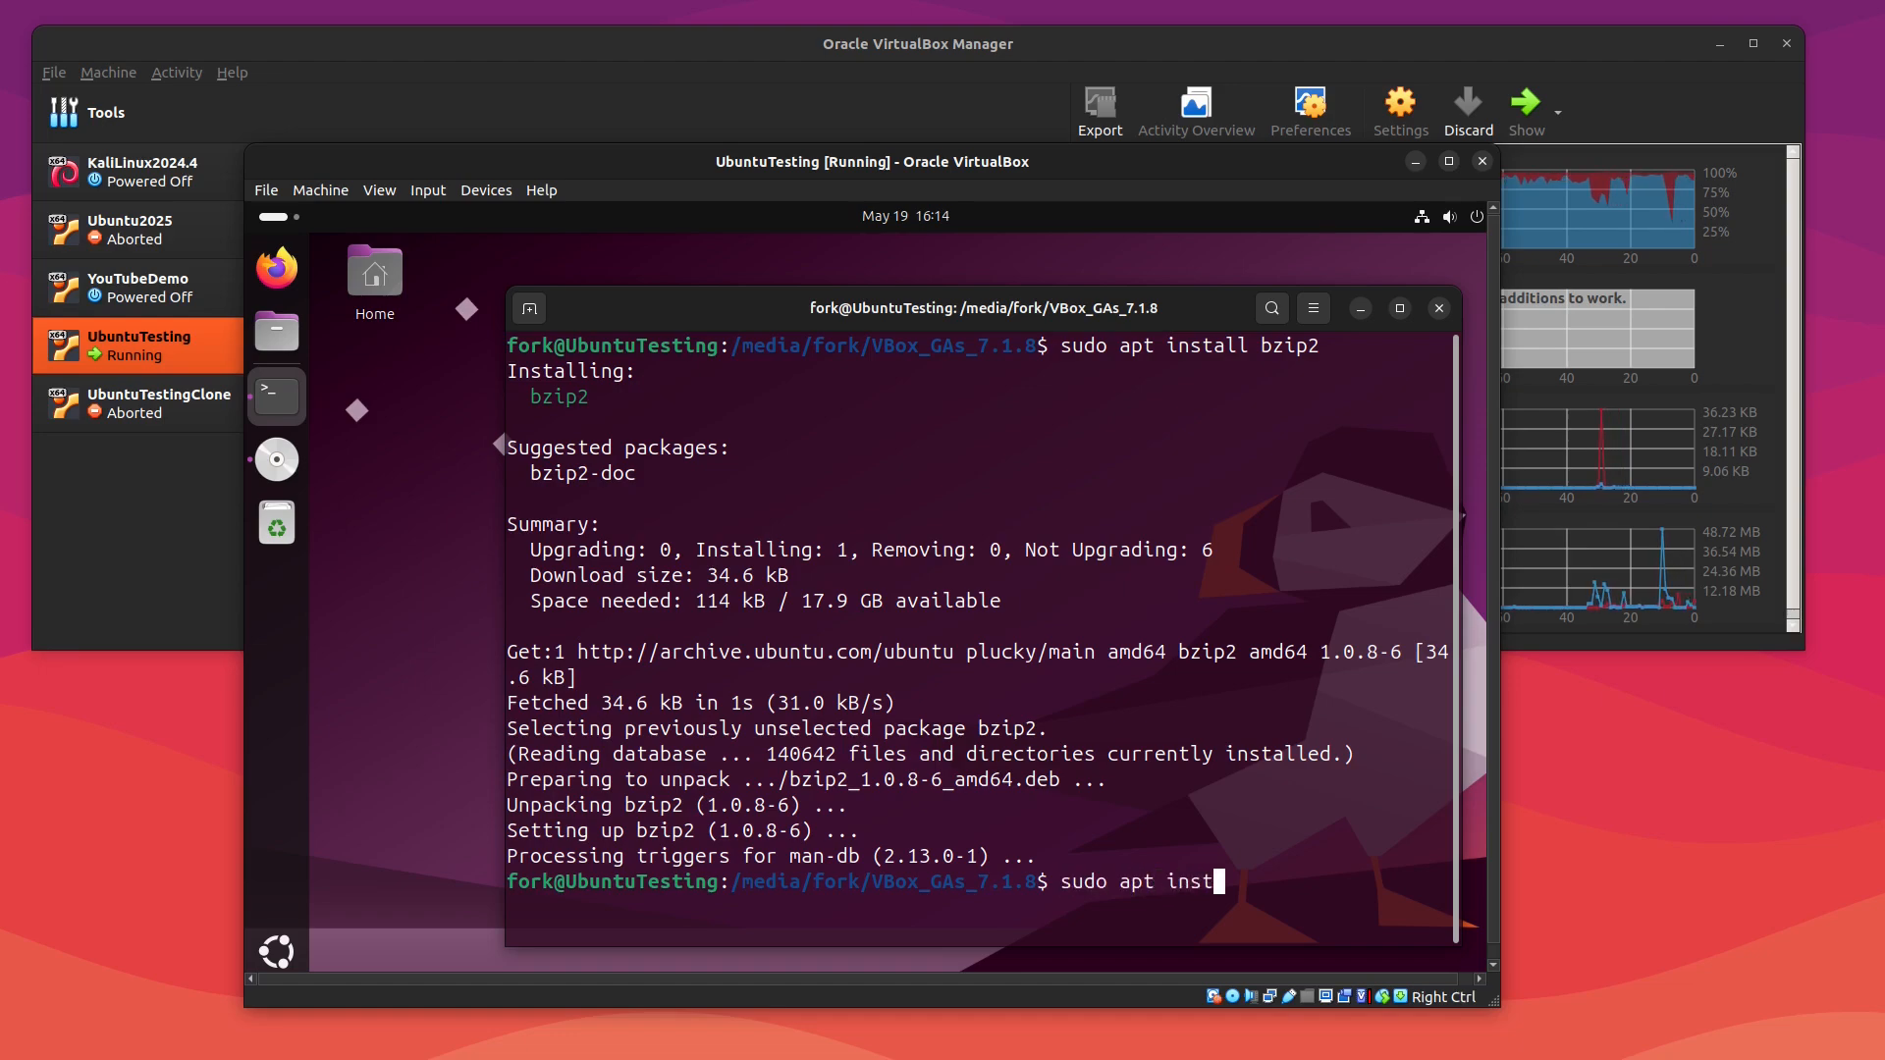
text(all tar)
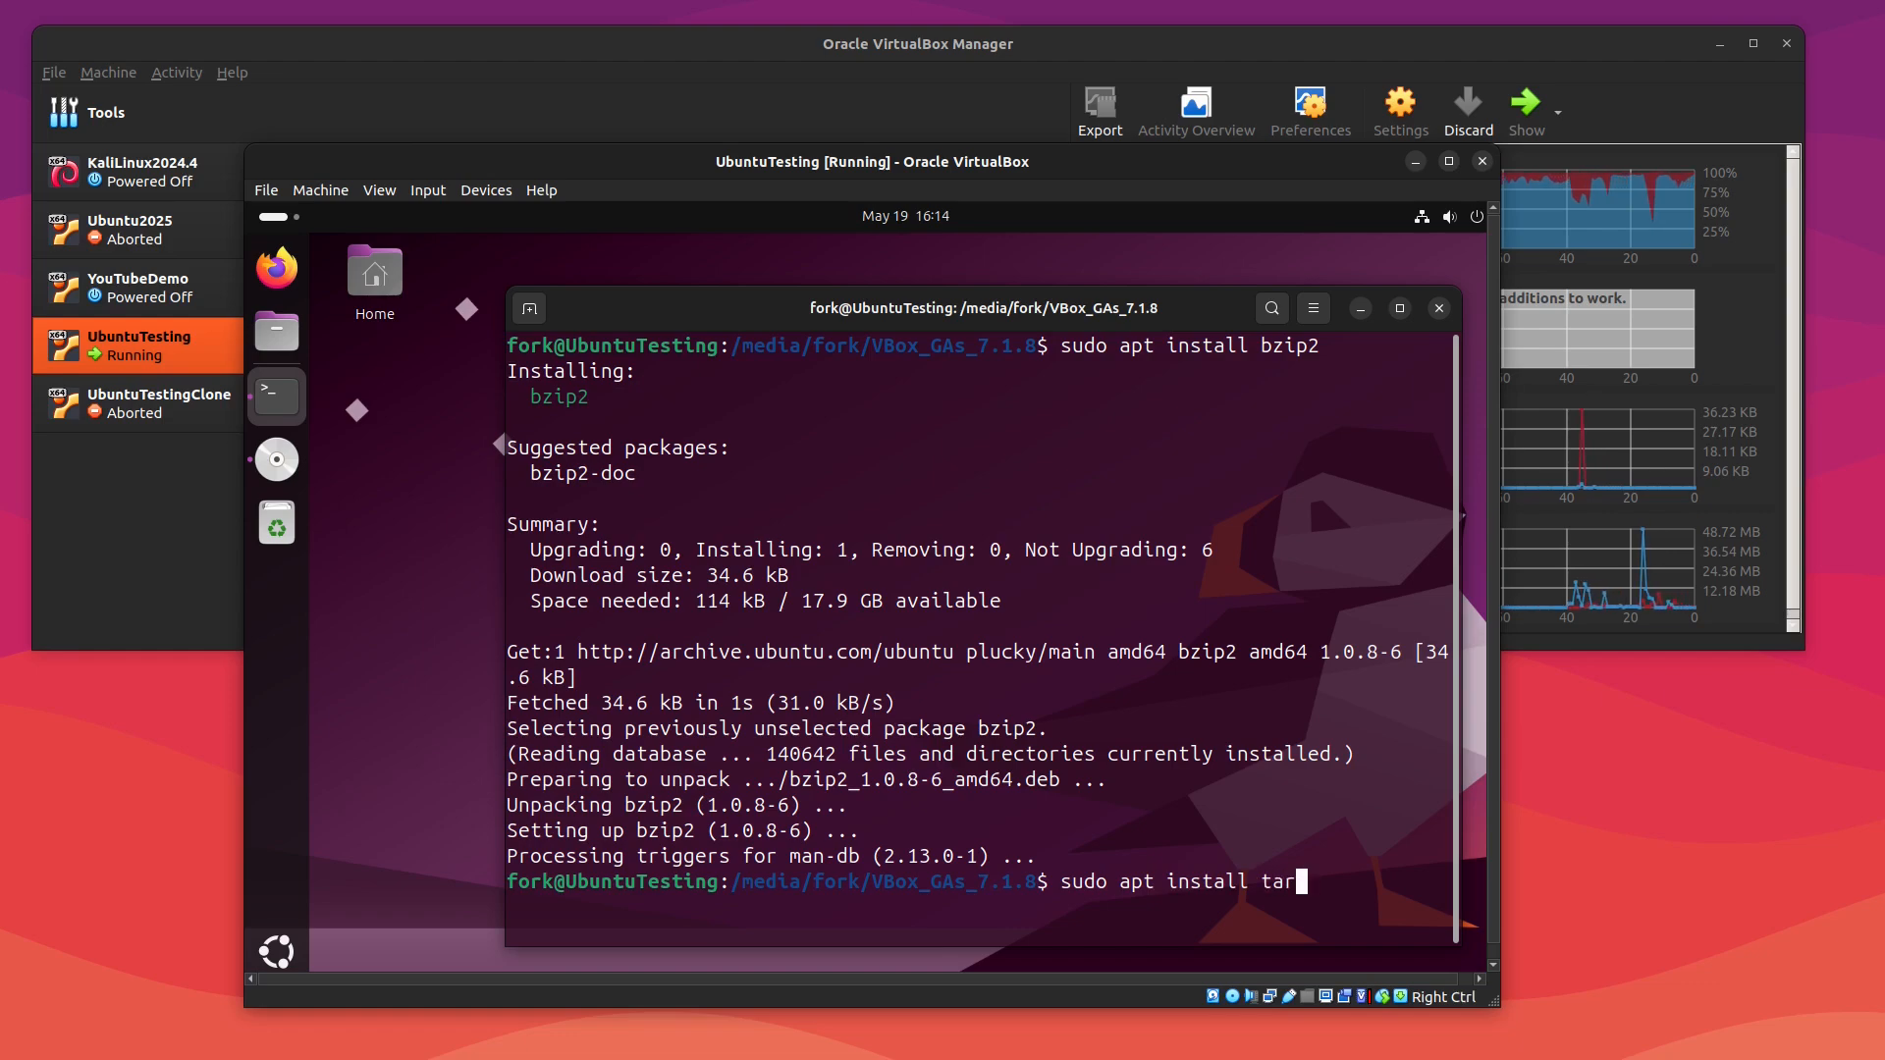
key(Return)
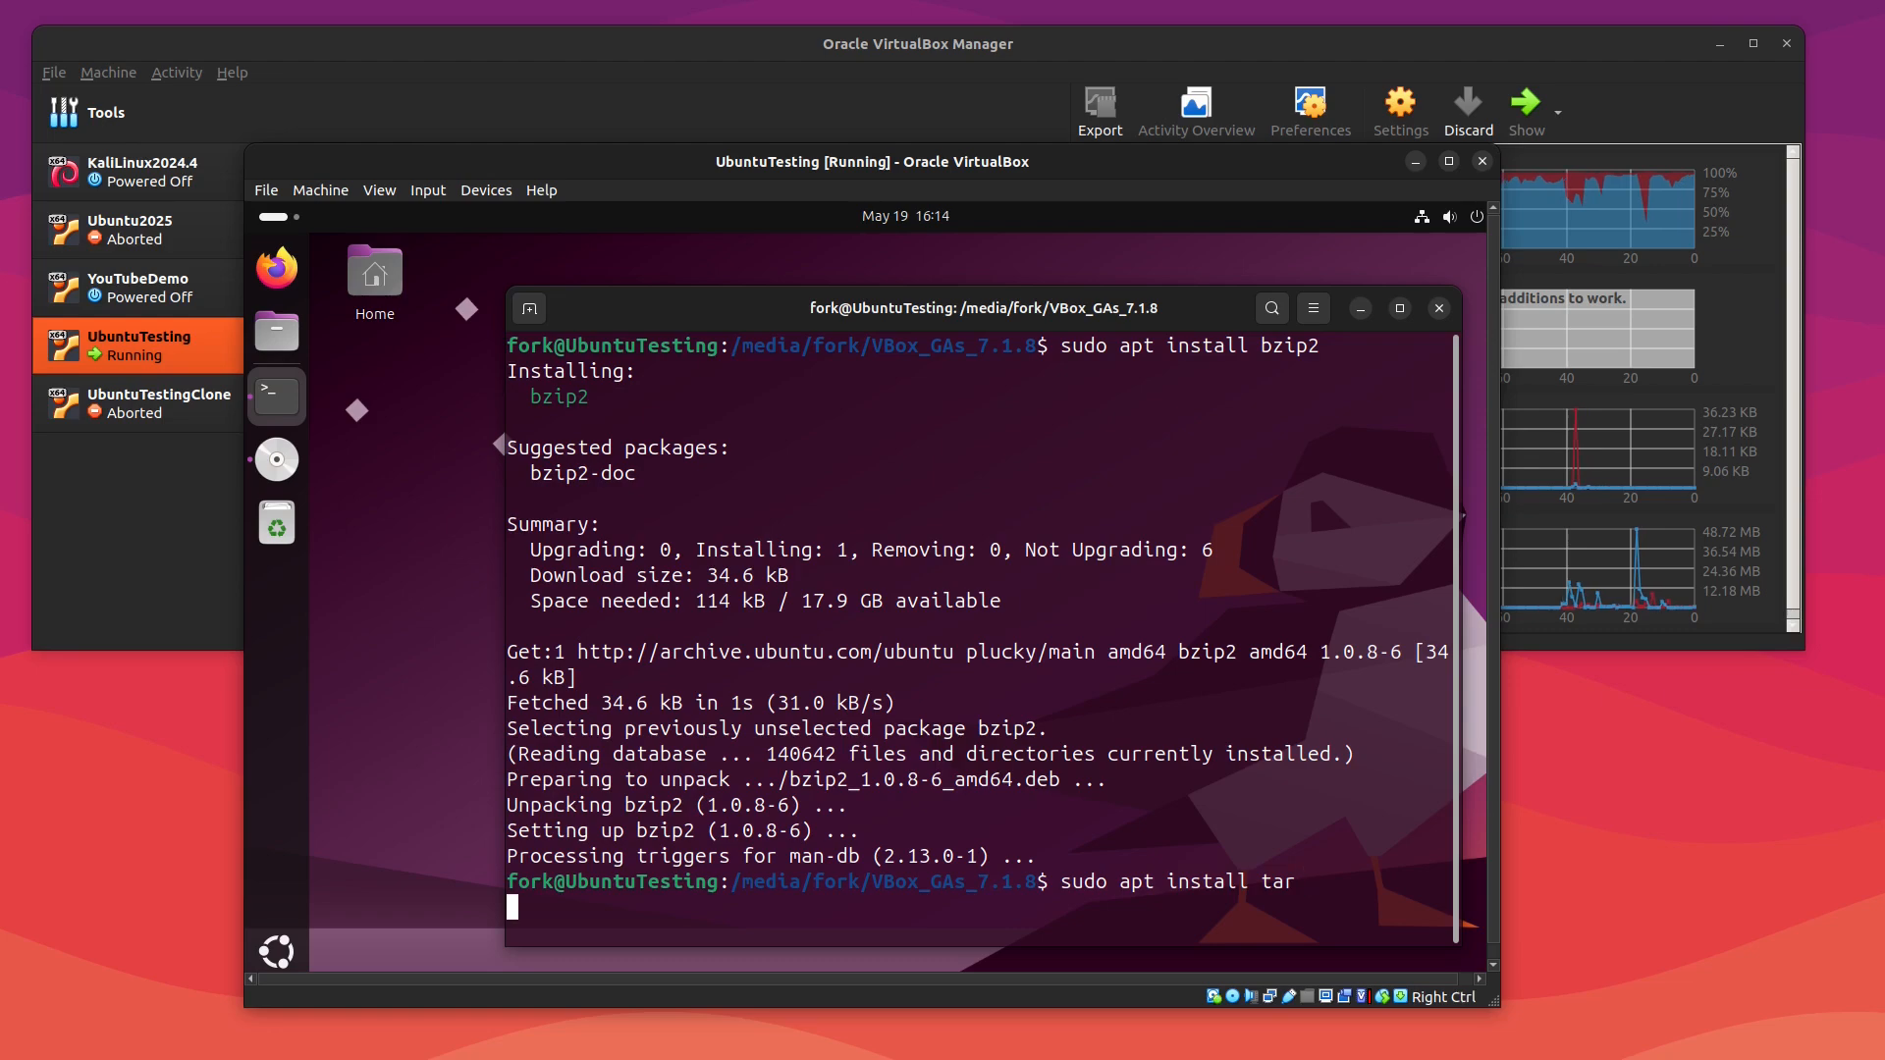
Step: Clear the terminal, rerun ./autorun.sh, and enter the account password to authenticate the installer
text(clear)
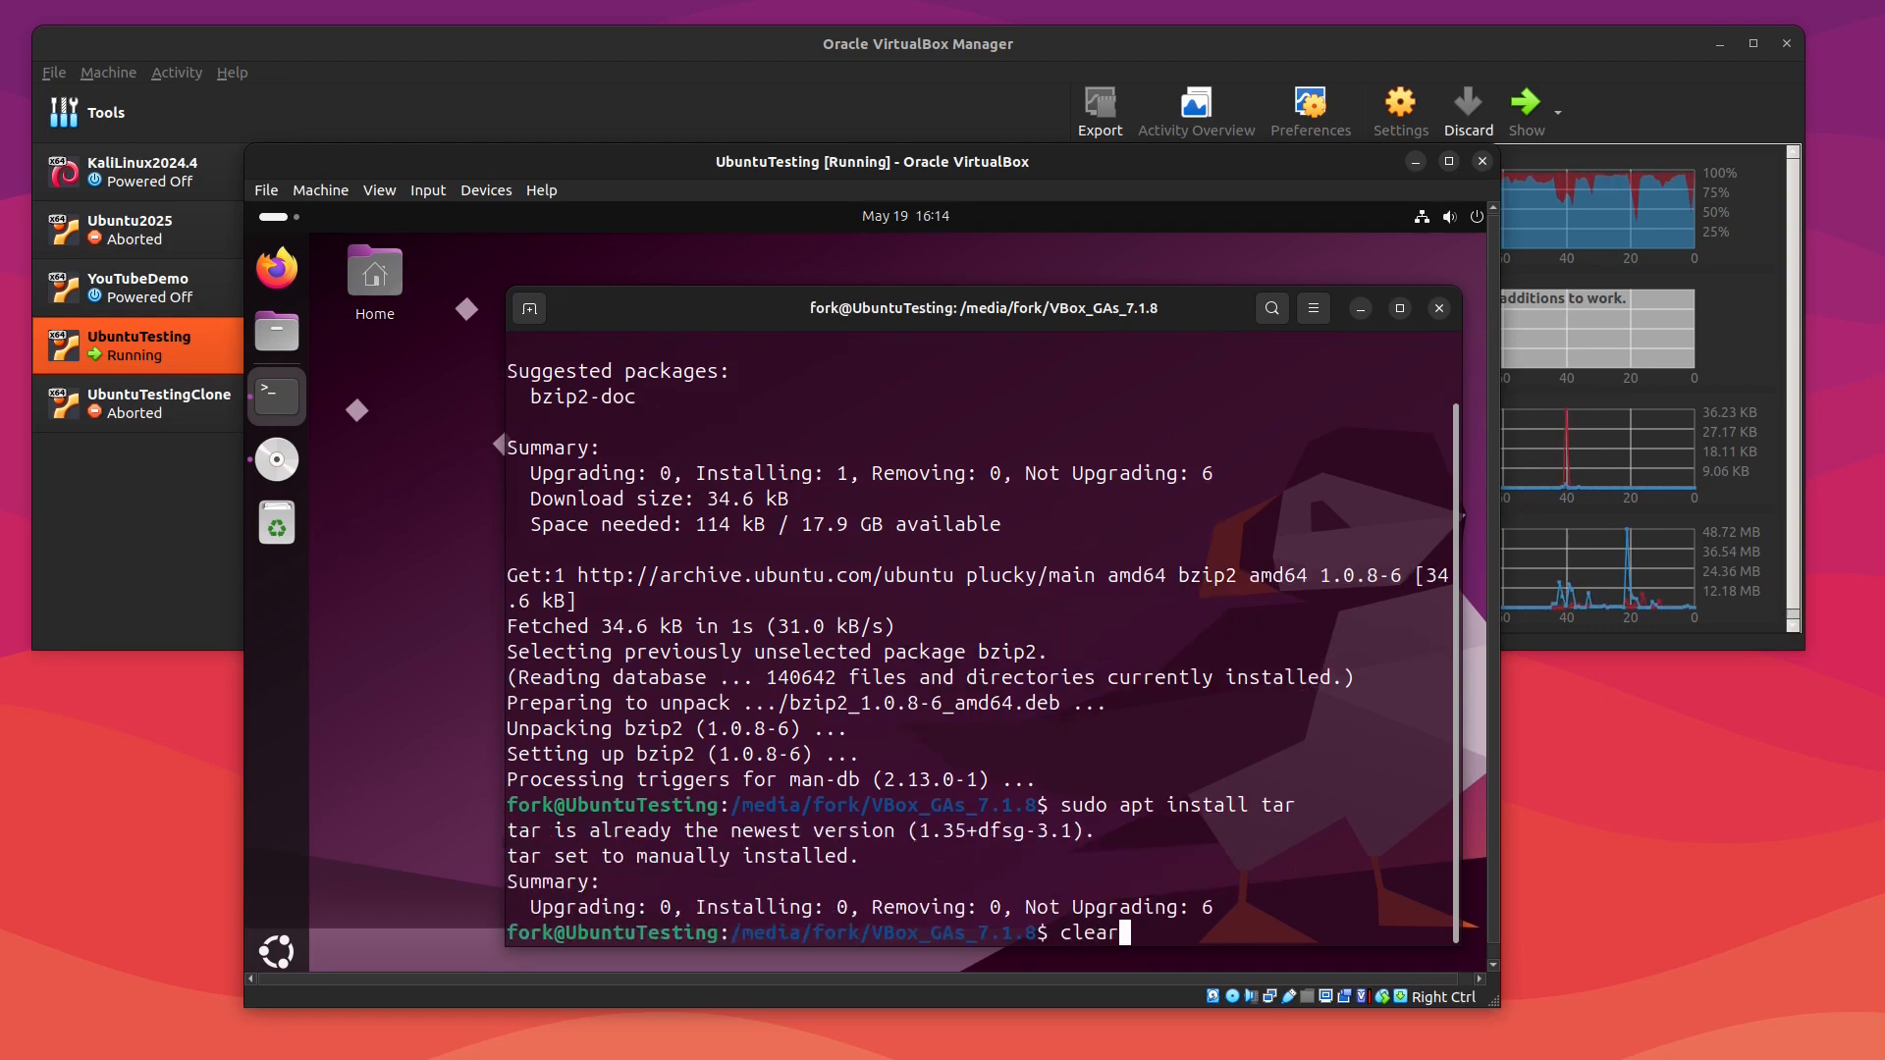
key(Return)
text(./aut)
key(Tab)
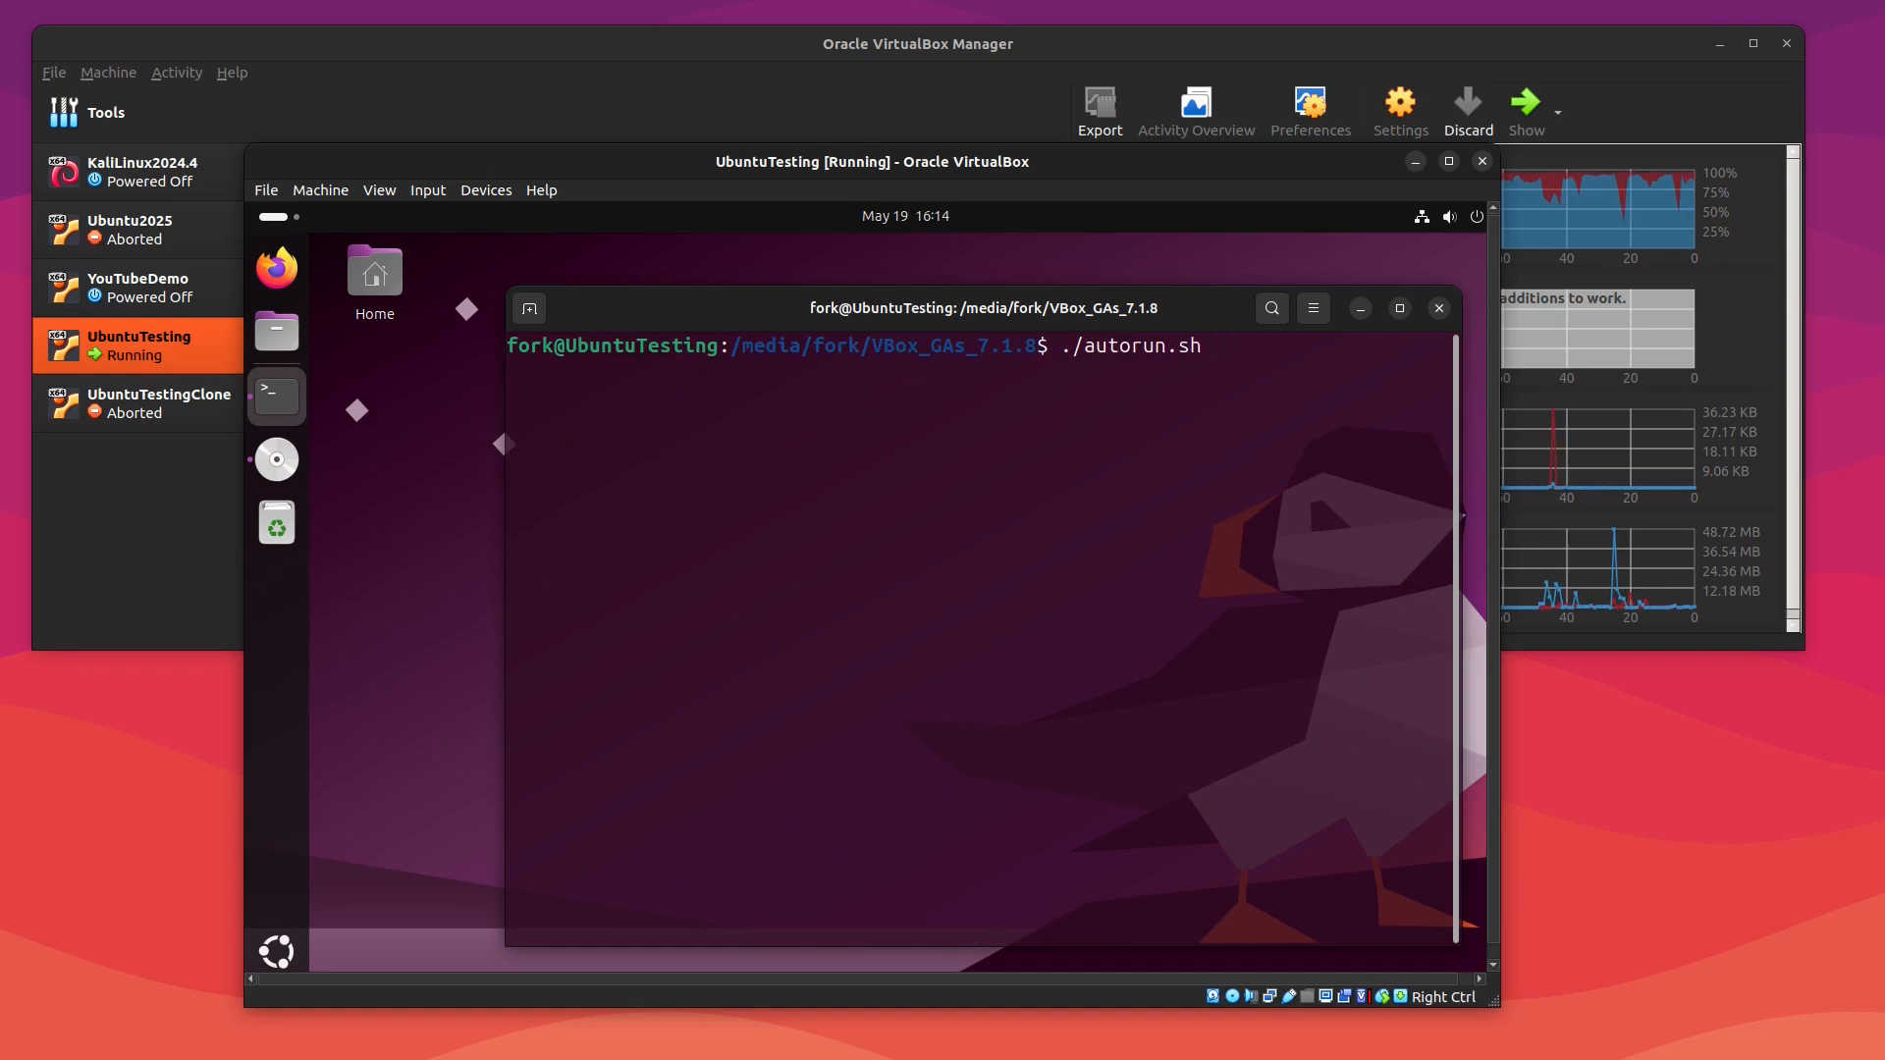
key(Return)
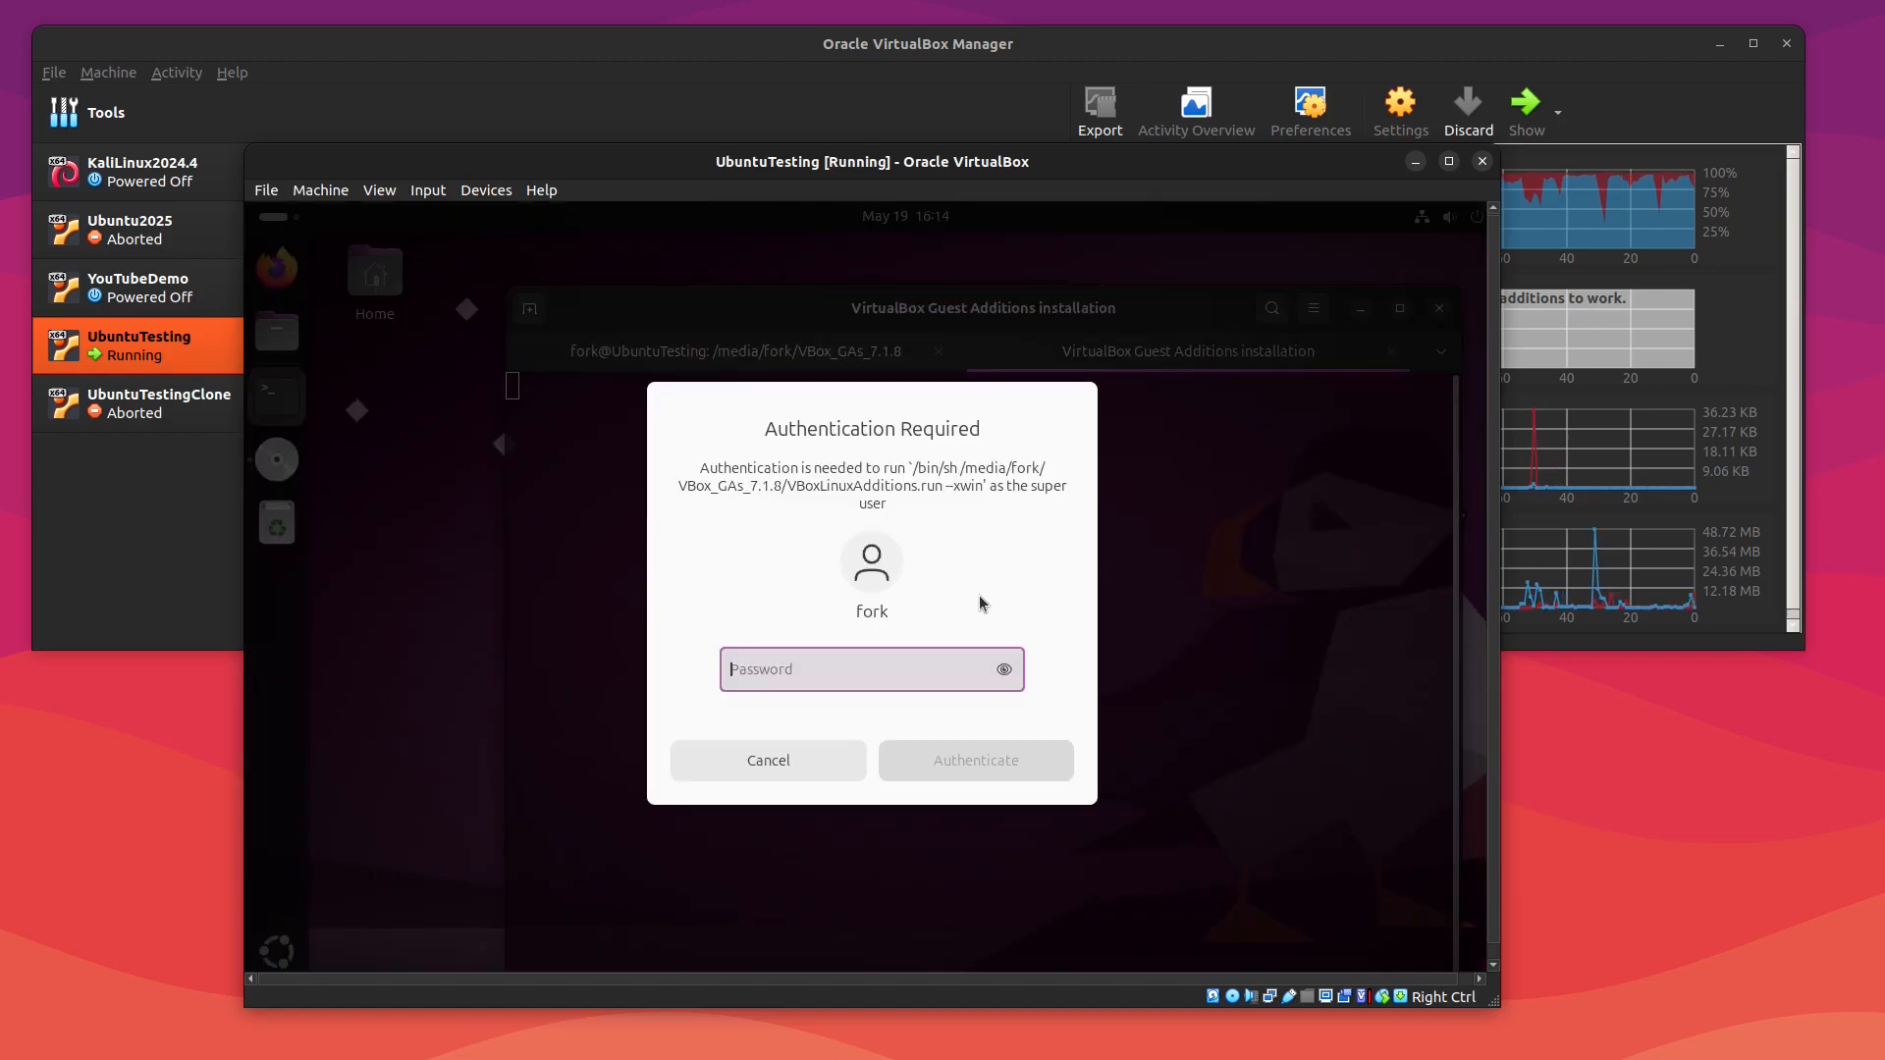
text(******)
key(Return)
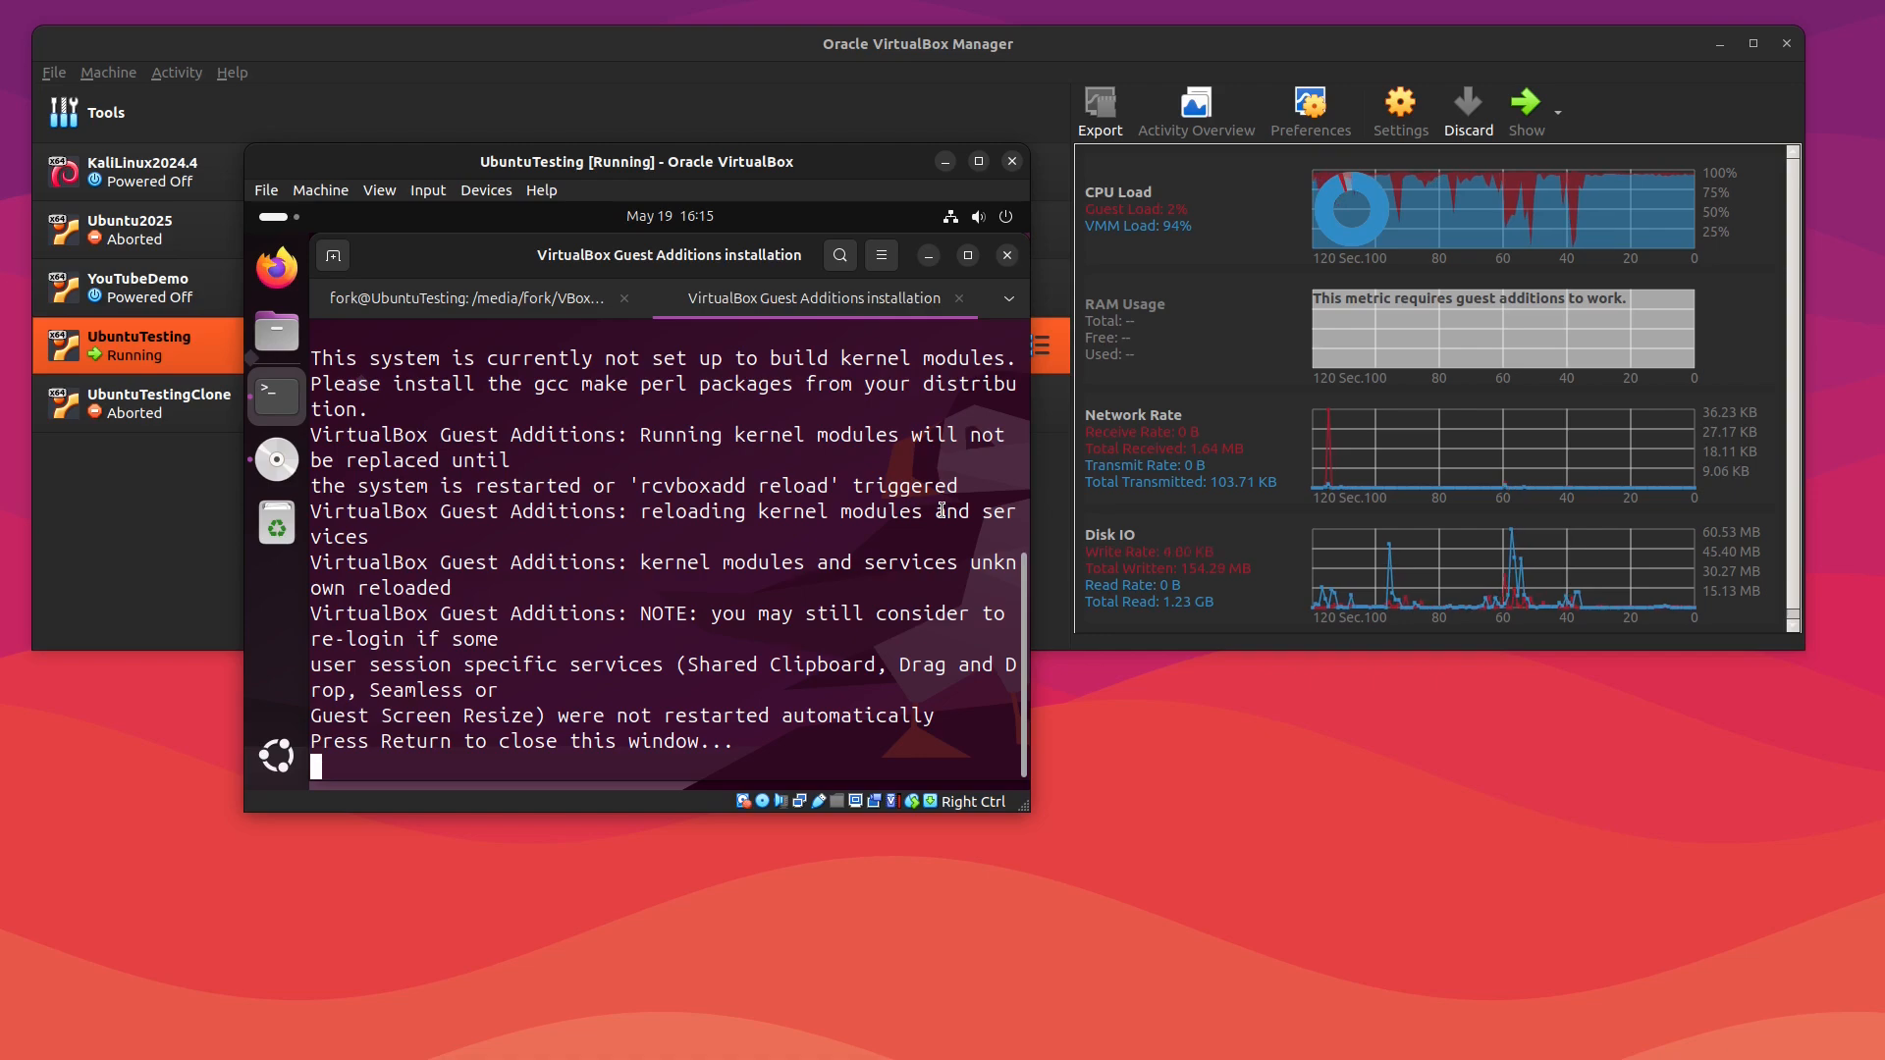
Step: Close the installer output window and maximize the UbuntuTesting virtual machine window
key(Return)
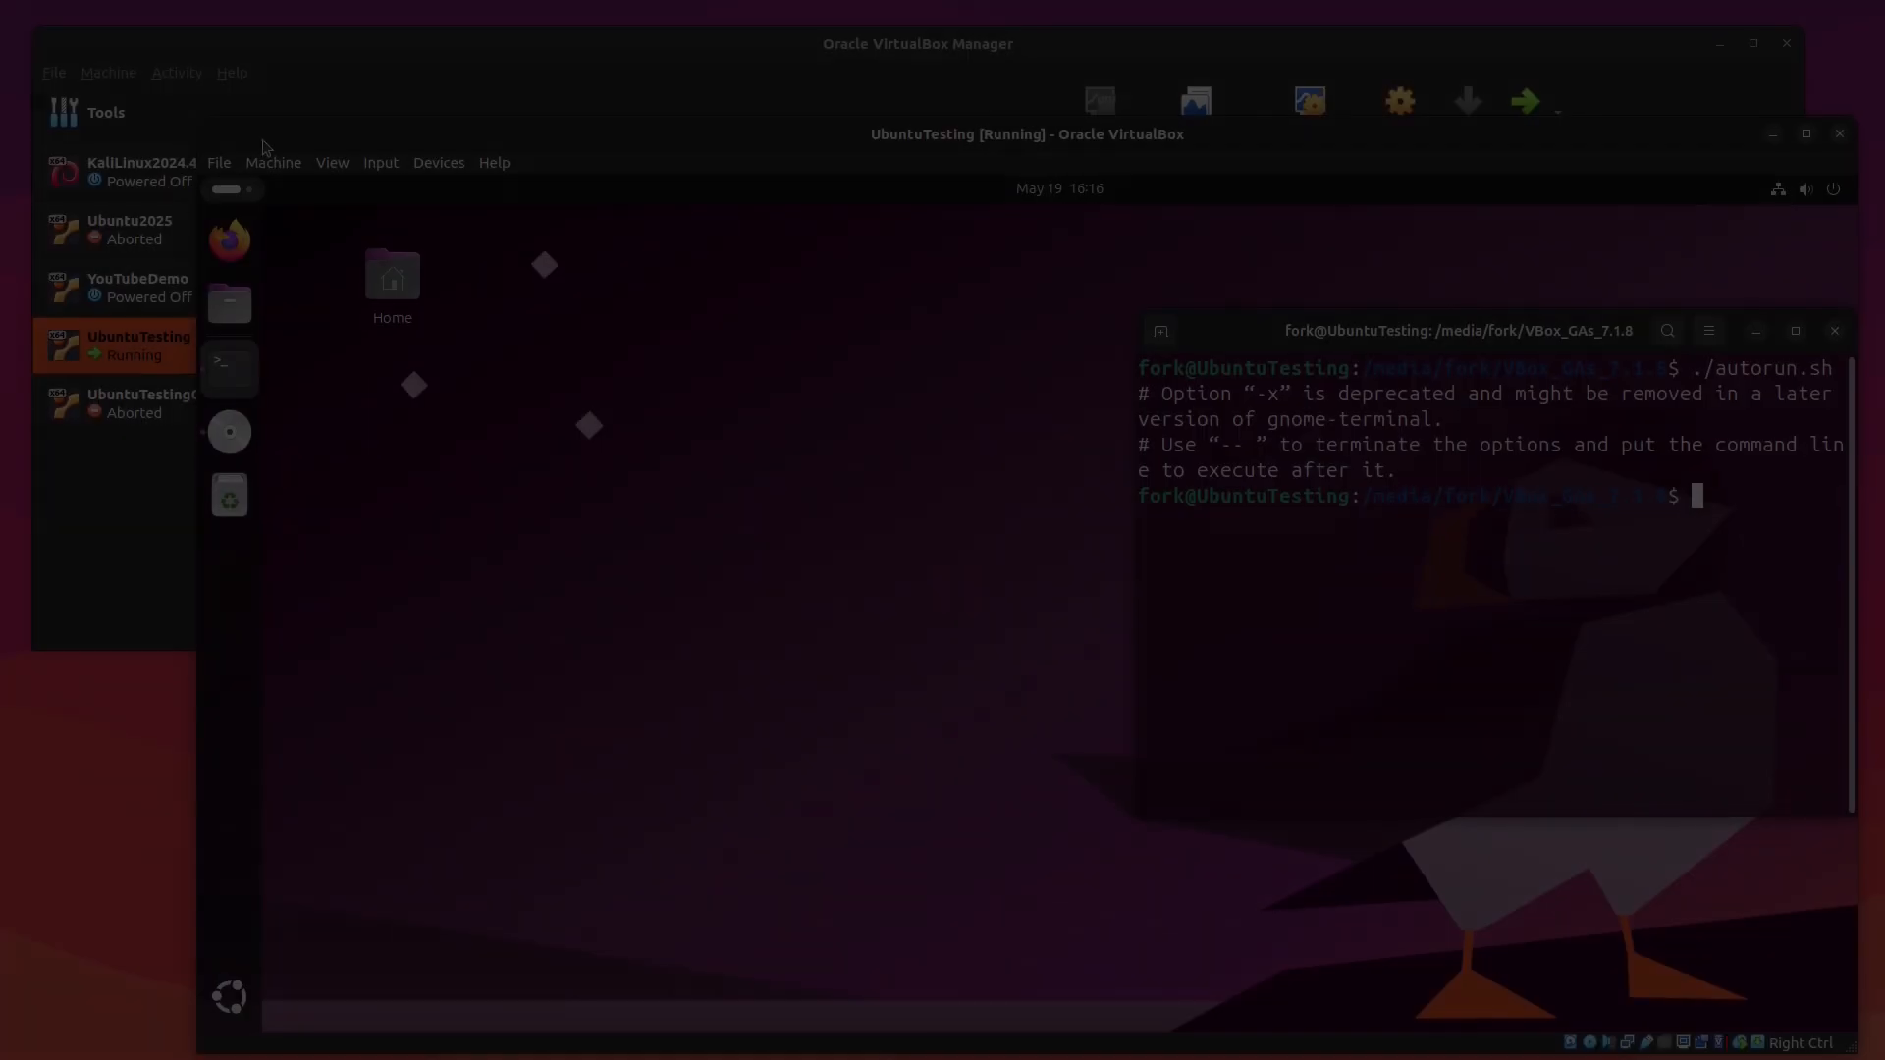
drag(262, 138, 79, 47)
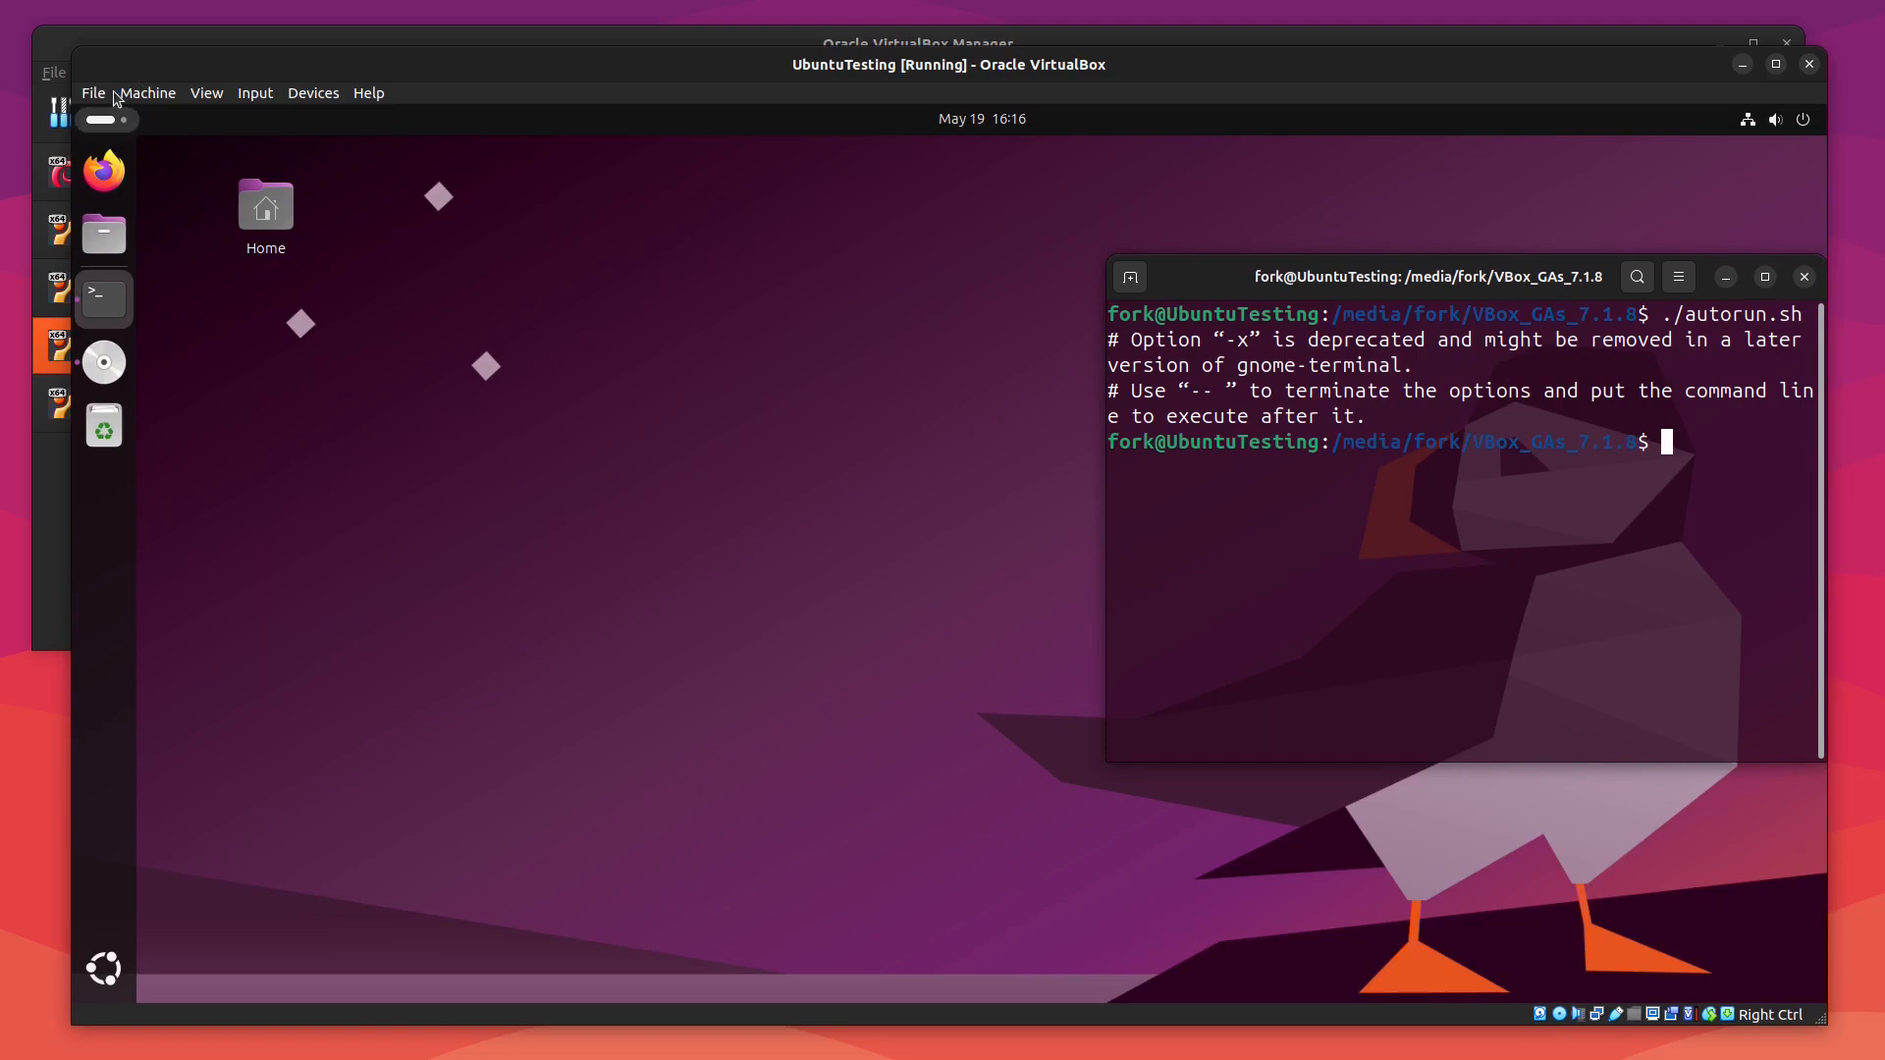
drag(77, 48, 31, 21)
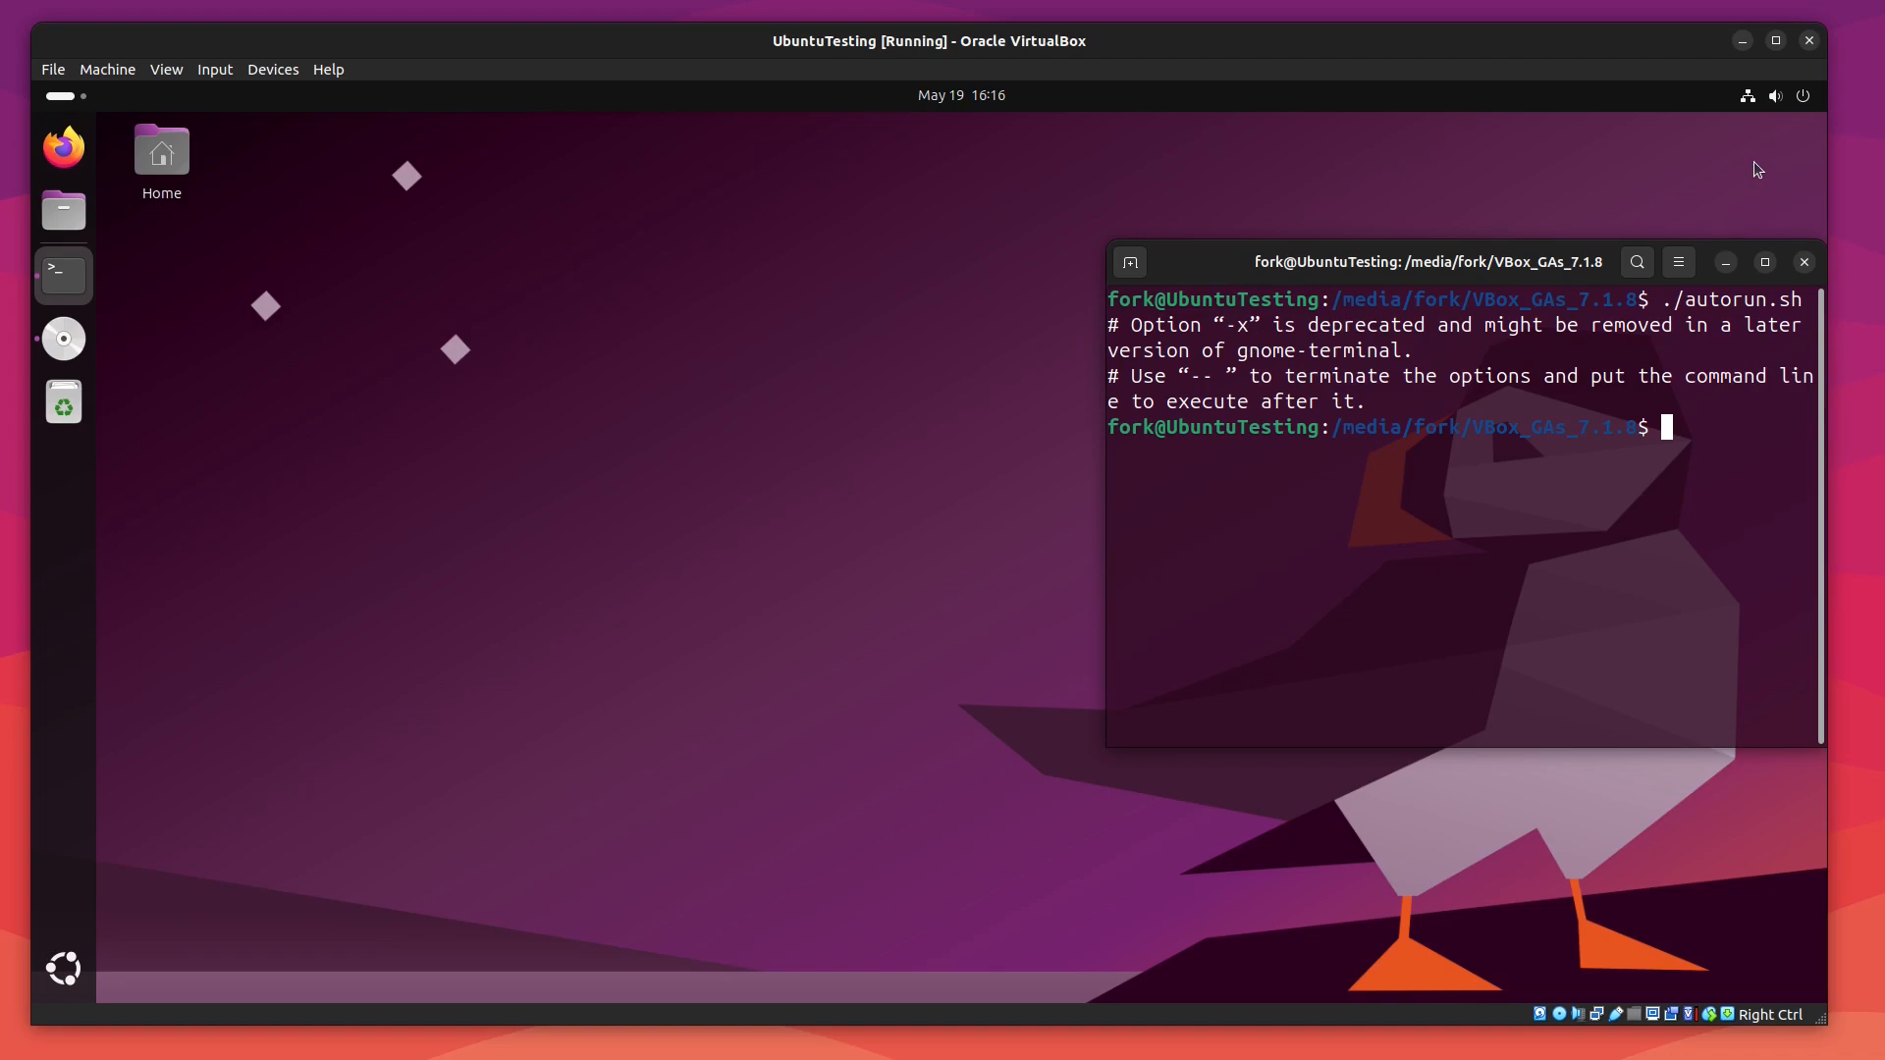
click(1772, 42)
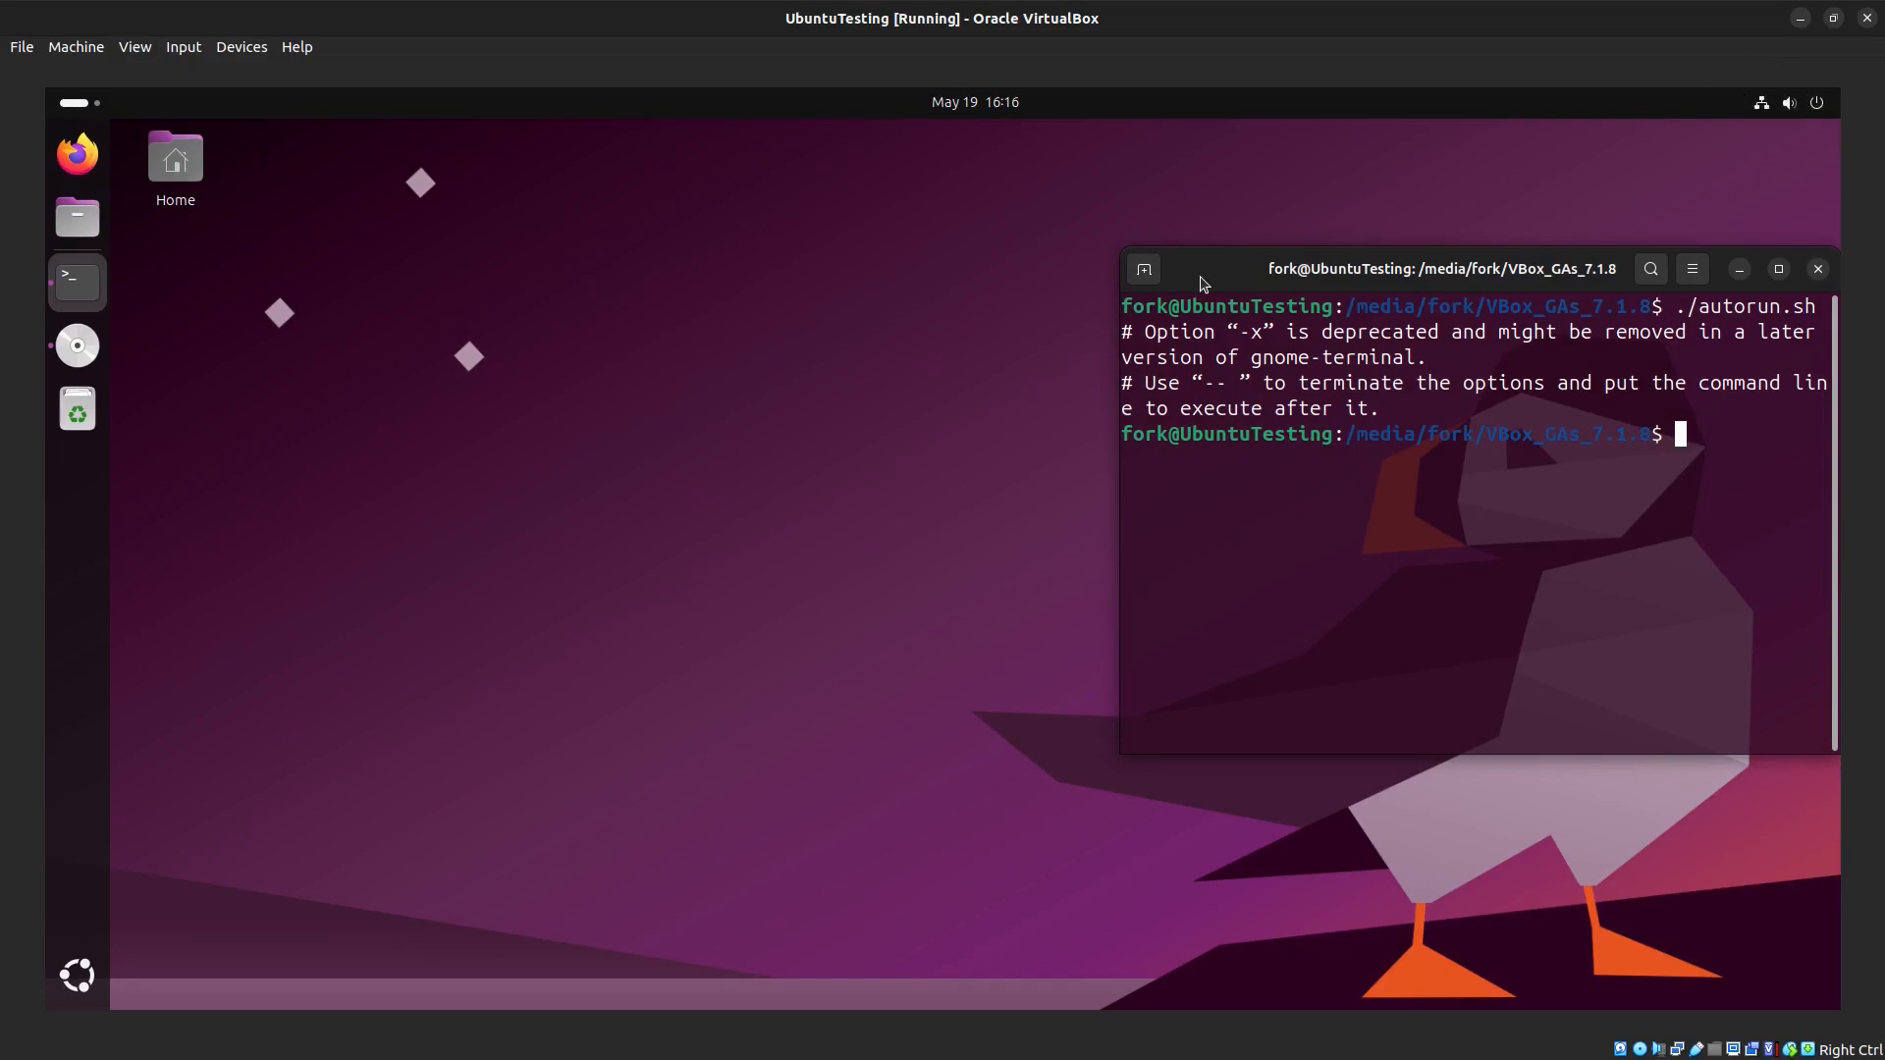
Step: Exit the terminal session
text(exit)
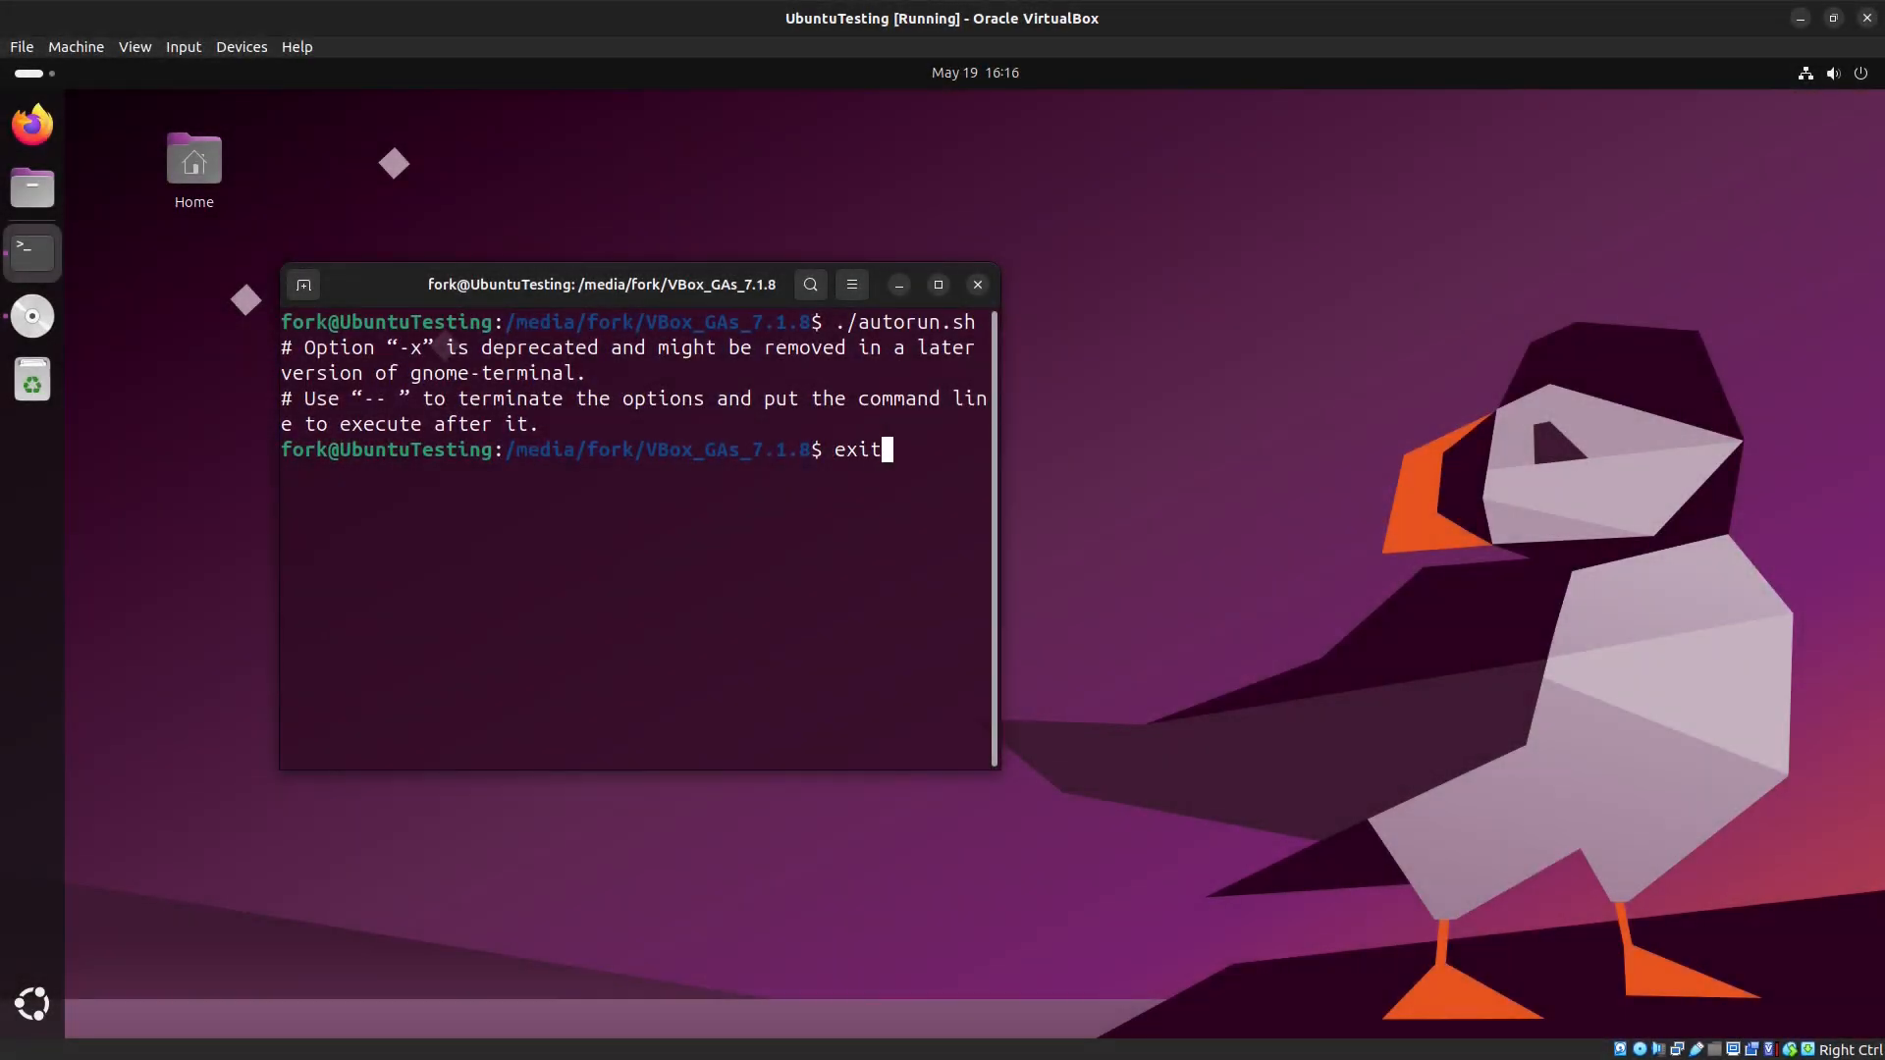
key(Return)
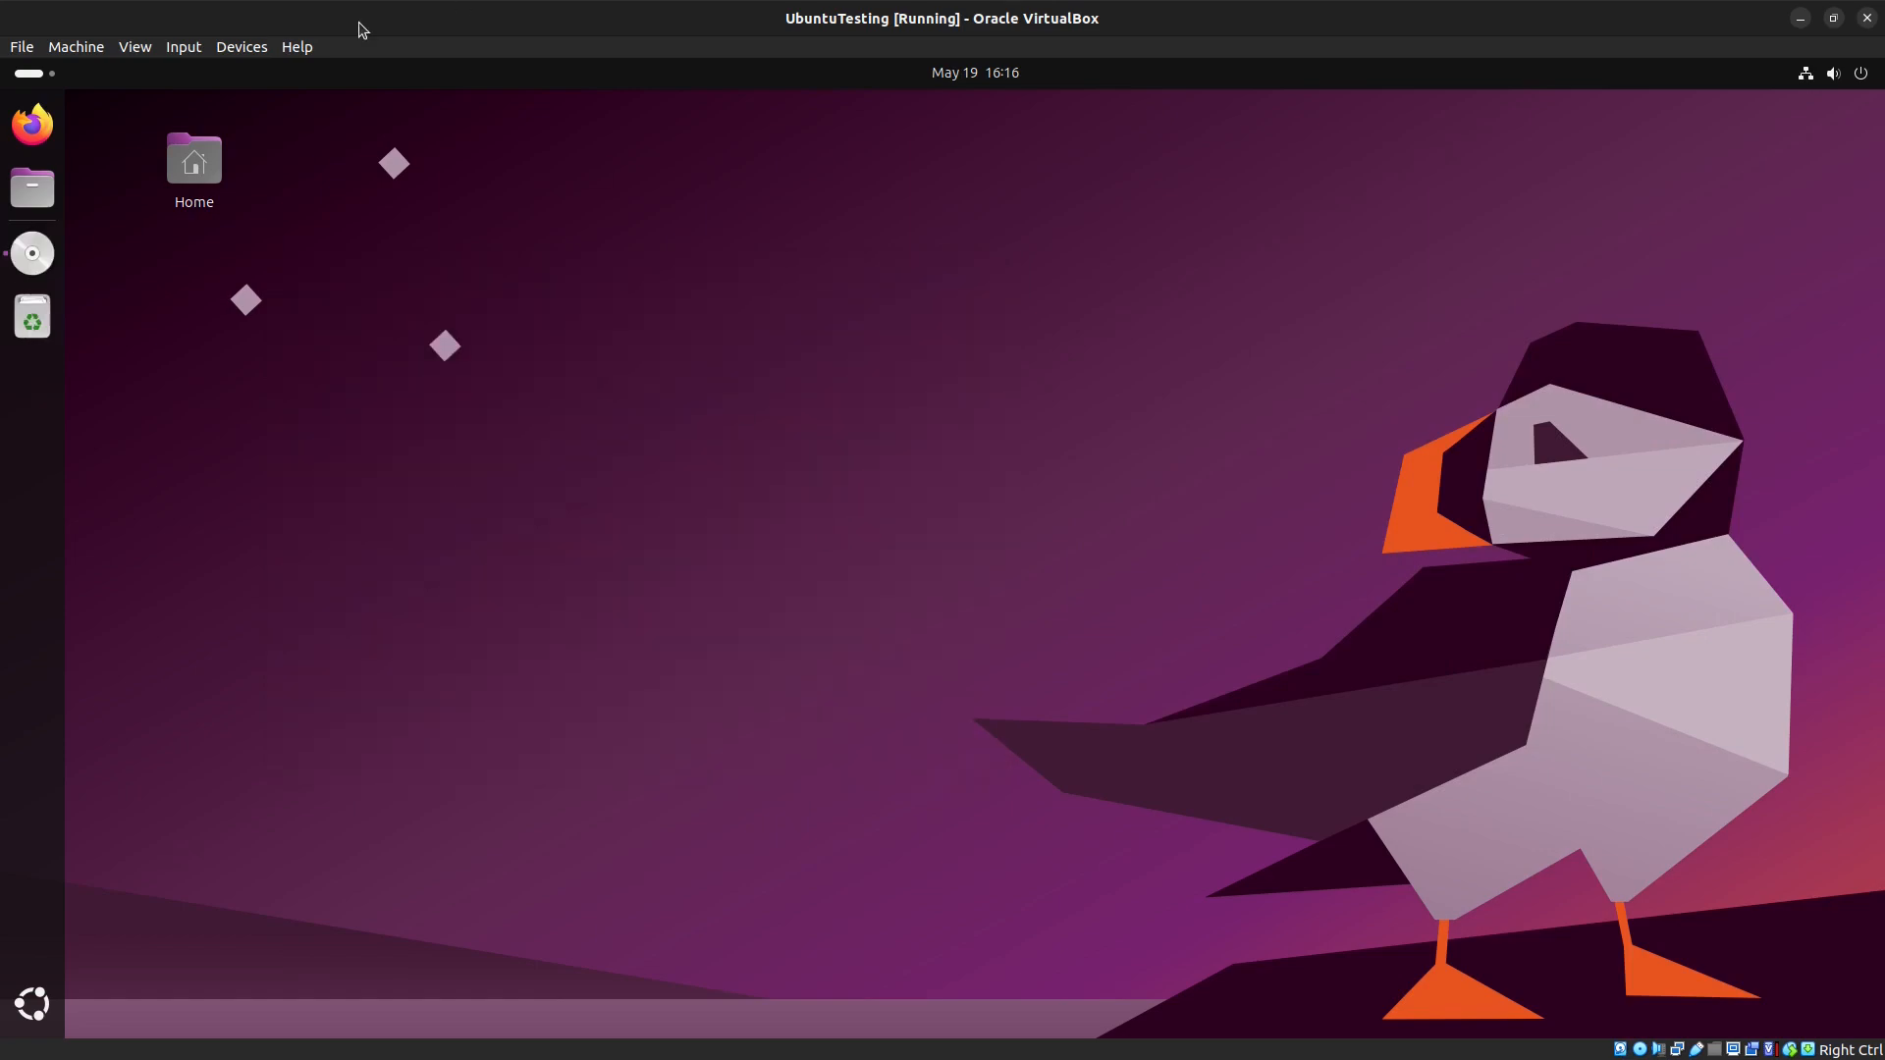
right_click(43, 259)
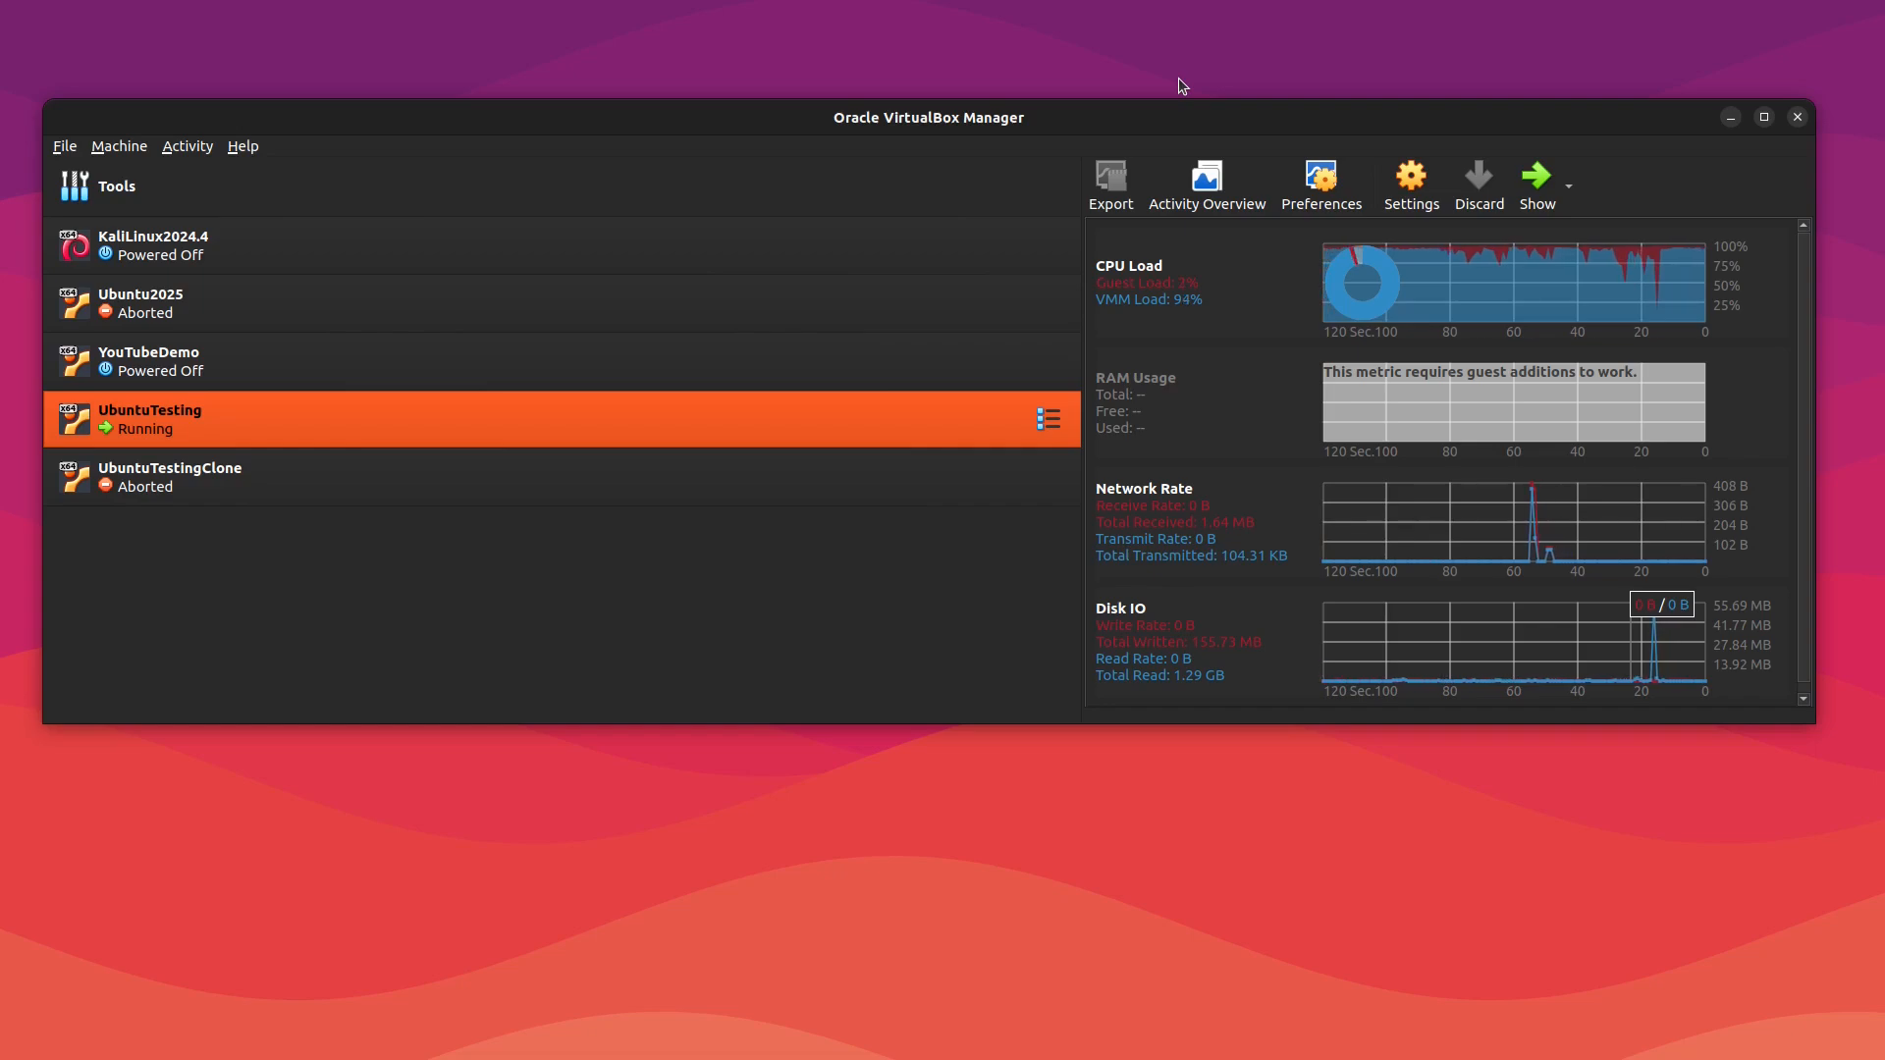
mouse_move(1363, 278)
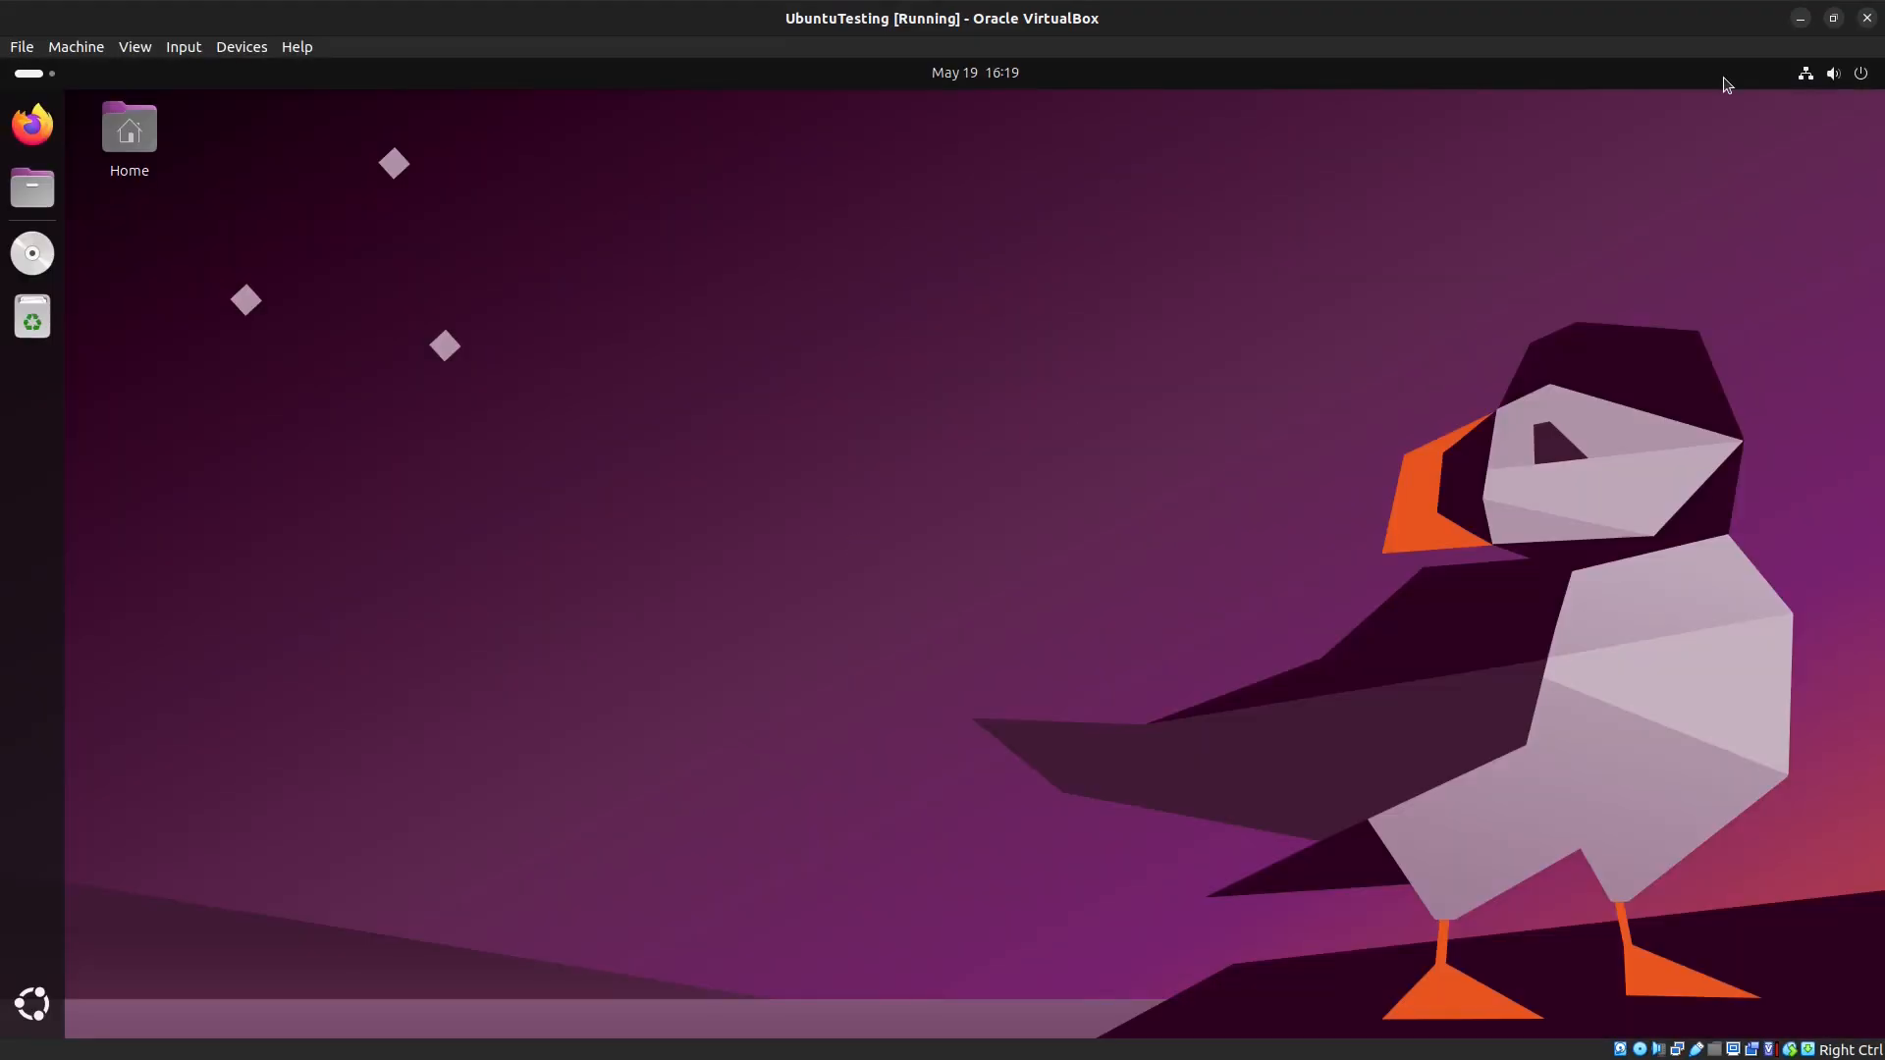
click(1801, 18)
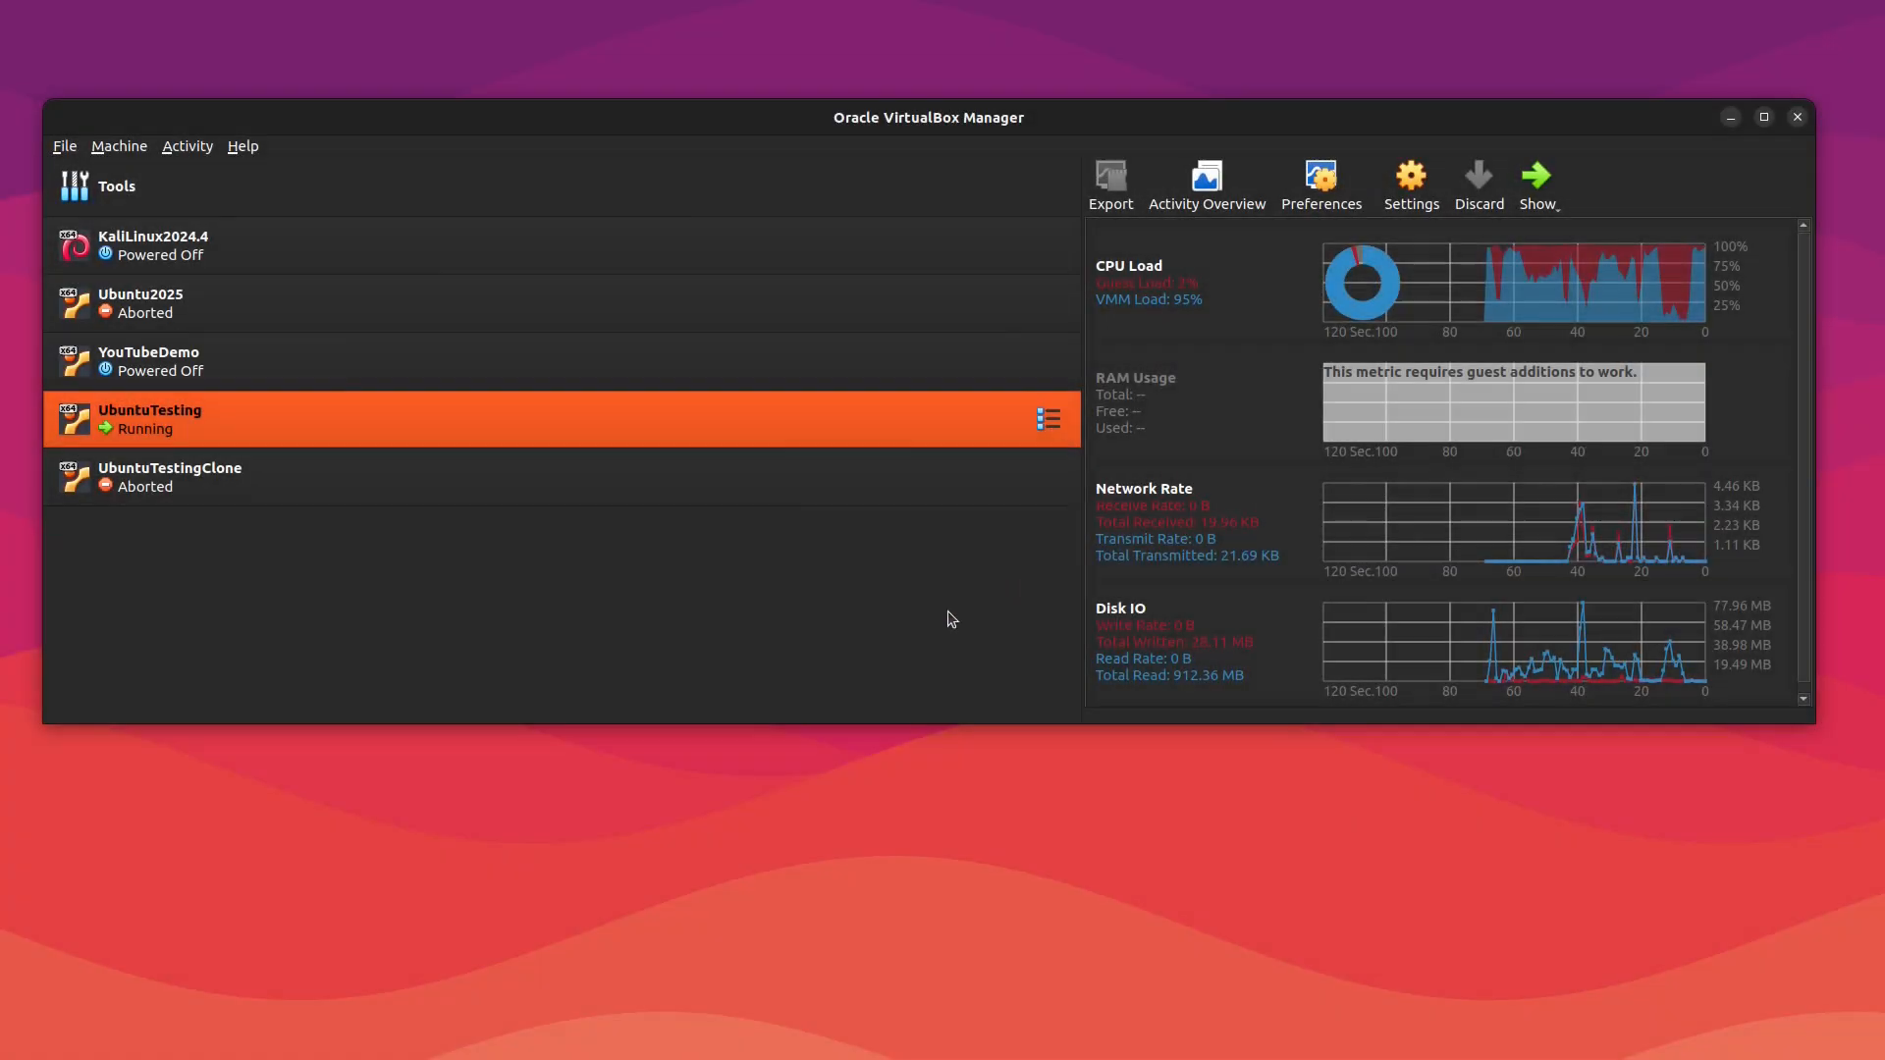
drag(1398, 193, 1402, 102)
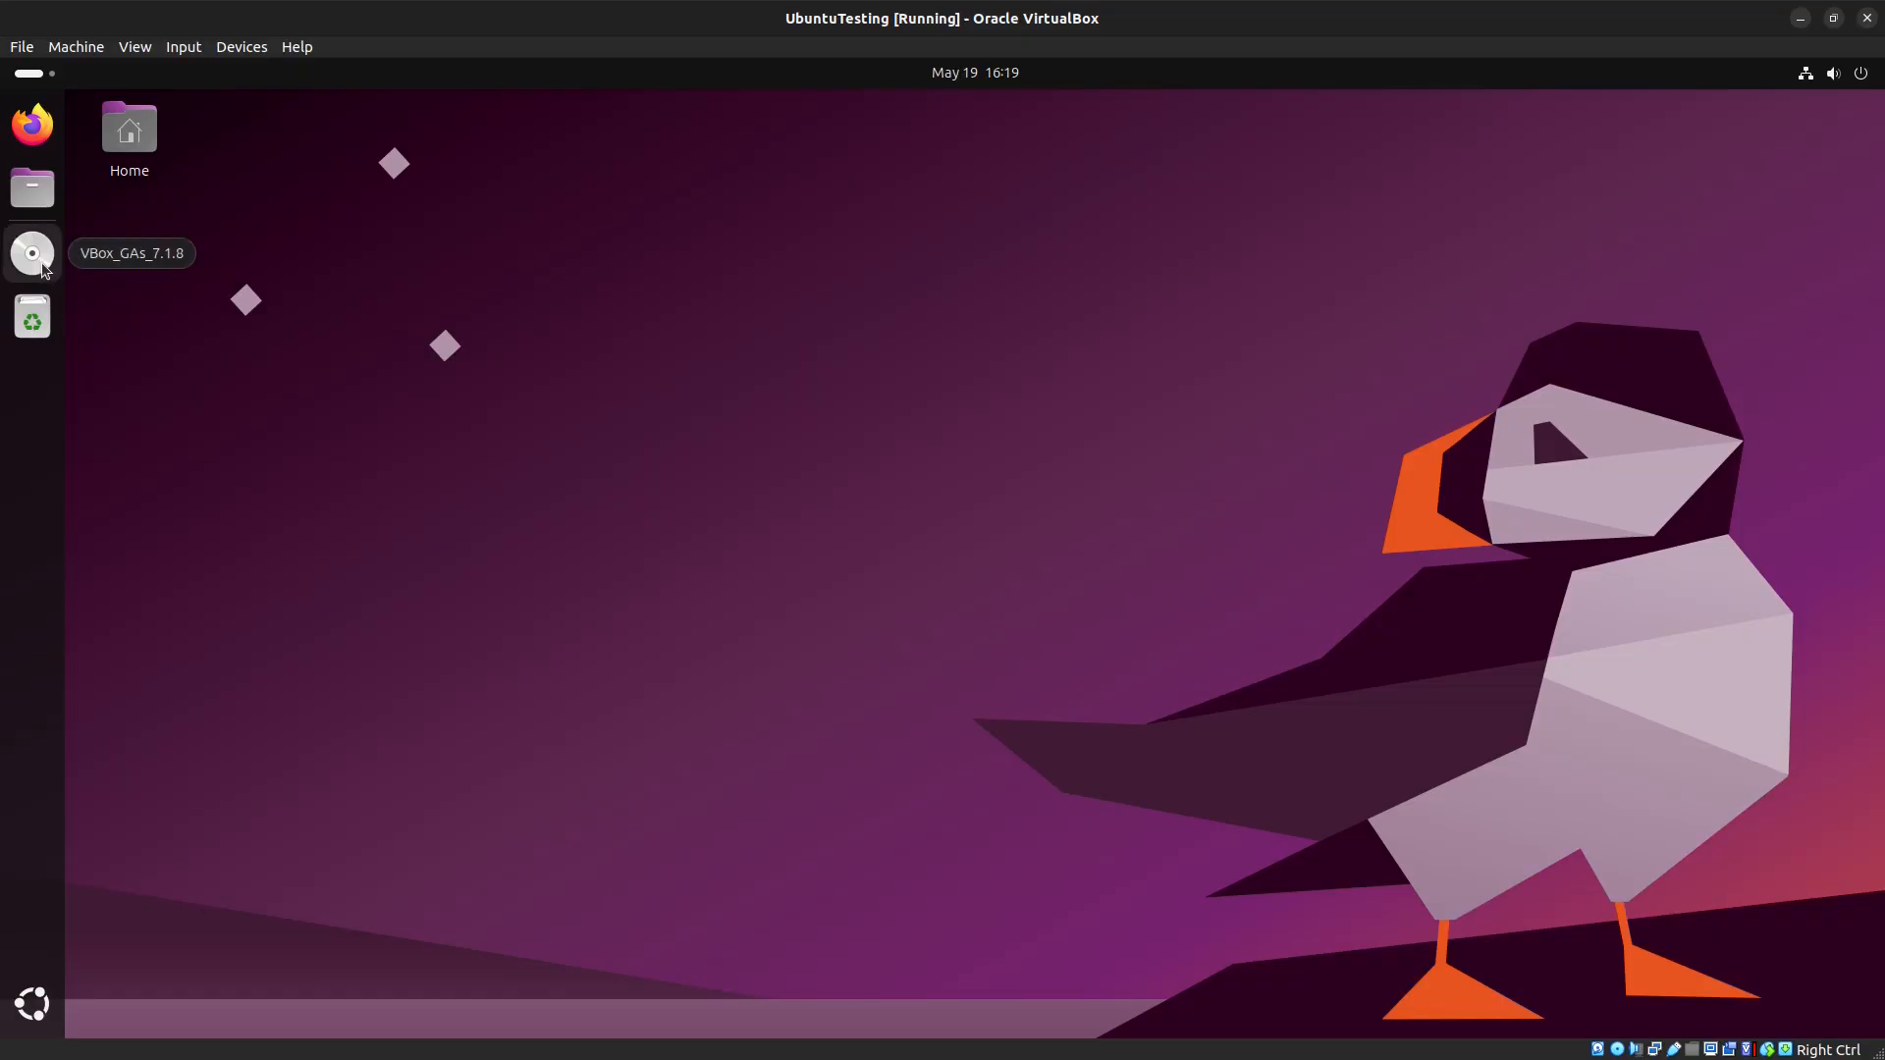
Step: Open the VBox_GAs_7.1.8 disc in Files and run autorun.sh as a program
click(37, 263)
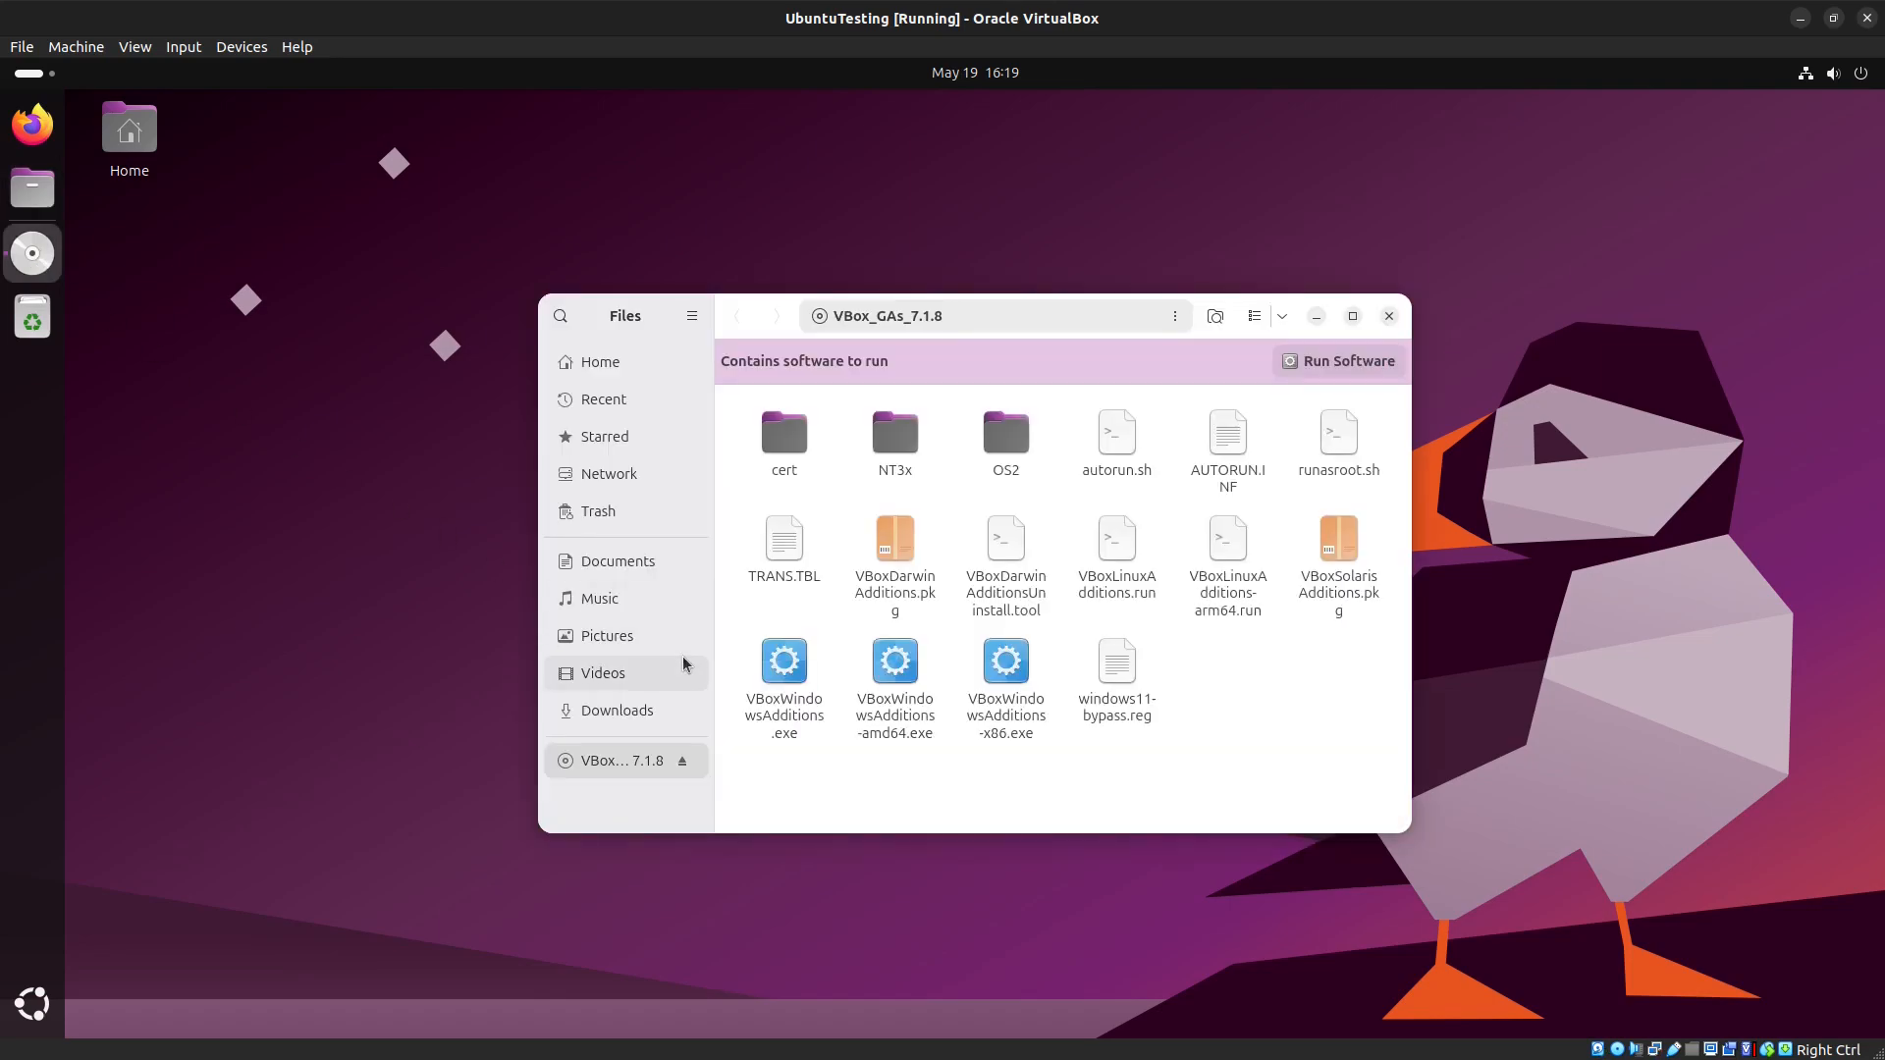
right_click(1122, 454)
click(1184, 535)
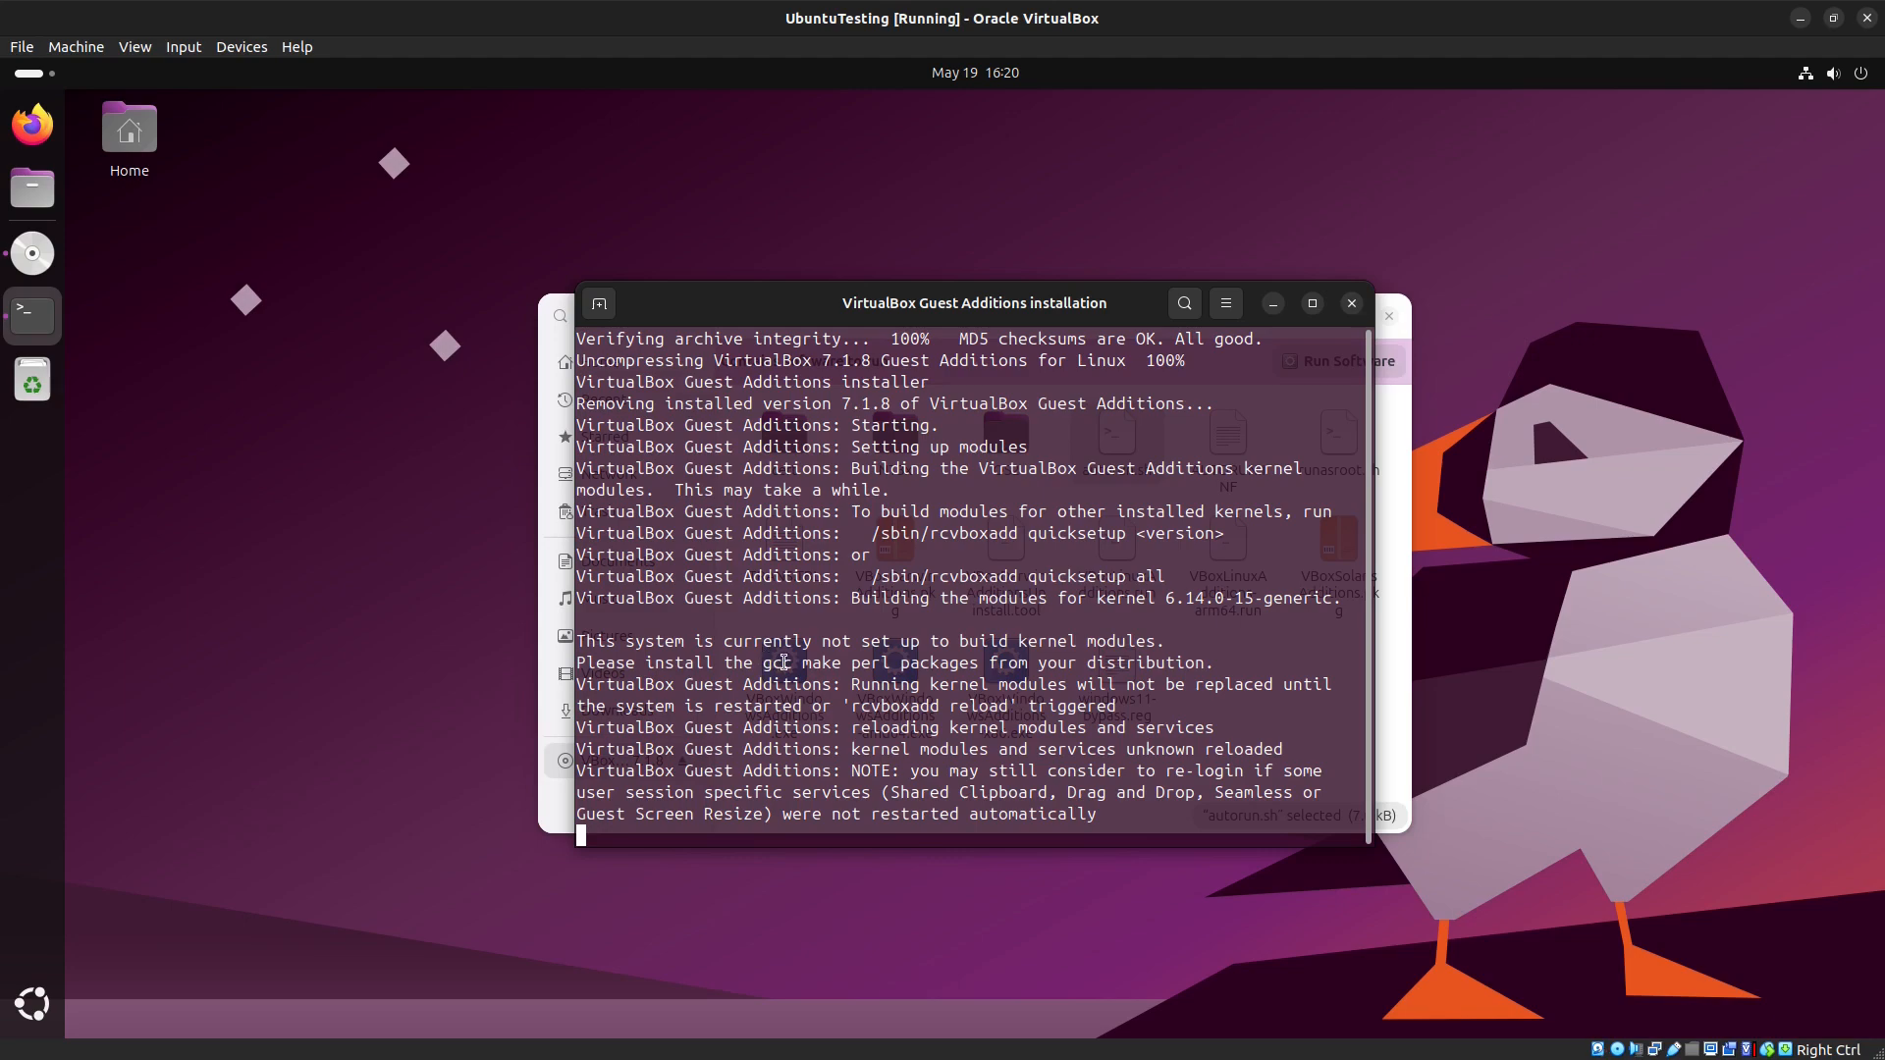
Step: Select the gcc make perl package names in the installer output
drag(836, 663, 763, 663)
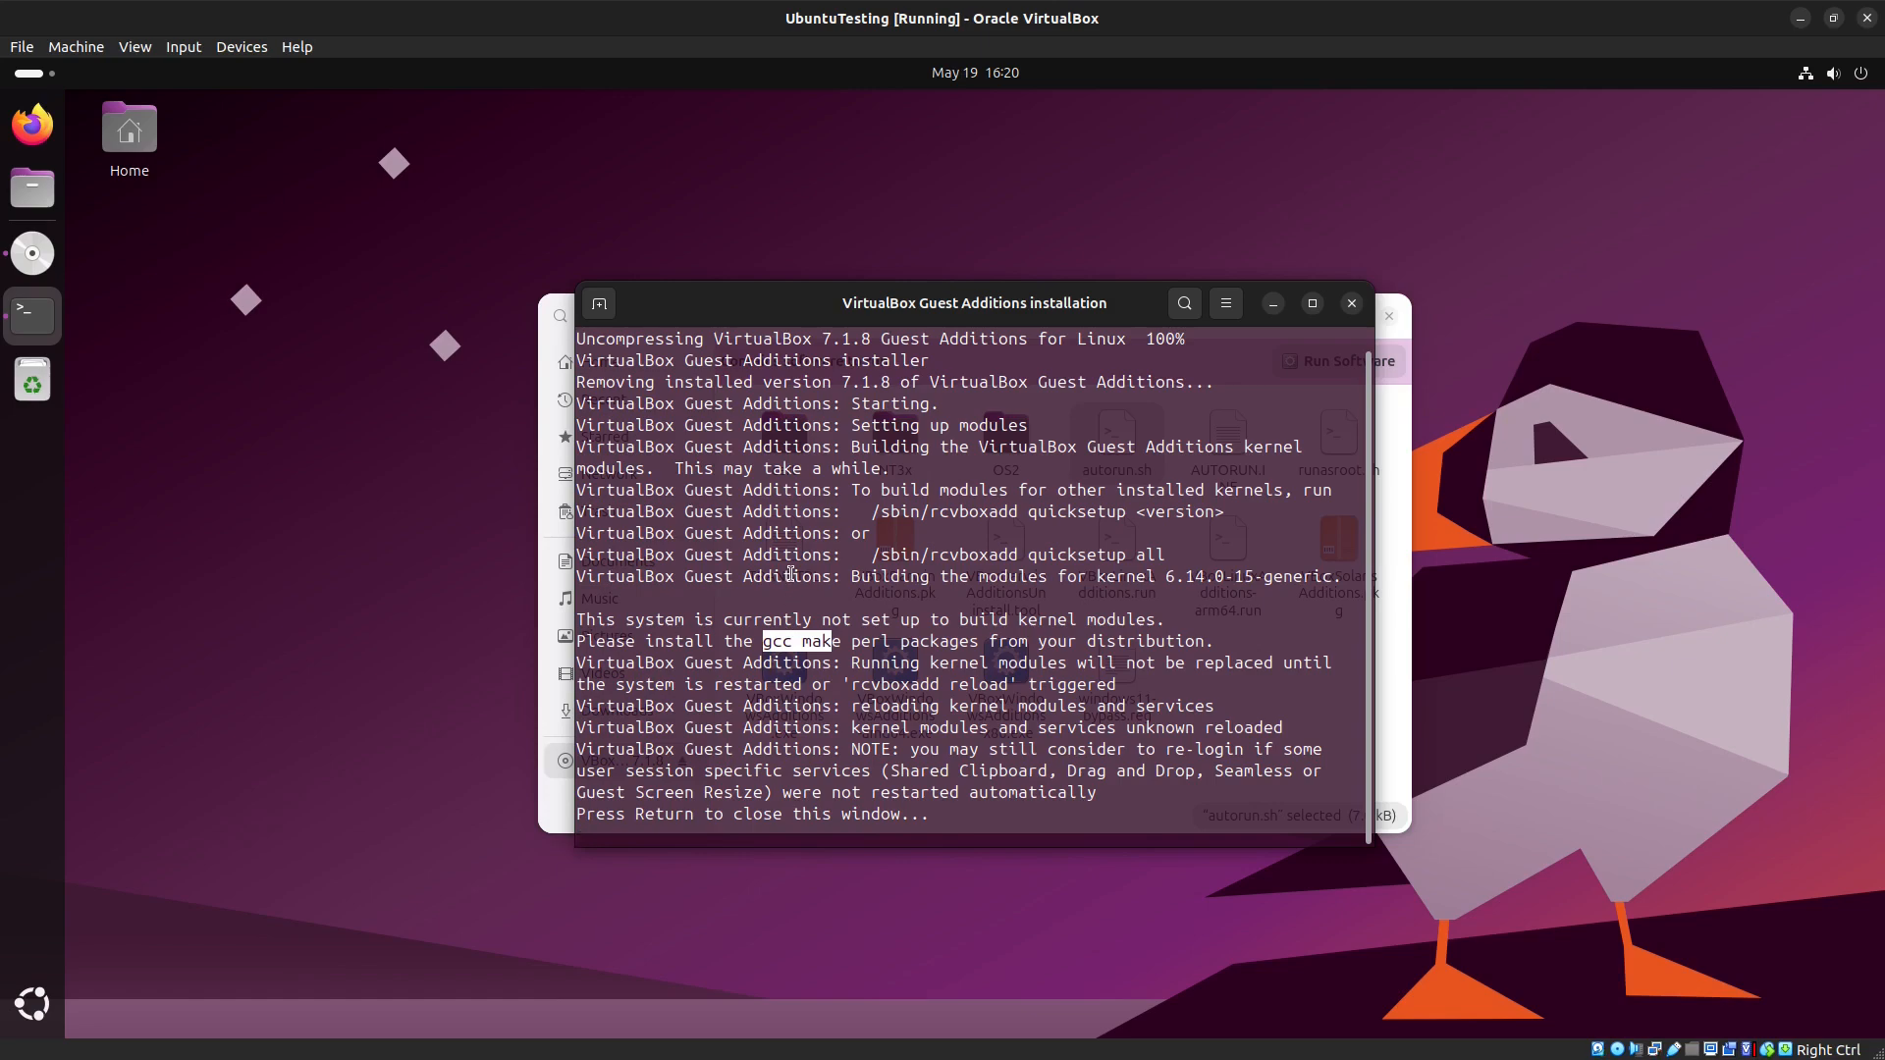
click(769, 614)
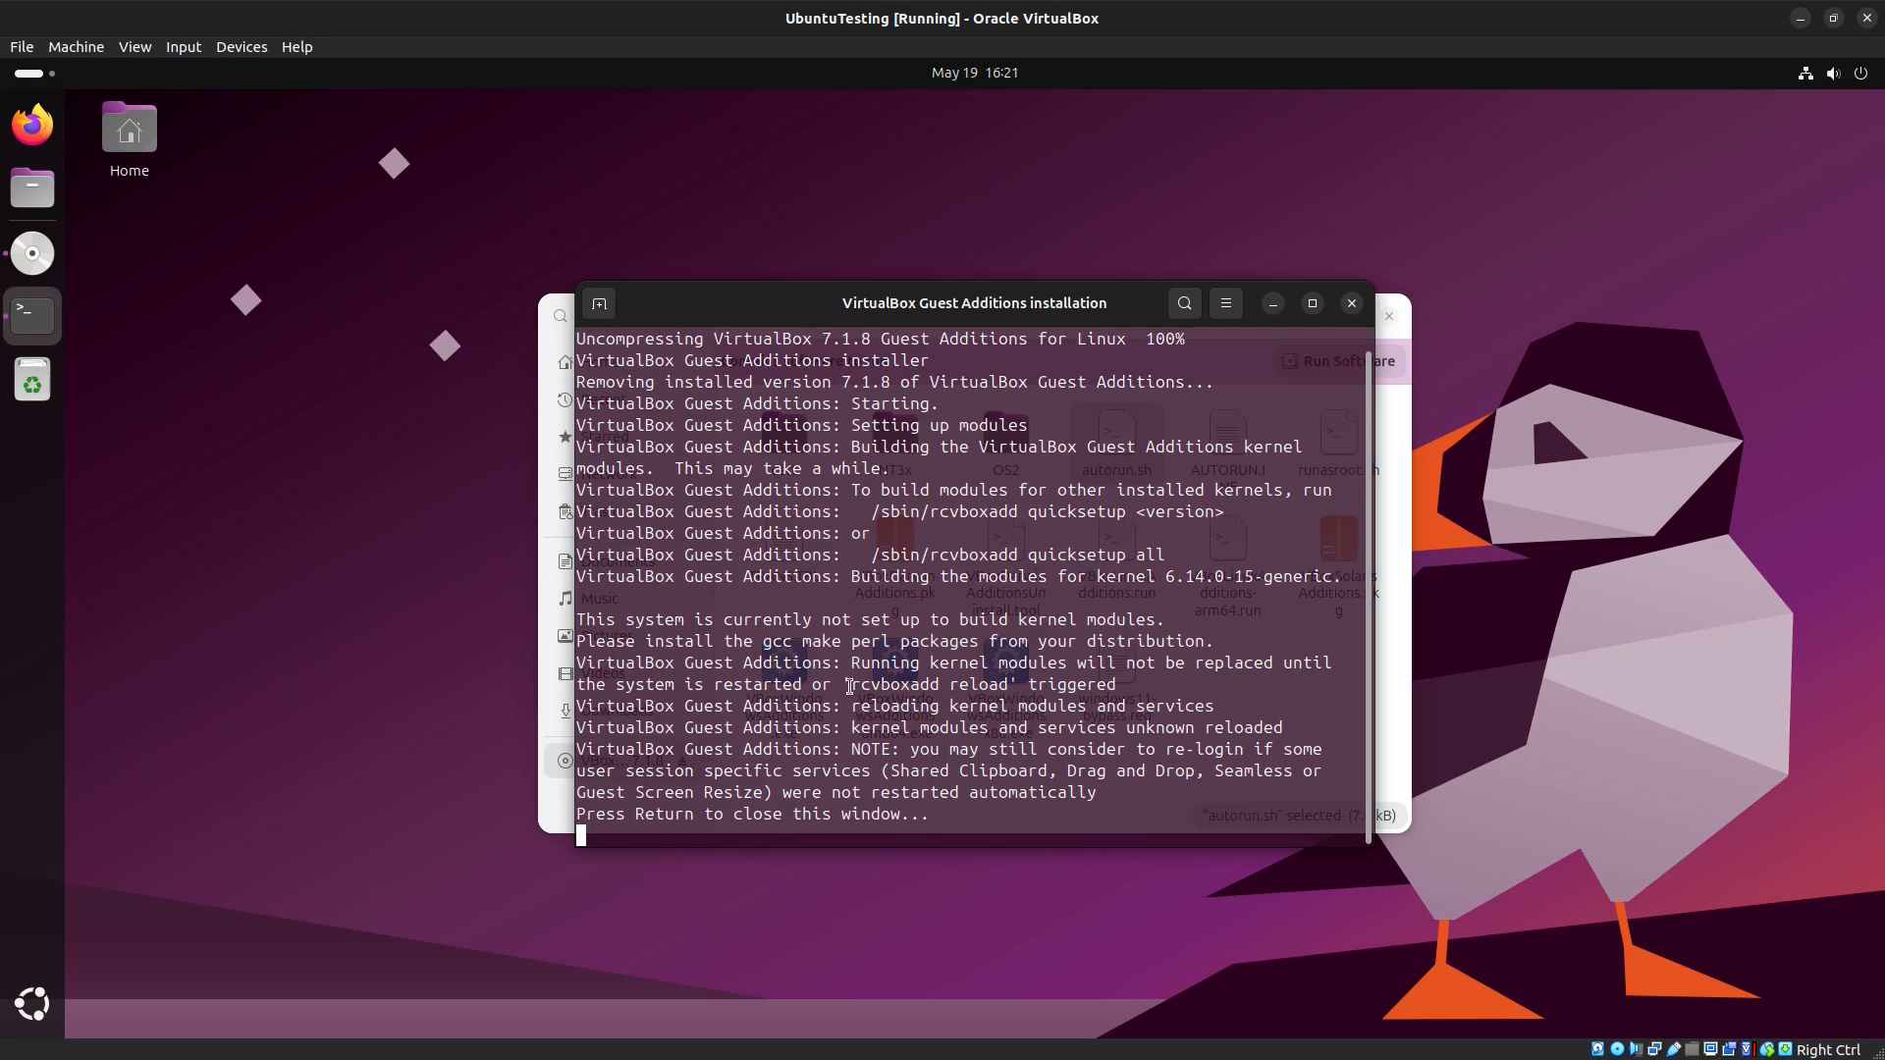
drag(850, 686, 1009, 686)
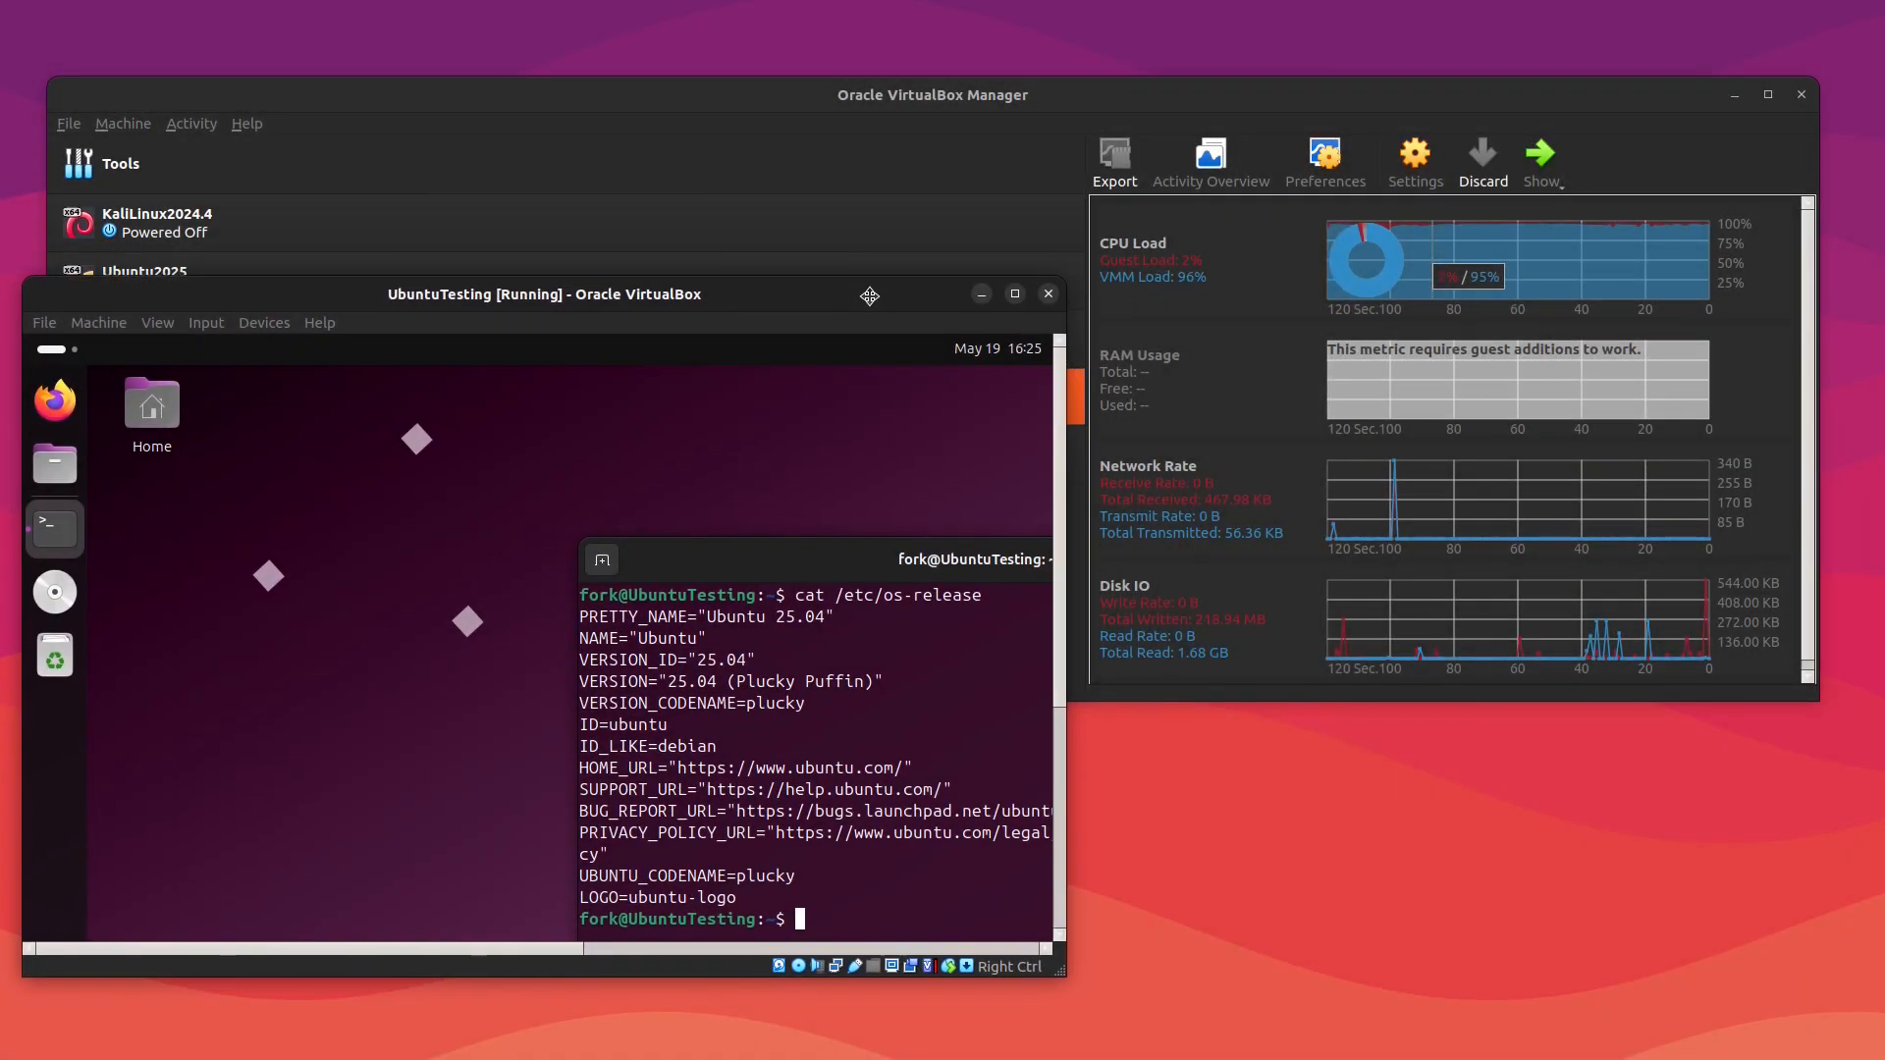
drag(870, 296, 945, 450)
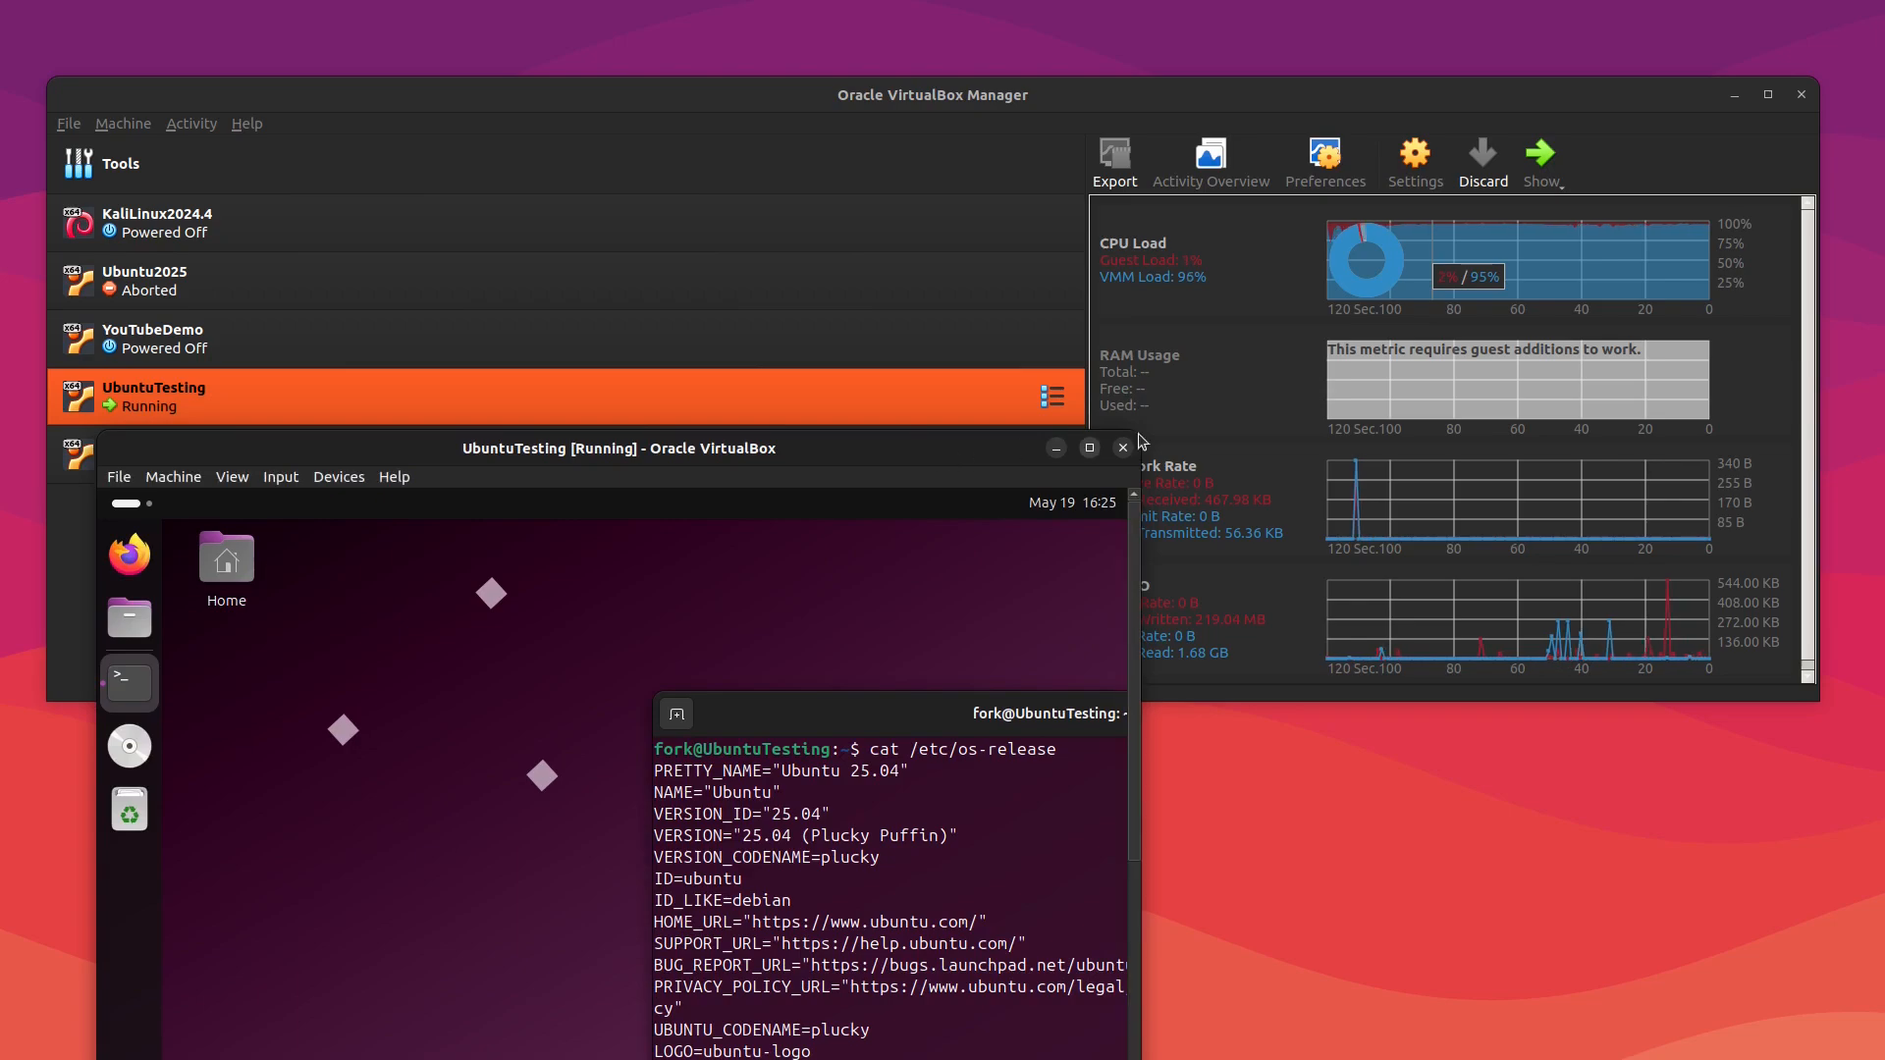
click(1416, 104)
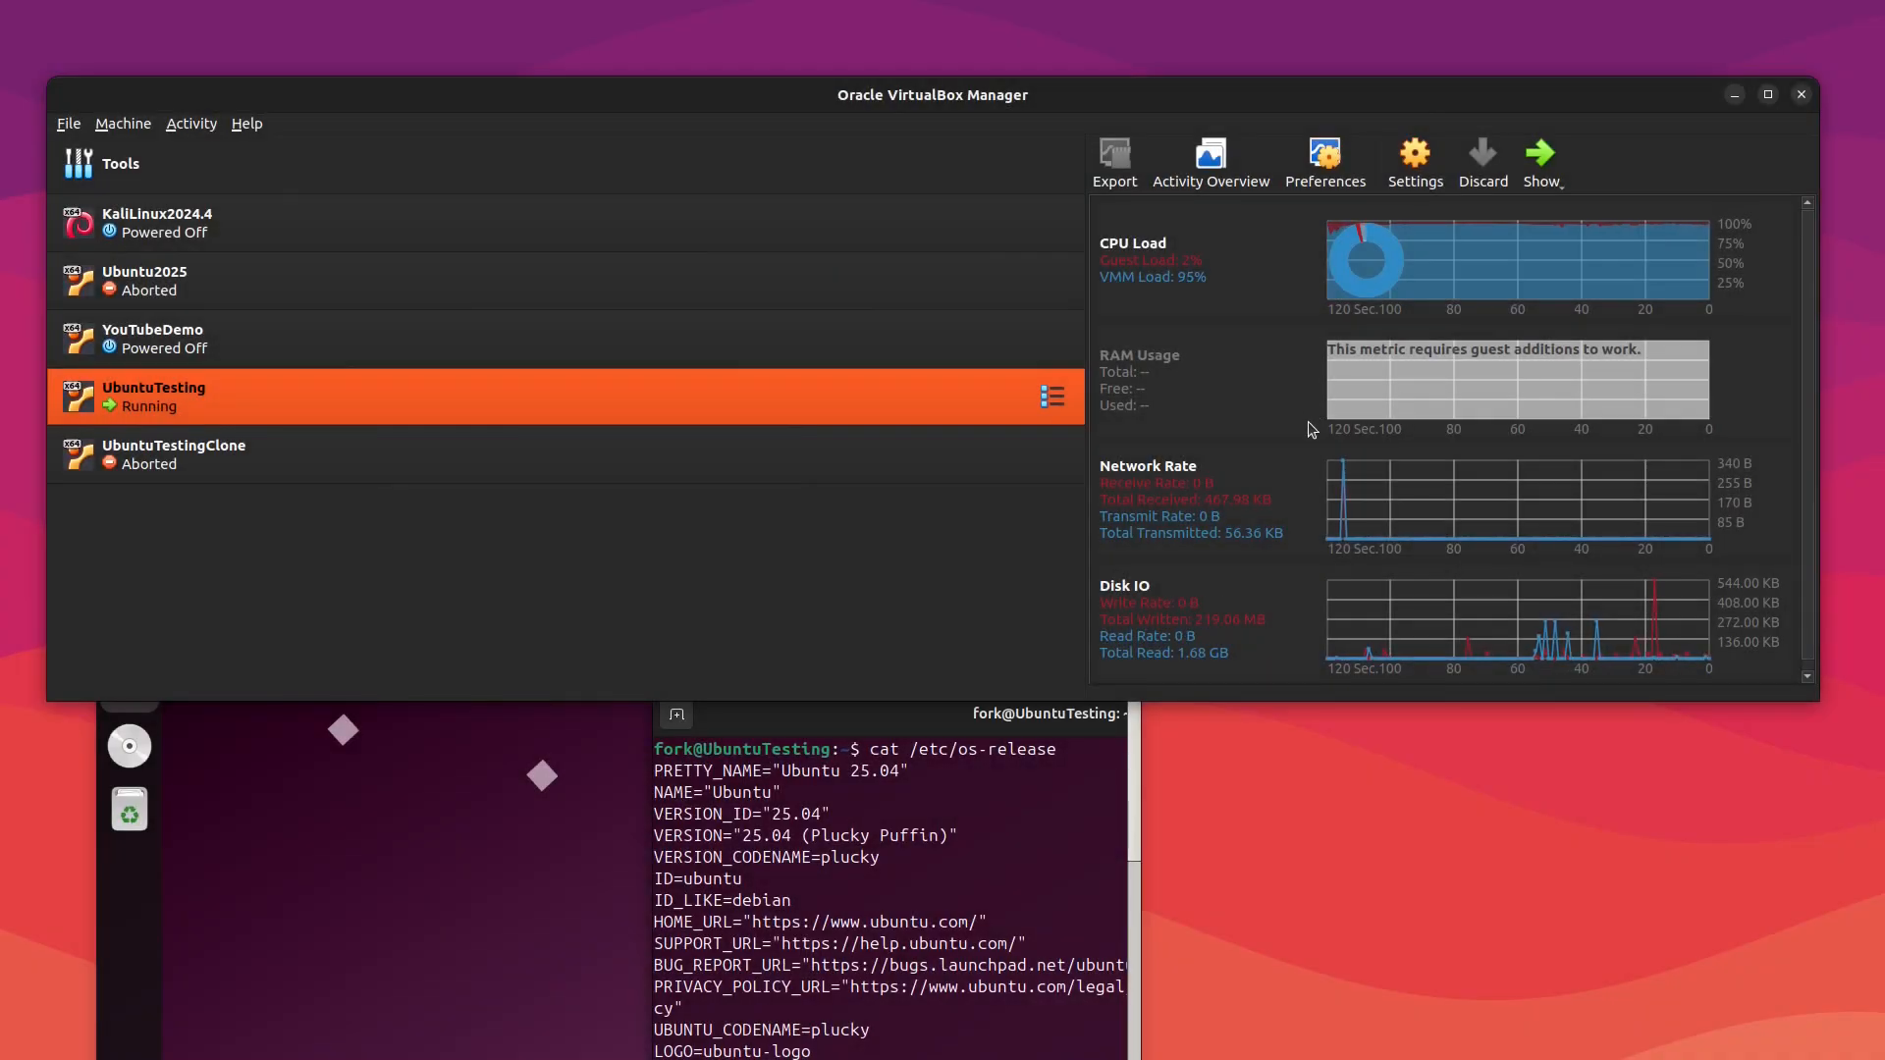
click(442, 769)
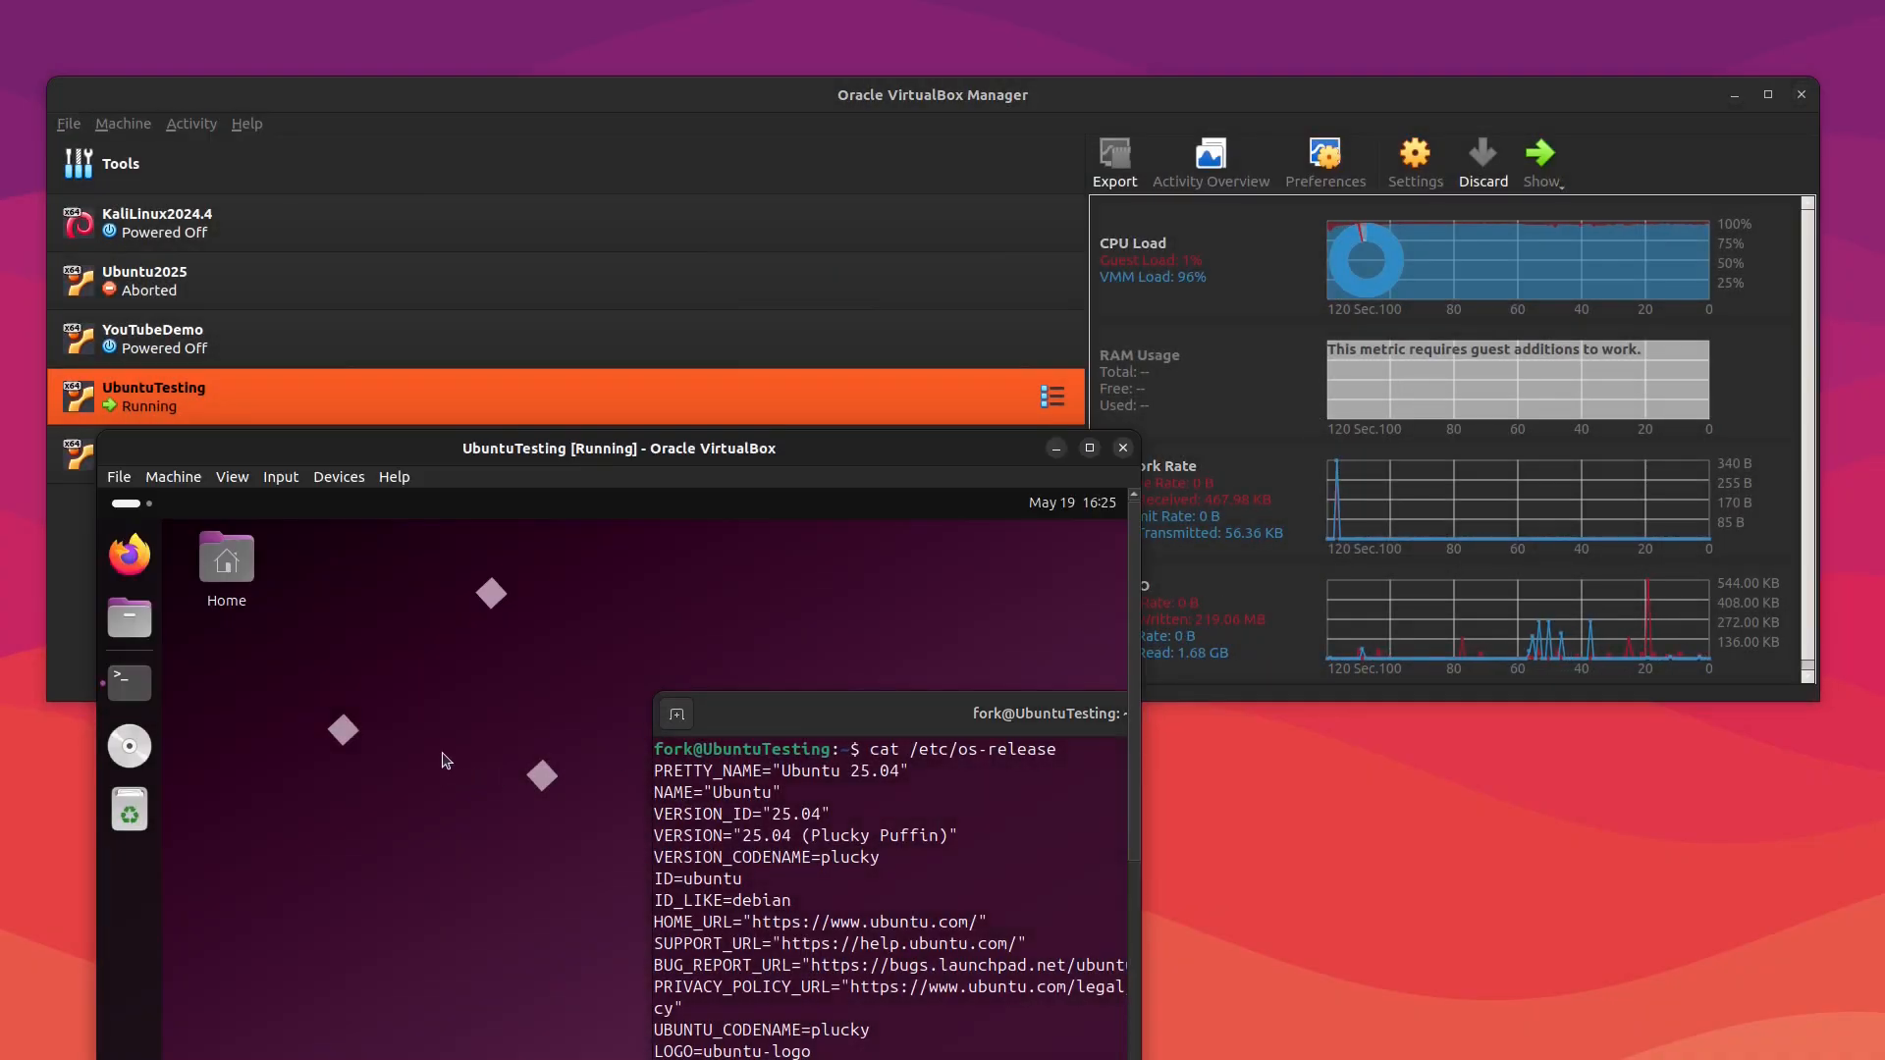
drag(532, 458, 650, 217)
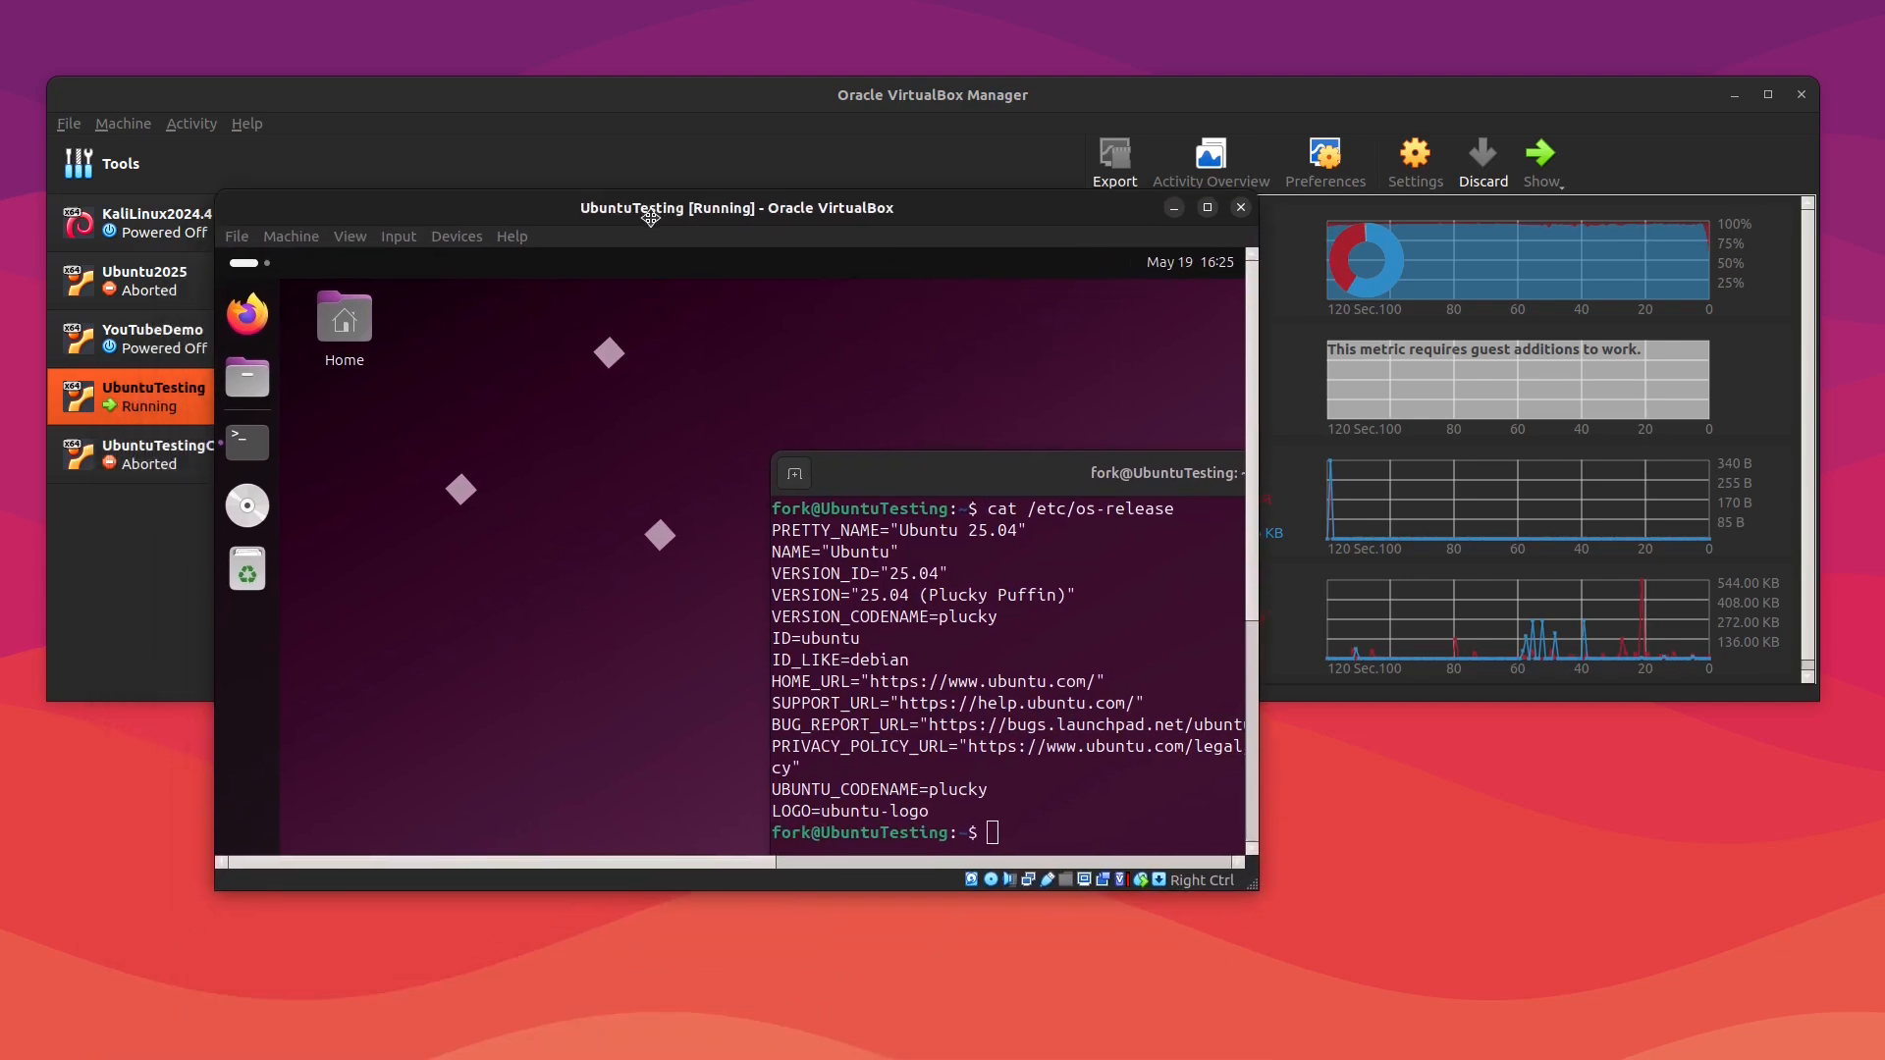
Step: Maximize the UbuntuTesting virtual machine window and move the terminal window up
click(1207, 208)
click(763, 611)
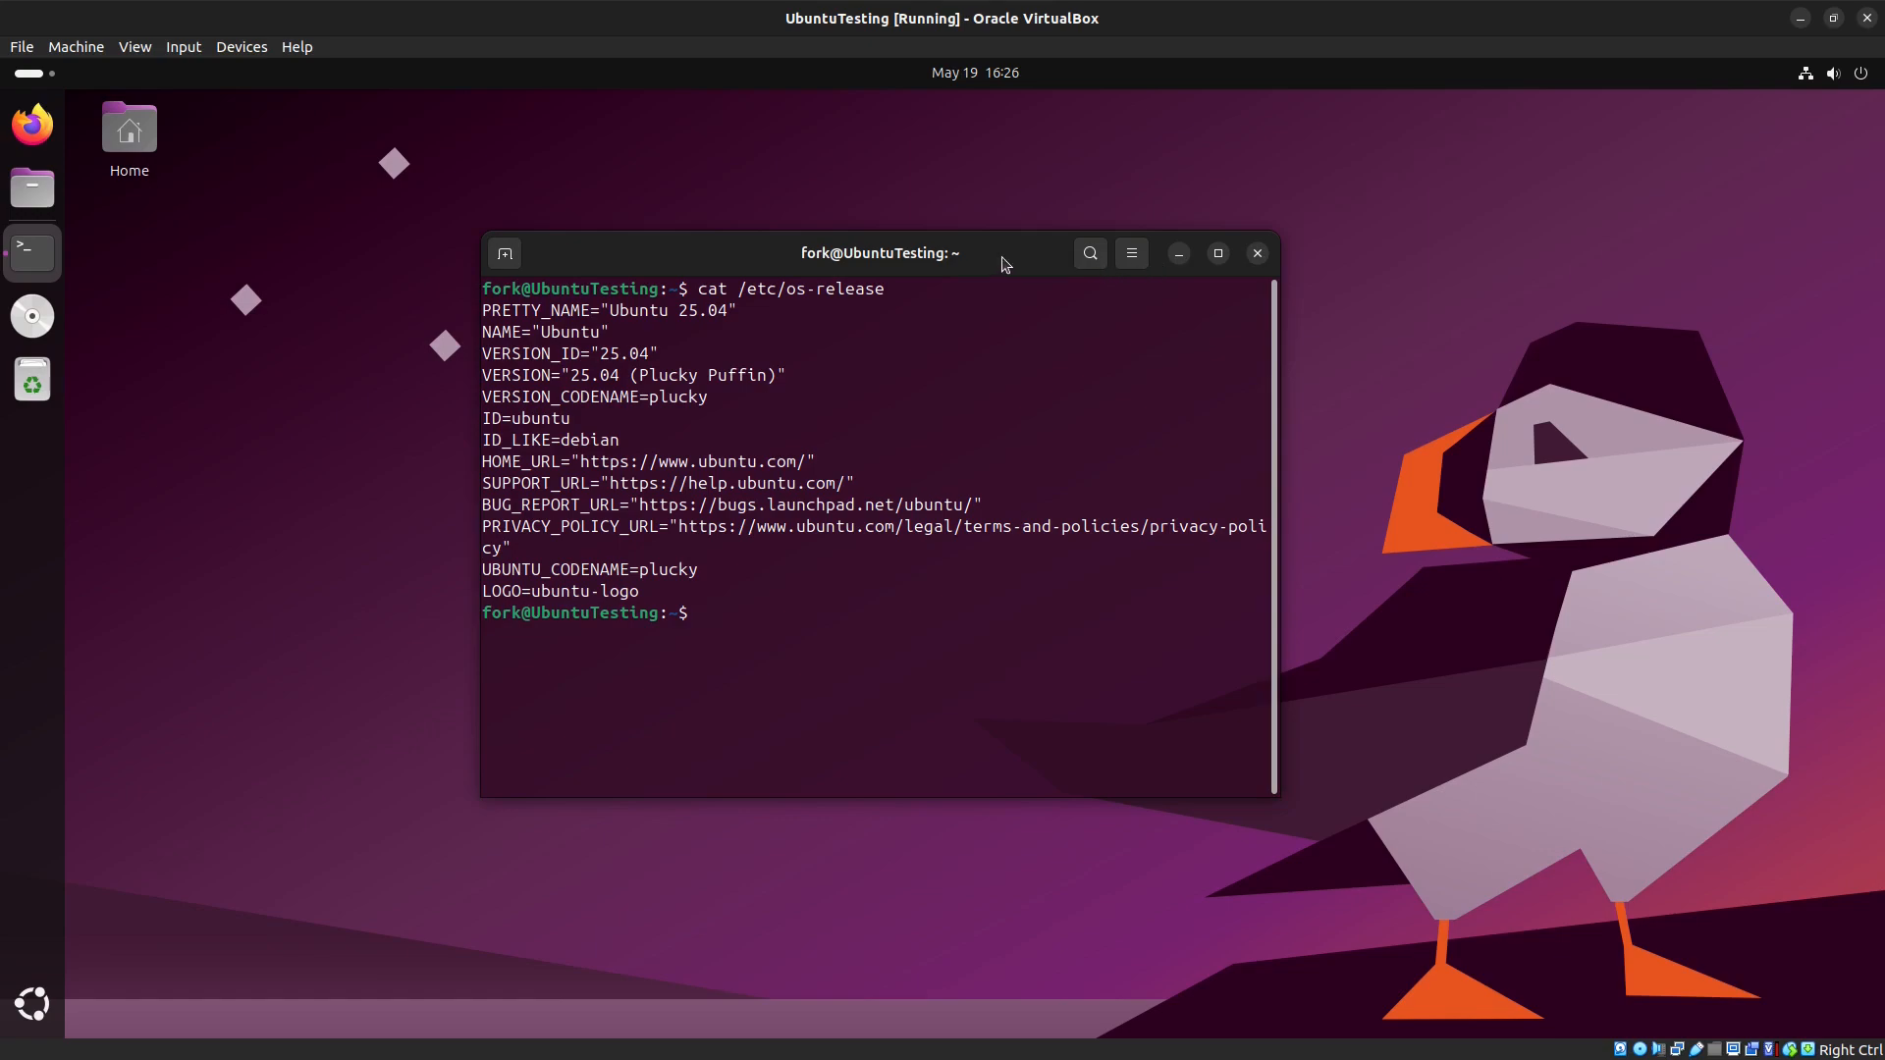
drag(1002, 258, 940, 232)
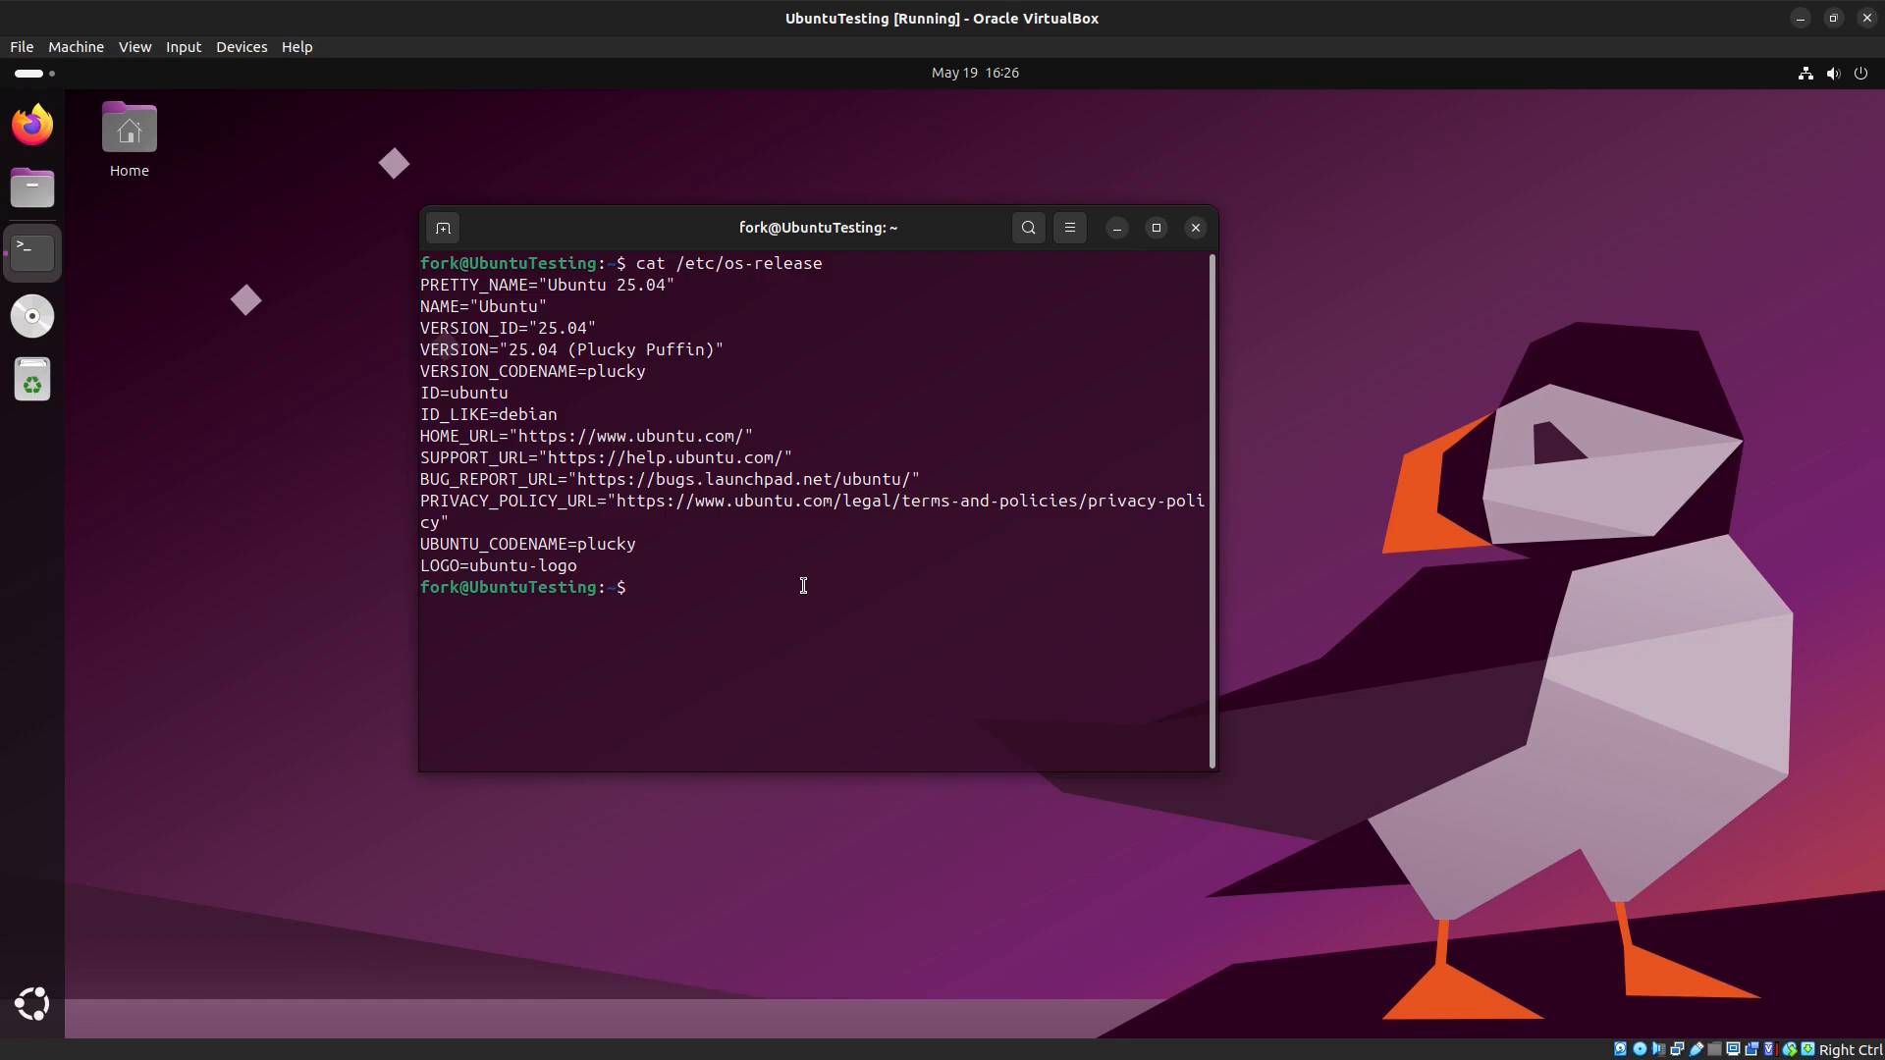
Step: Check whether gcc, make and perl are installed using which for each
text(which gcc)
key(Return)
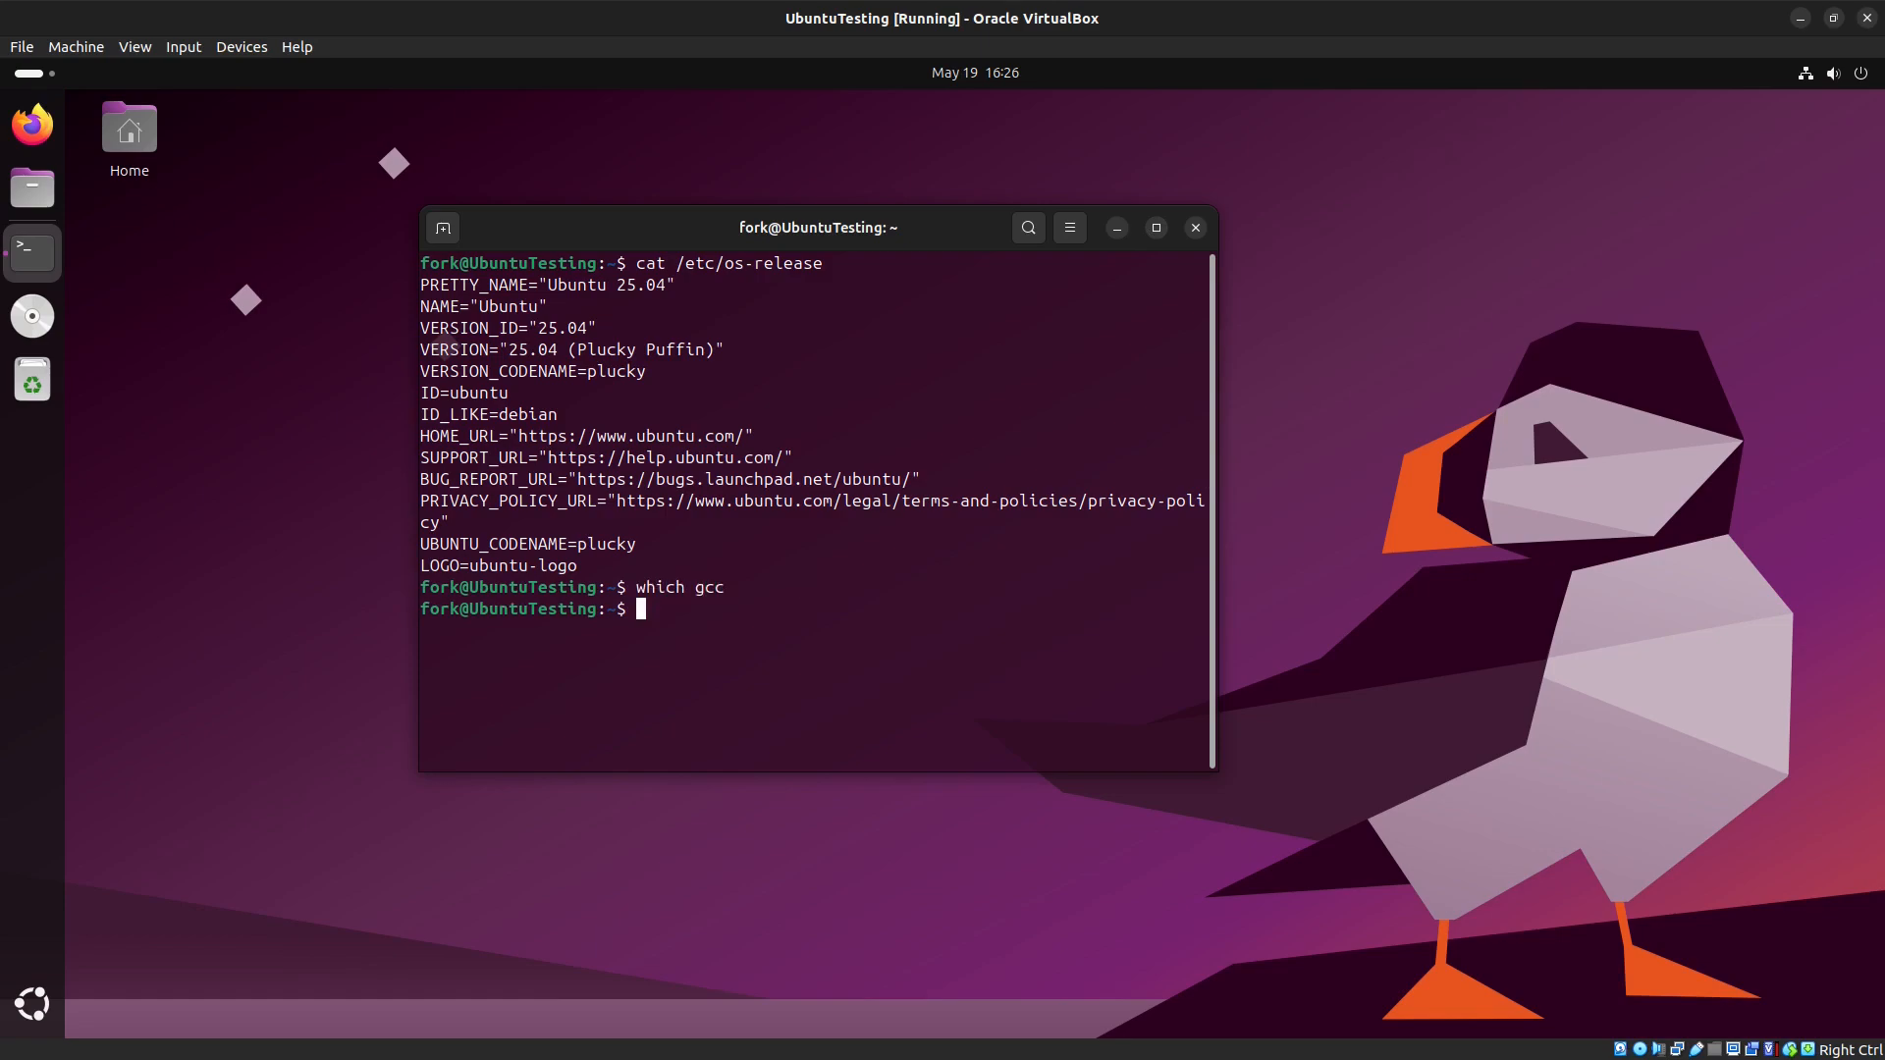
key(Up)
key(BackSpace)
key(BackSpace)
key(BackSpace)
text(make)
key(Return)
key(Up)
key(BackSpace)
key(BackSpace)
key(BackSpace)
key(BackSpace)
text(perl)
key(Return)
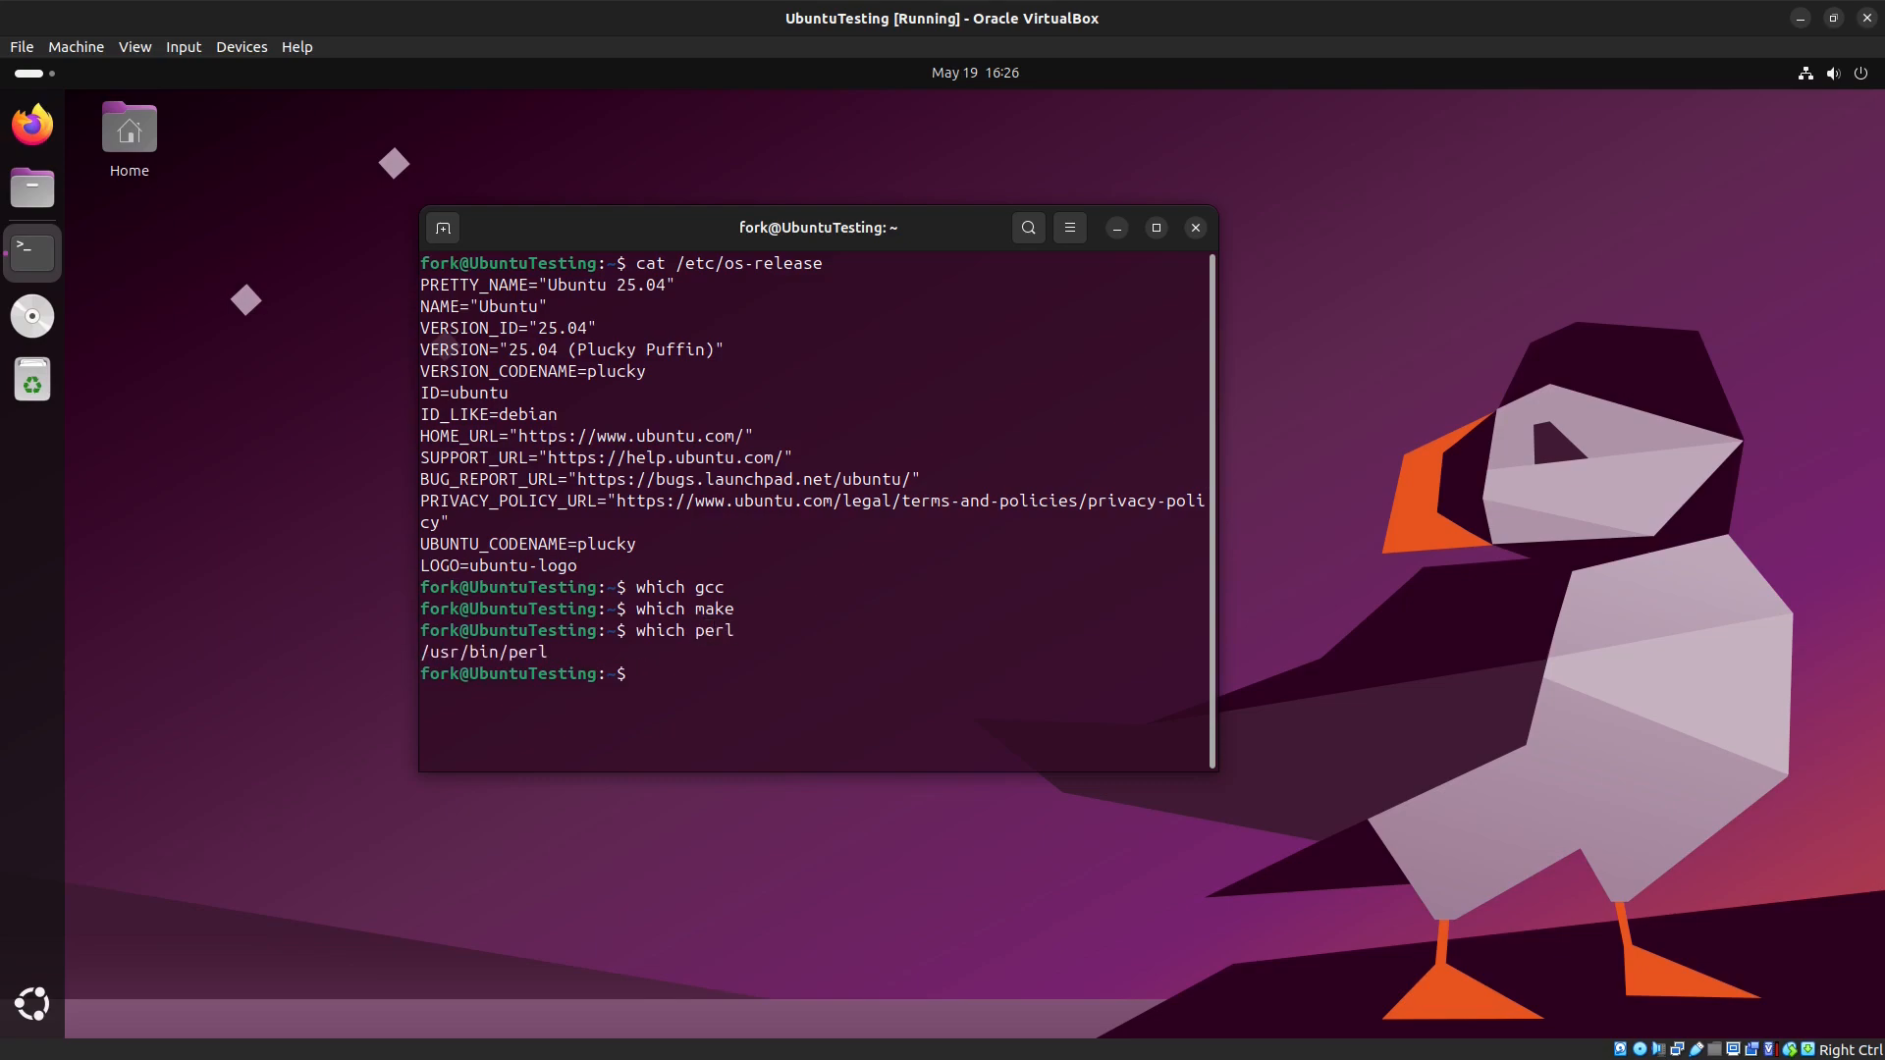
Step: Clear the terminal and install gcc and make with sudo apt install
text(clear)
key(Return)
text(sudo apt install gcc make)
key(Return)
key(Return)
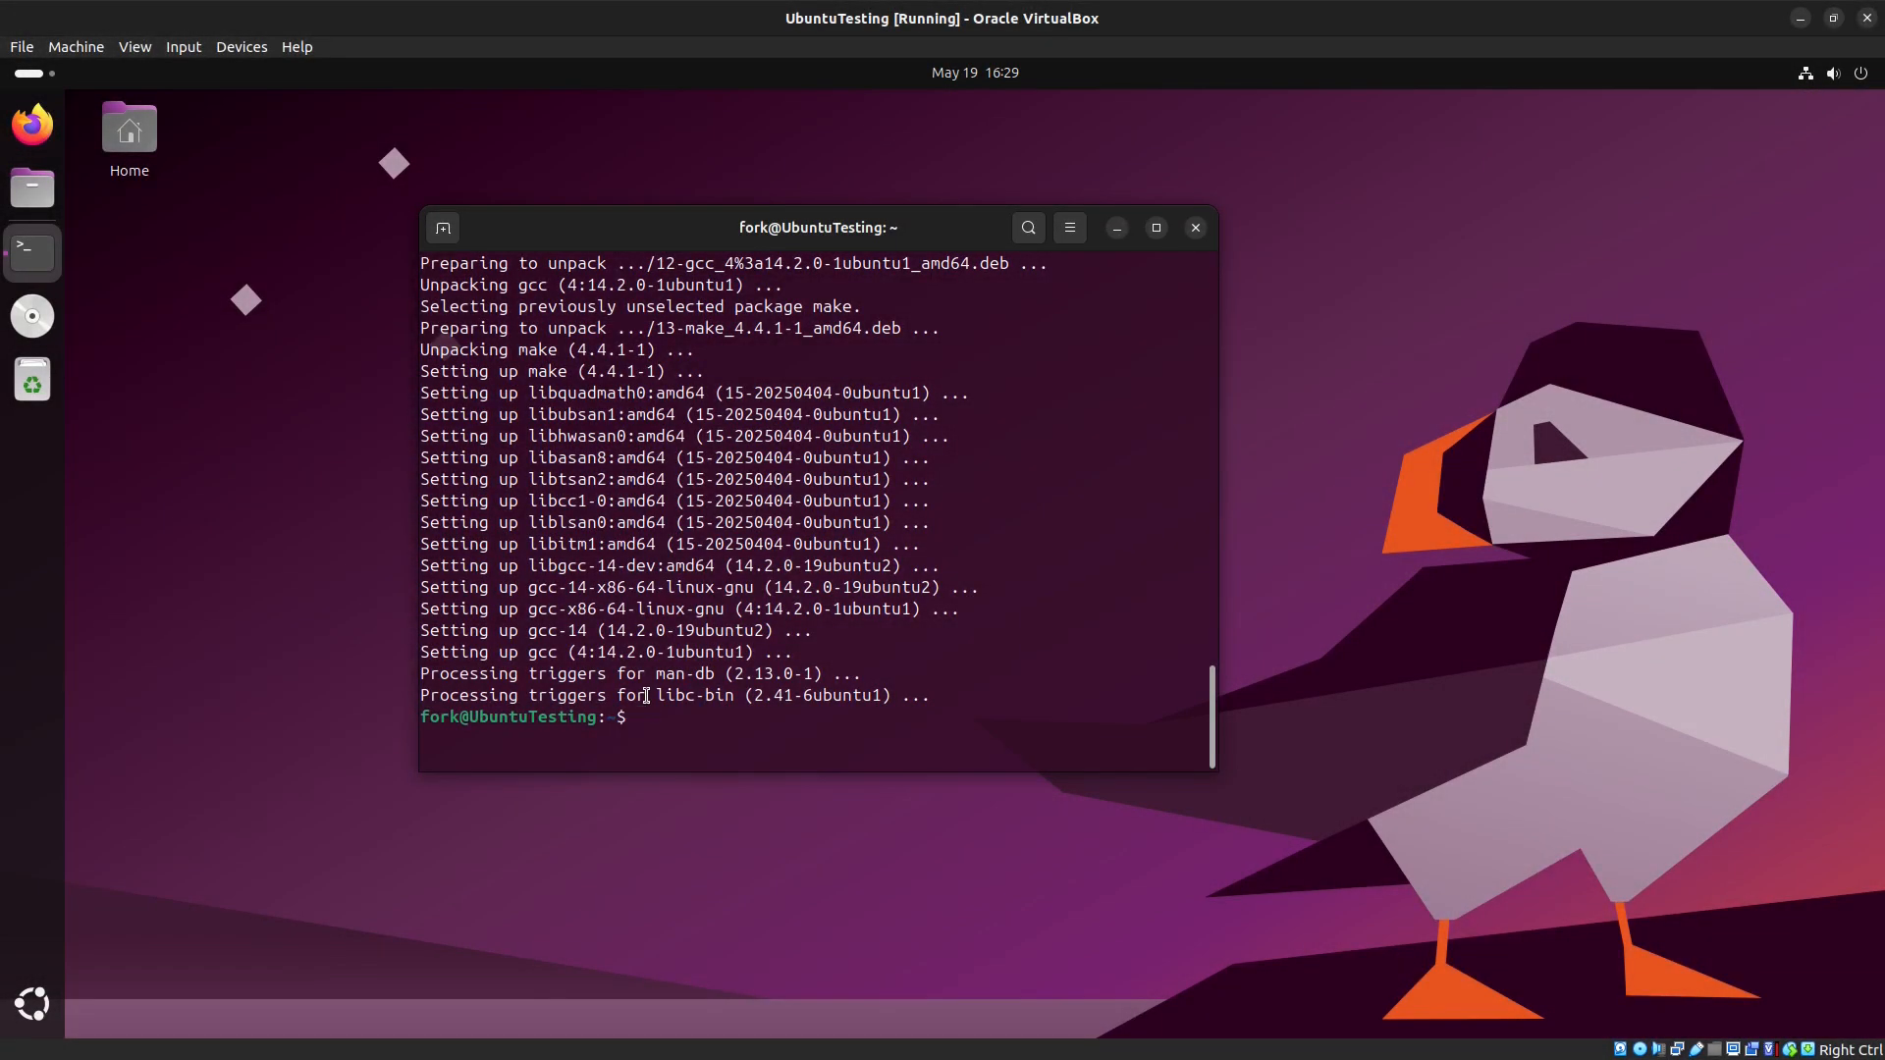
Step: Clear the terminal and change directory to /media/fork/VBox_GAs_7.1.8/
text(clear)
key(Return)
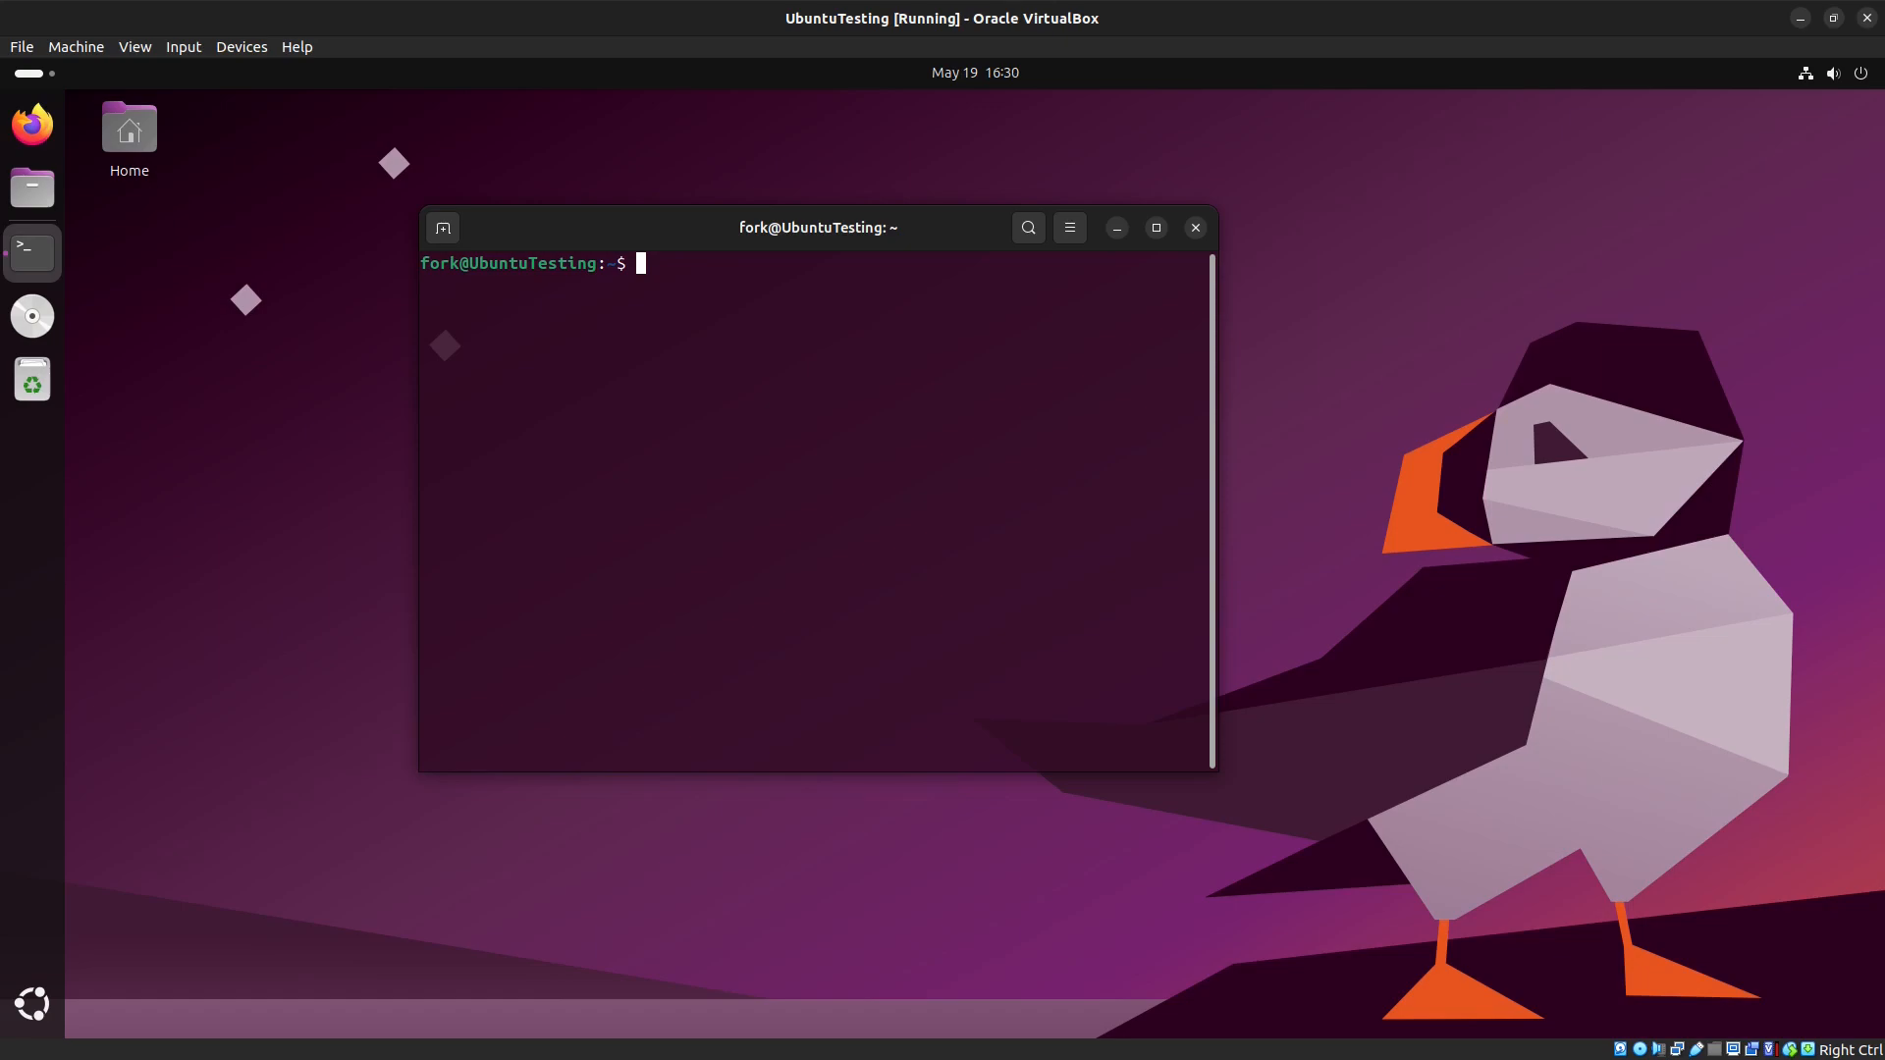
text(cd /media/)
key(Tab)
key(Tab)
text(fo)
key(Tab)
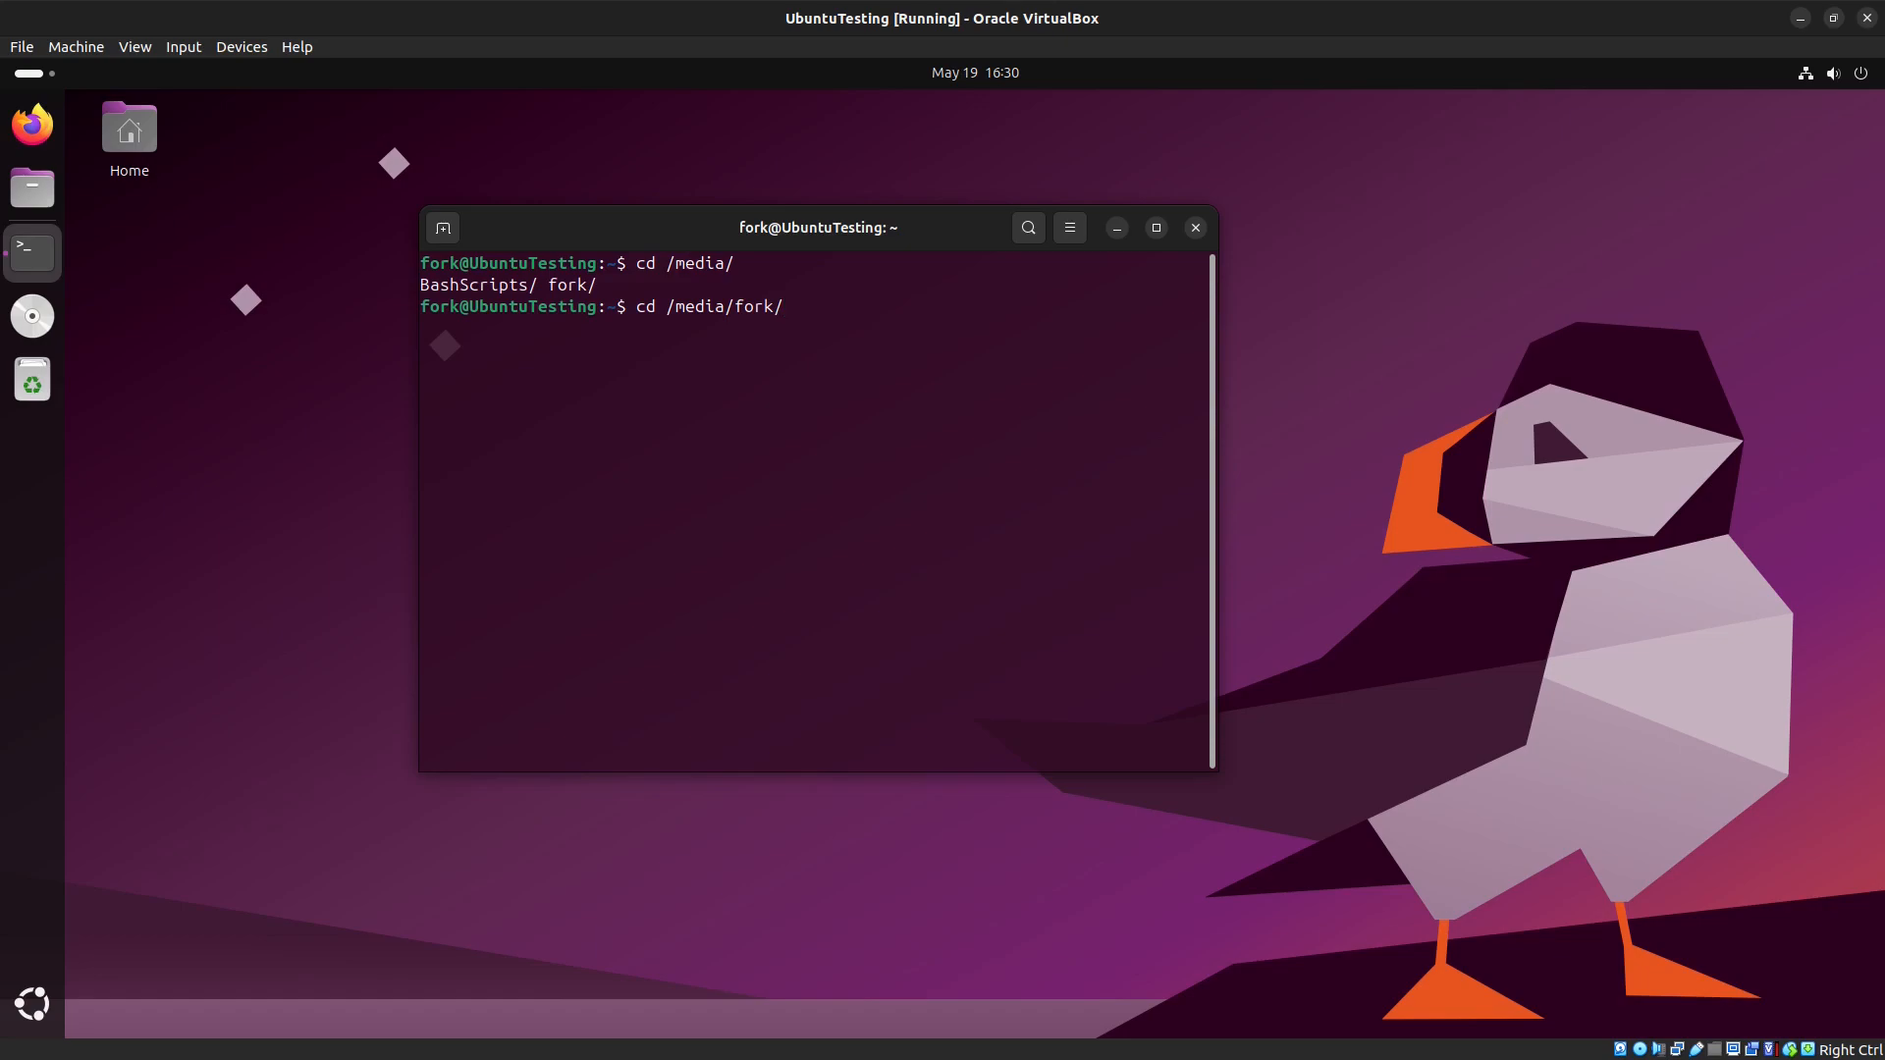
text(V)
key(Tab)
key(Return)
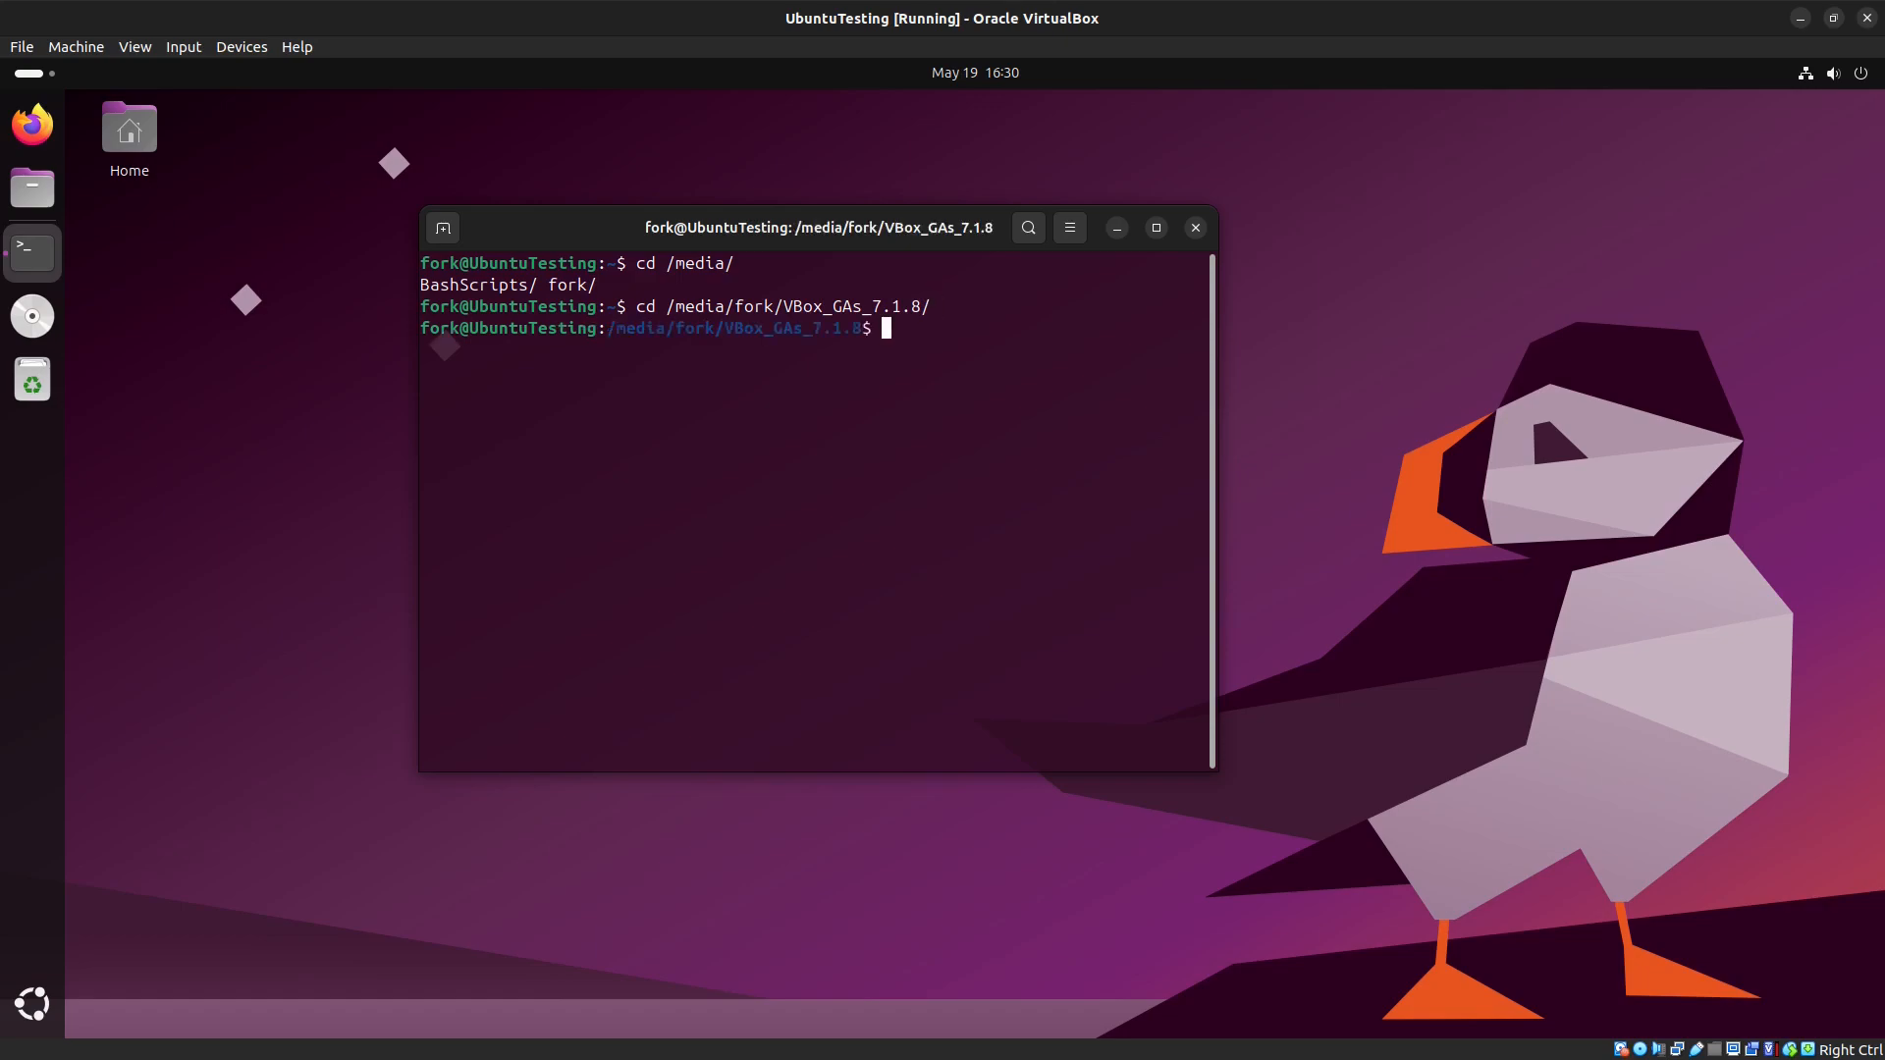
Step: List the disc contents, run ./autorun.sh and enter the account password to authenticate
text(ls)
key(Return)
text(./)
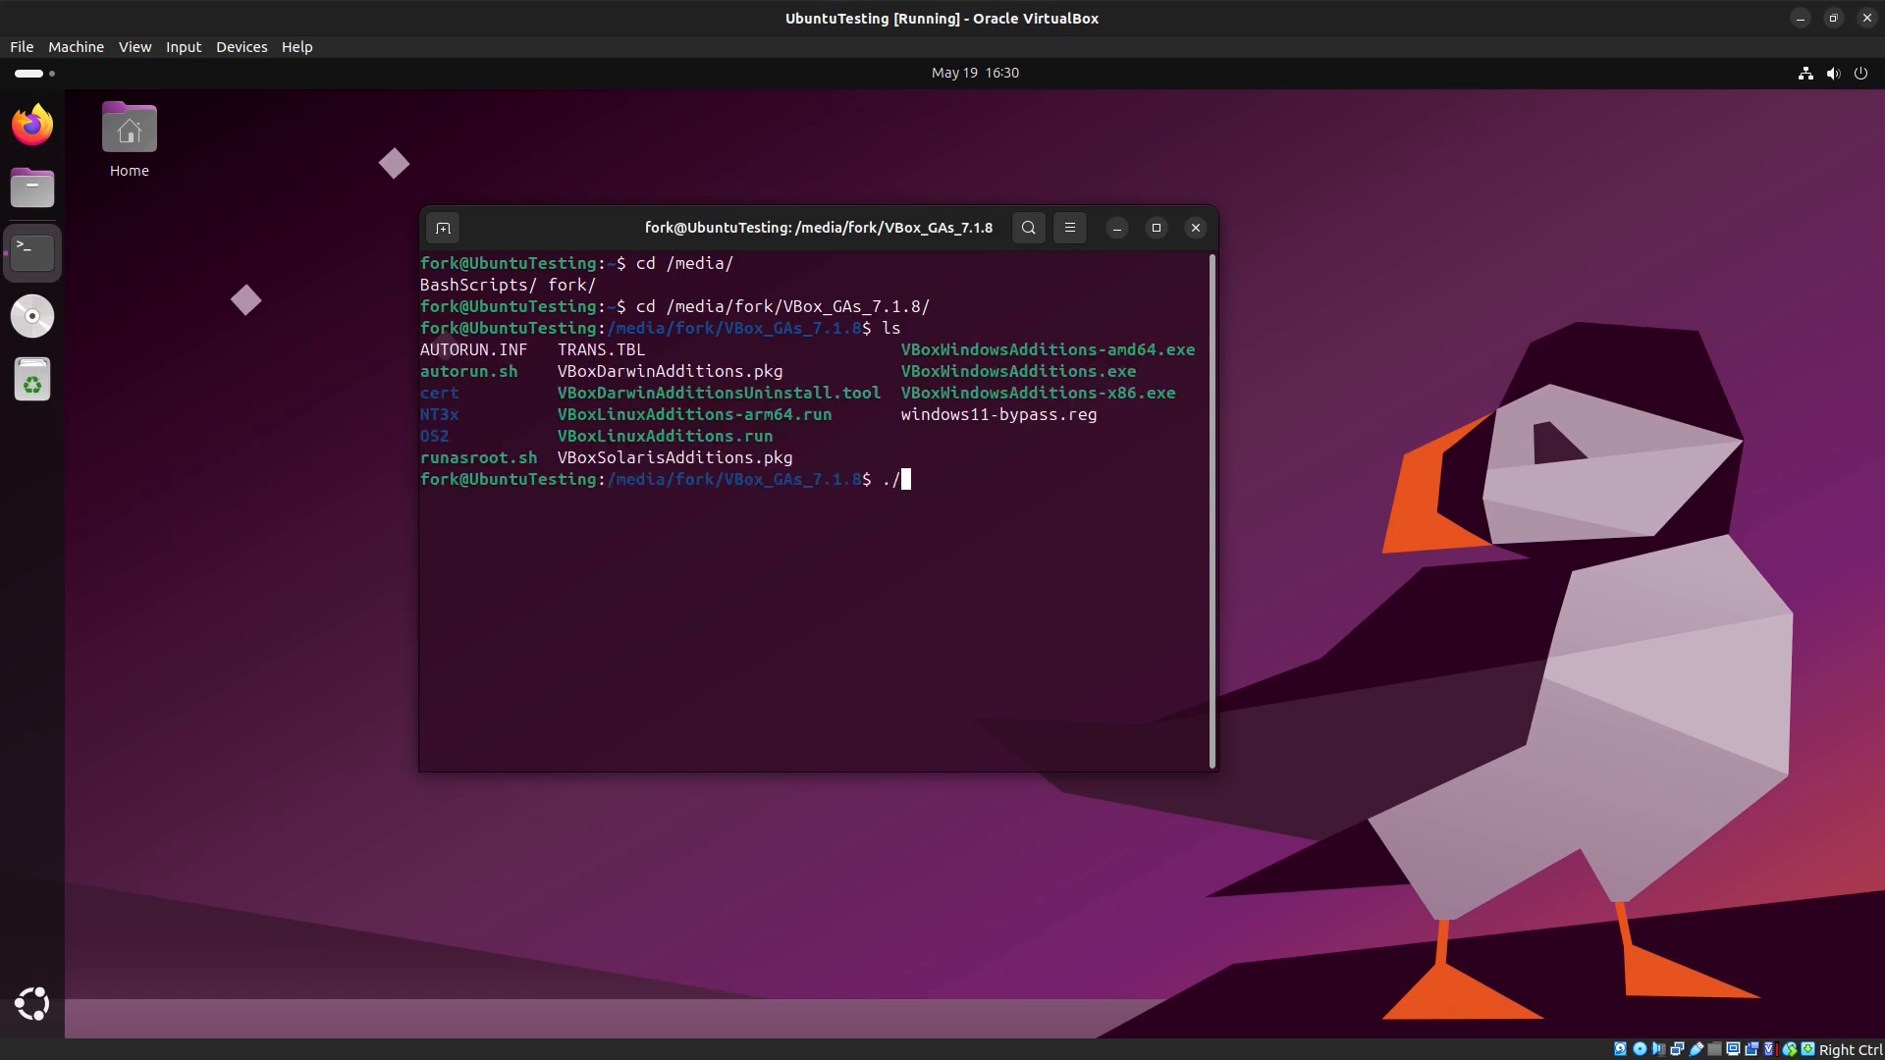
text(as)
key(BackSpace)
text(u)
key(Tab)
key(Return)
text(*****)
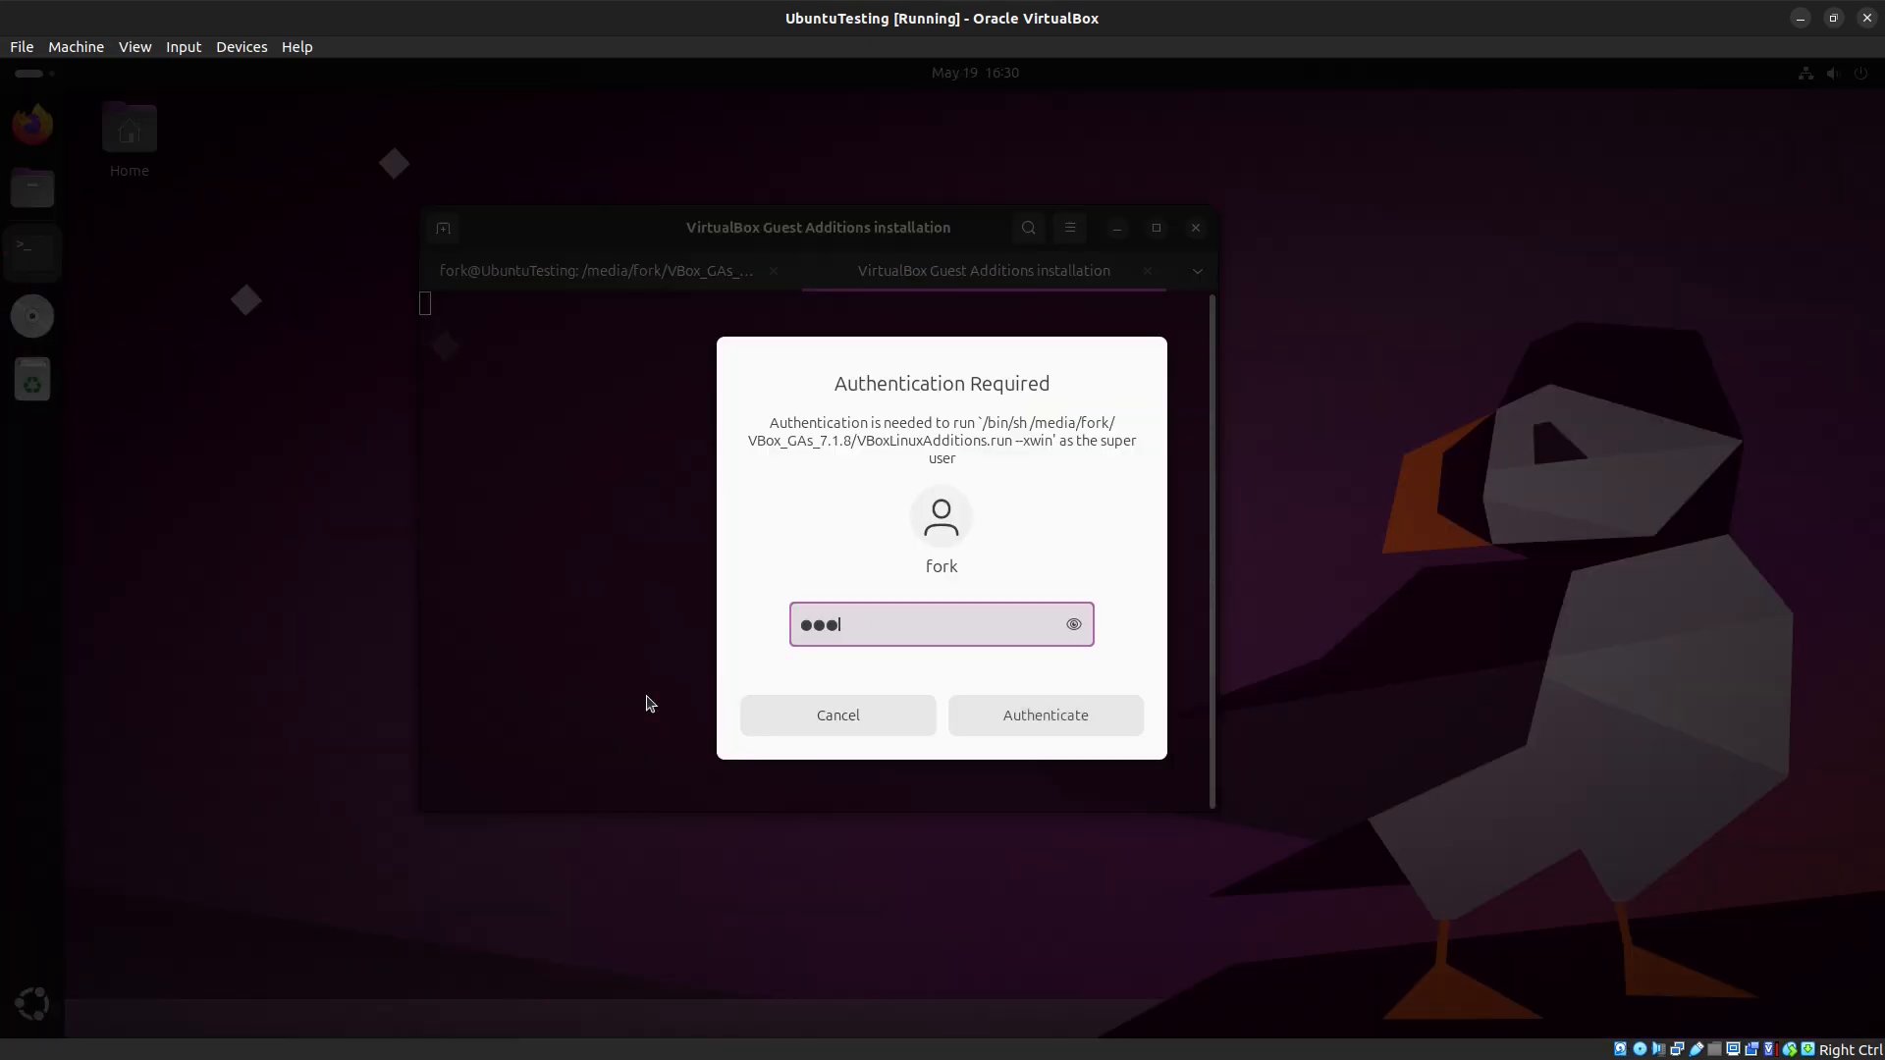
key(Return)
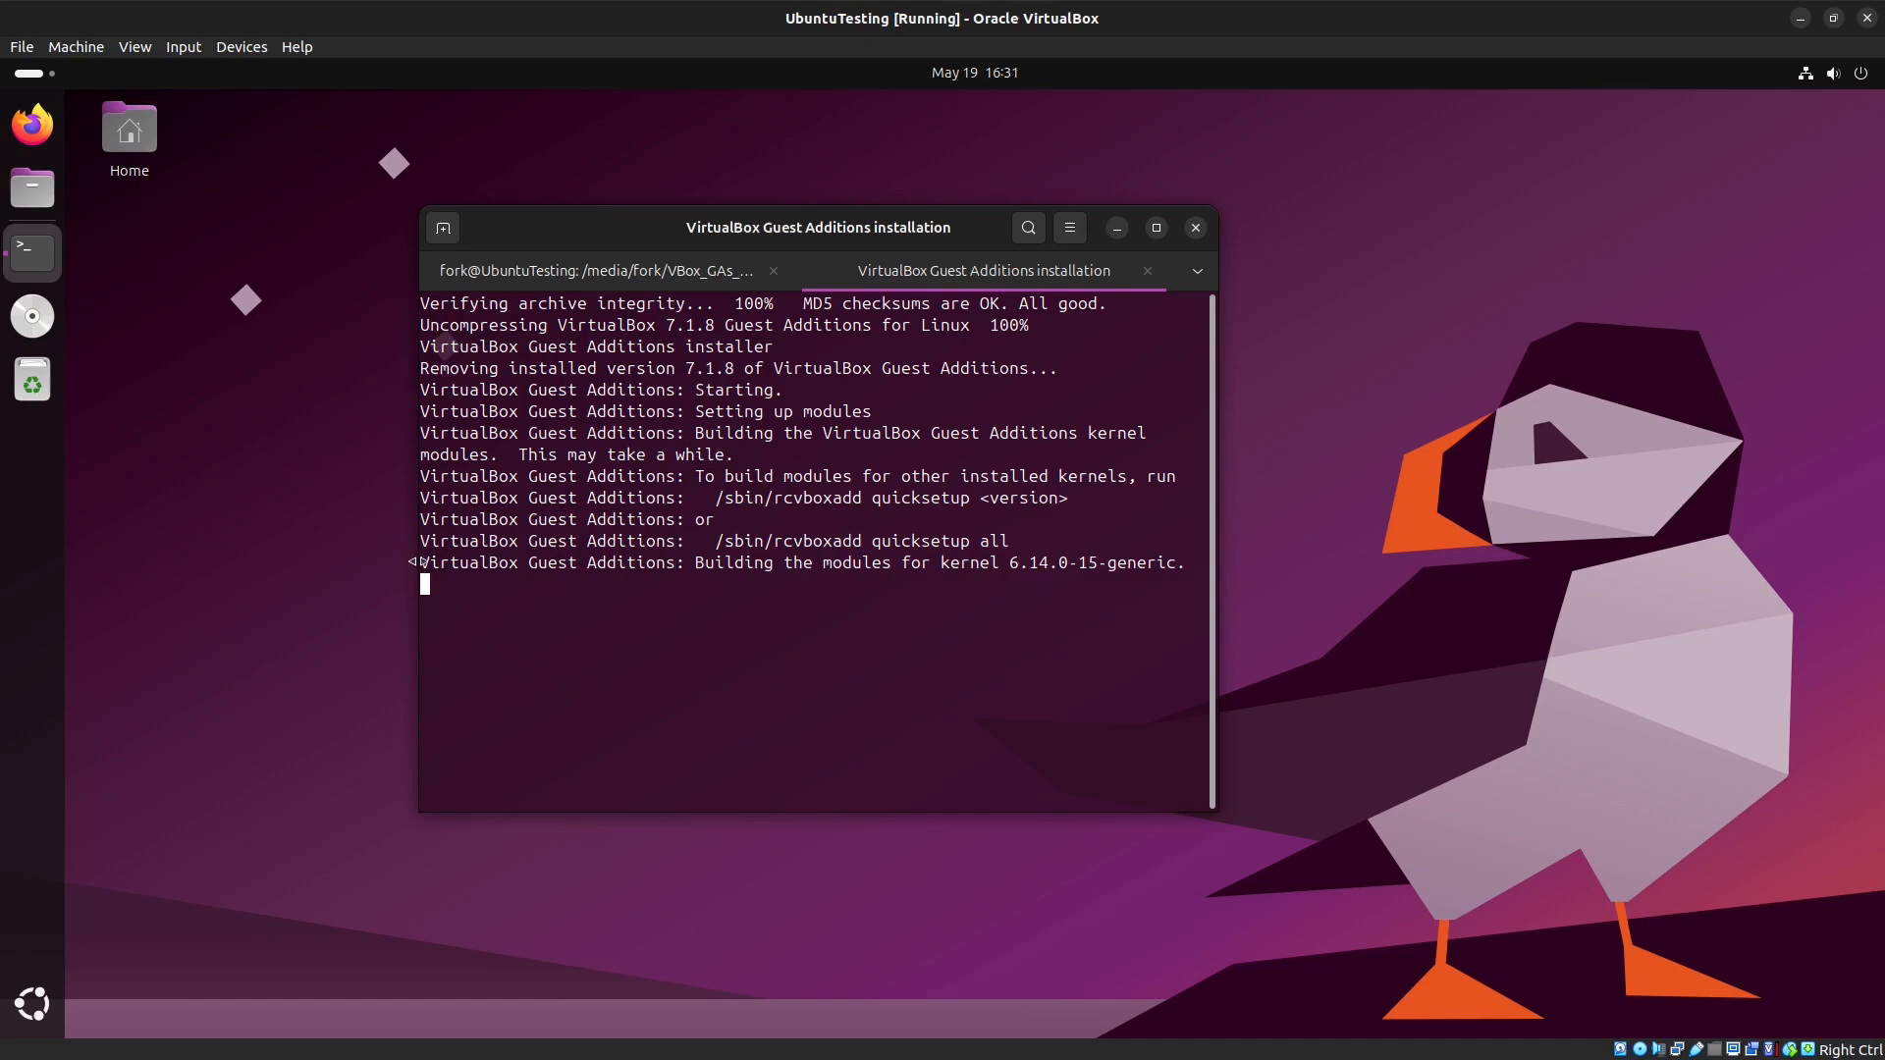
Step: Select the kernel module build line in the installer output and close the installer window
drag(420, 562, 1179, 563)
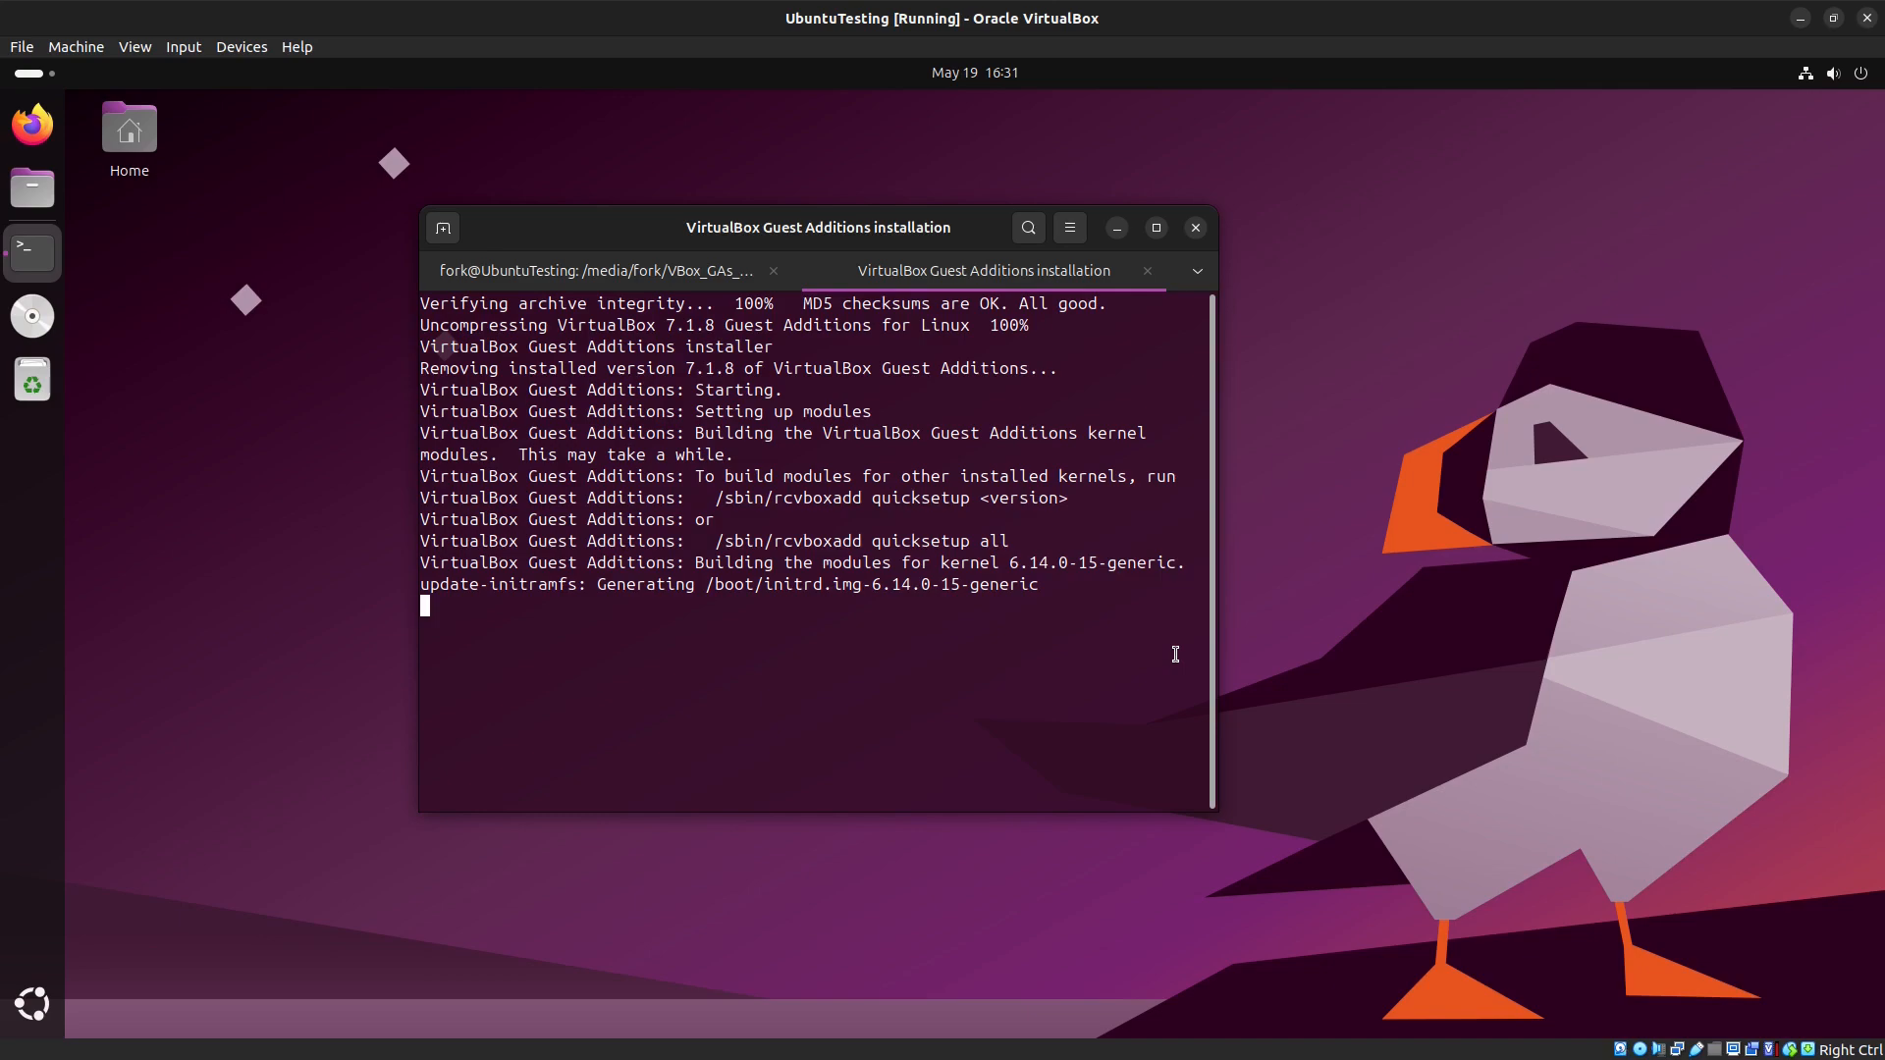
key(Return)
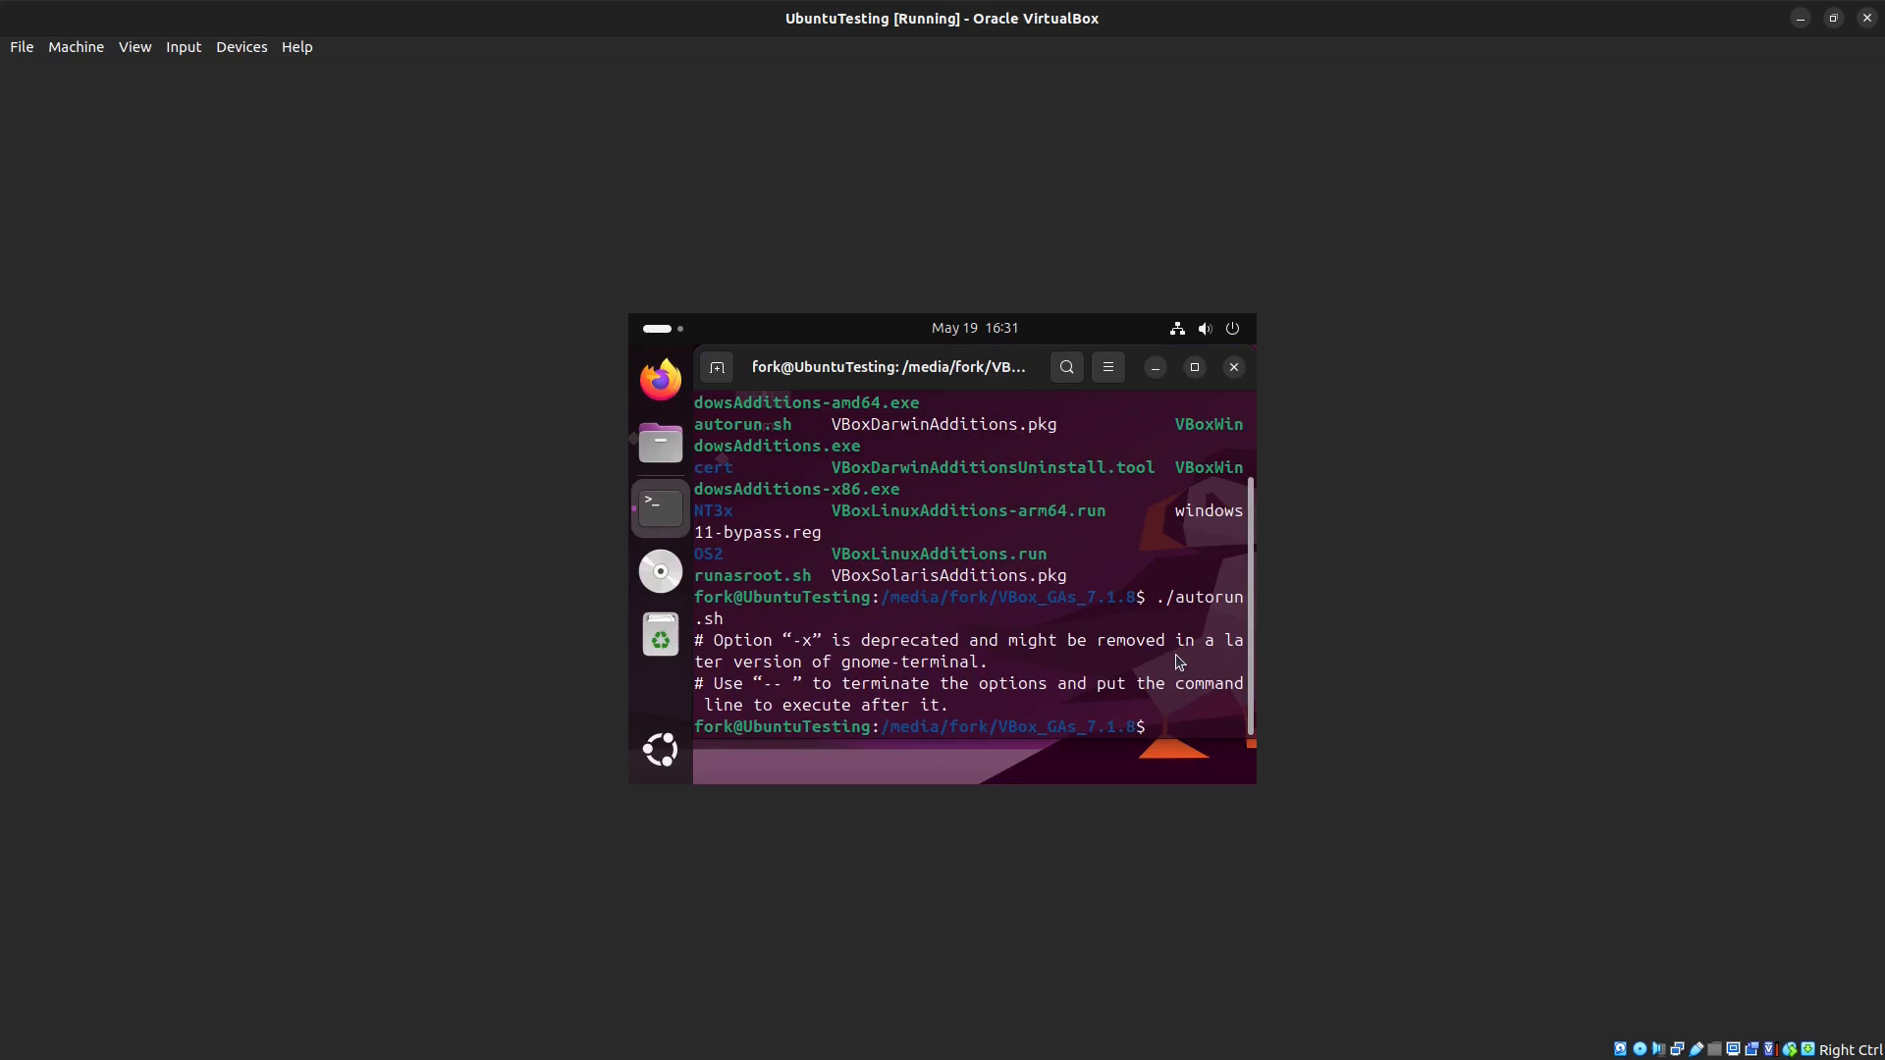
Step: Restore the virtual machine window, apply Adjust Window Size, and enlarge the window by its corner
click(1805, 24)
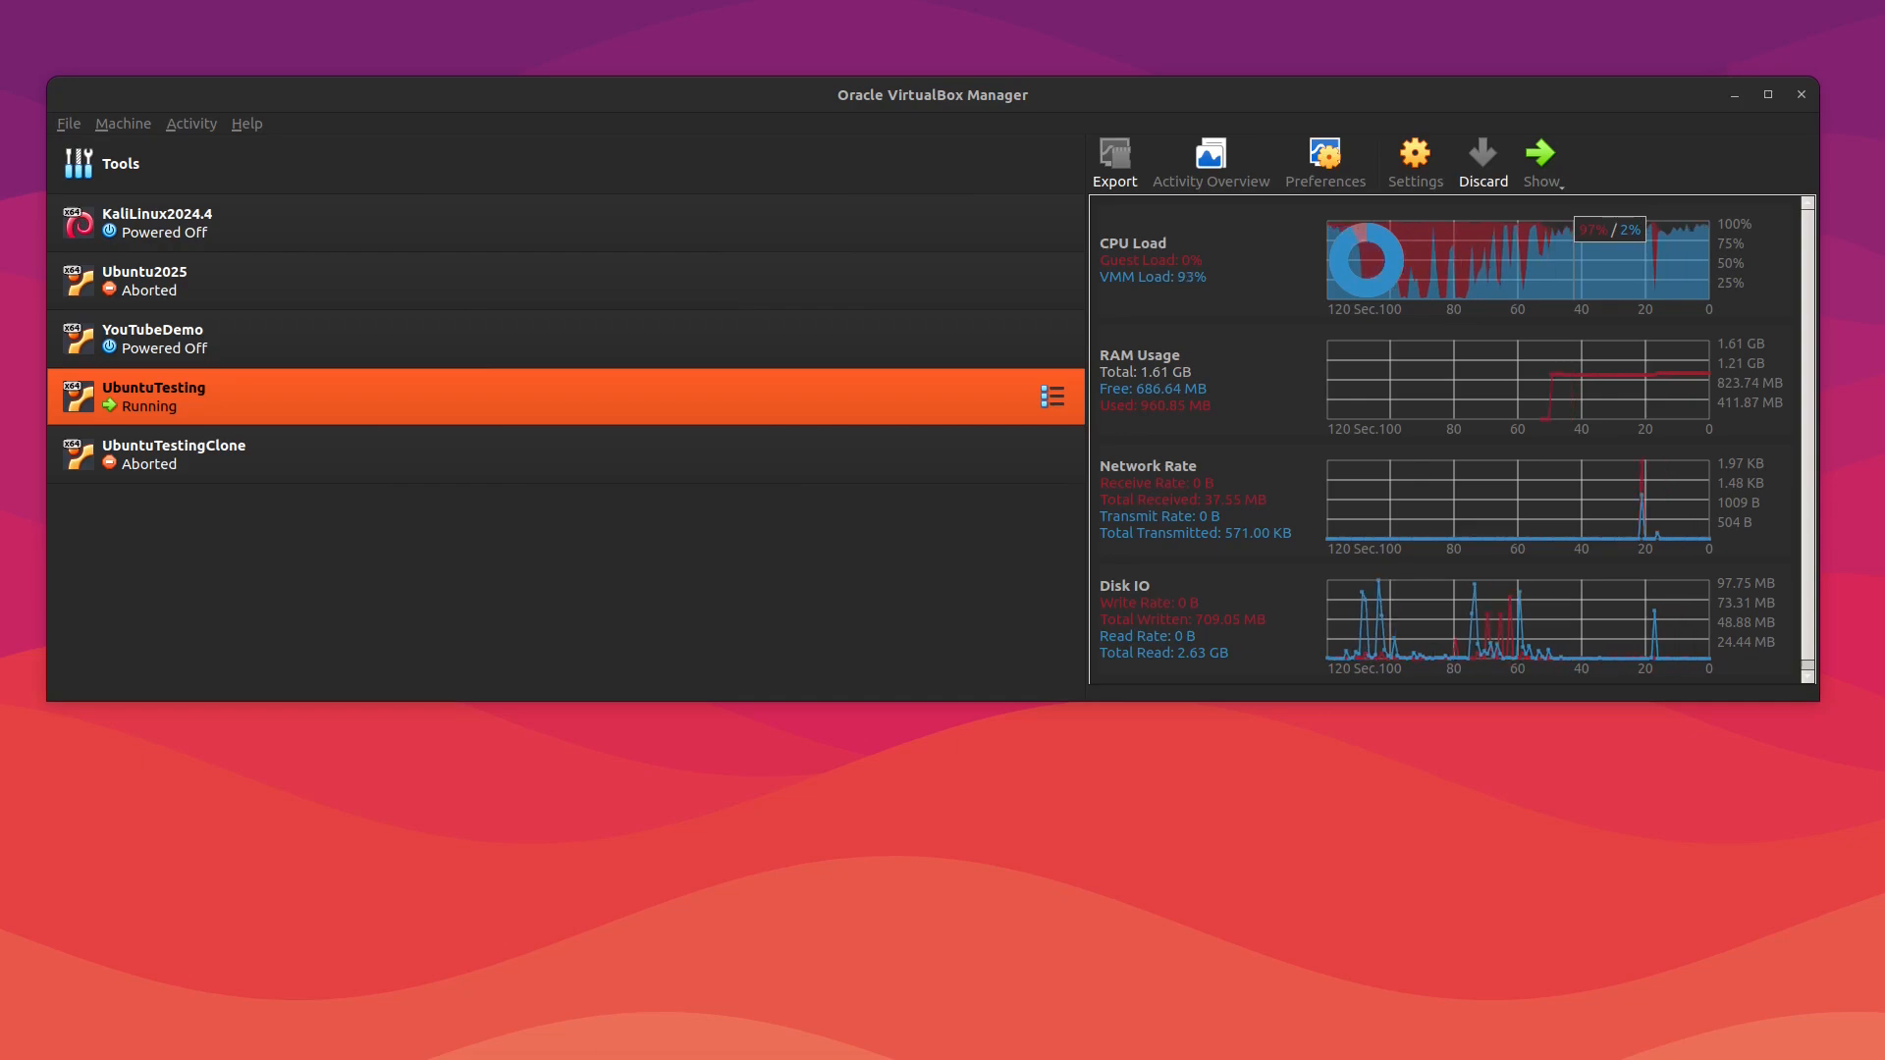
key(alt+Tab)
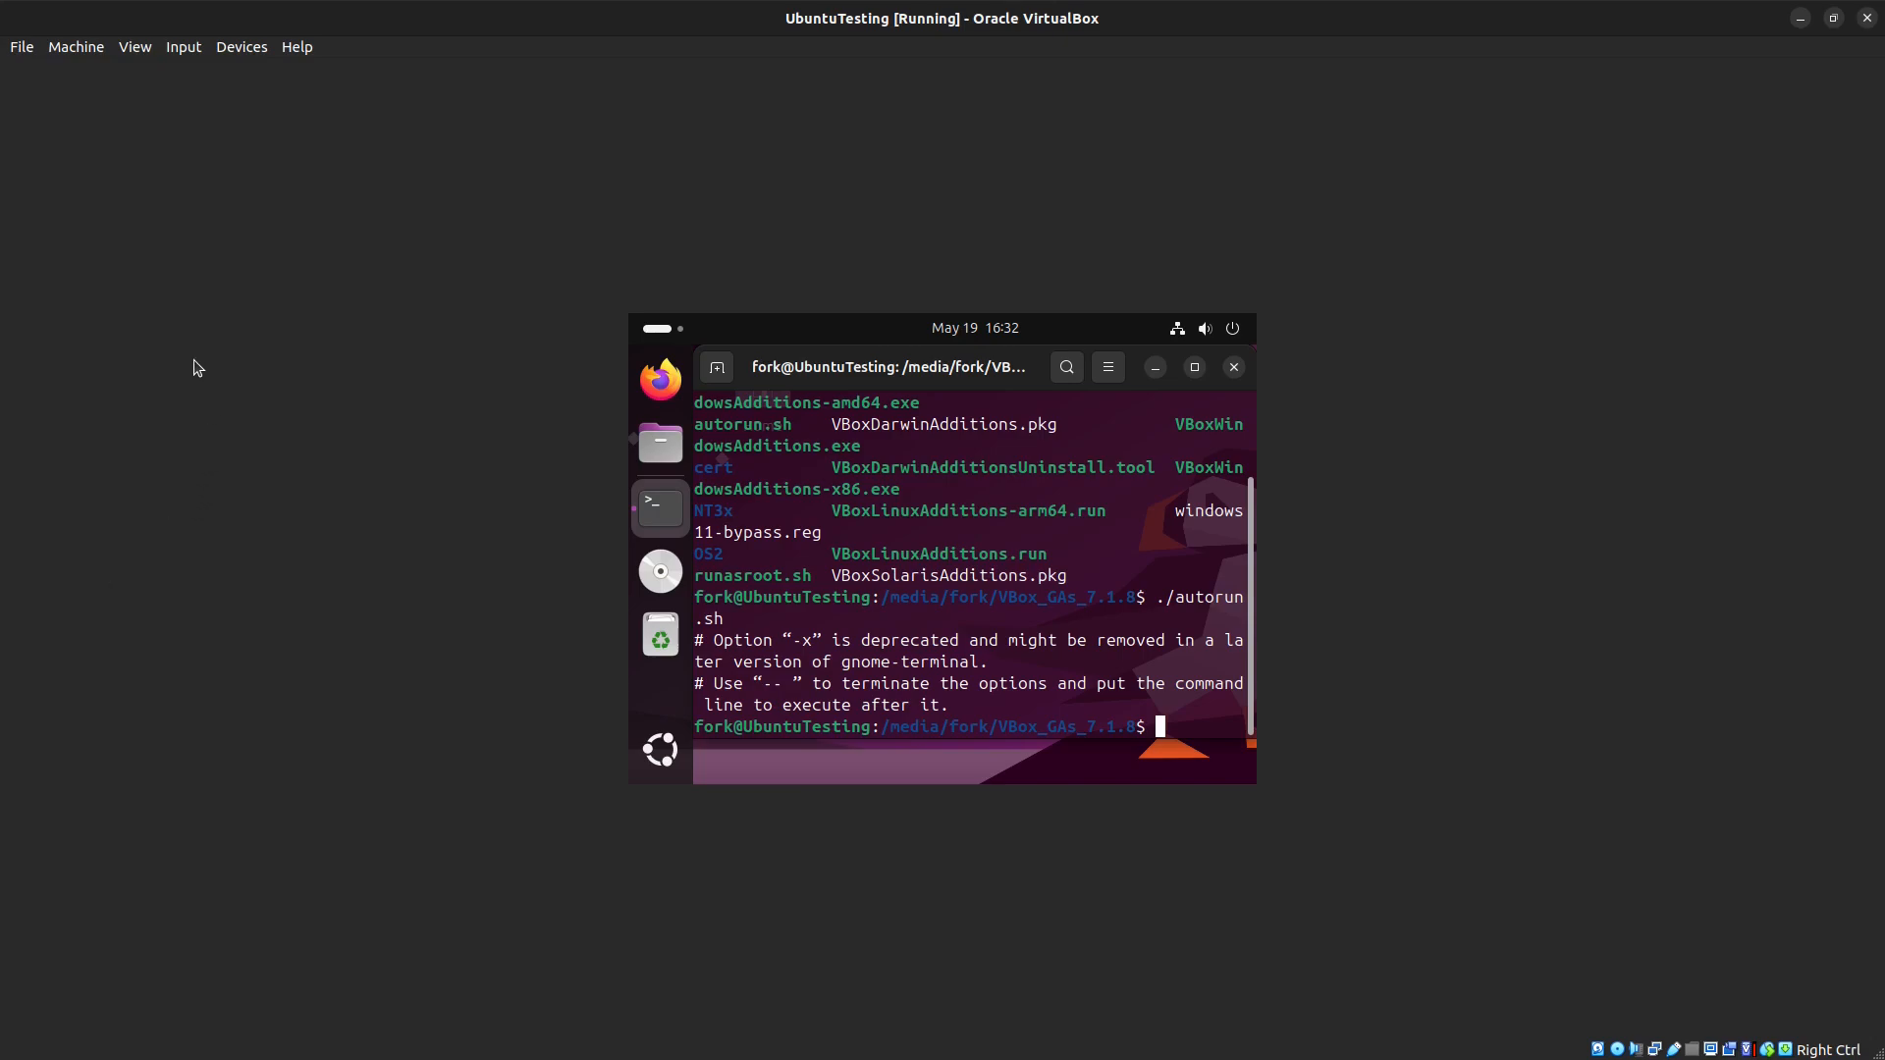
click(135, 49)
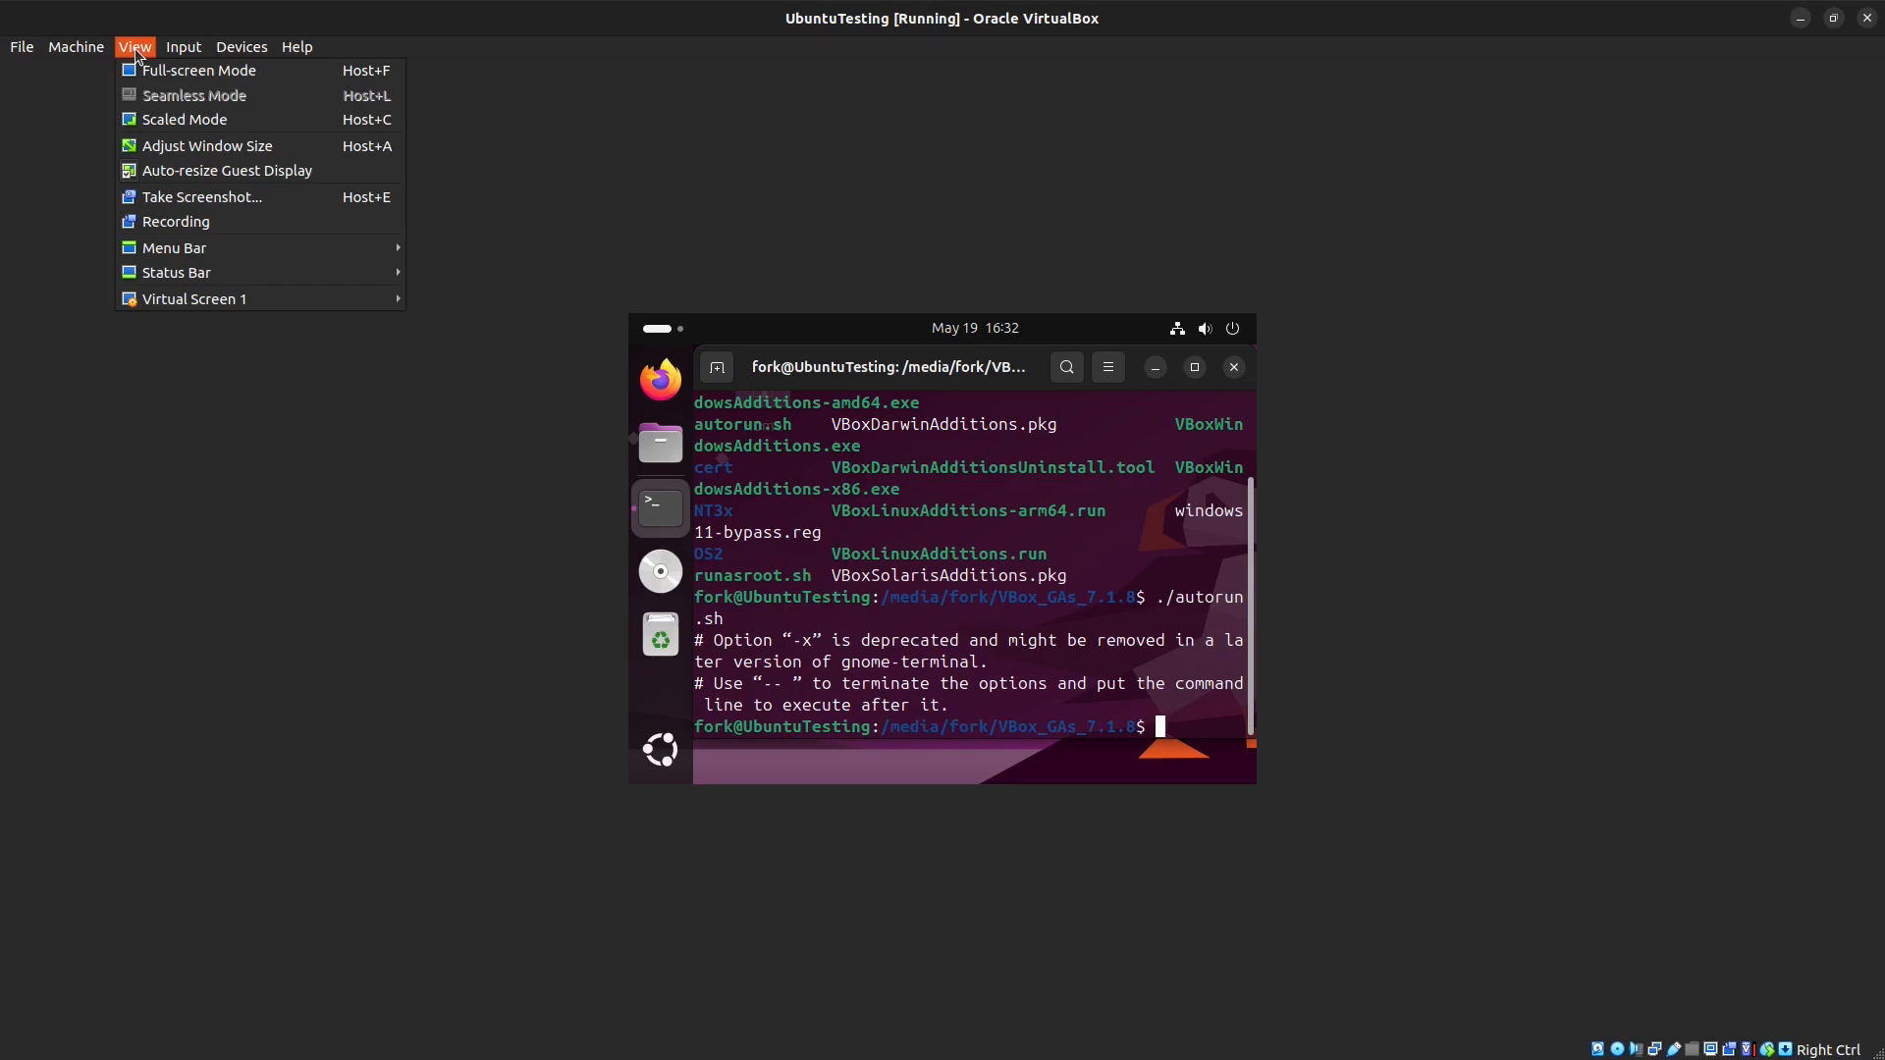
click(170, 147)
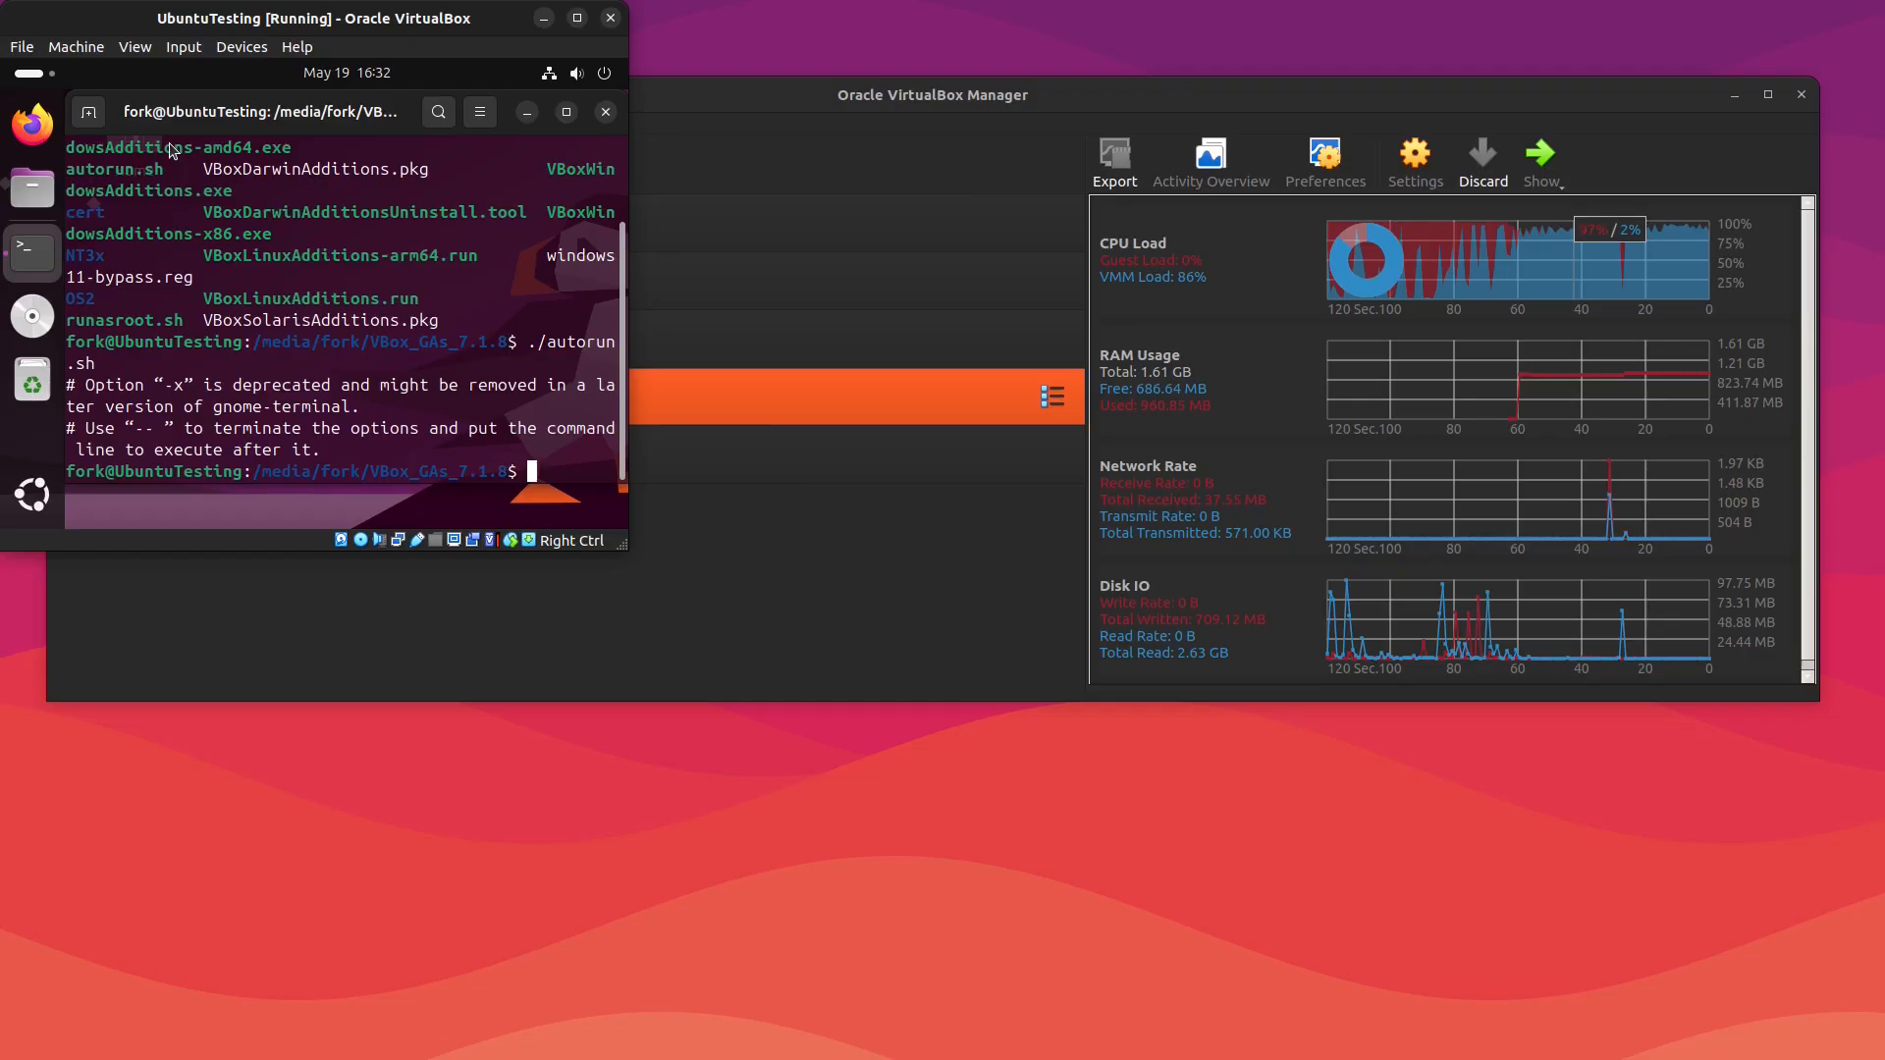
drag(625, 543, 1497, 913)
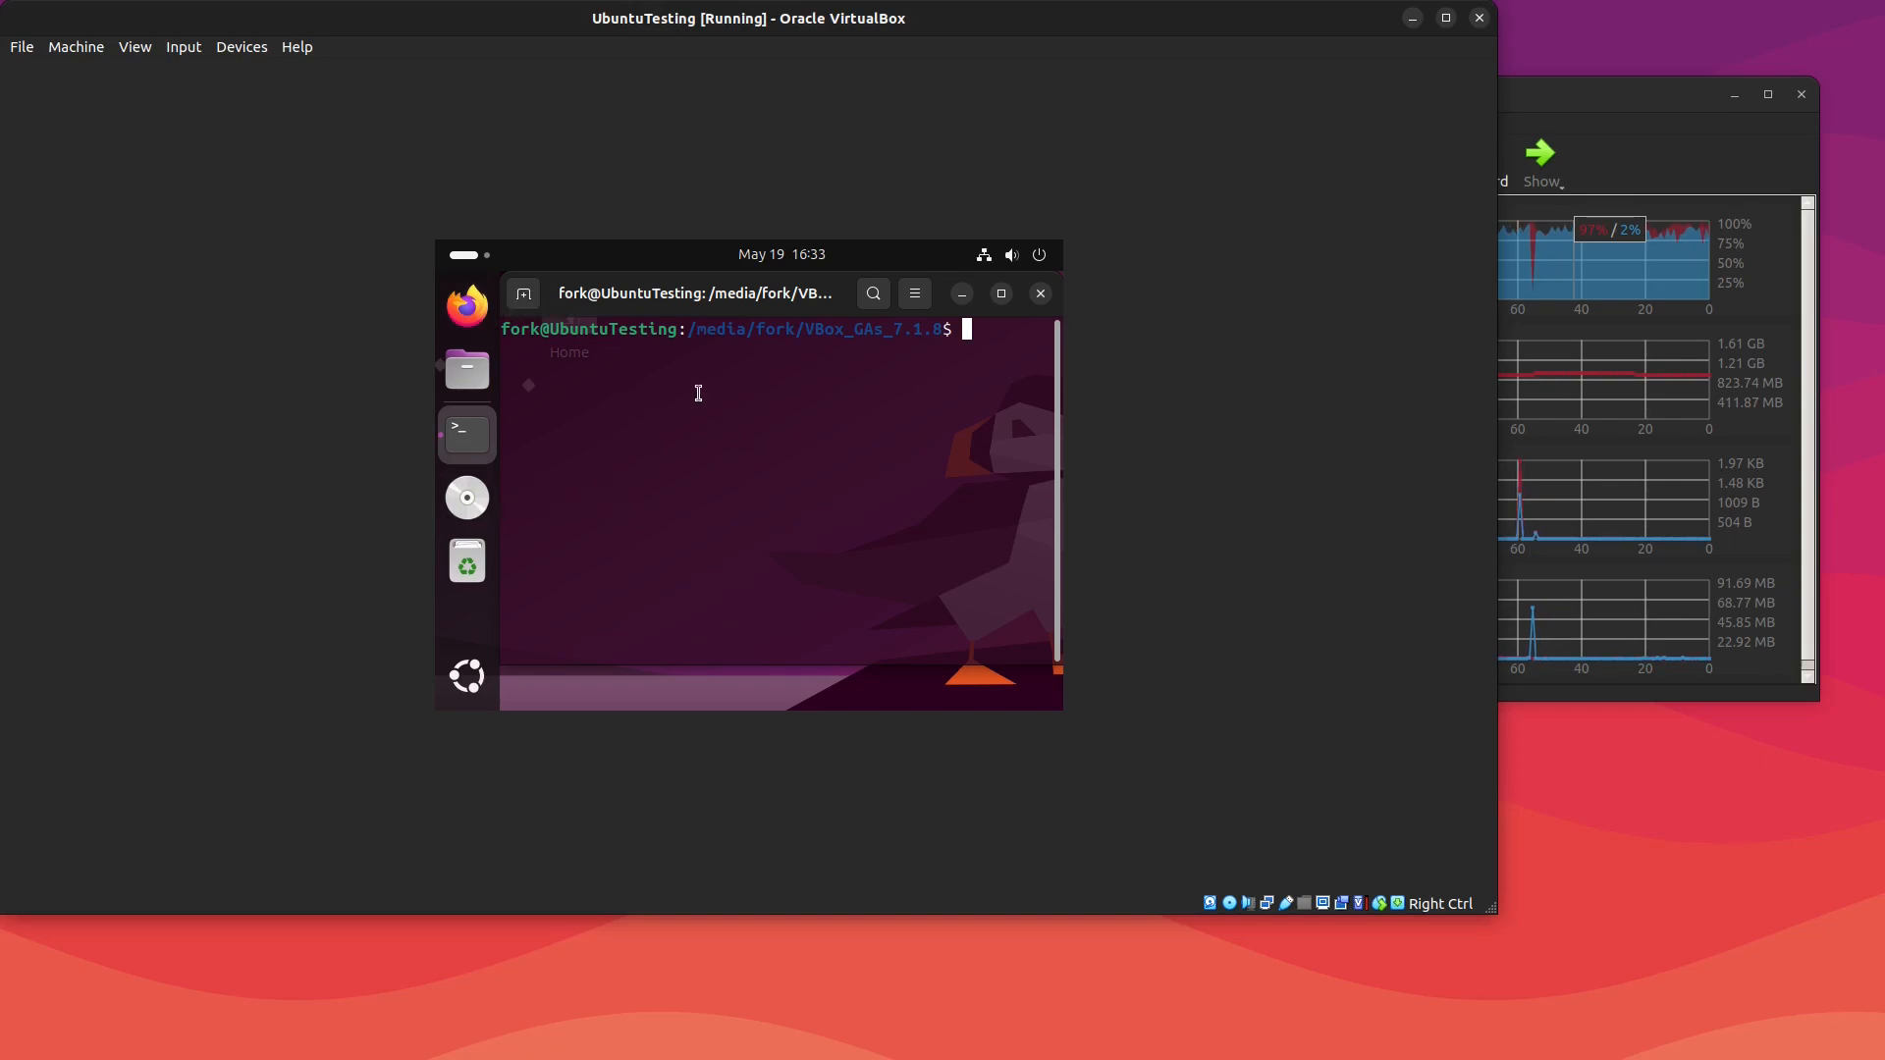
Step: Reload the Guest Additions modules with rcvboxadd reload, rerun it with sudo, and clear the terminal
text(r)
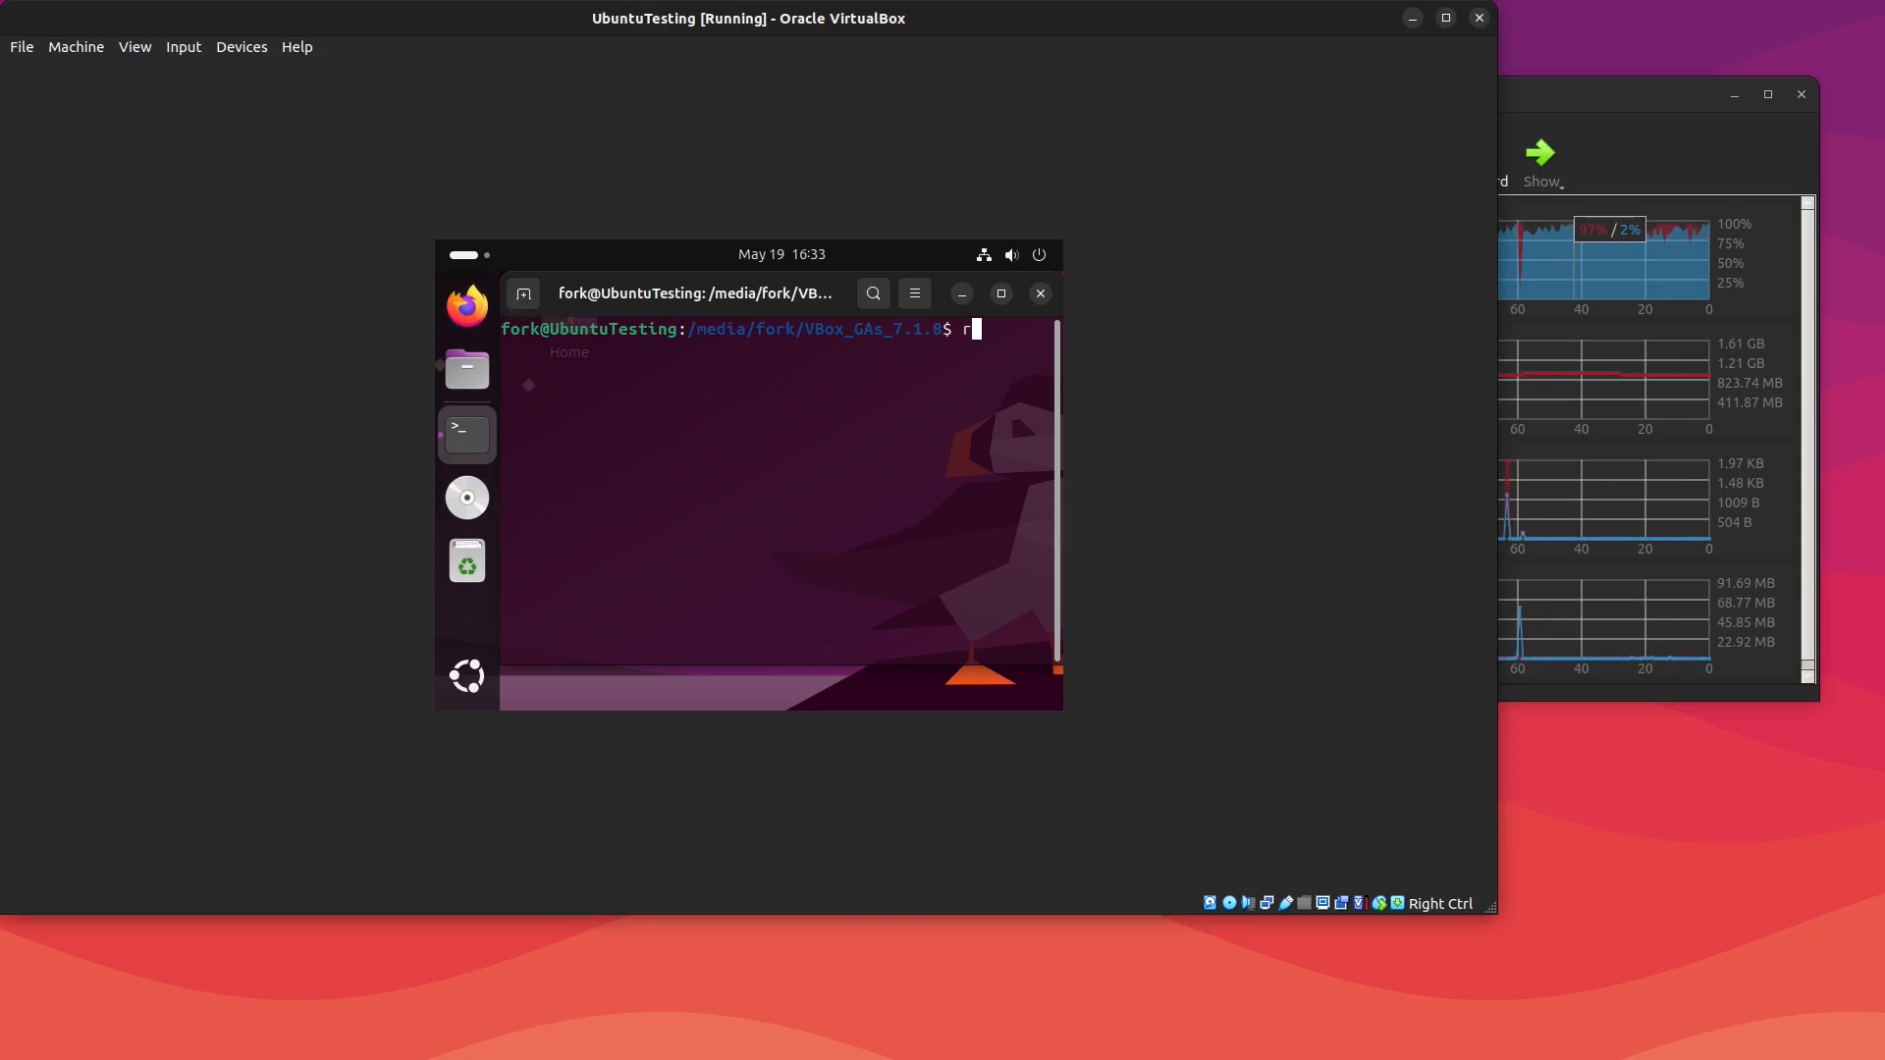
text(cvbox)
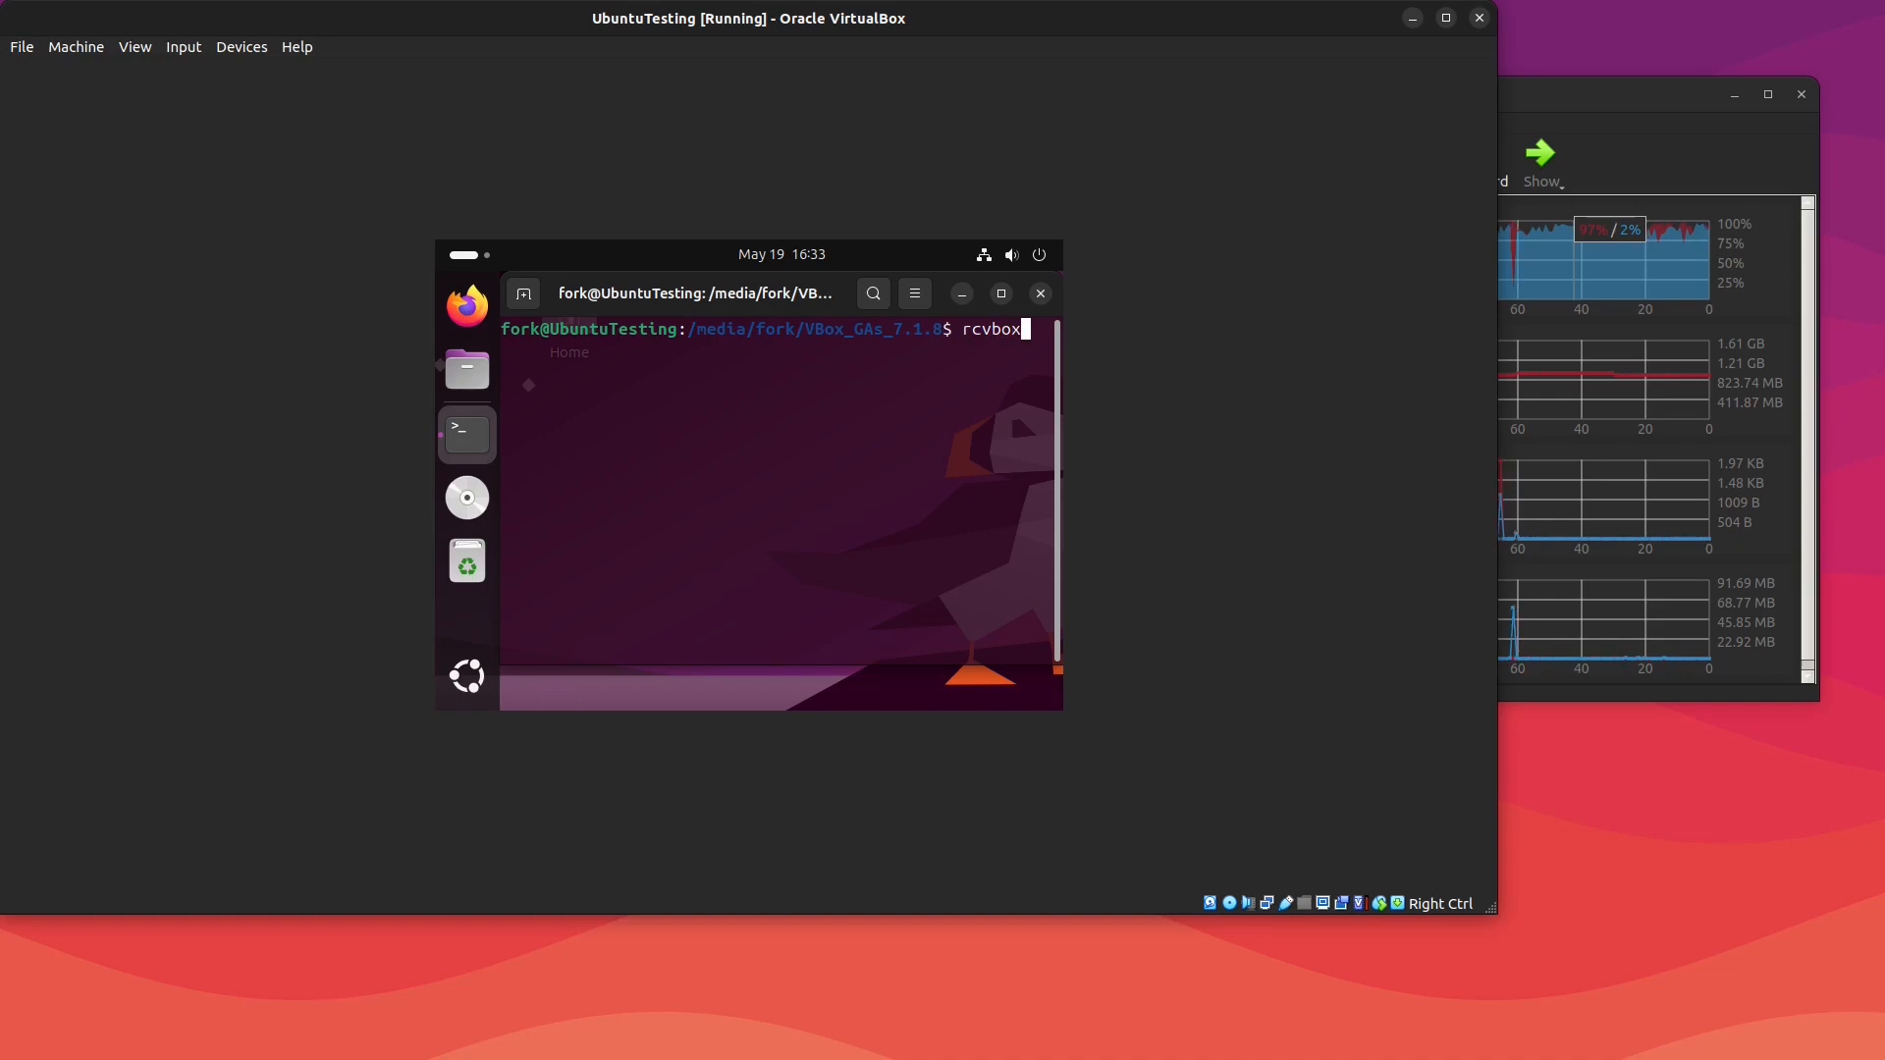
text(add)
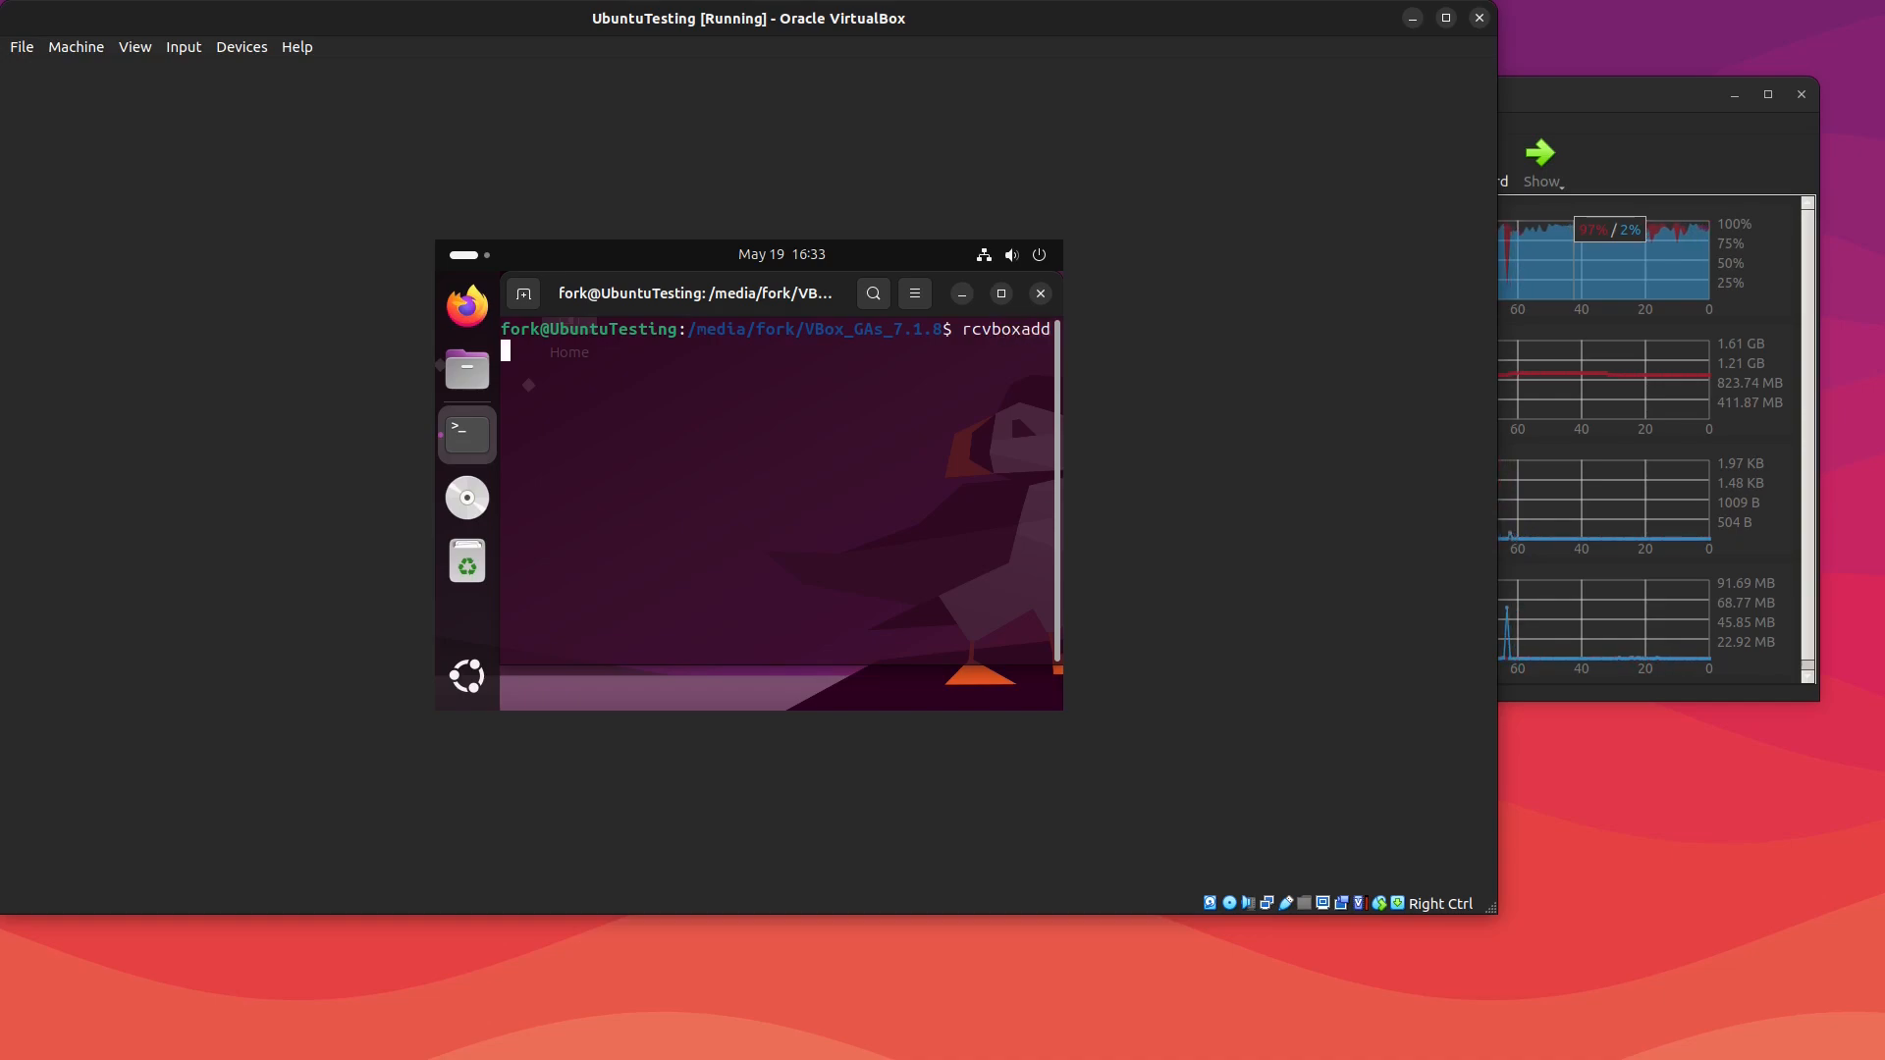
text( reload)
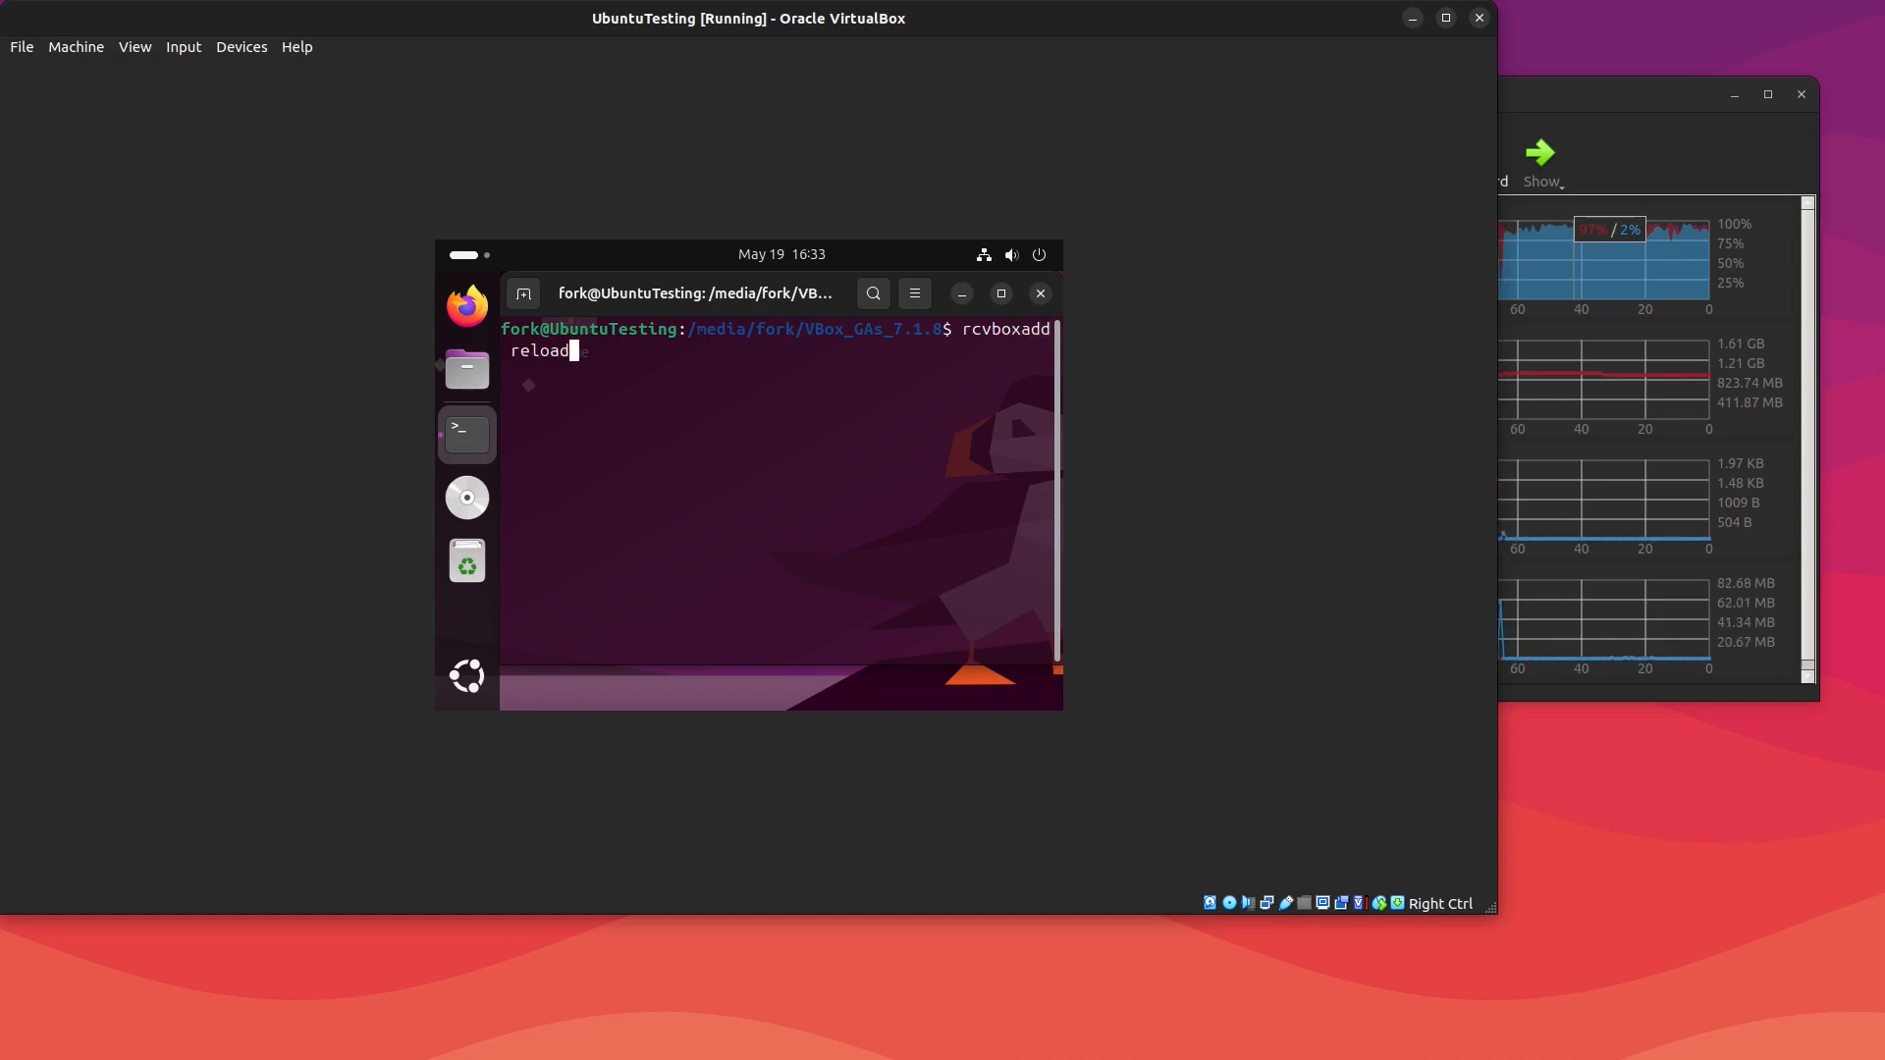
key(Return)
key(Up)
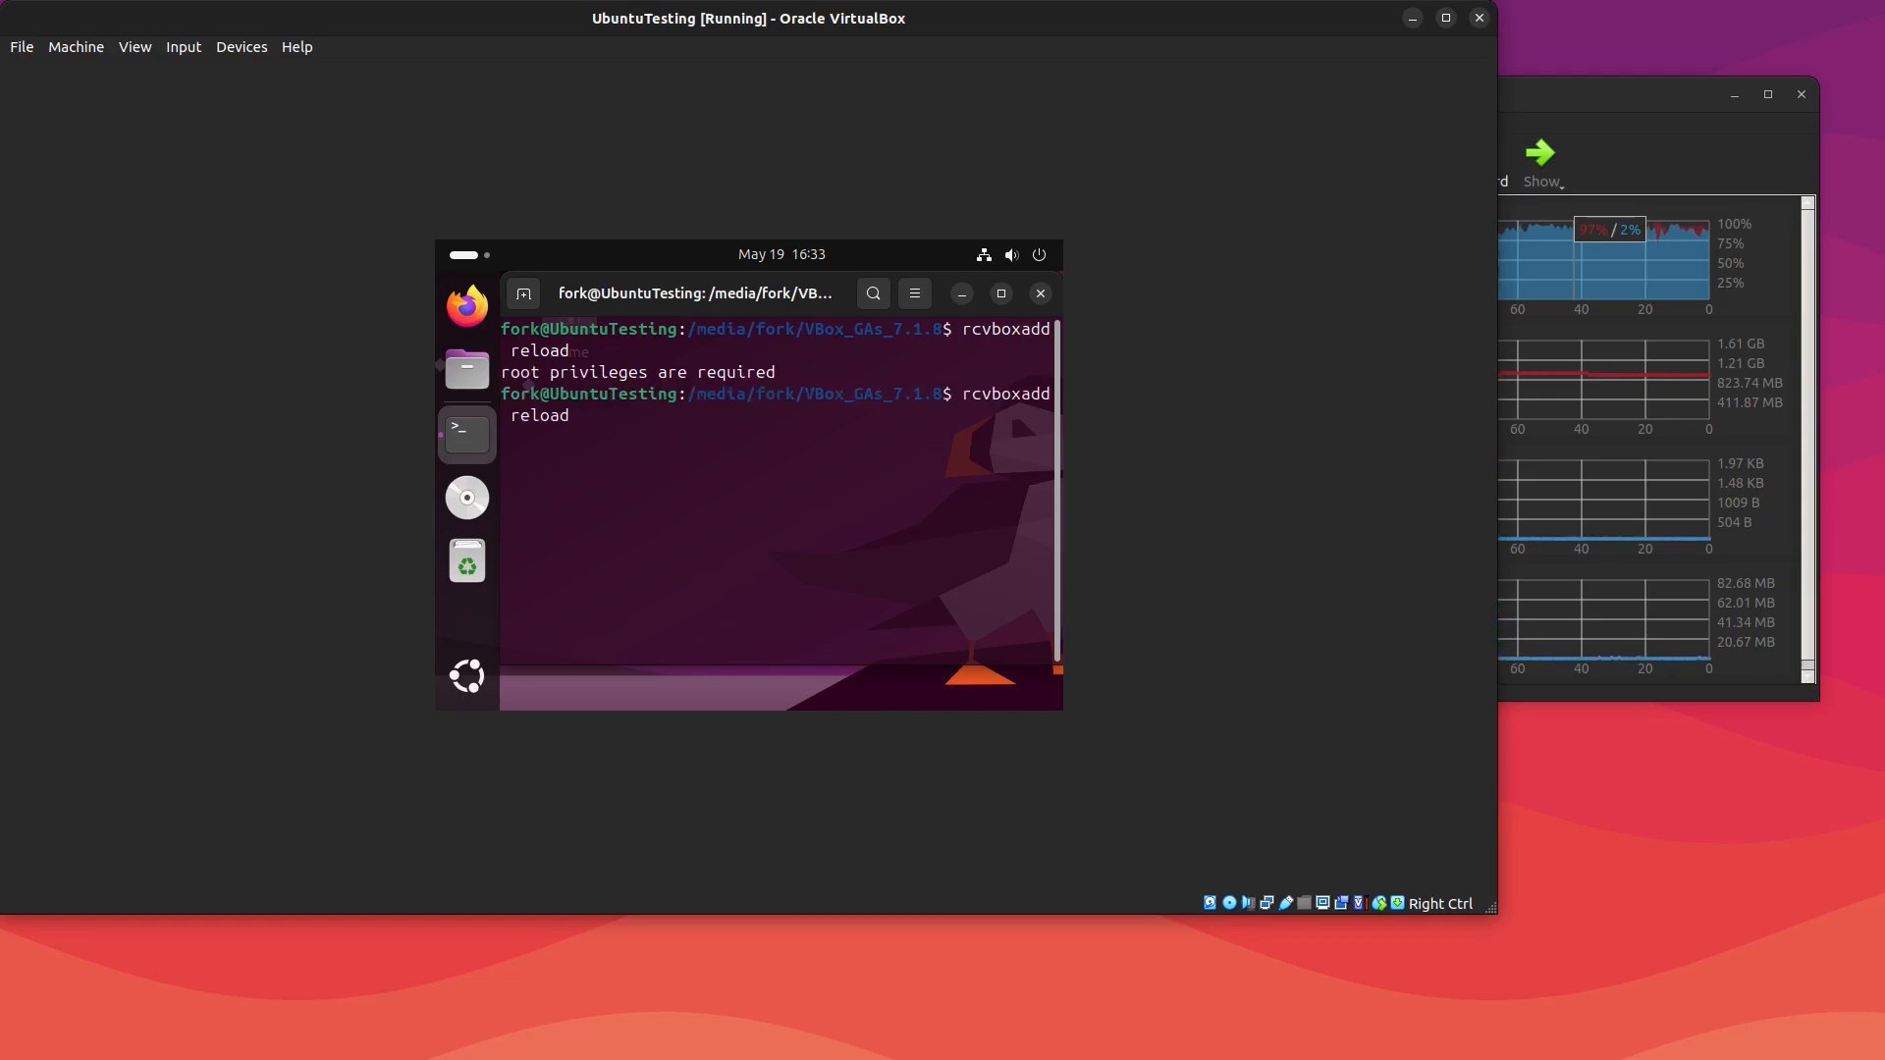
key(Home)
text(sudo)
key(Return)
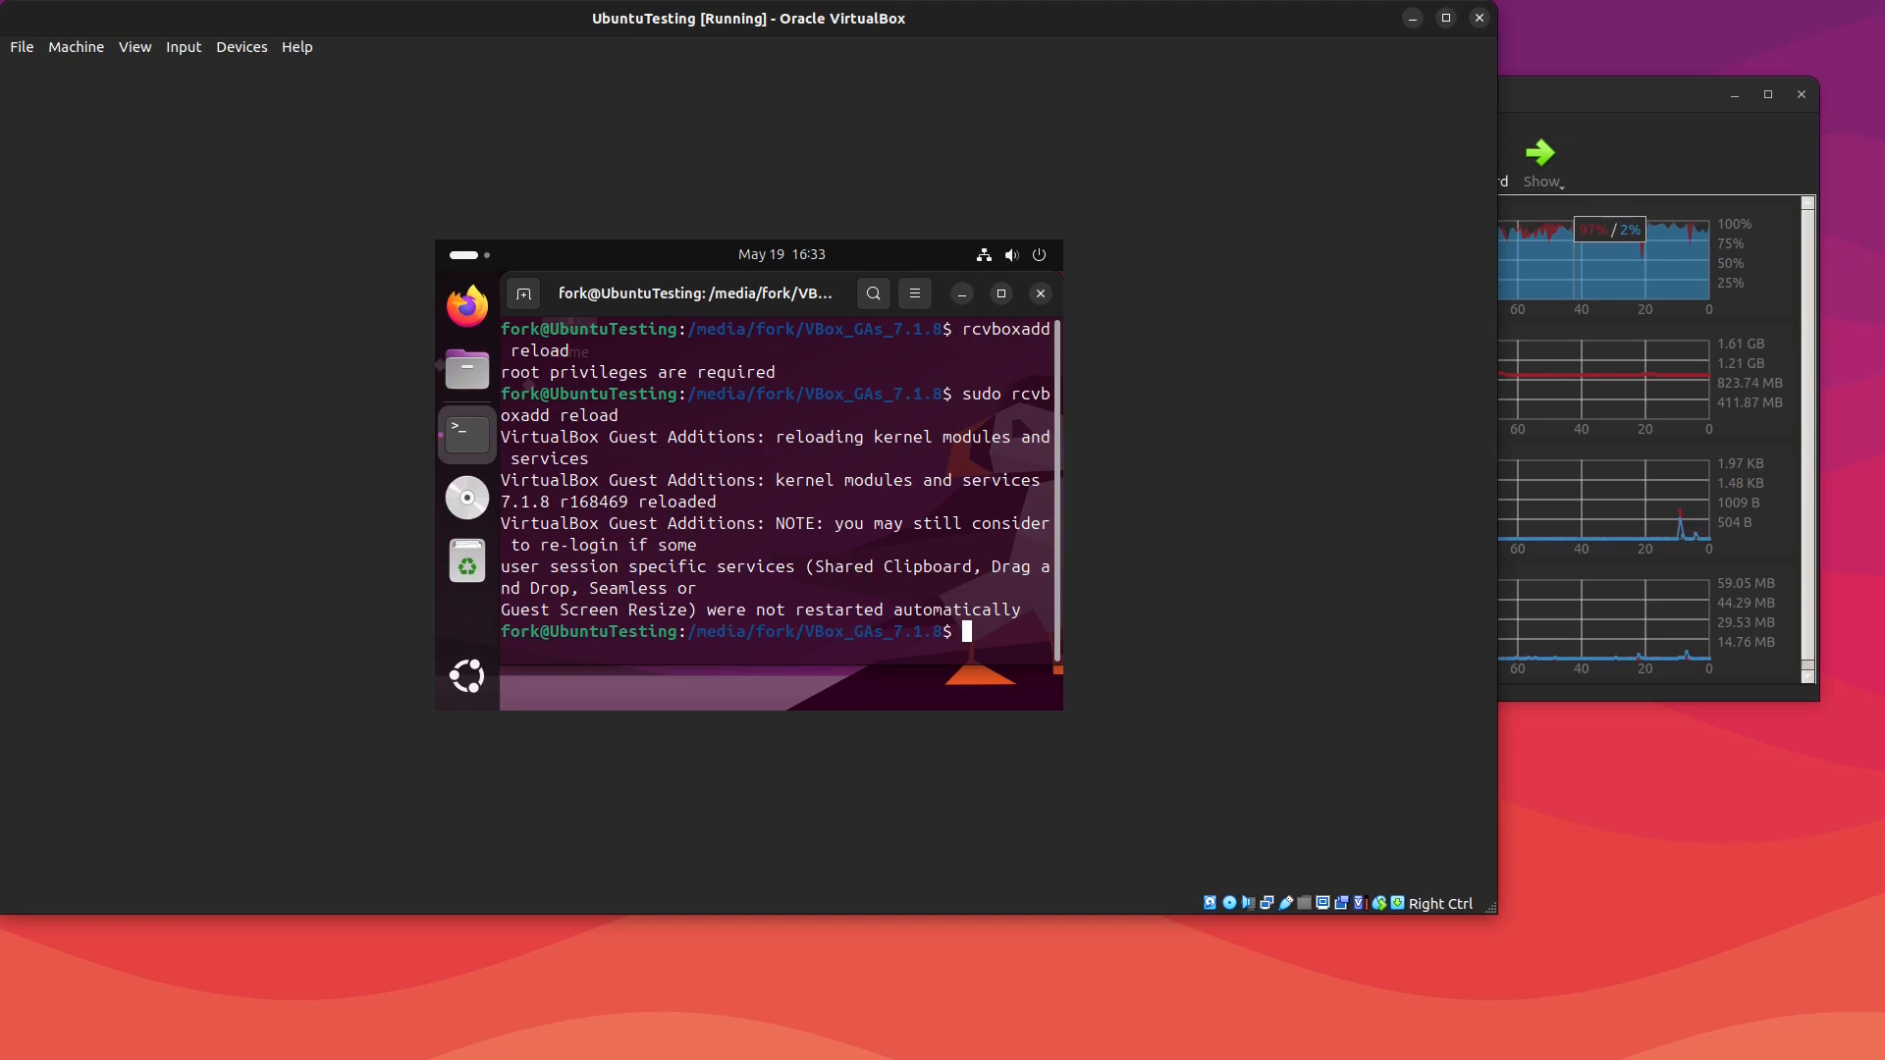
text(clear)
key(Return)
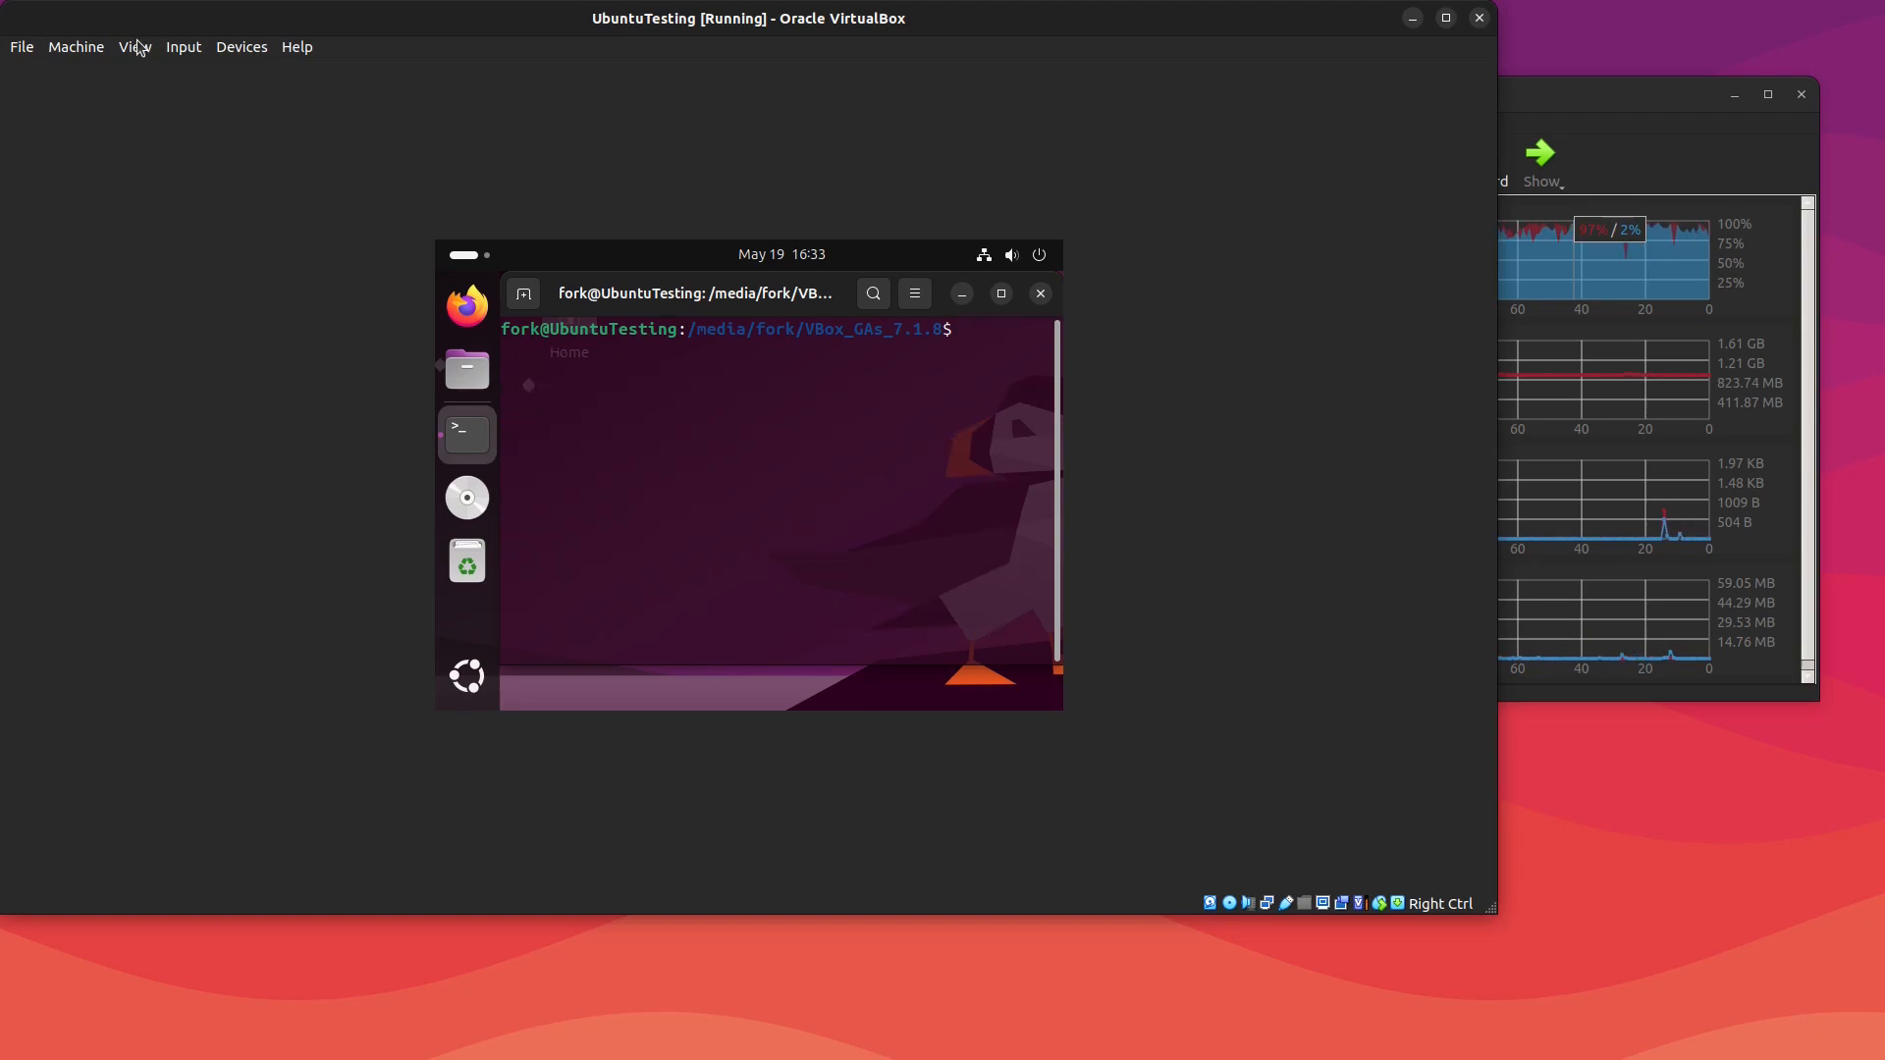
Step: Apply Adjust Window Size to the virtual machine window and reposition it over the manager
click(135, 46)
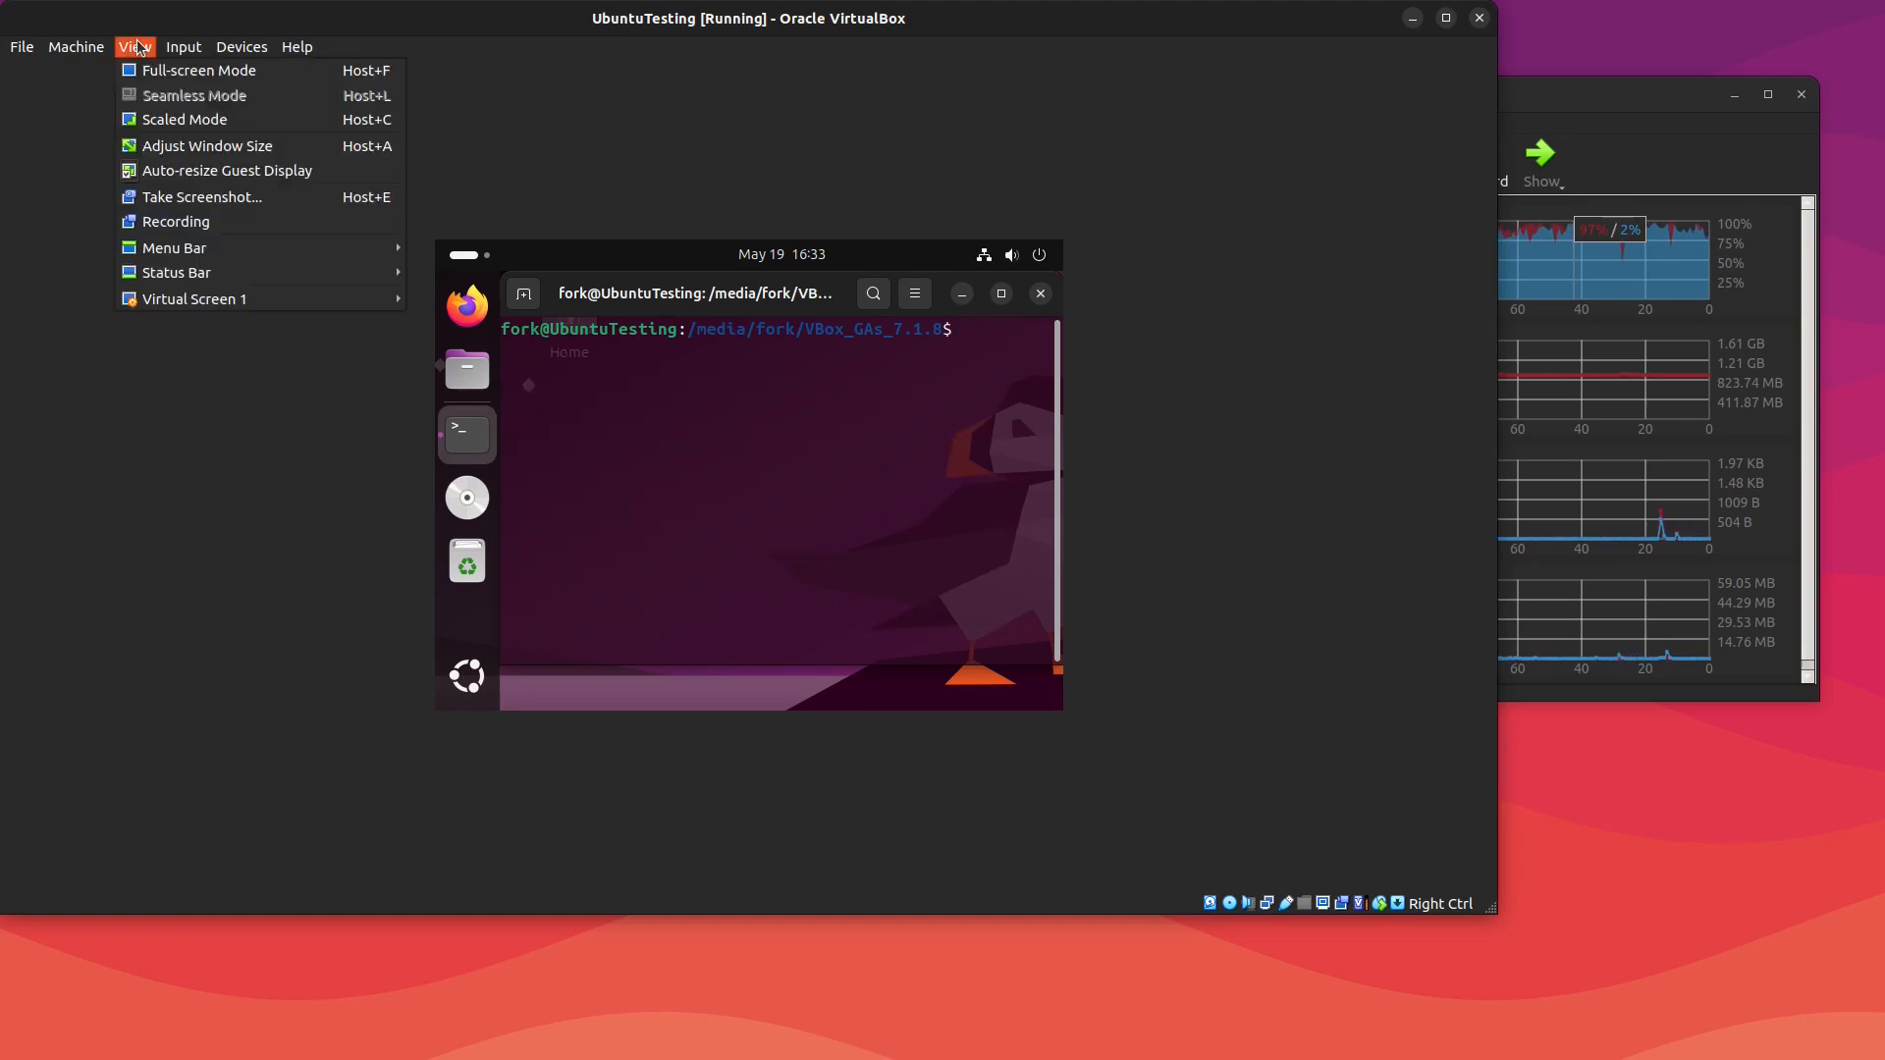
click(192, 149)
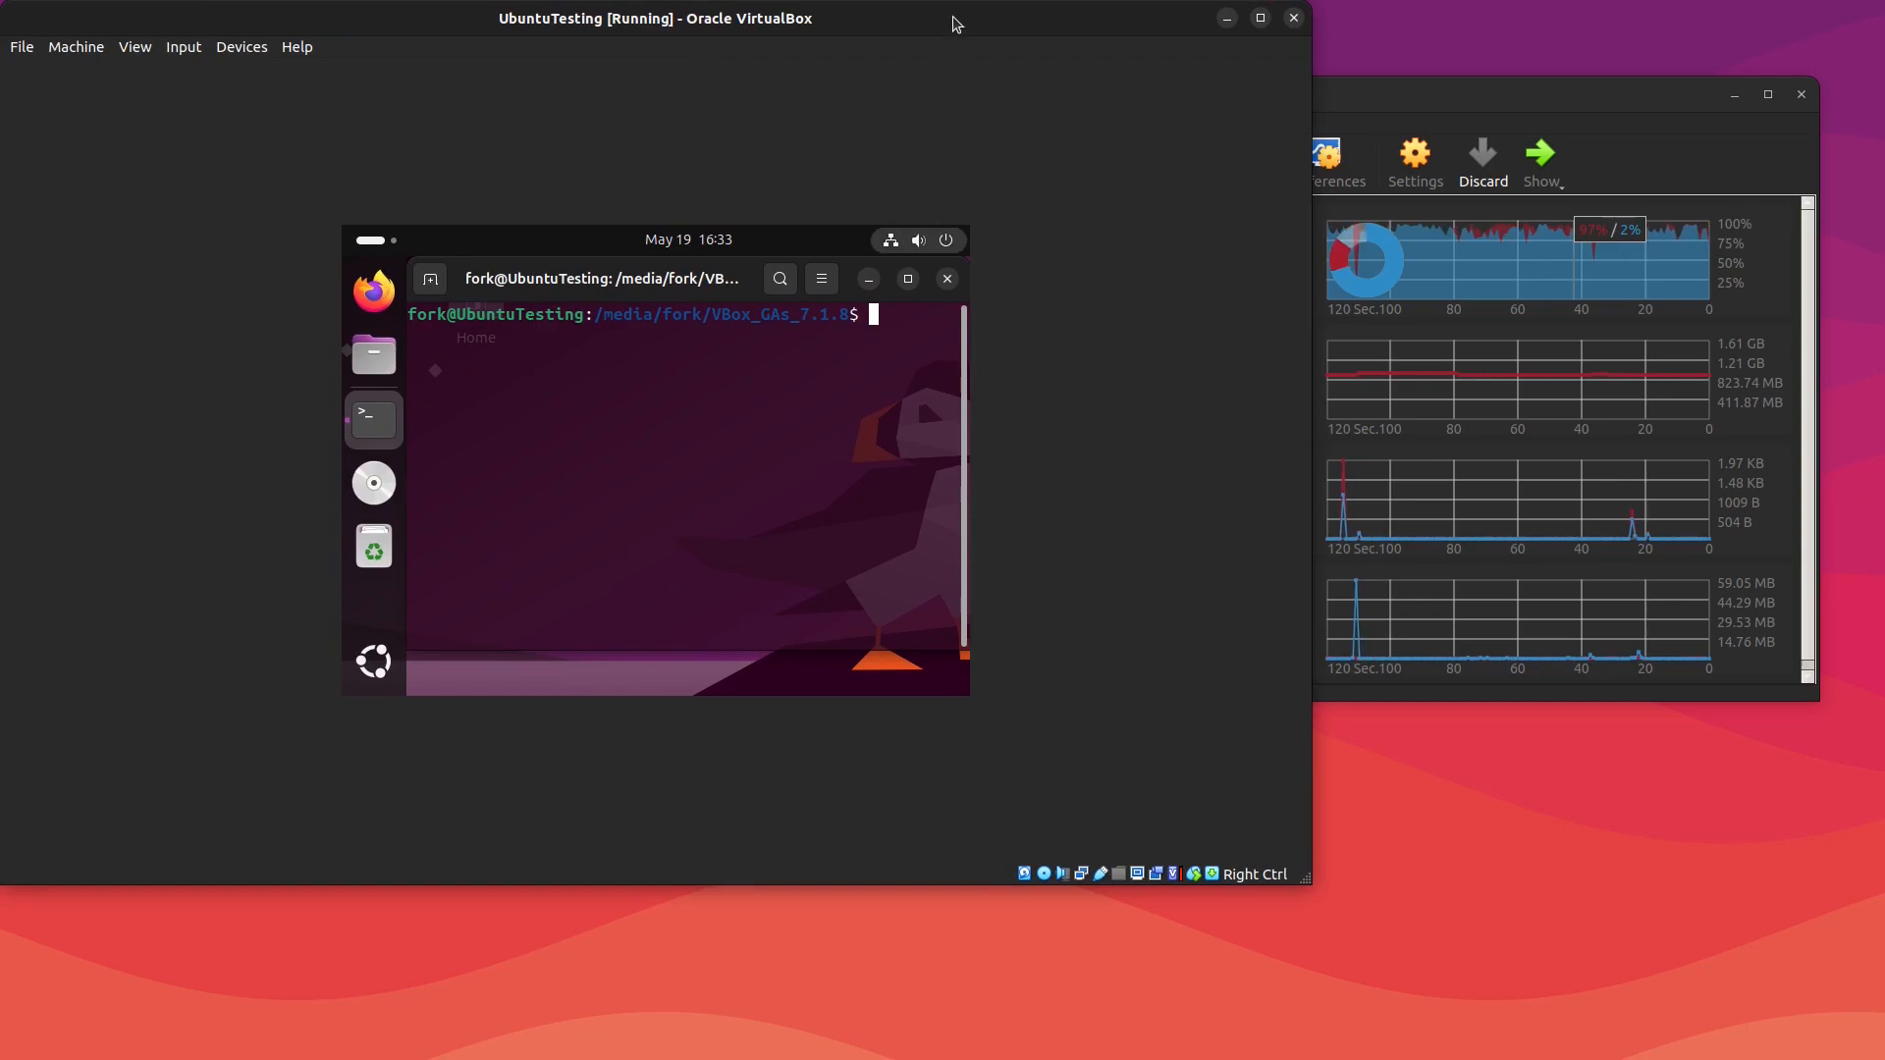
drag(956, 21, 1033, 806)
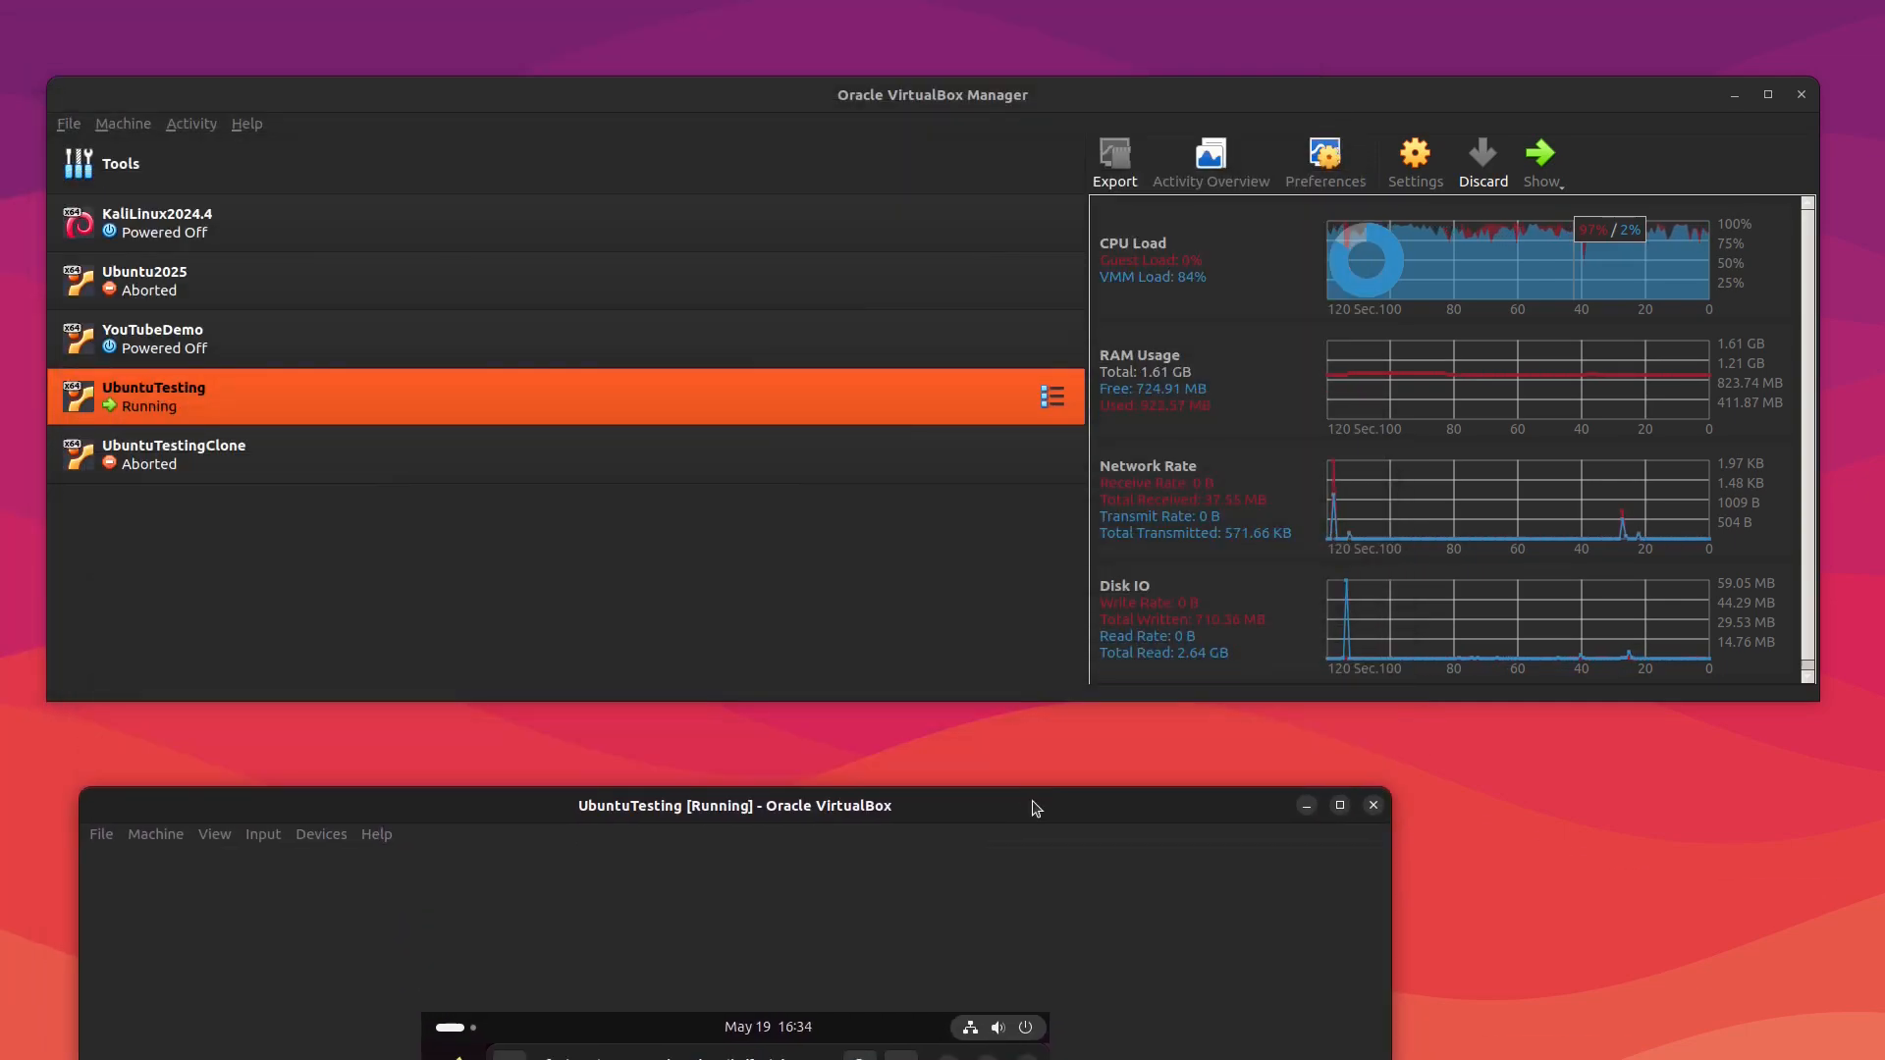
mouse_move(1430, 401)
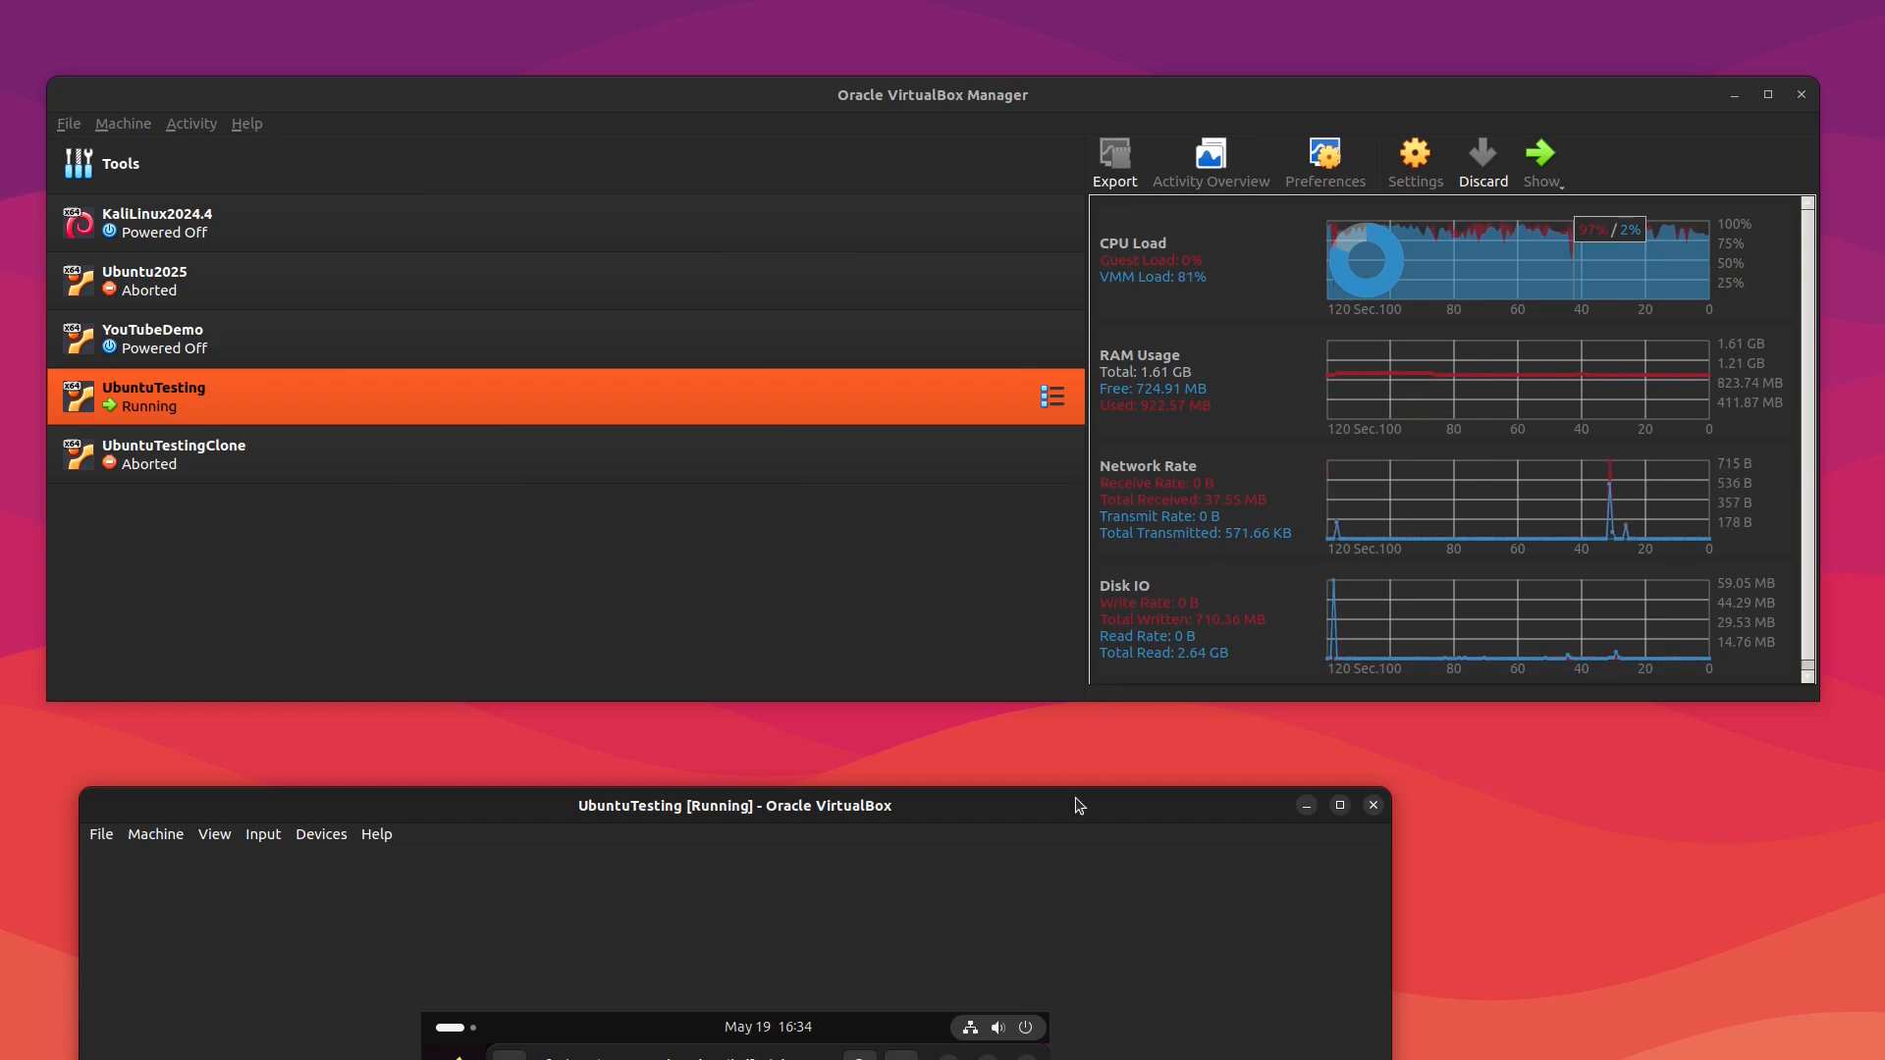
drag(1077, 799, 1142, 286)
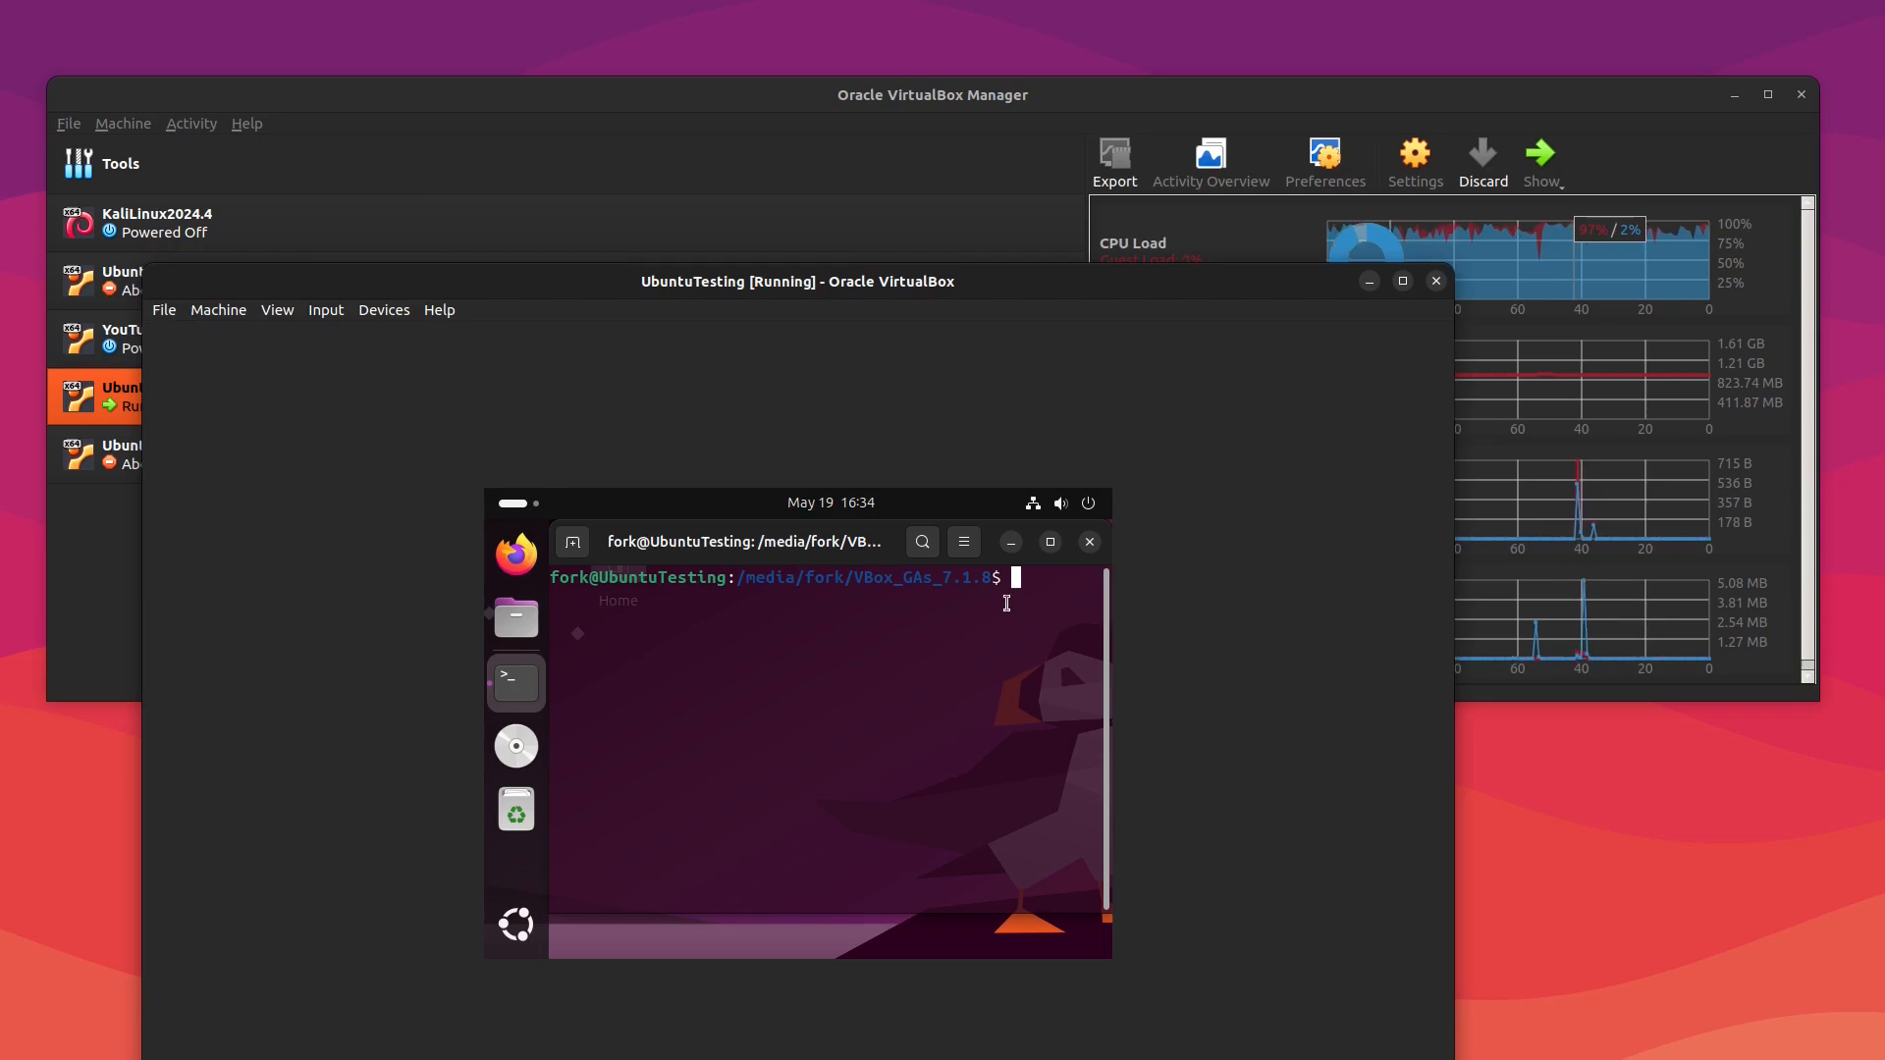
Step: Exit the terminal session
text(exit)
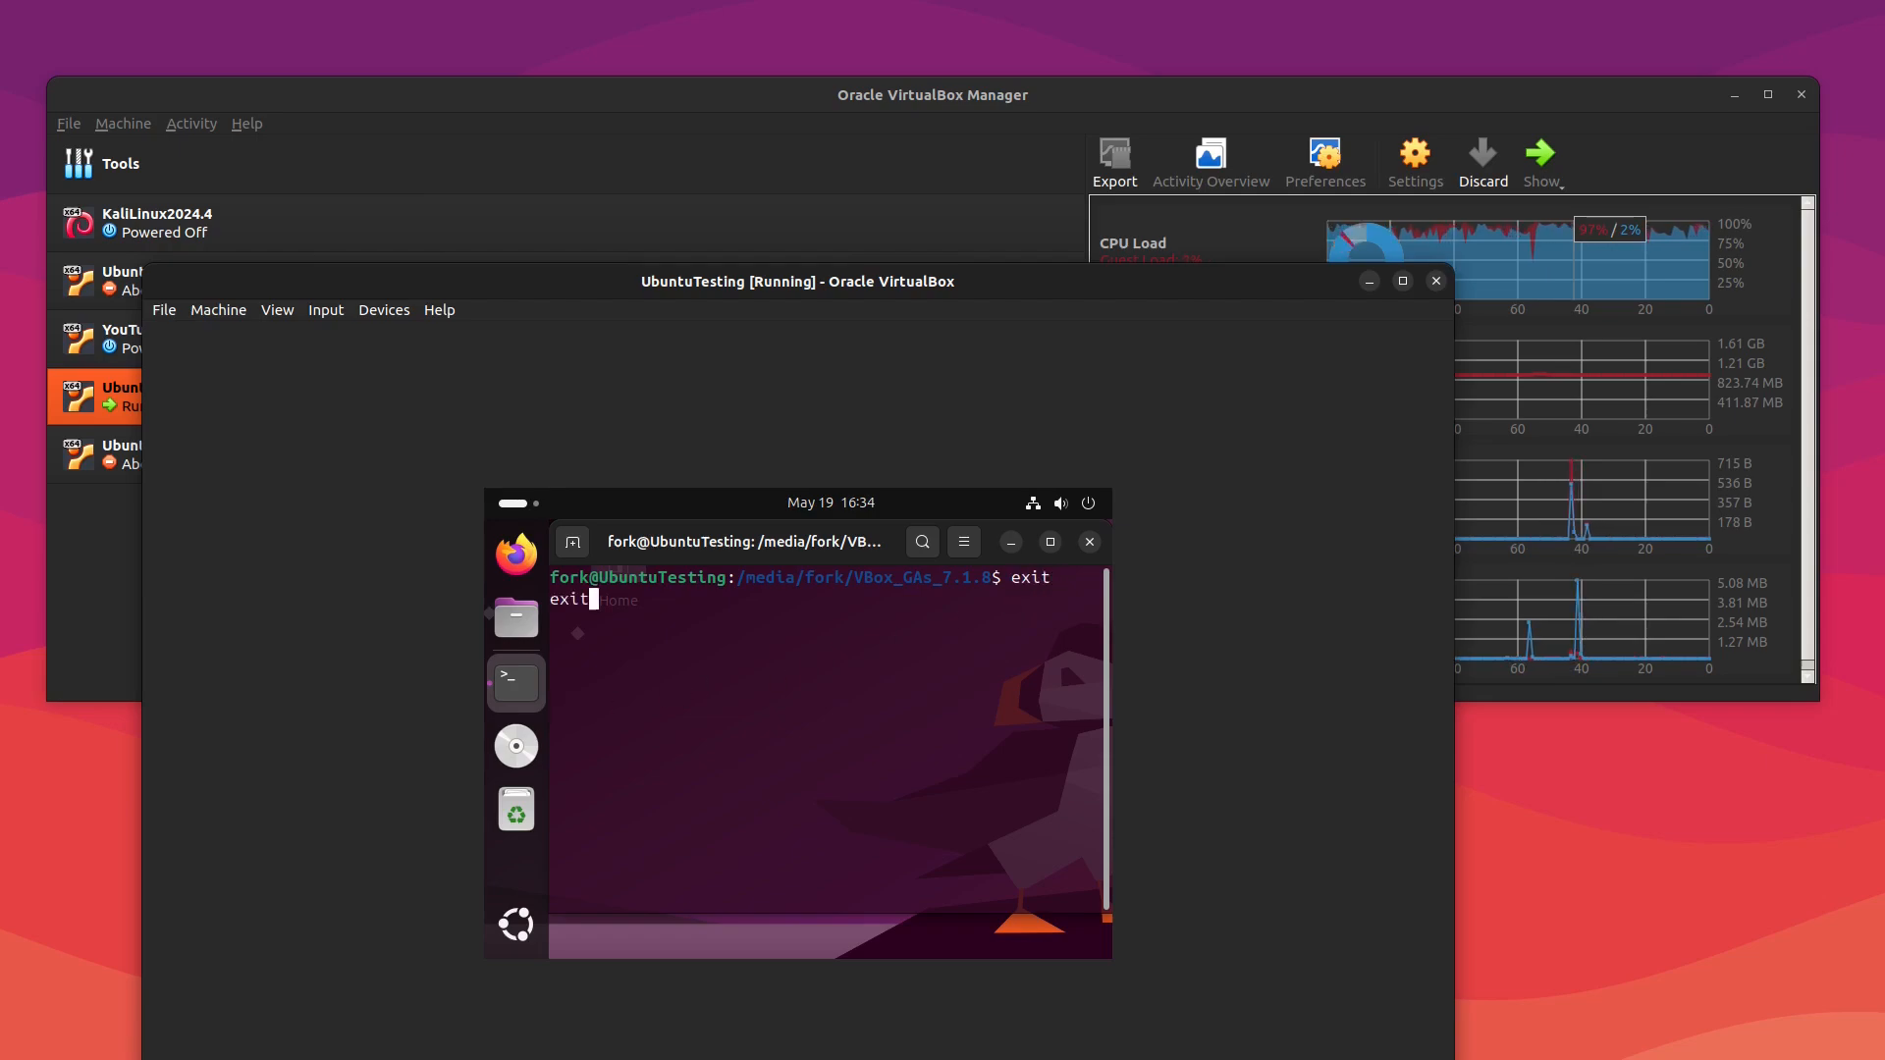
key(Return)
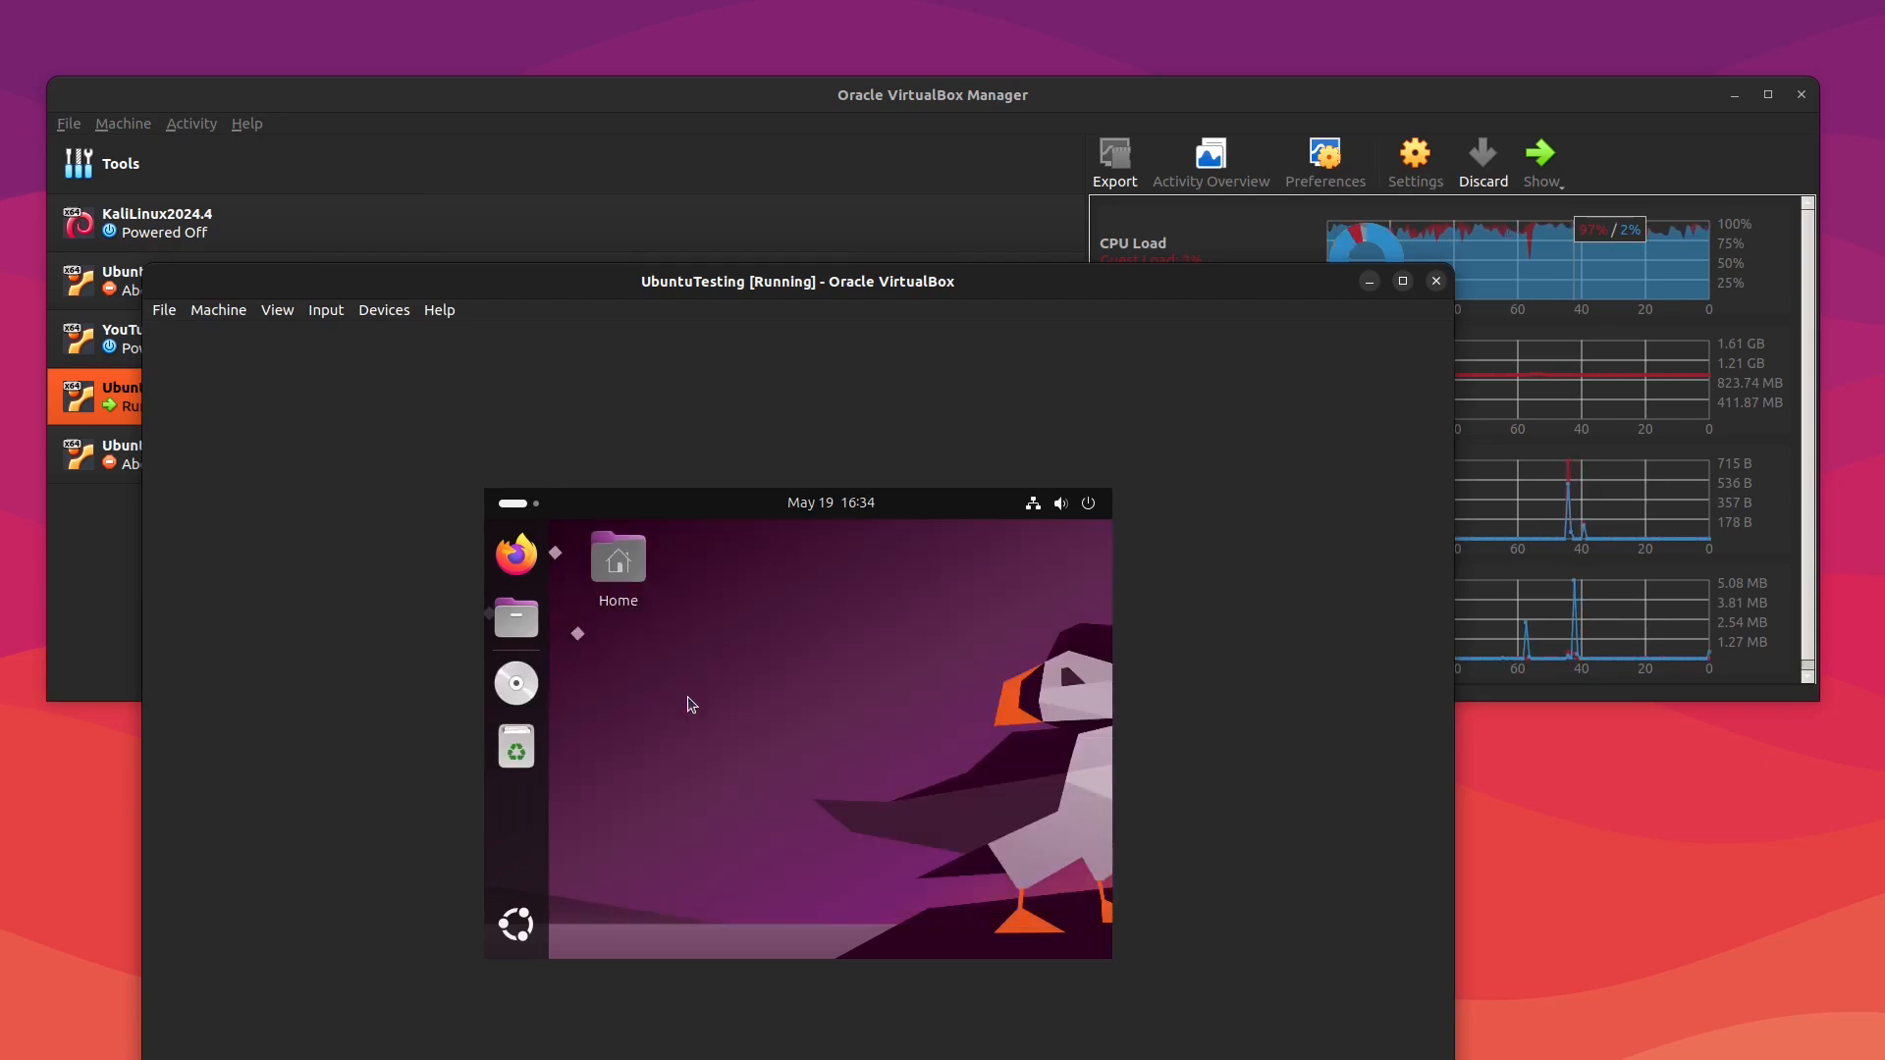
Step: Close the virtual machine choosing Power off the machine, then move the restarted machine's window
click(1436, 281)
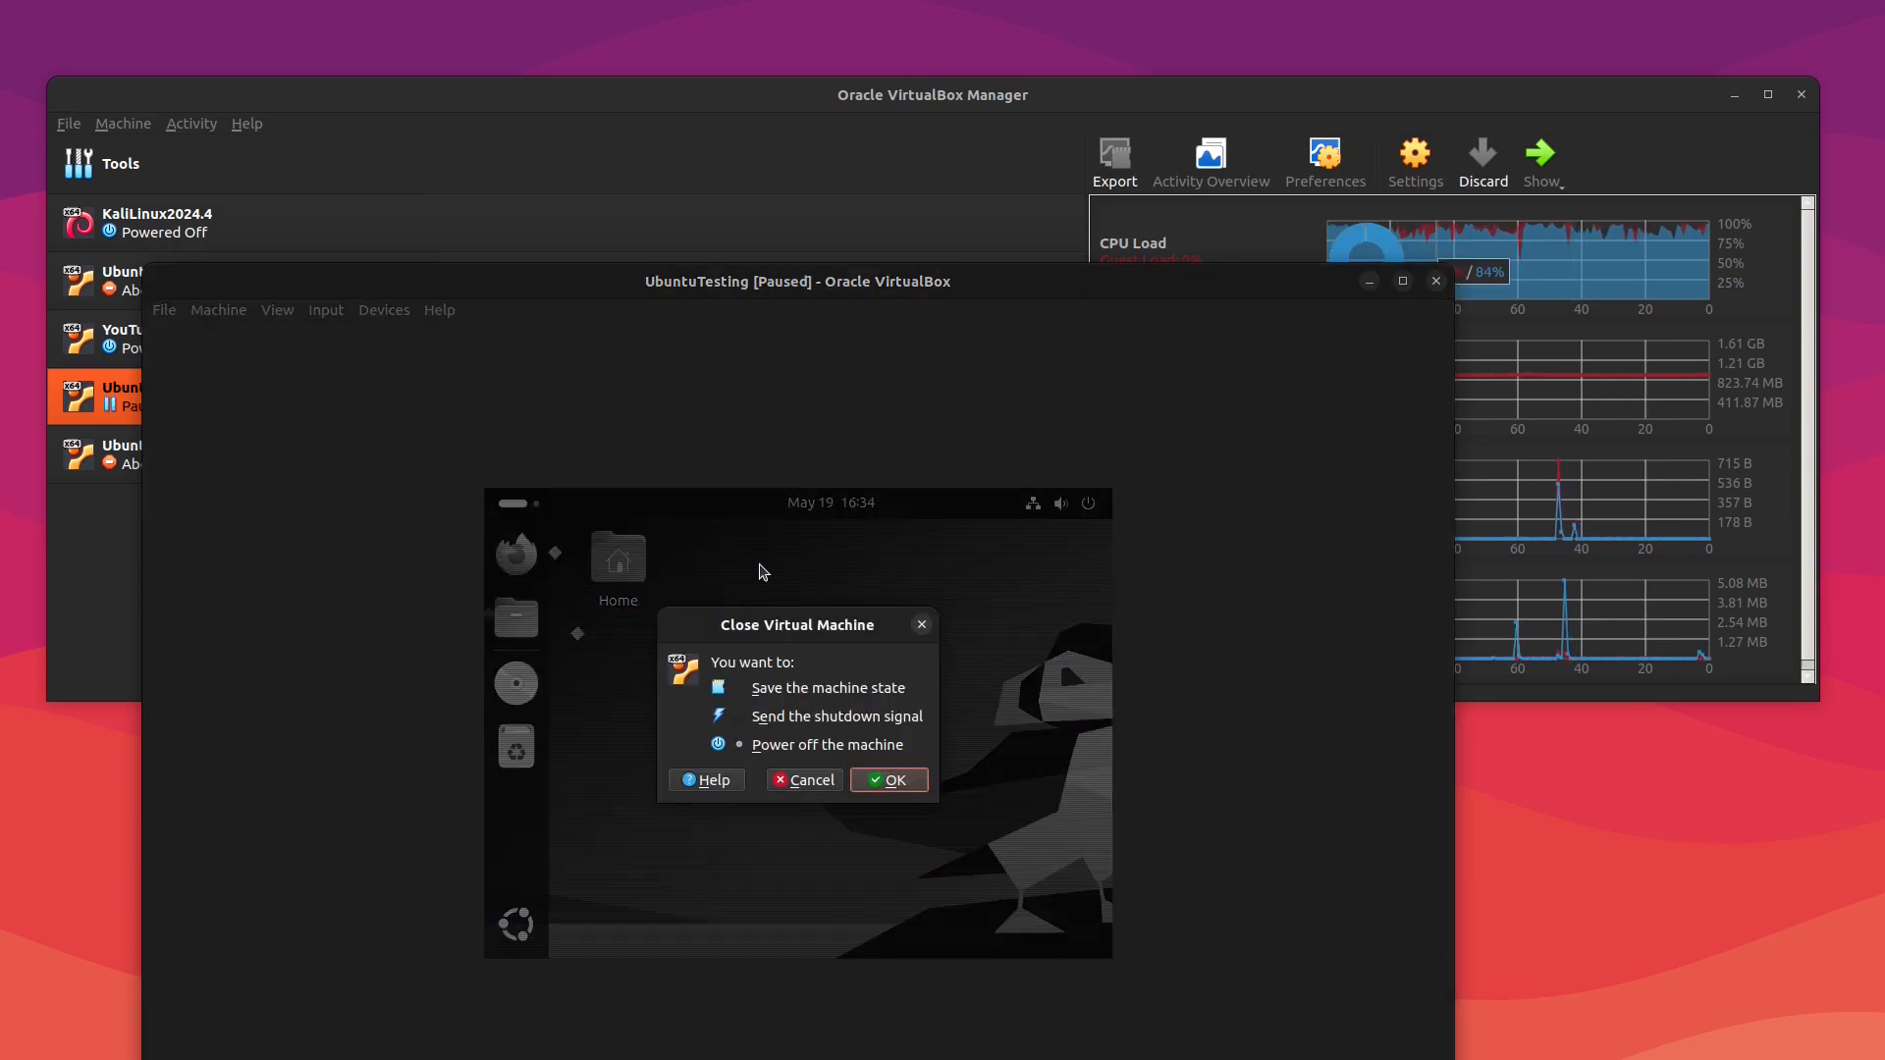
click(892, 783)
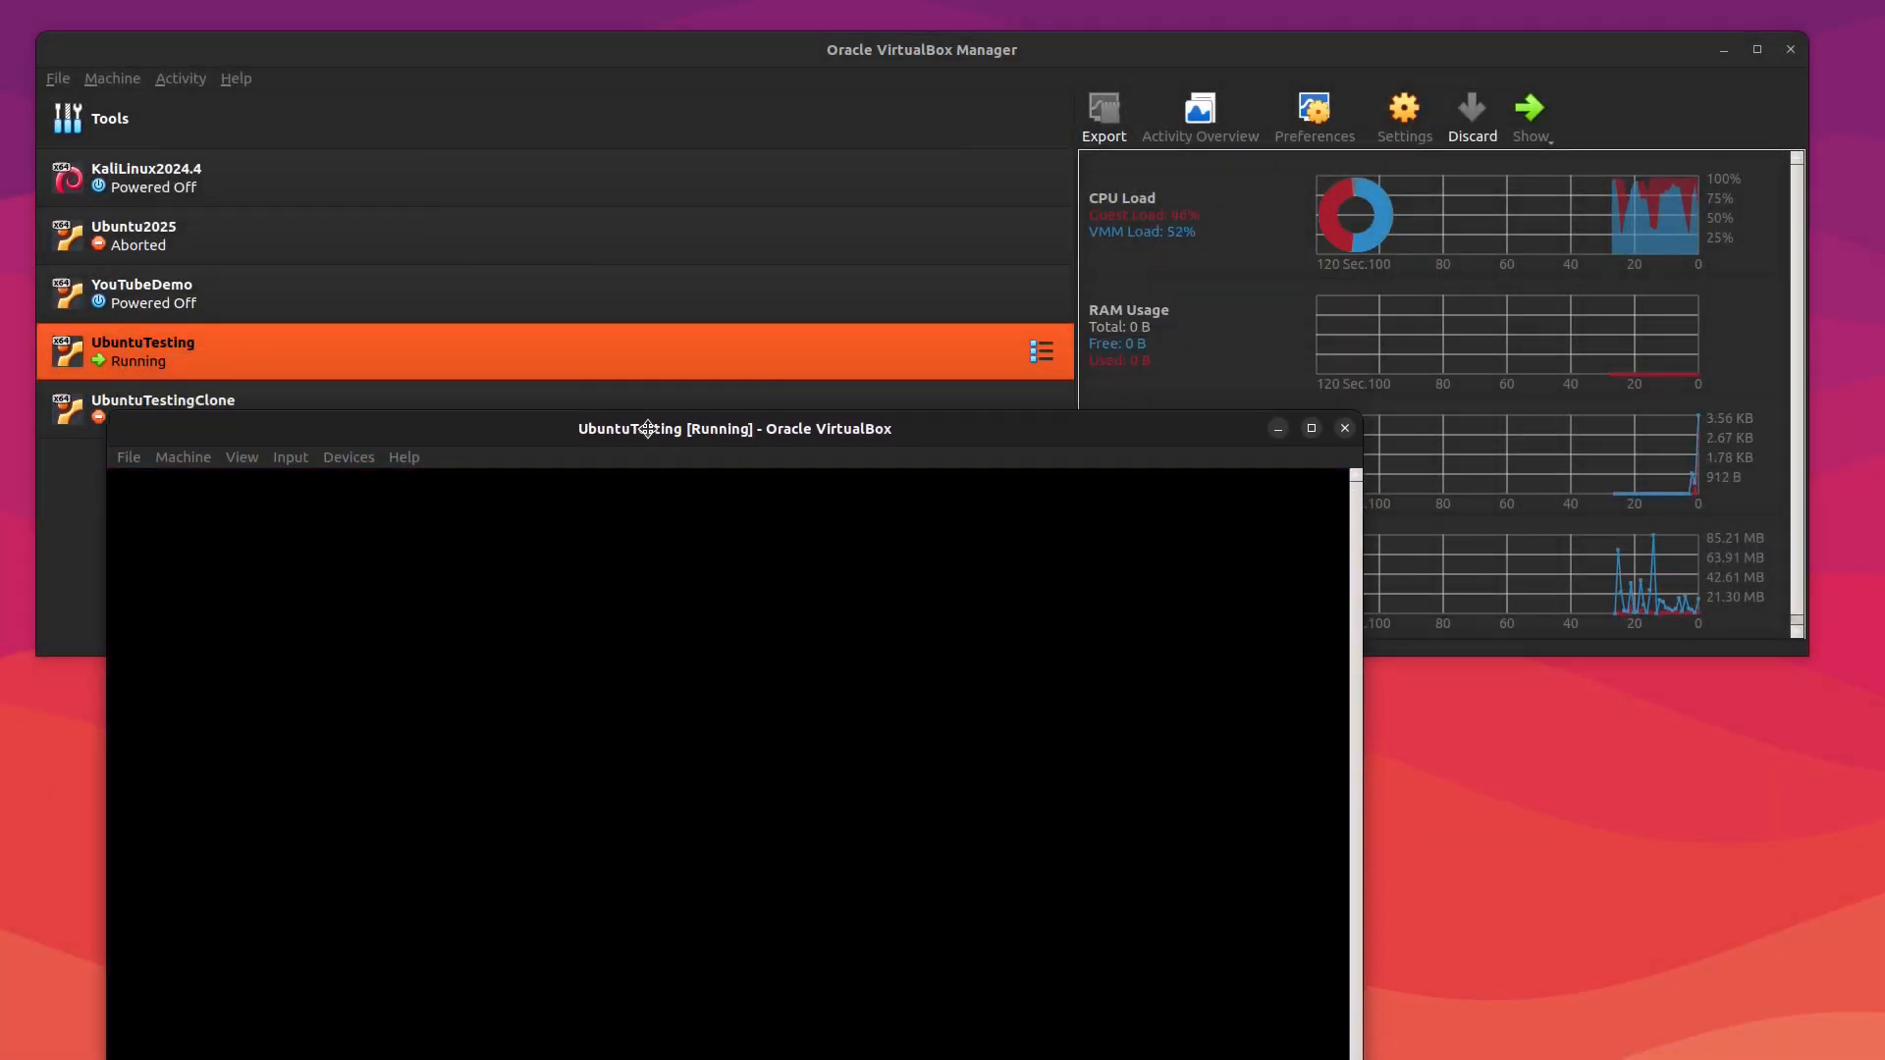
drag(648, 428, 643, 448)
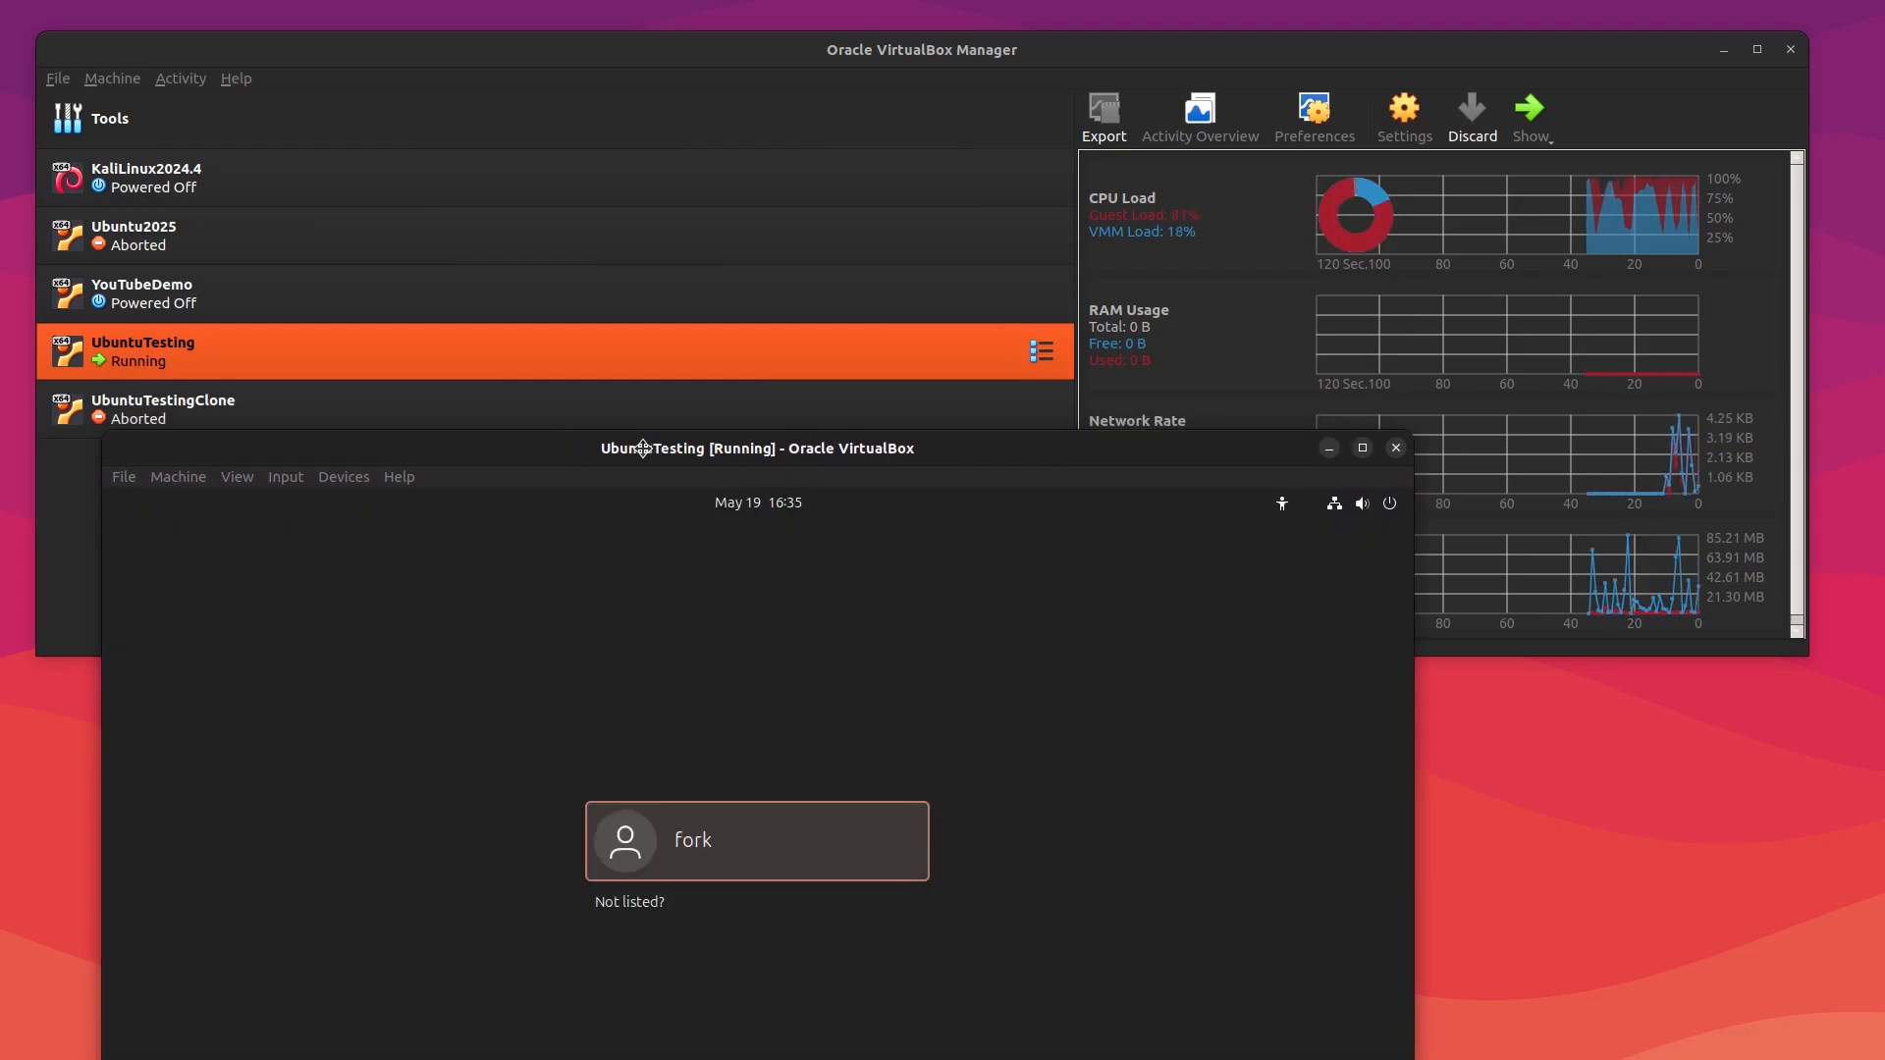
Step: Log in to the Ubuntu guest as user fork by entering the account password
drag(643, 448, 625, 247)
click(691, 659)
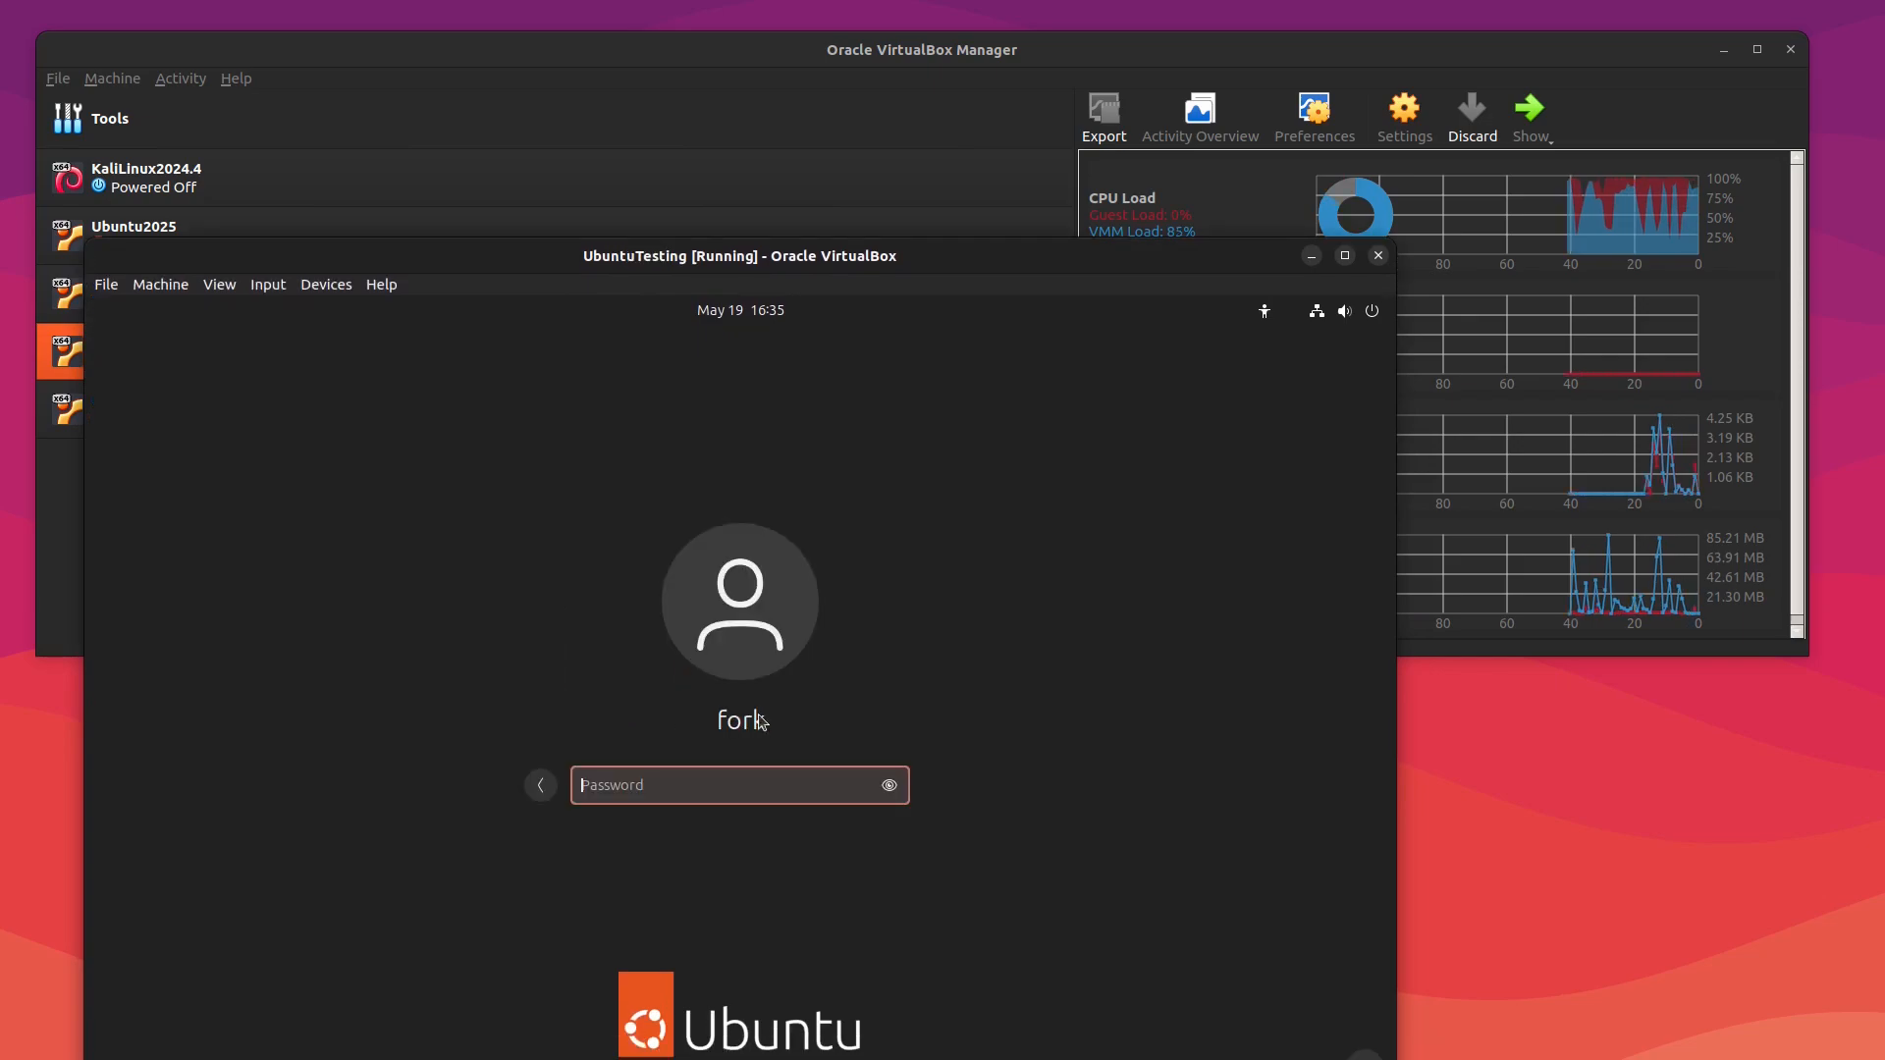
text(*****)
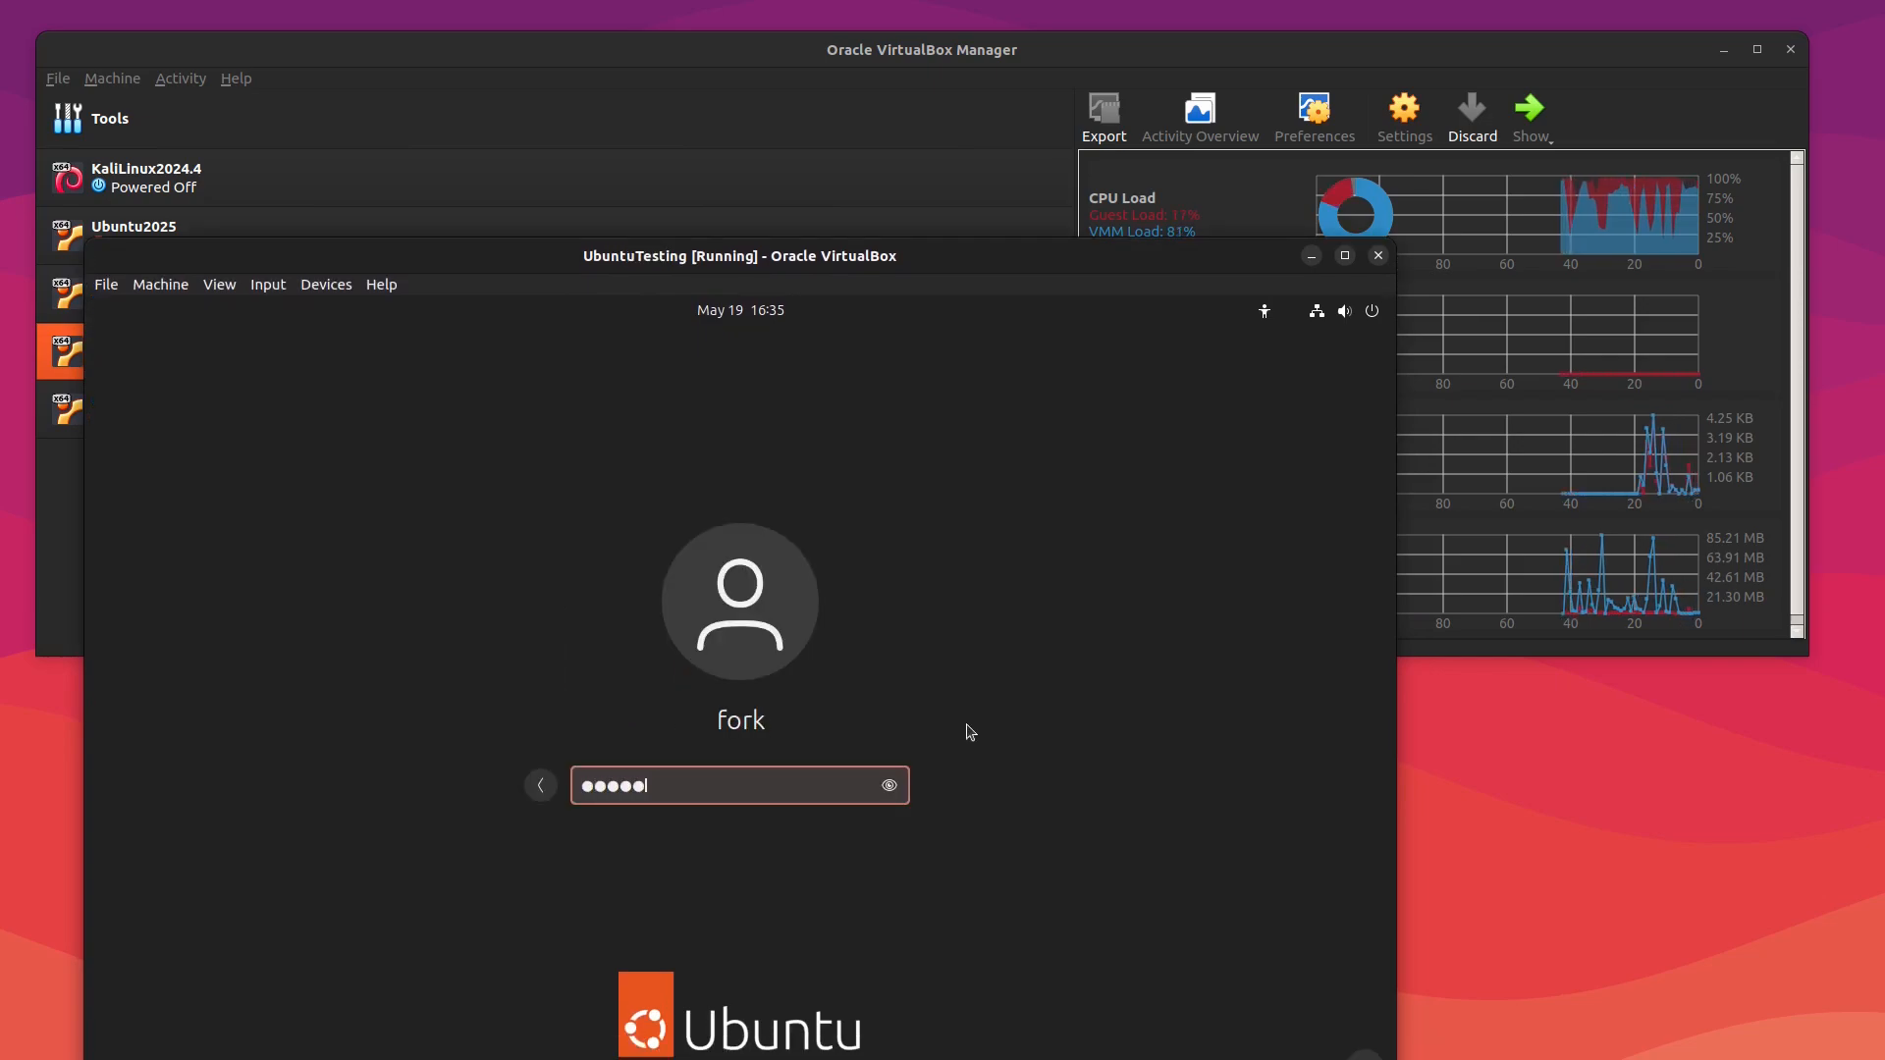
key(Return)
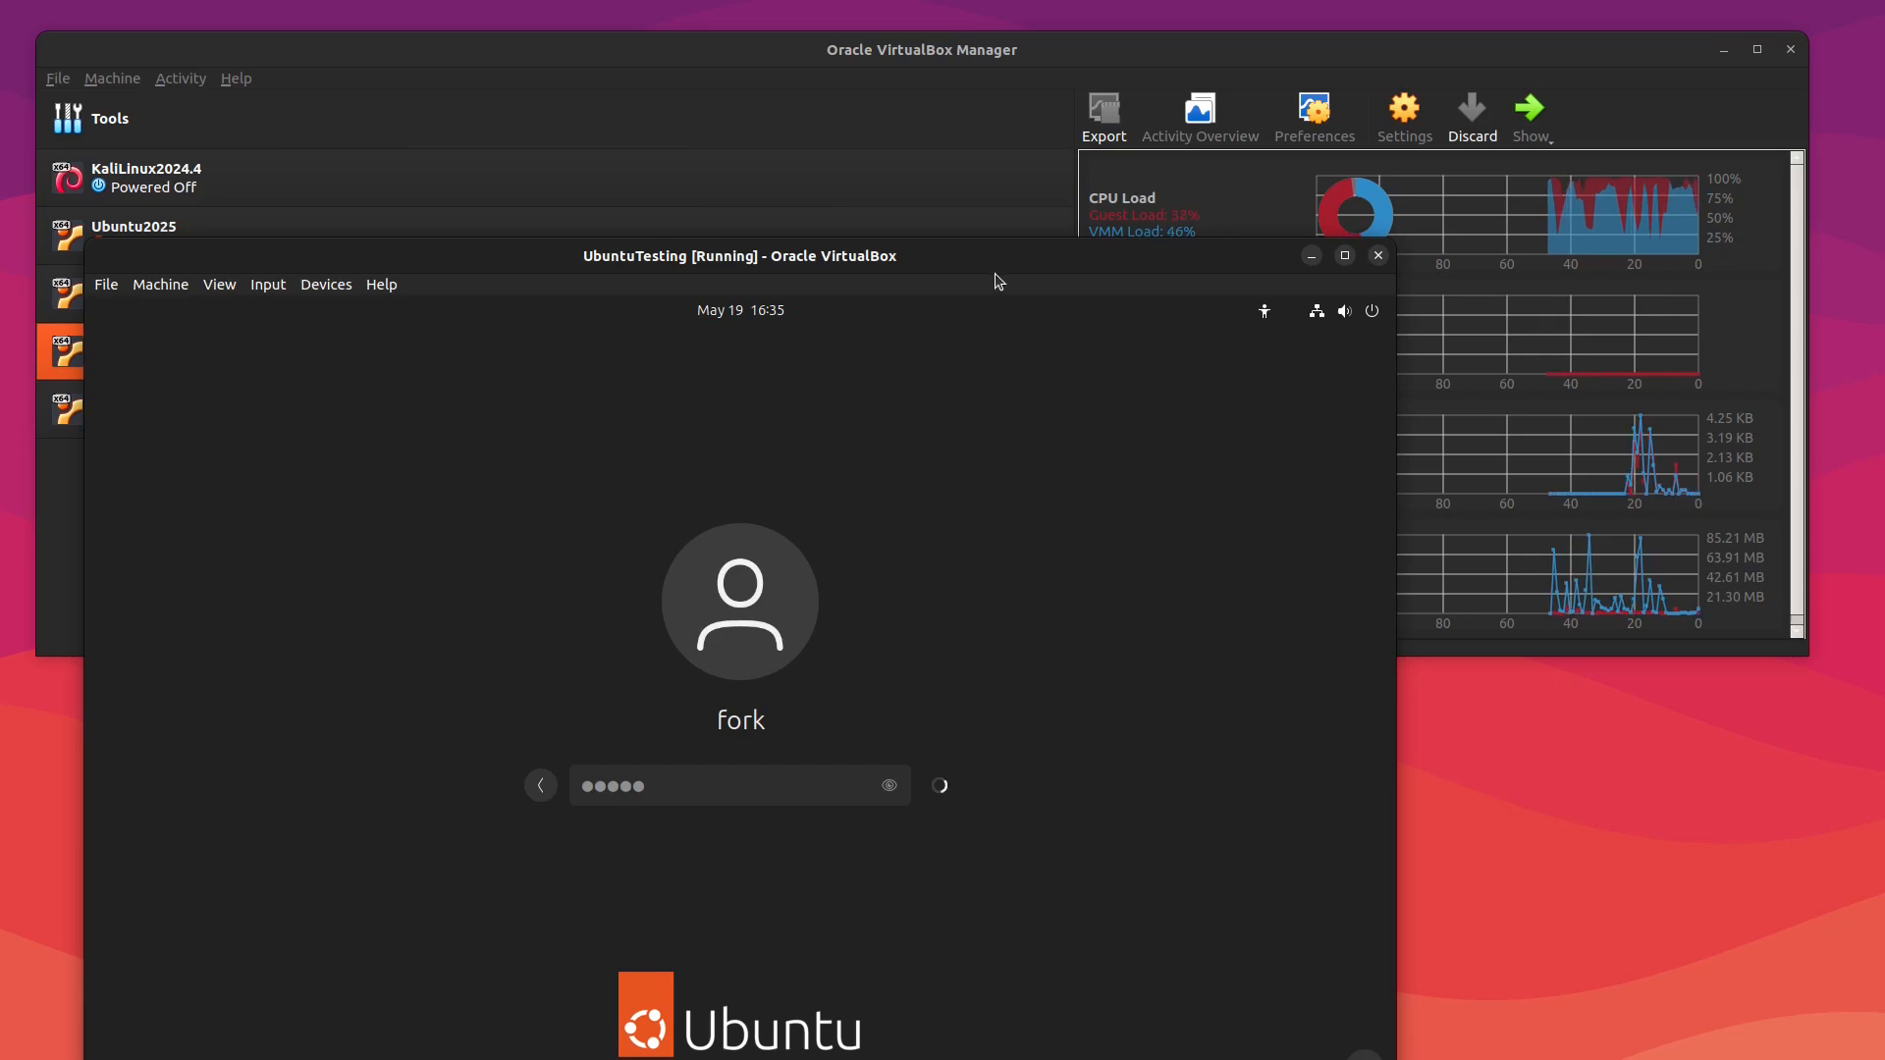
Step: Maximize the virtual machine window
drag(980, 256, 975, 327)
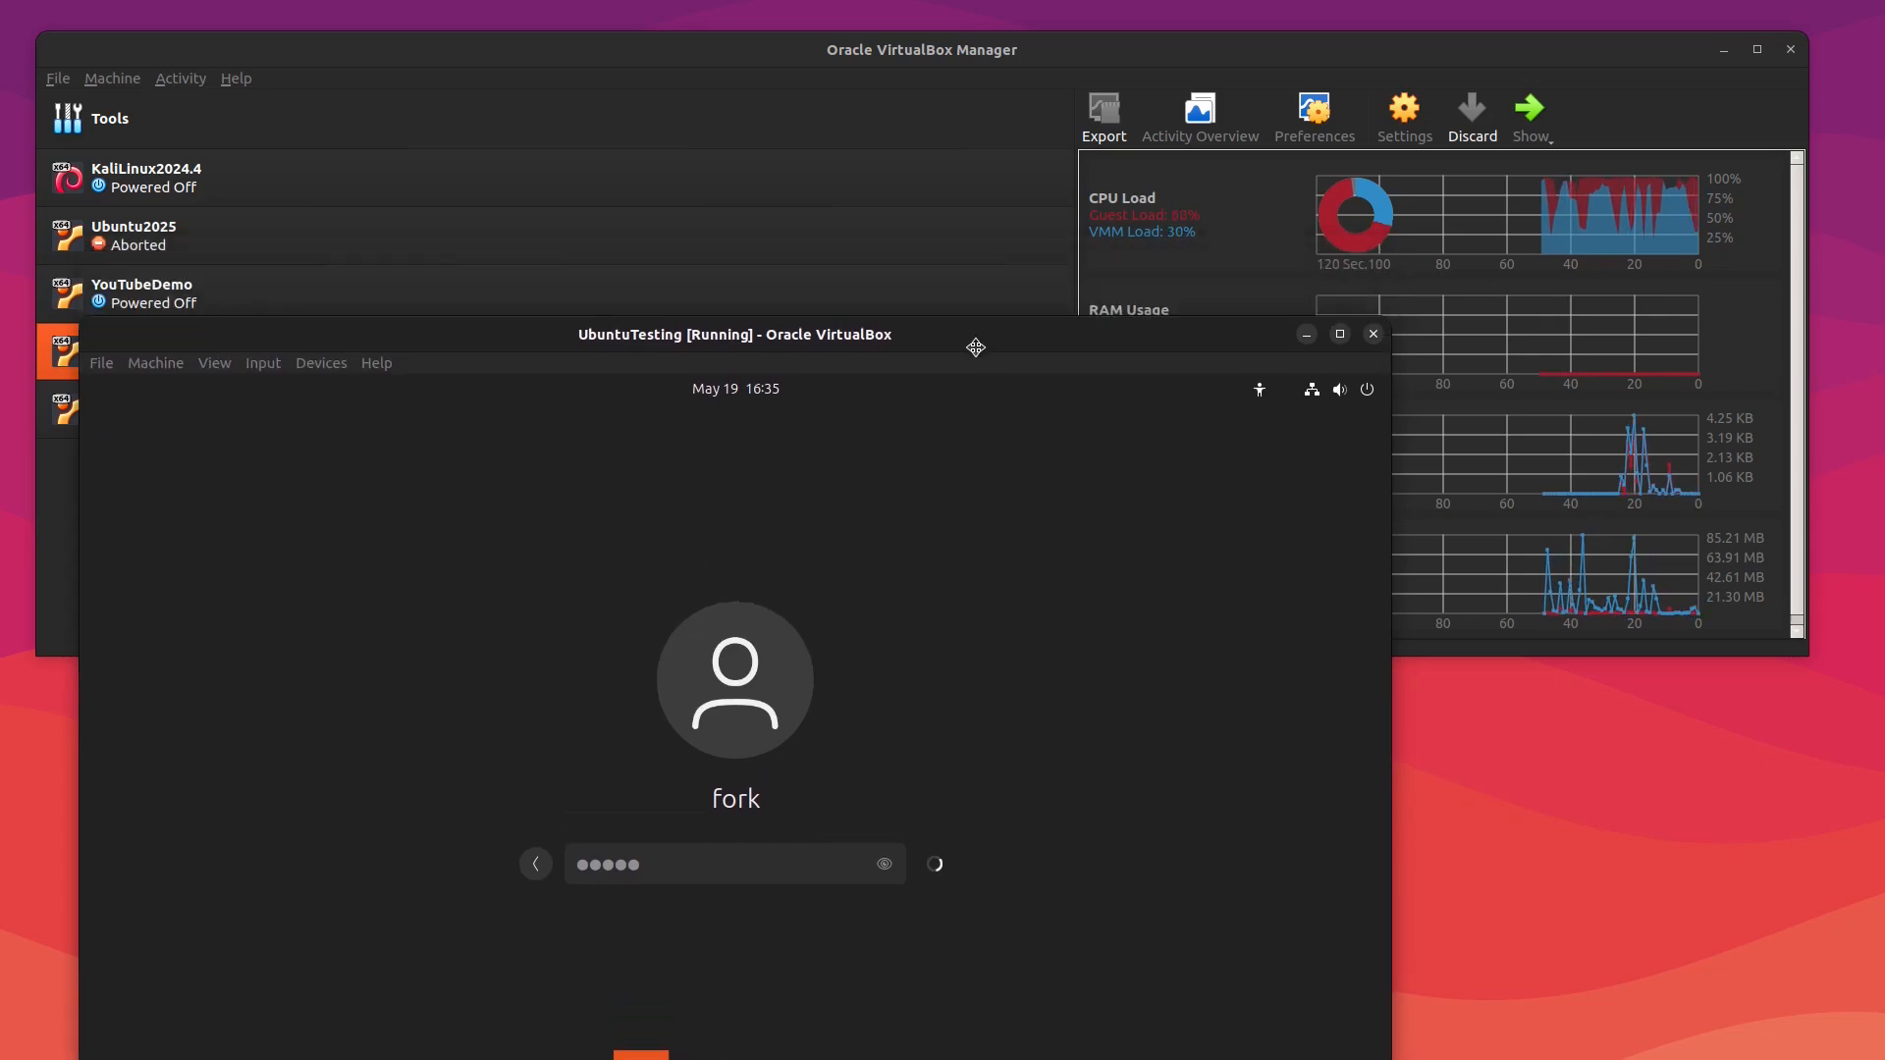
double_click(975, 327)
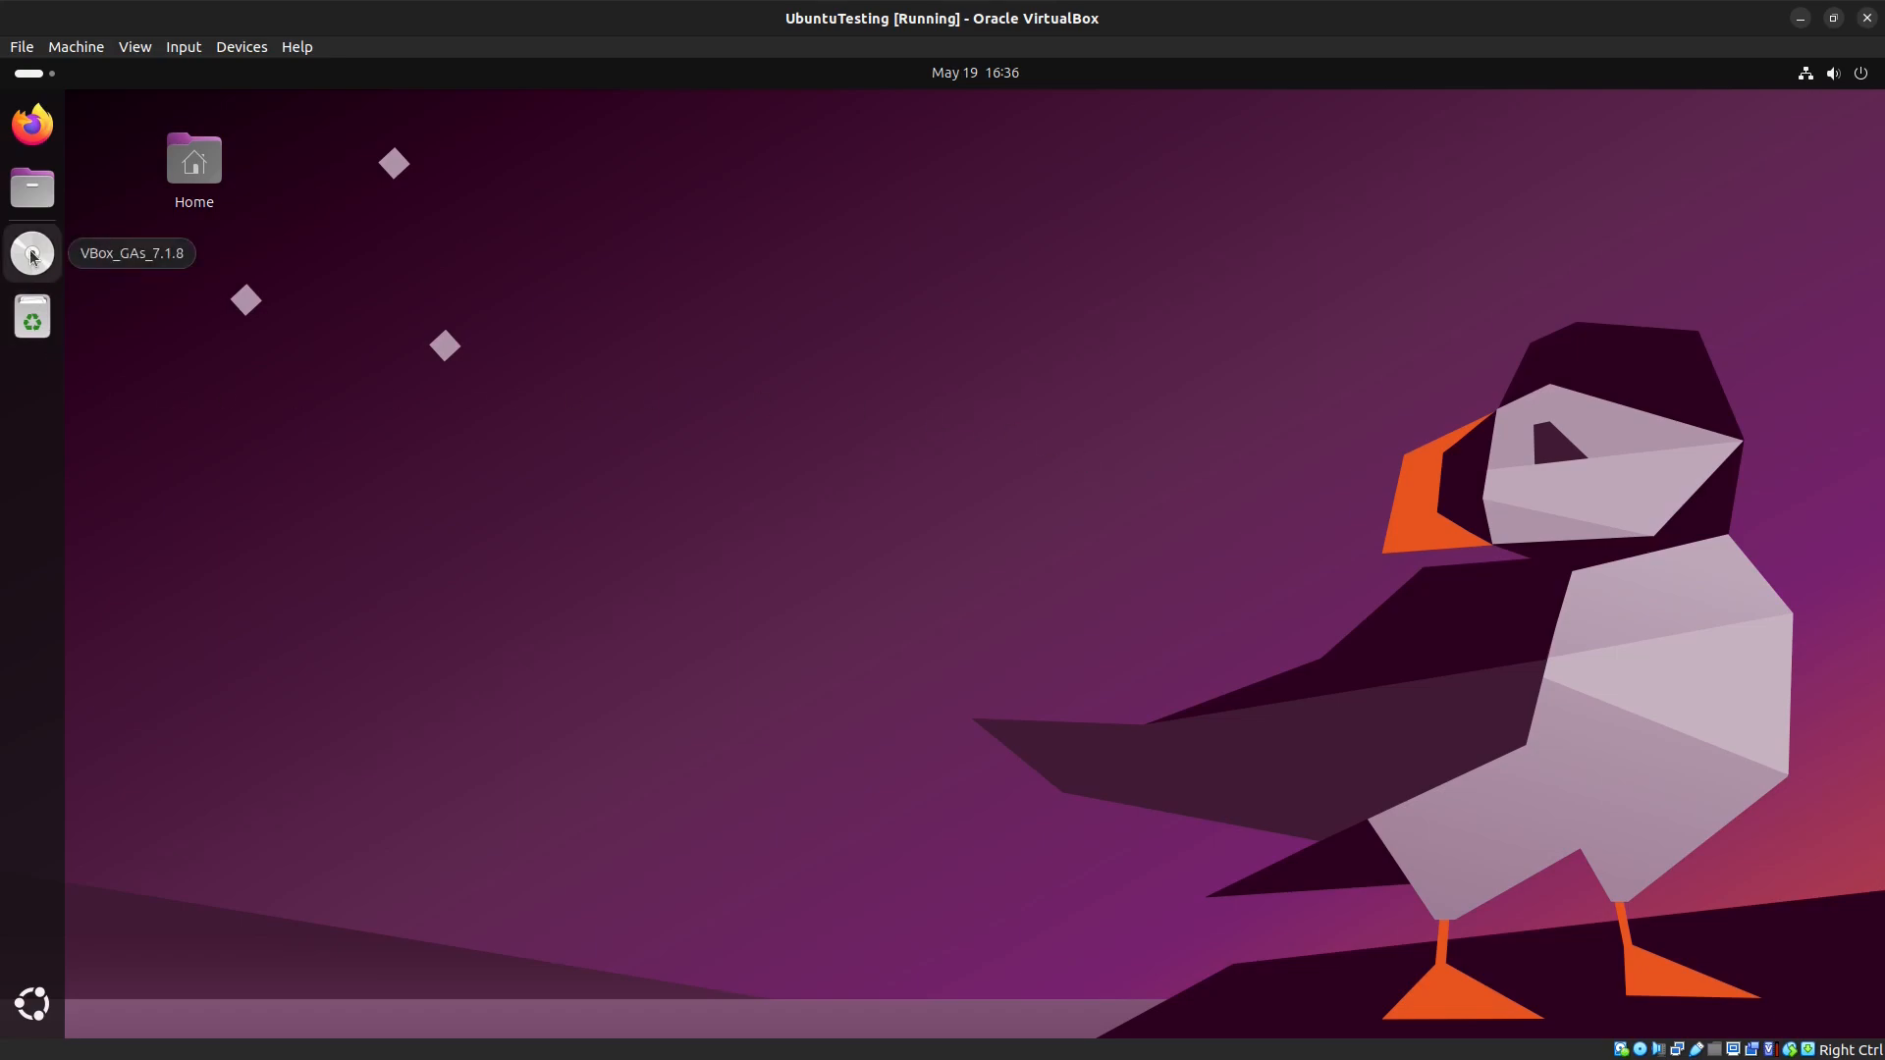
click(1802, 21)
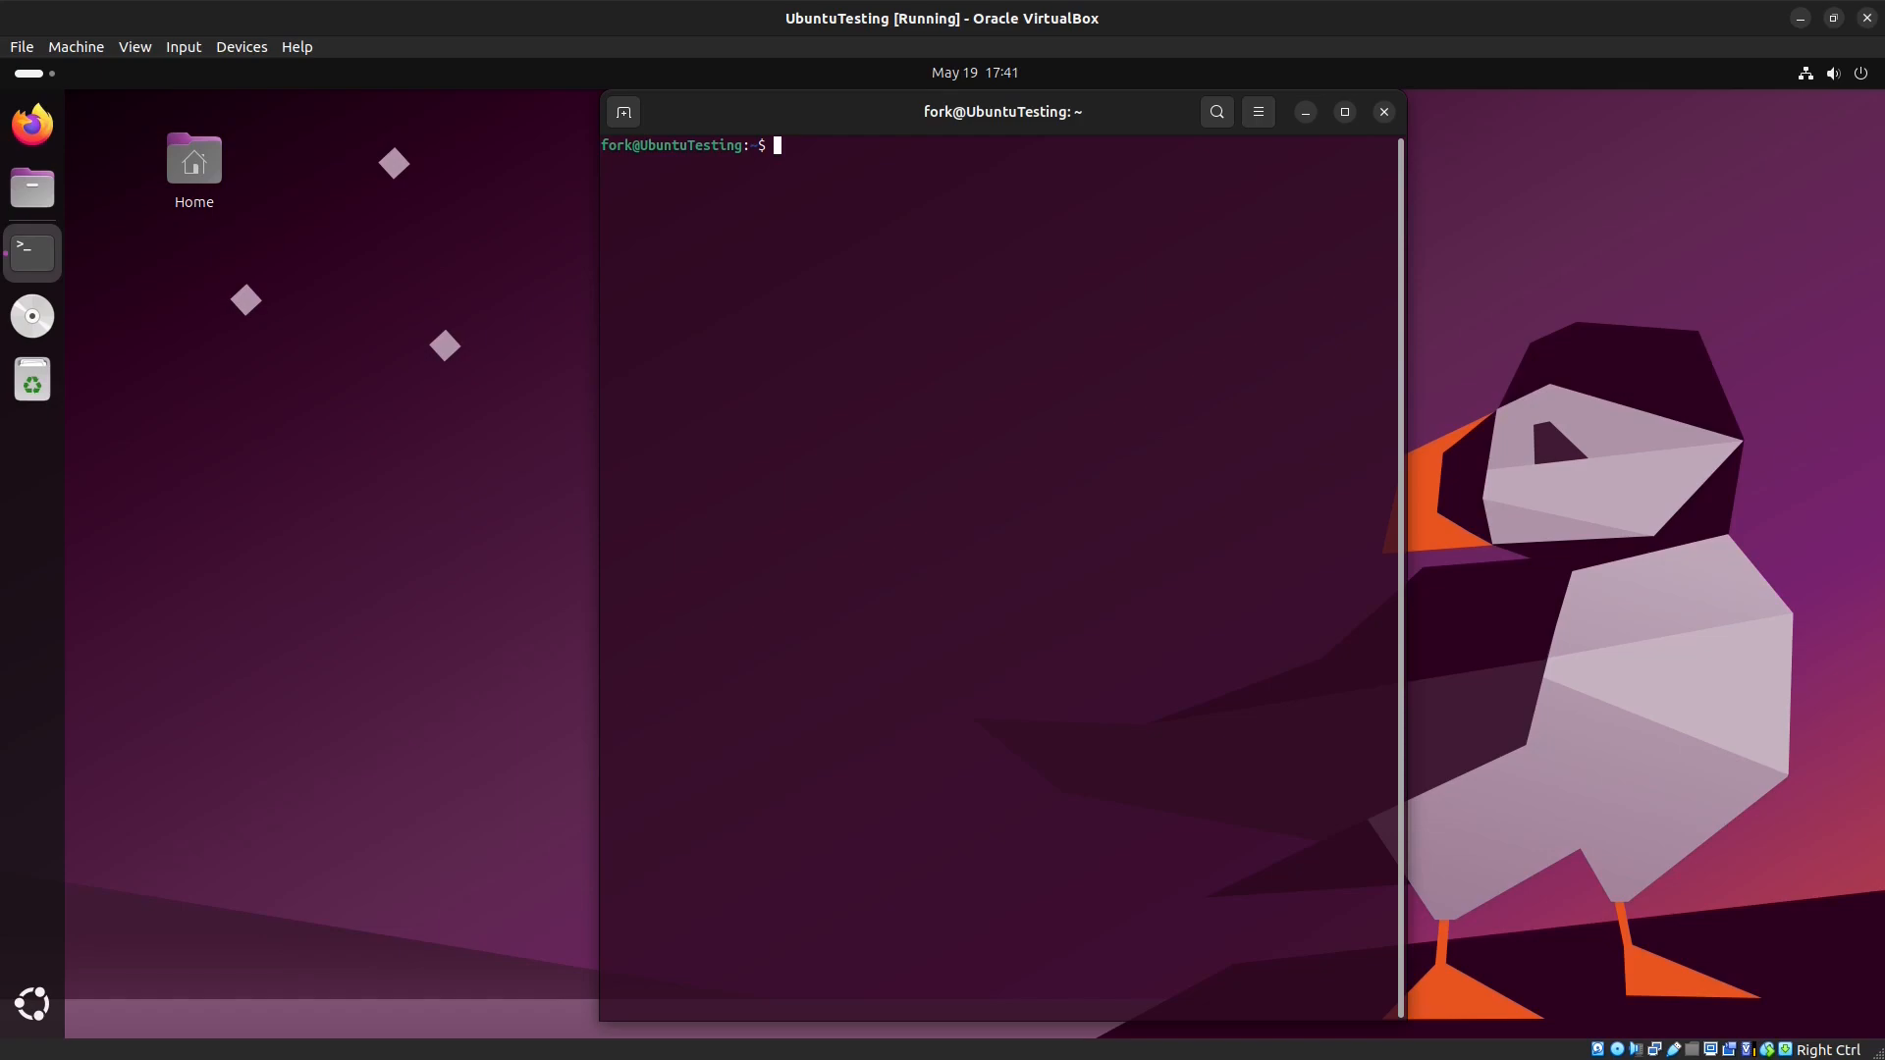
Step: Refresh the package lists with sudo apt update -y, entering the sudo password
text(sudo apt update -y)
key(Return)
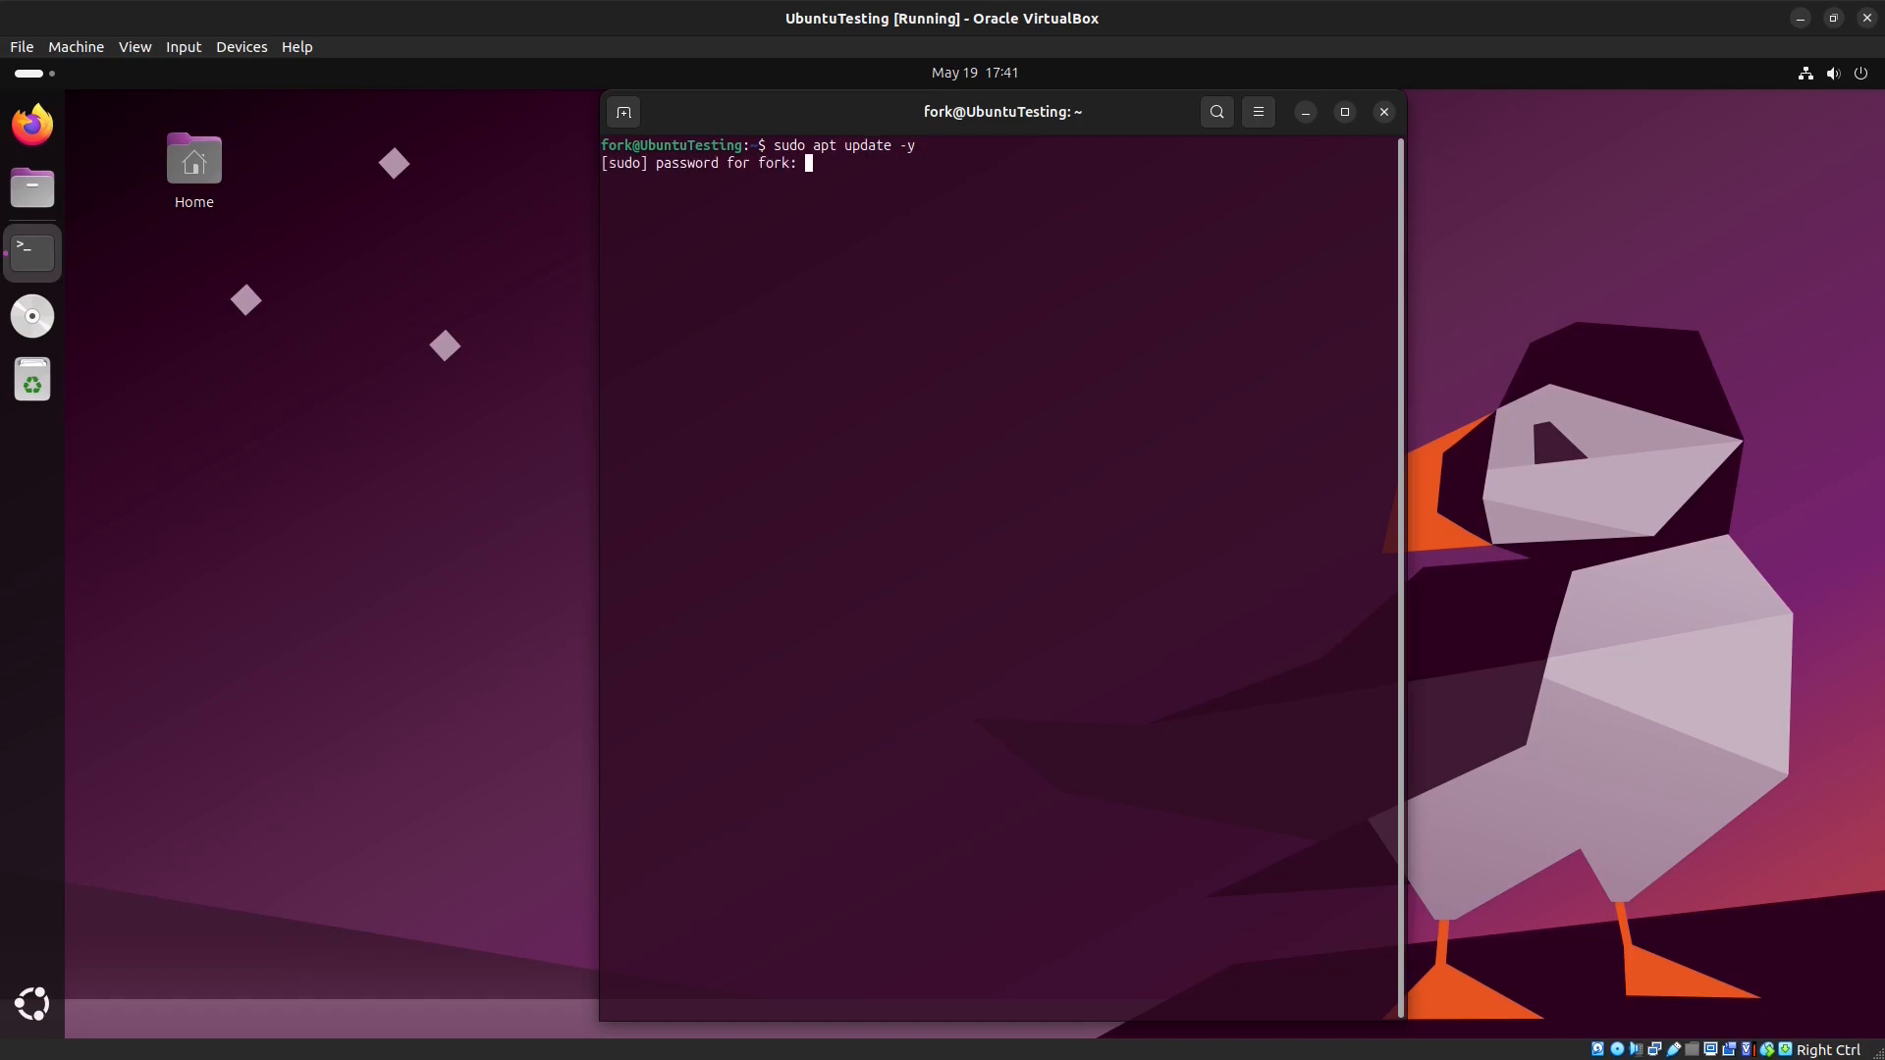
key(Return)
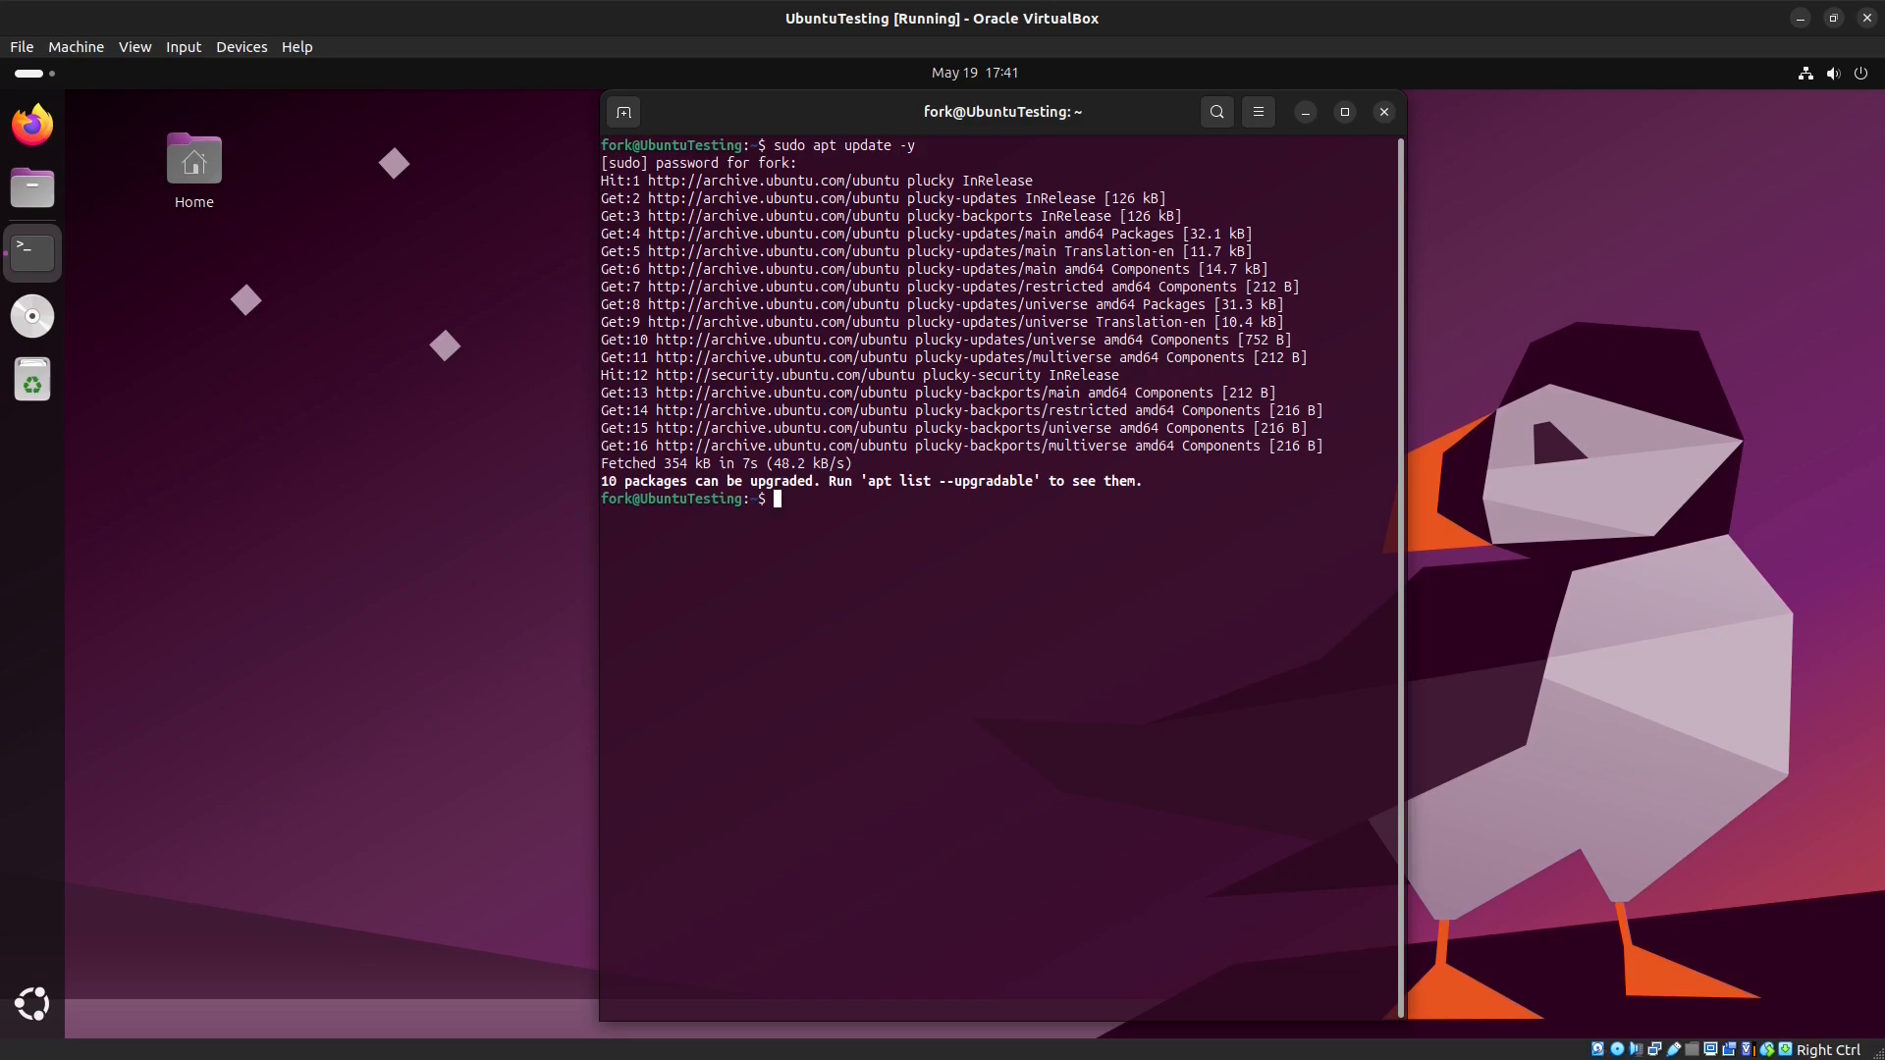
Step: List upgradable packages with apt list --upgradable, then upgrade them with sudo apt upgrade -y
text(apt list --upgradable )
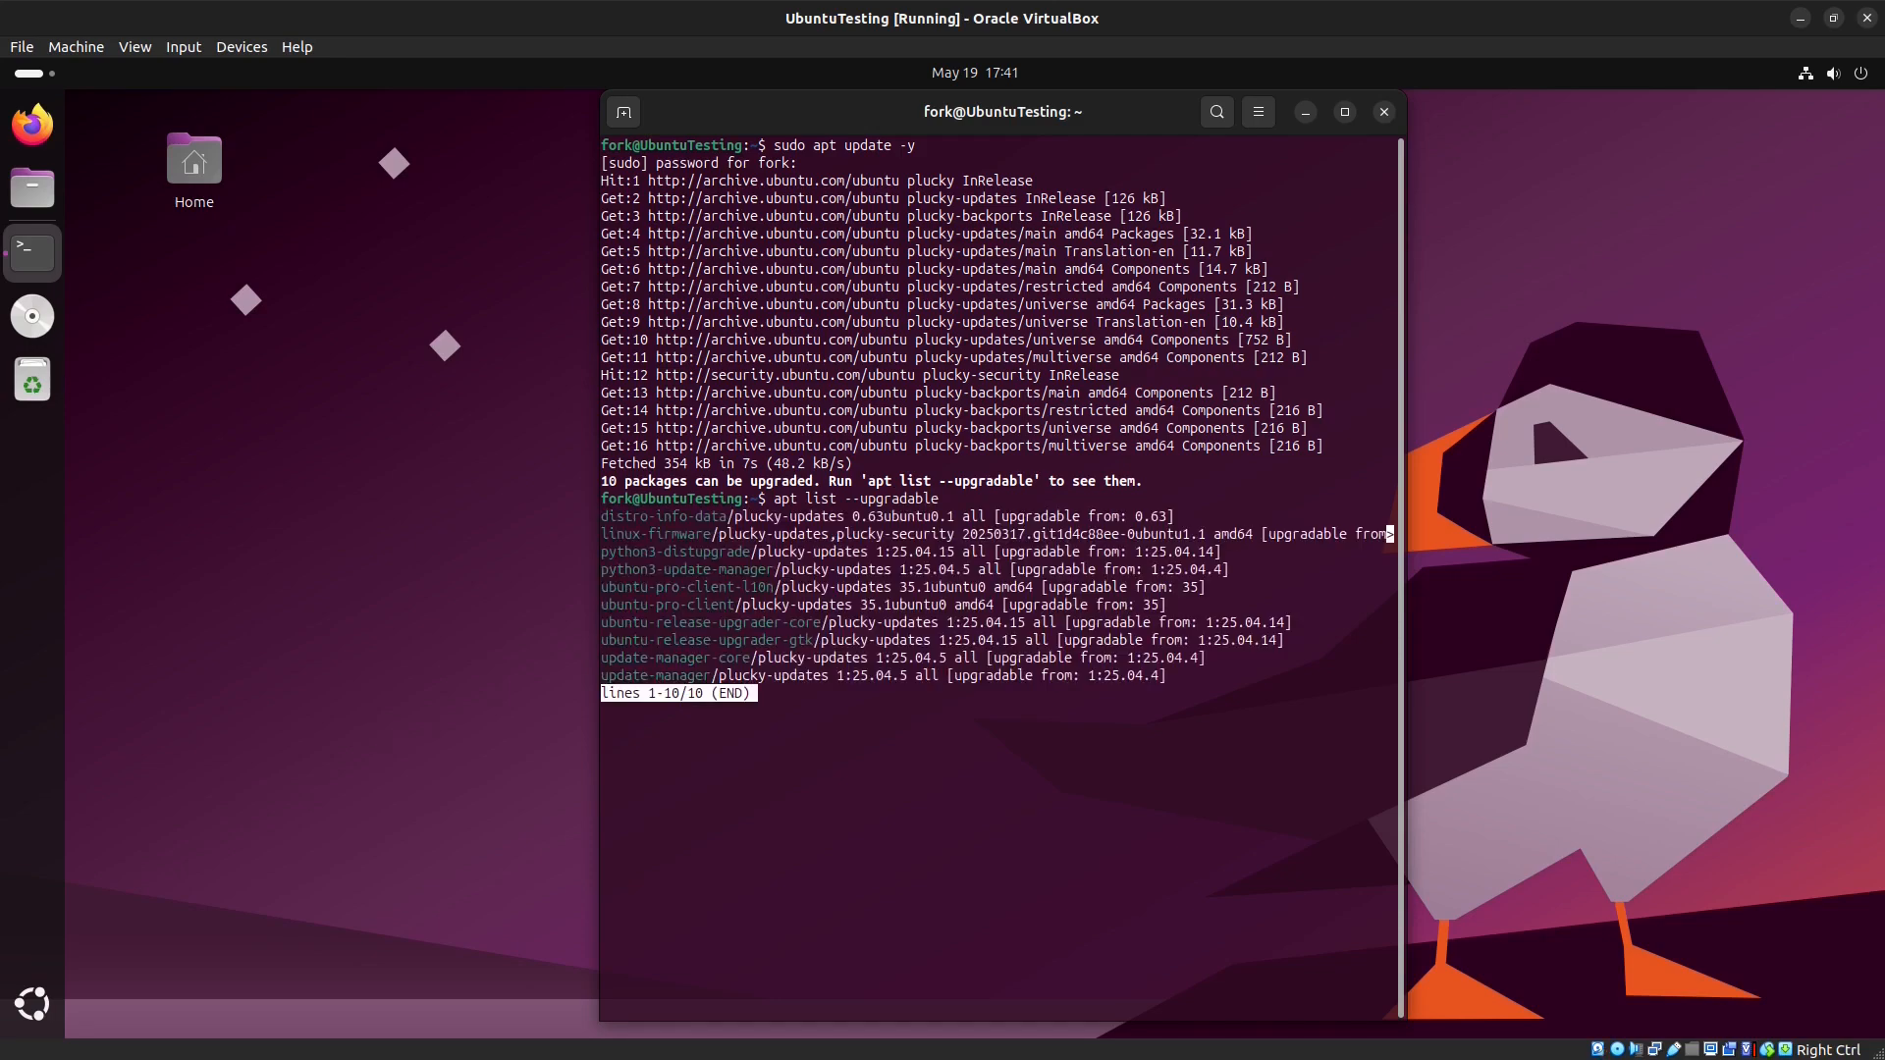
text(qsudo apt upd)
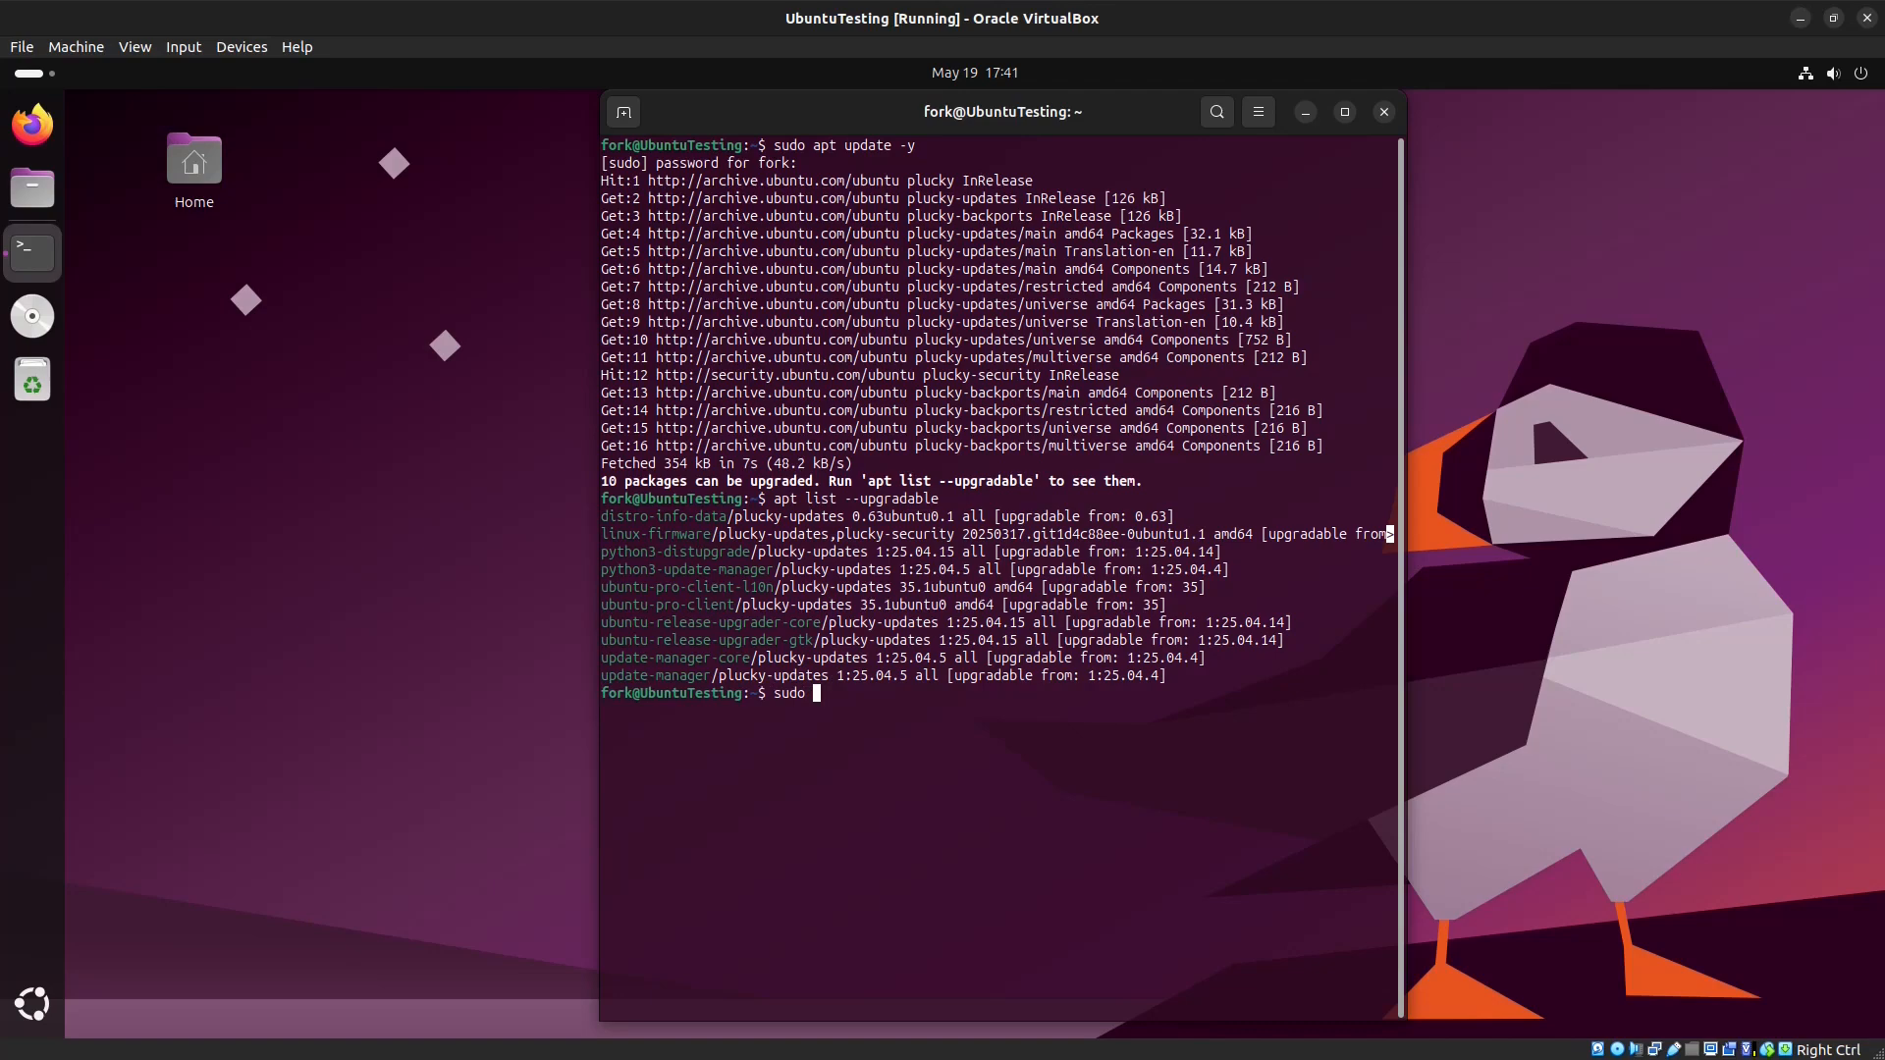
text(grade -y)
key(Return)
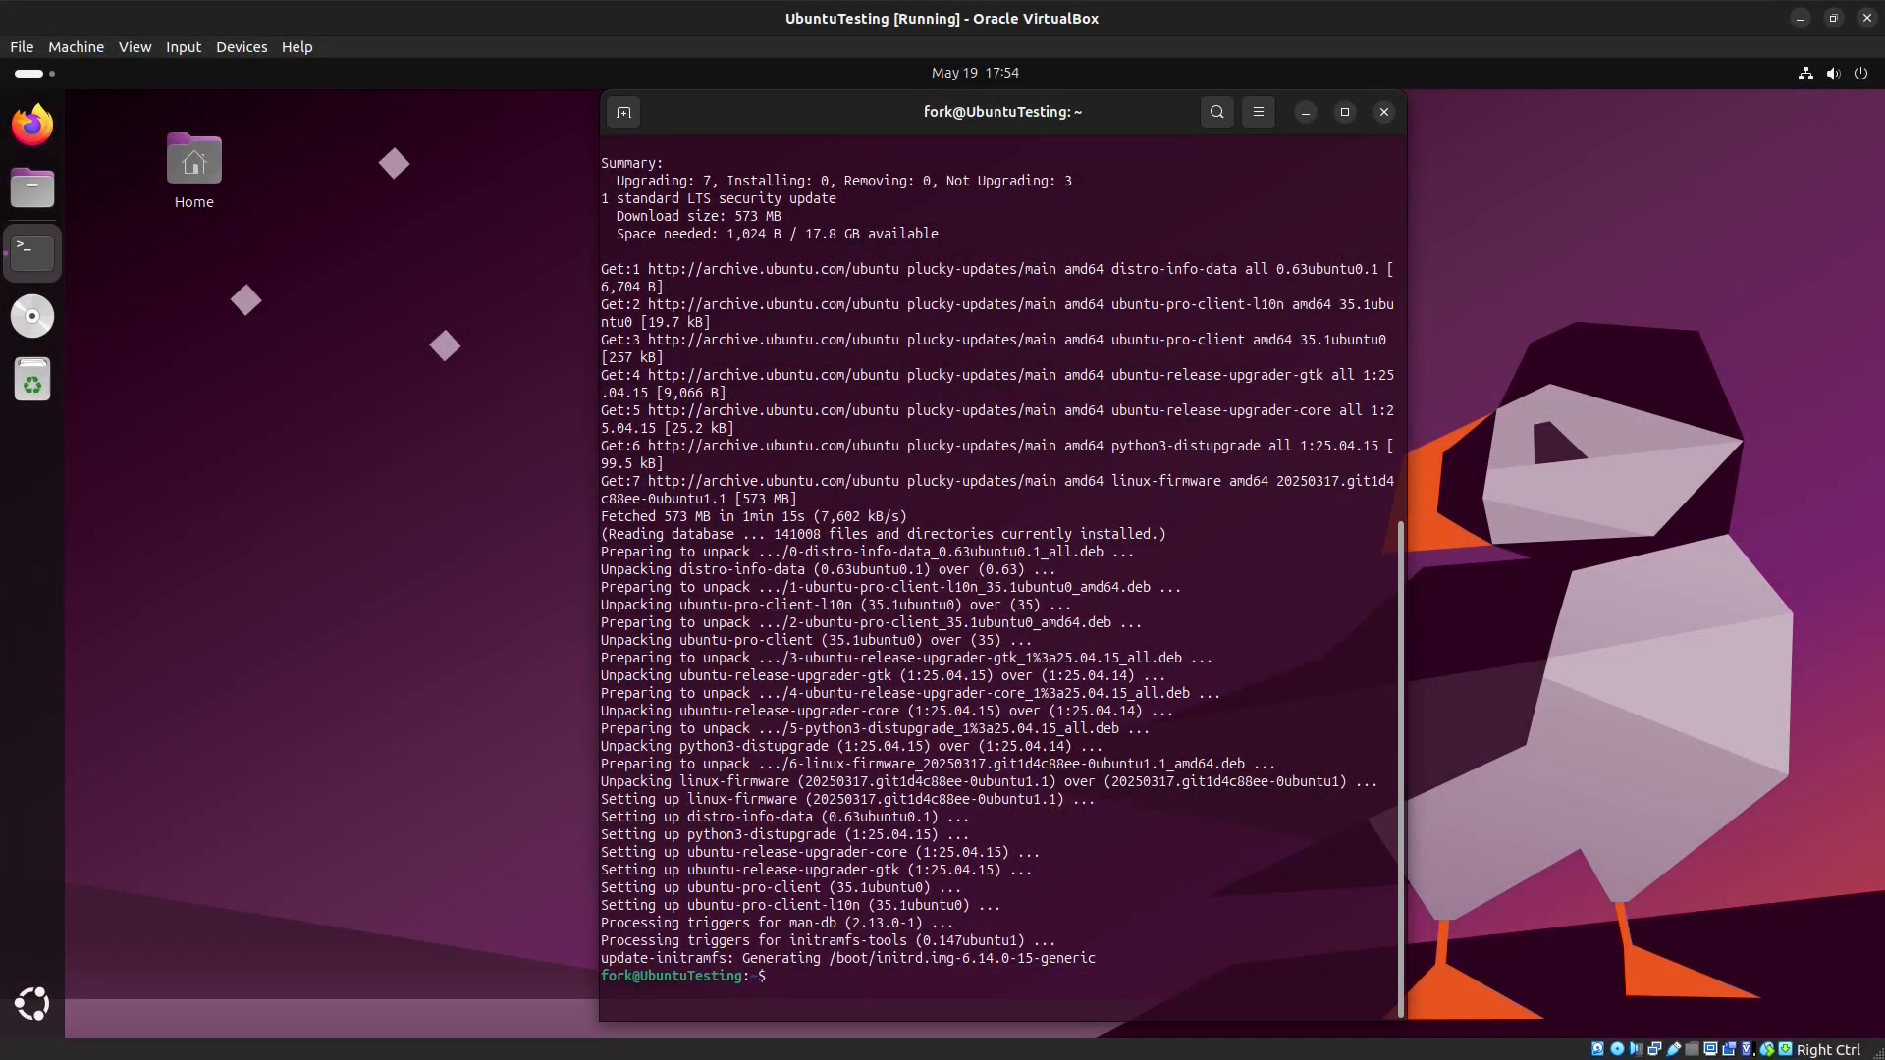
Step: Clear the terminal and install htop with sudo apt install htop
key(ctrl+l)
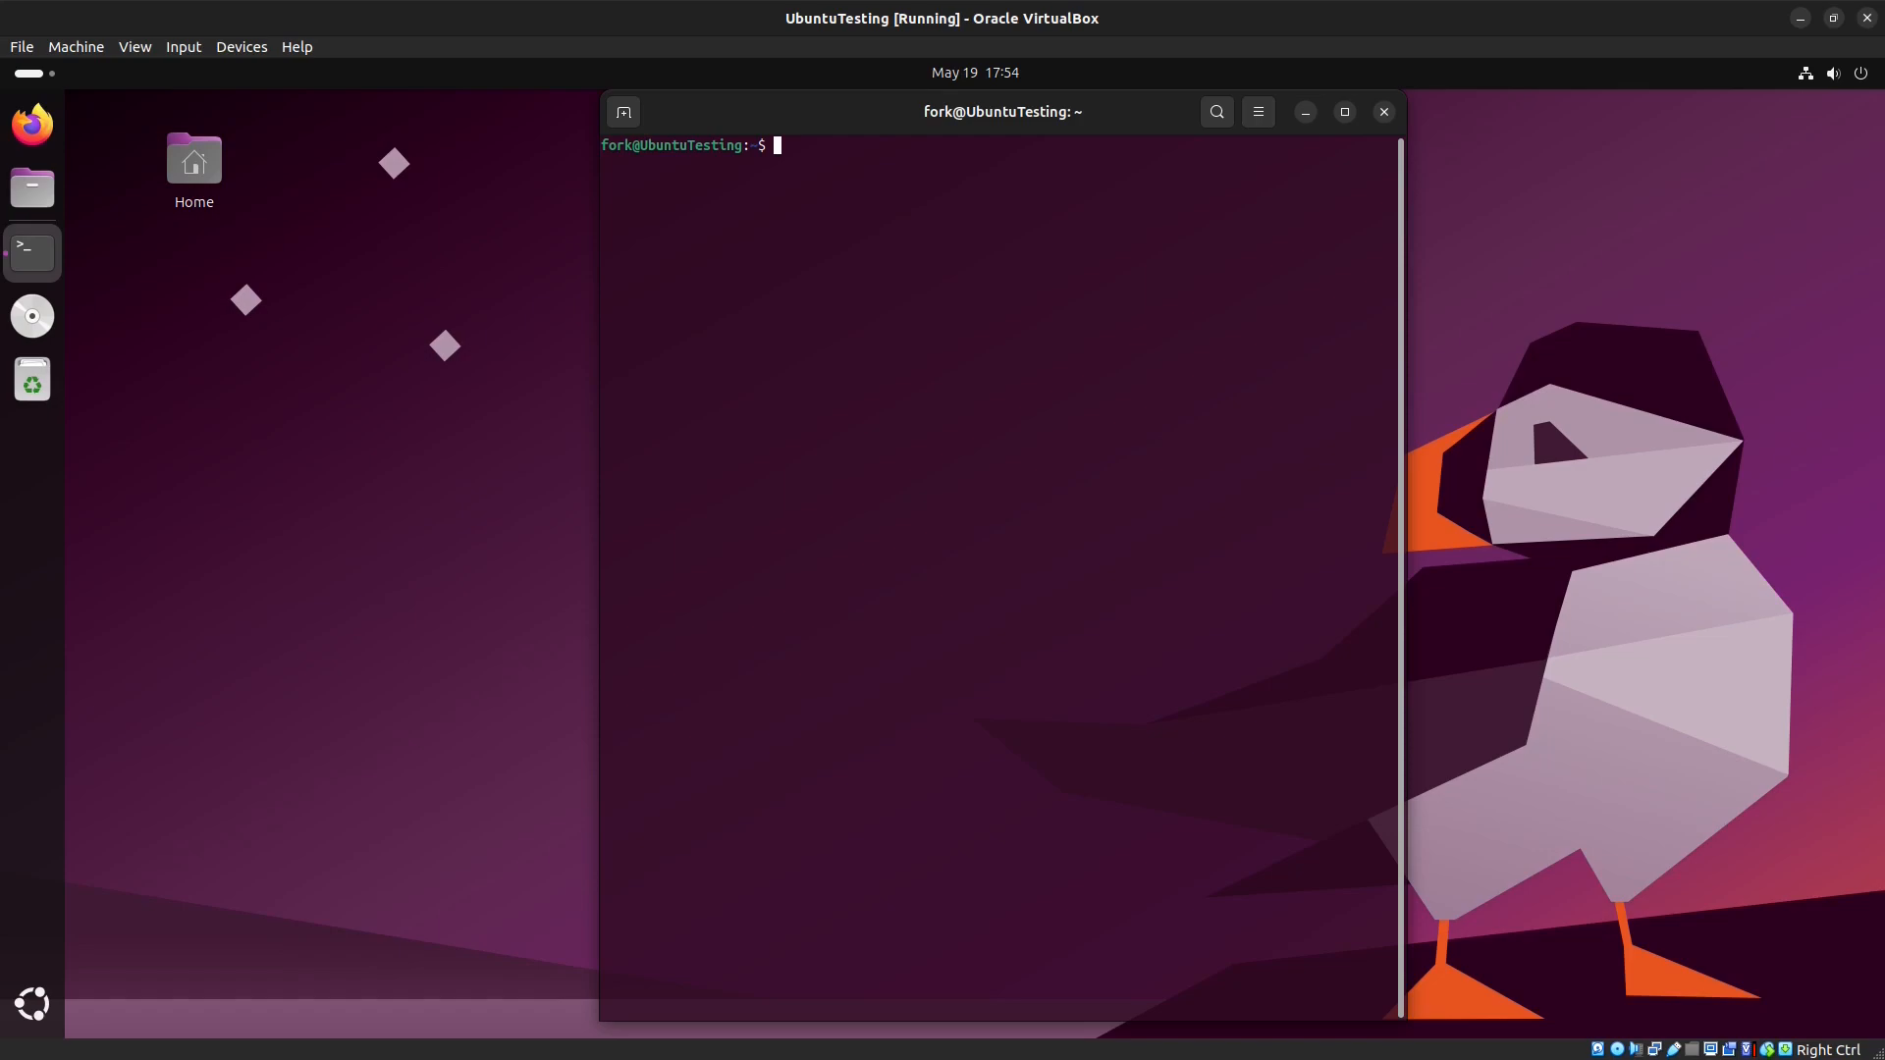
text(sudo apt install htop)
key(Return)
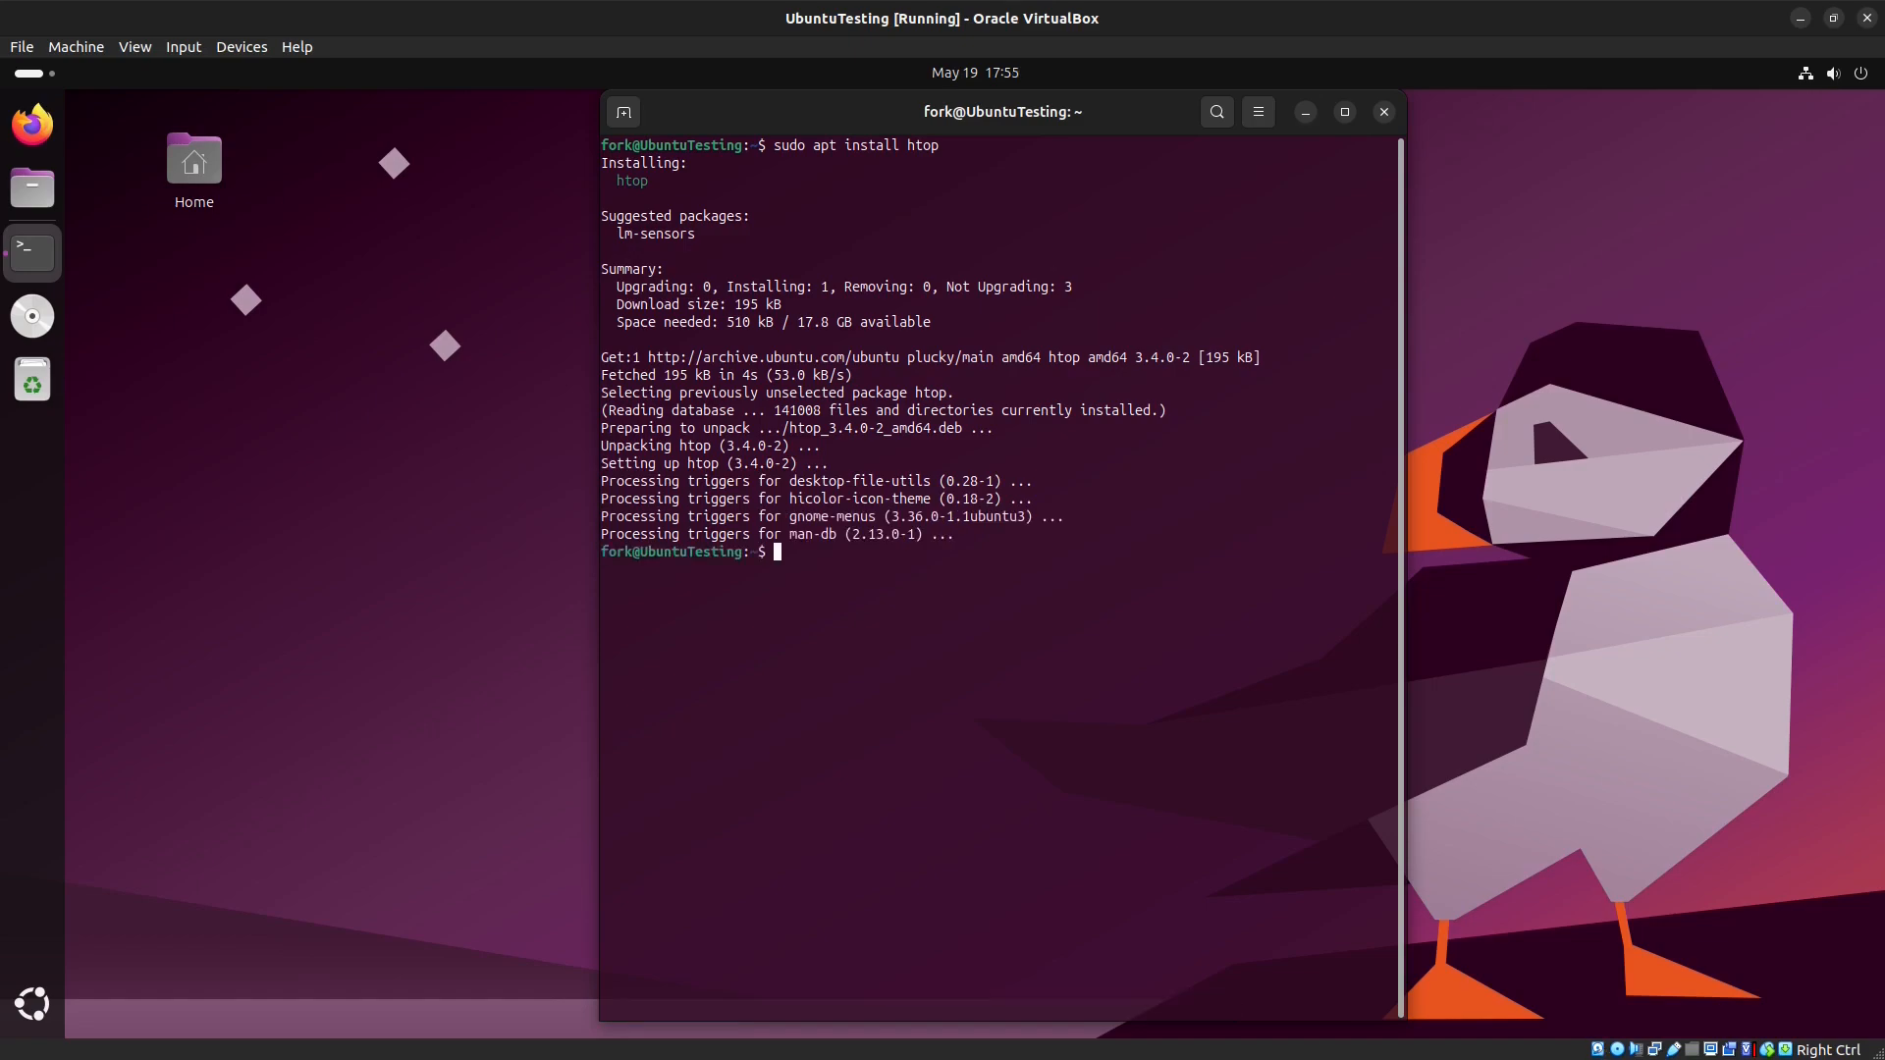
Step: Clear the terminal and exit the terminal session
text(clear)
key(Return)
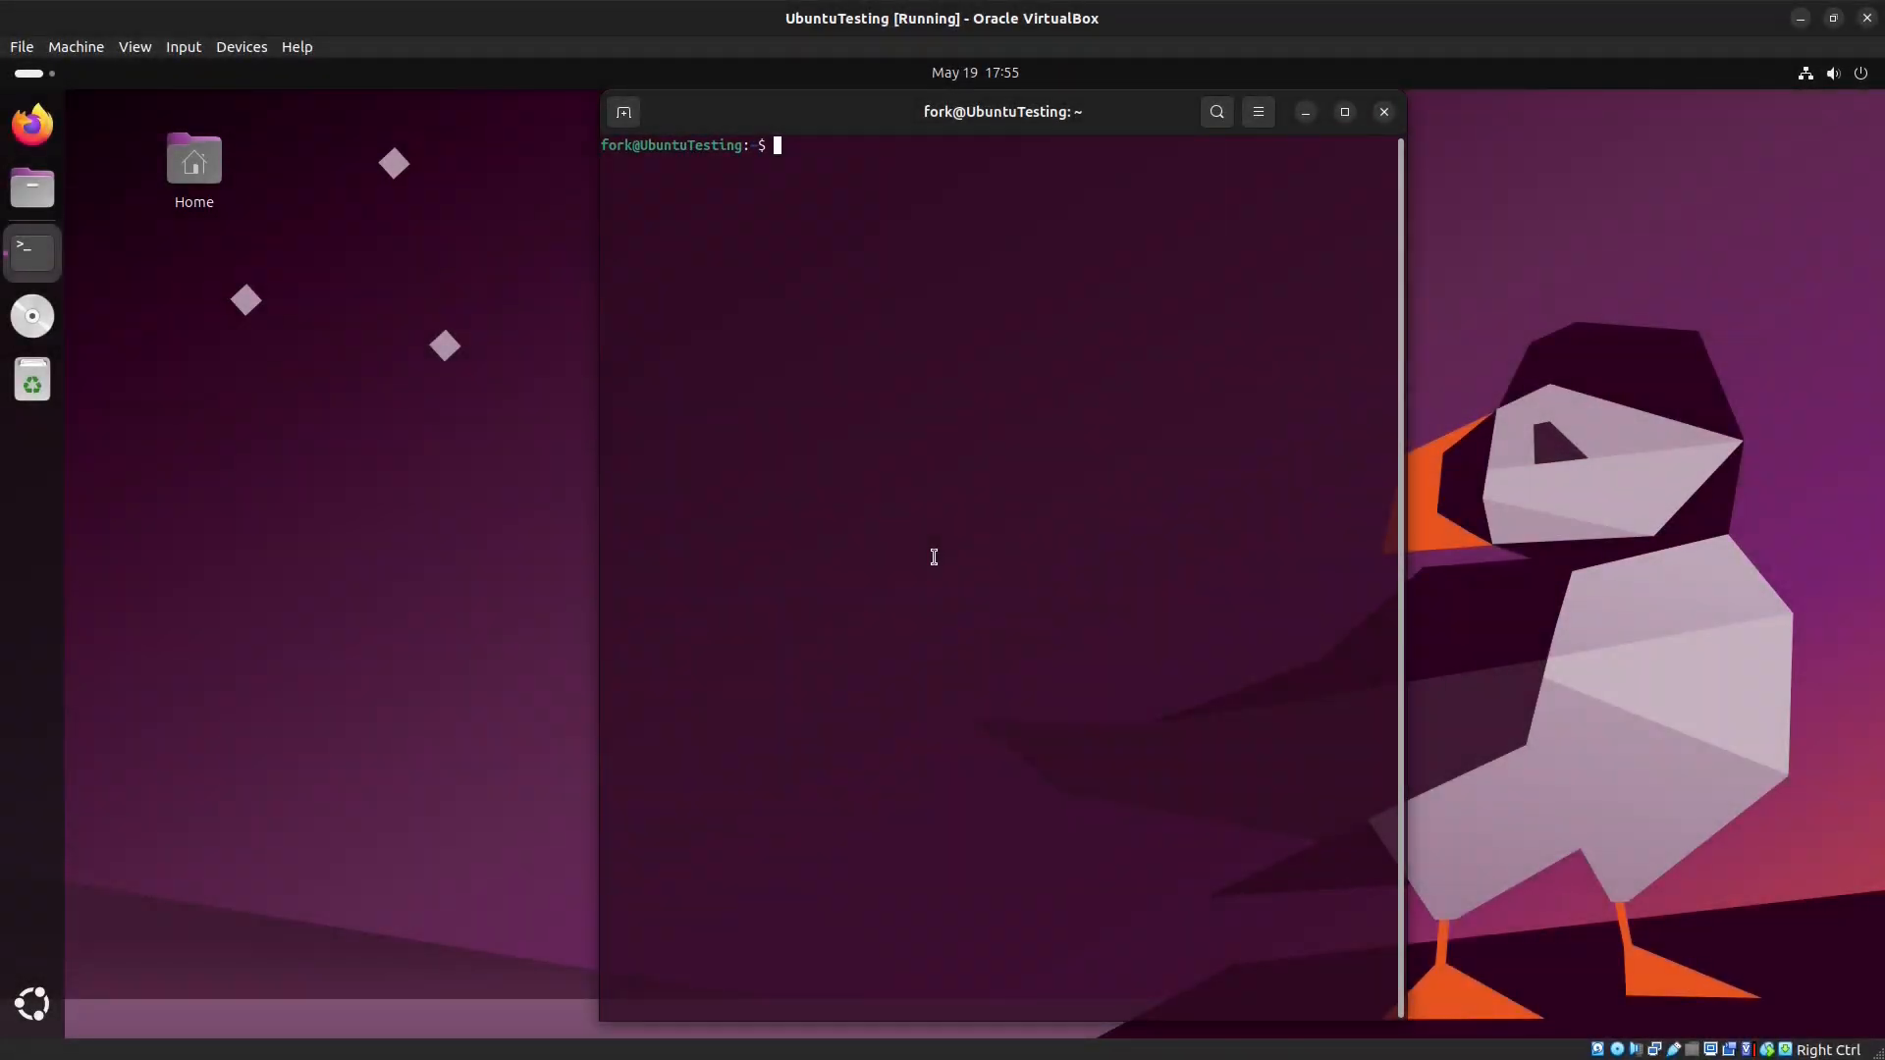
text(pow)
key(BackSpace)
key(BackSpace)
key(BackSpace)
text(exit)
key(Return)
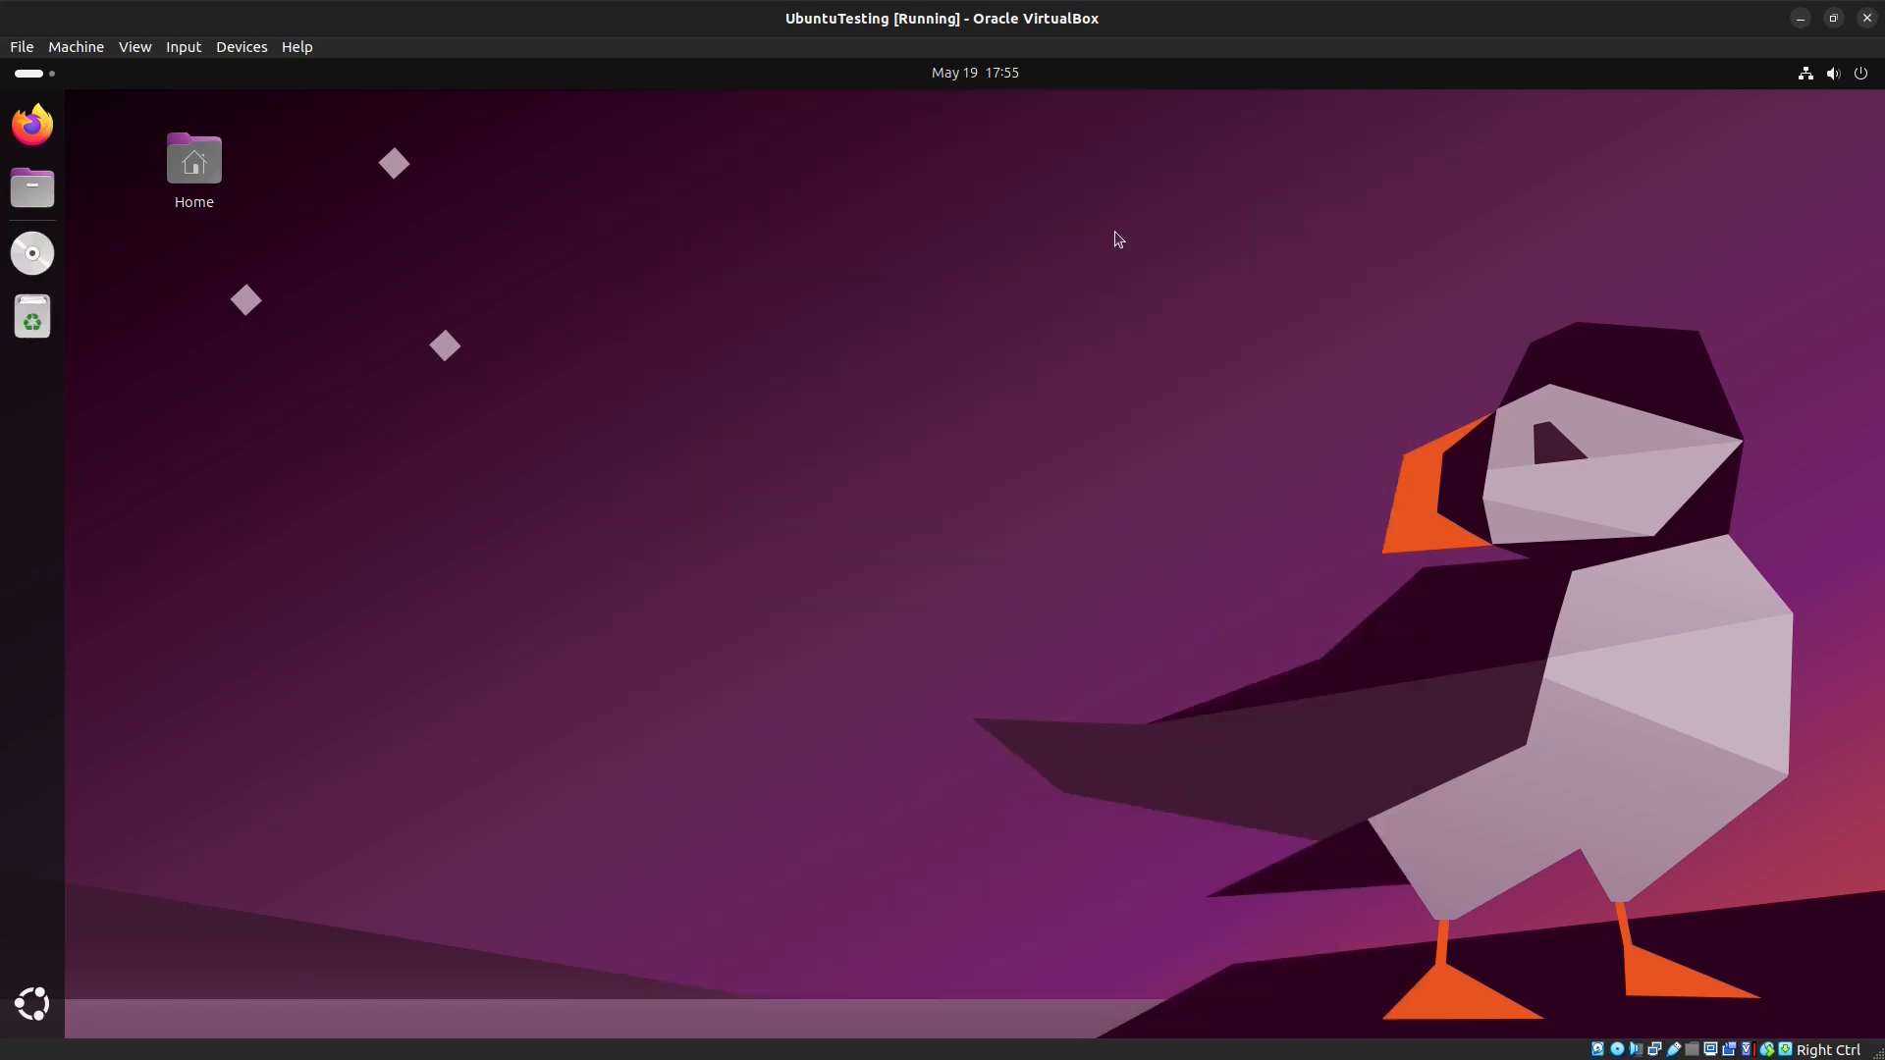
Step: Shut down the UbuntuTesting virtual machine by closing its window and powering it off
click(1868, 17)
click(1035, 605)
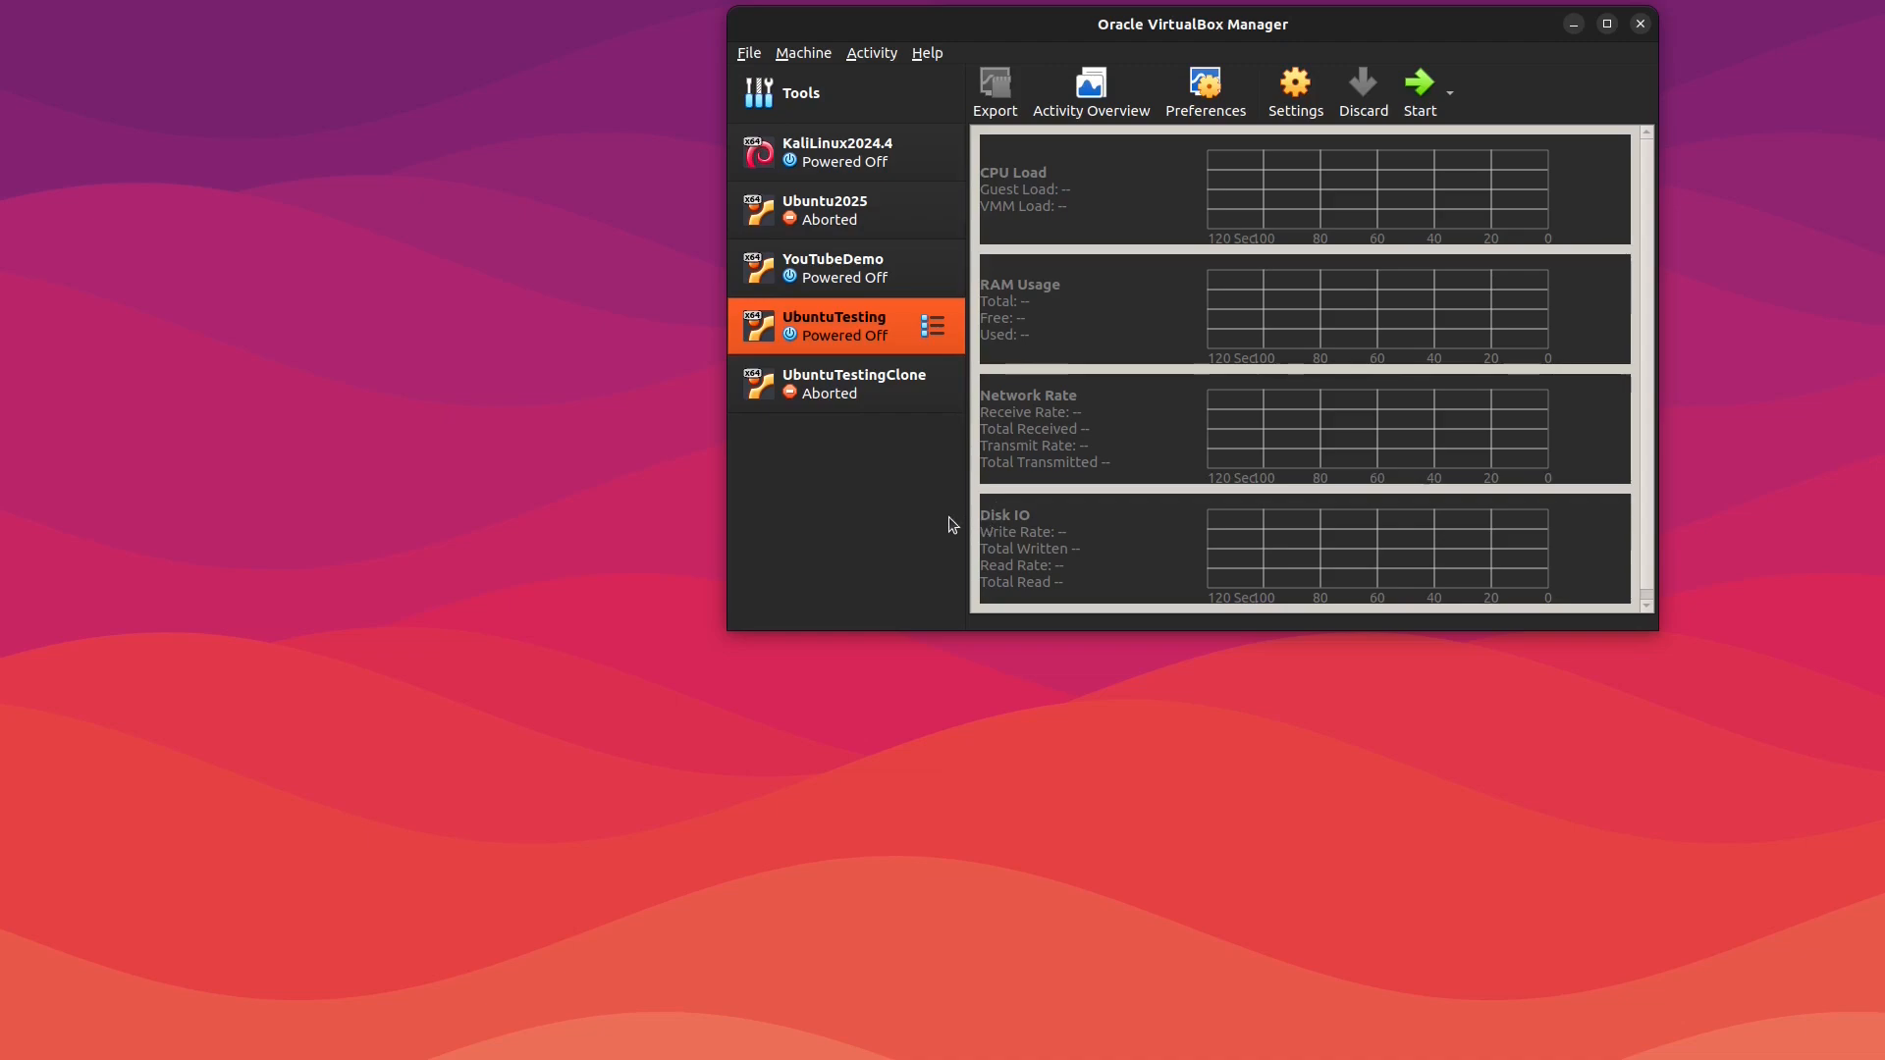
Step: Remove the UbuntuTestingClone machine from the VirtualBox Manager
click(831, 388)
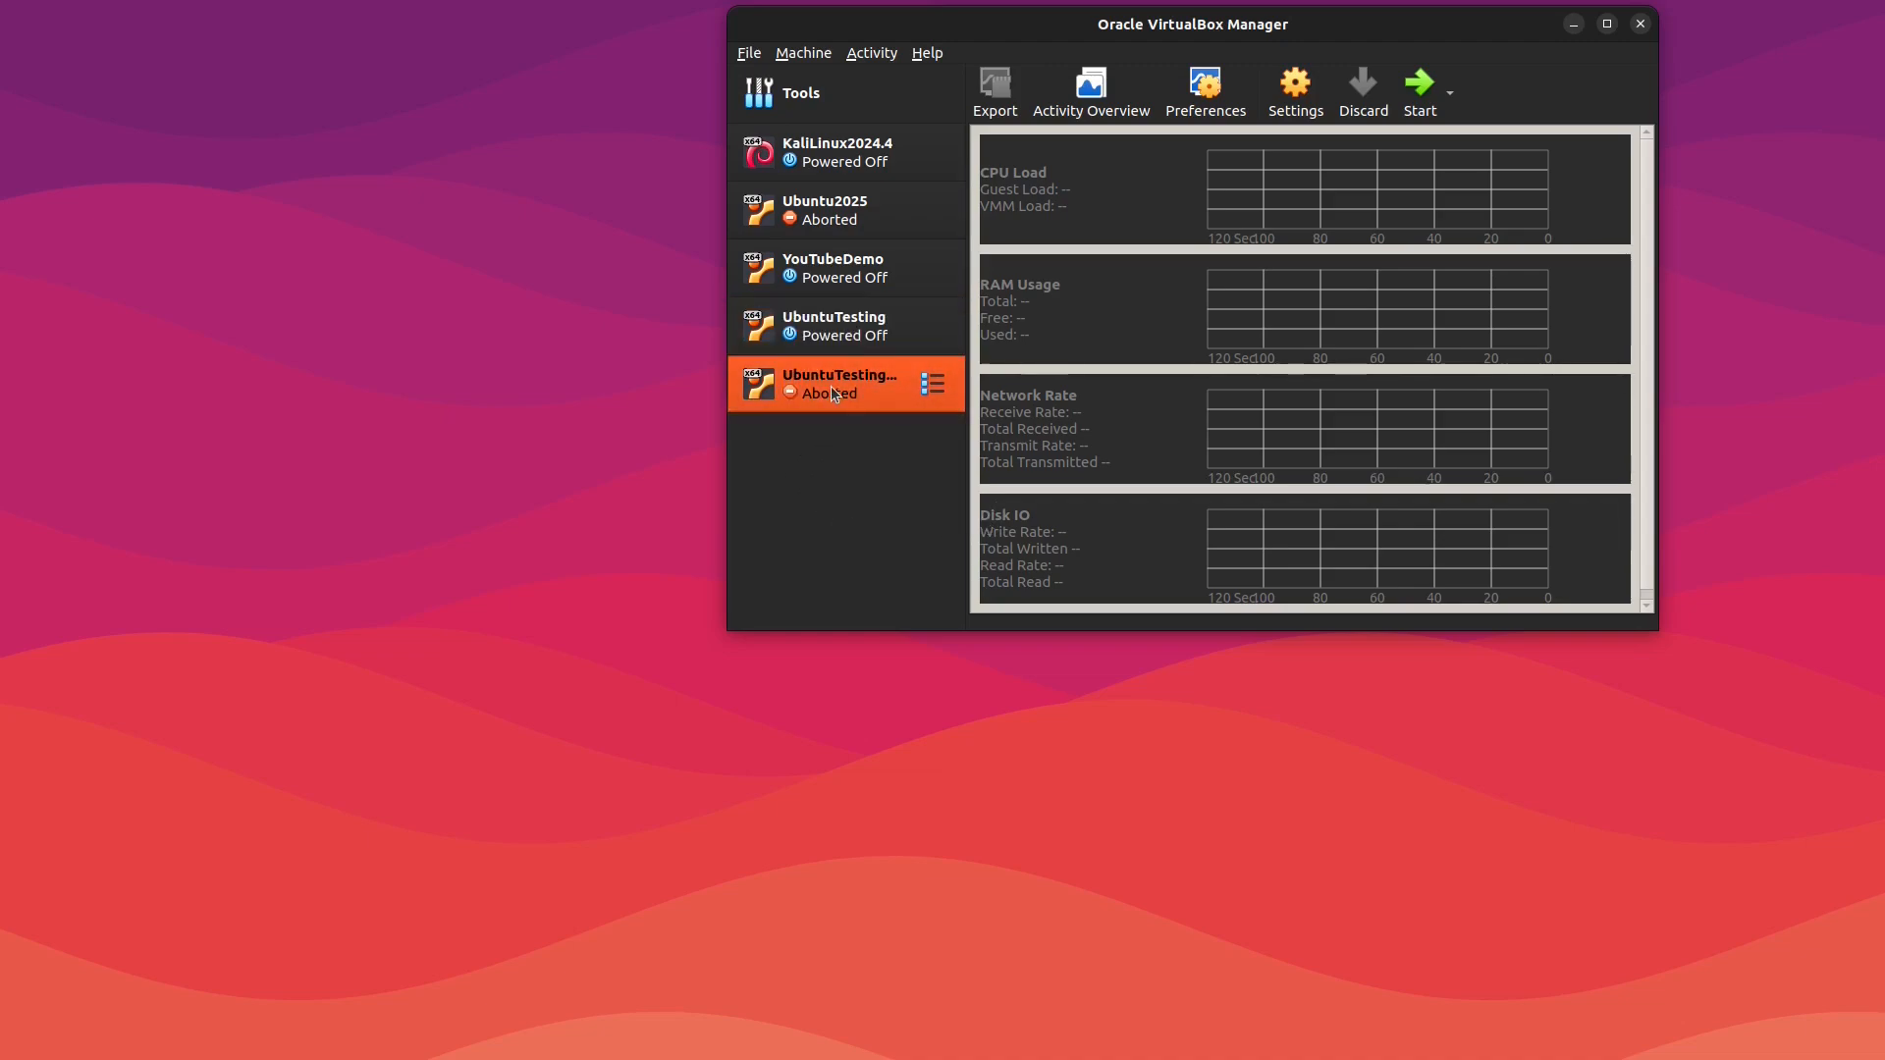
right_click(832, 390)
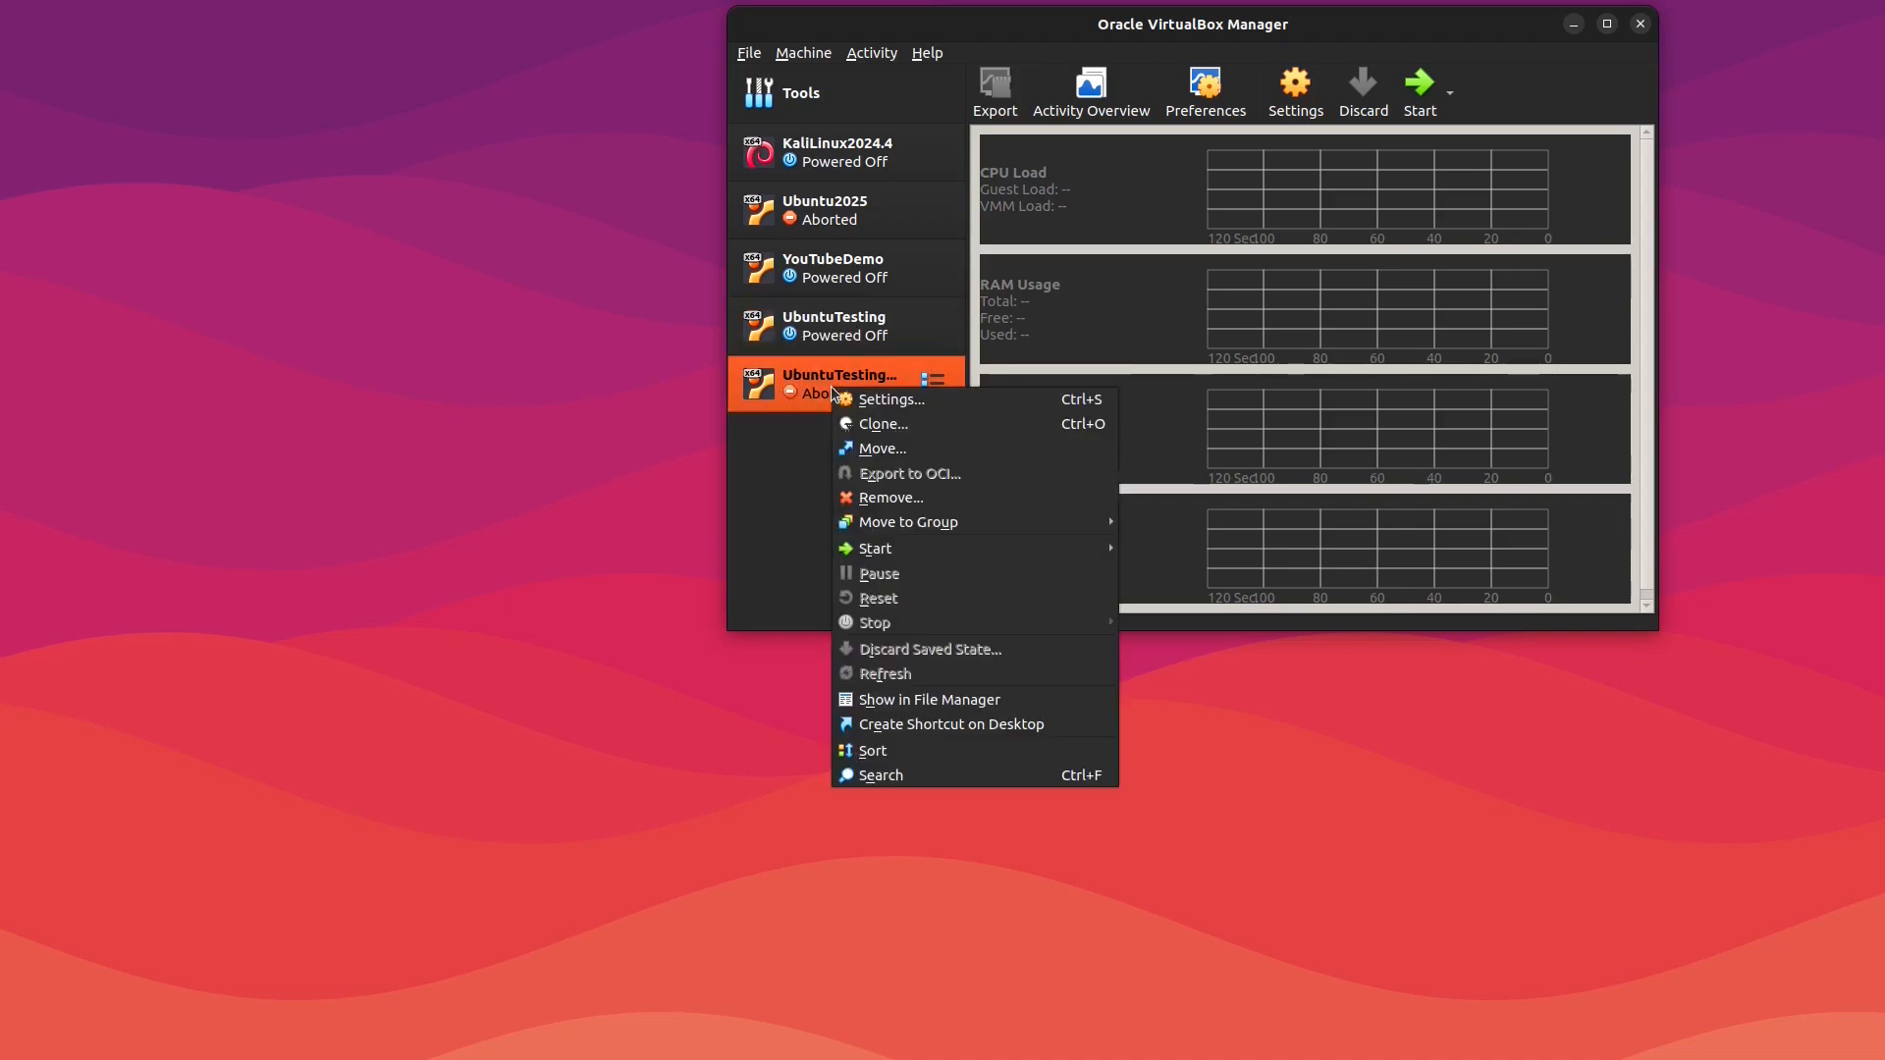
click(900, 499)
drag(1248, 24, 1054, 37)
drag(1108, 432, 1006, 414)
click(1006, 414)
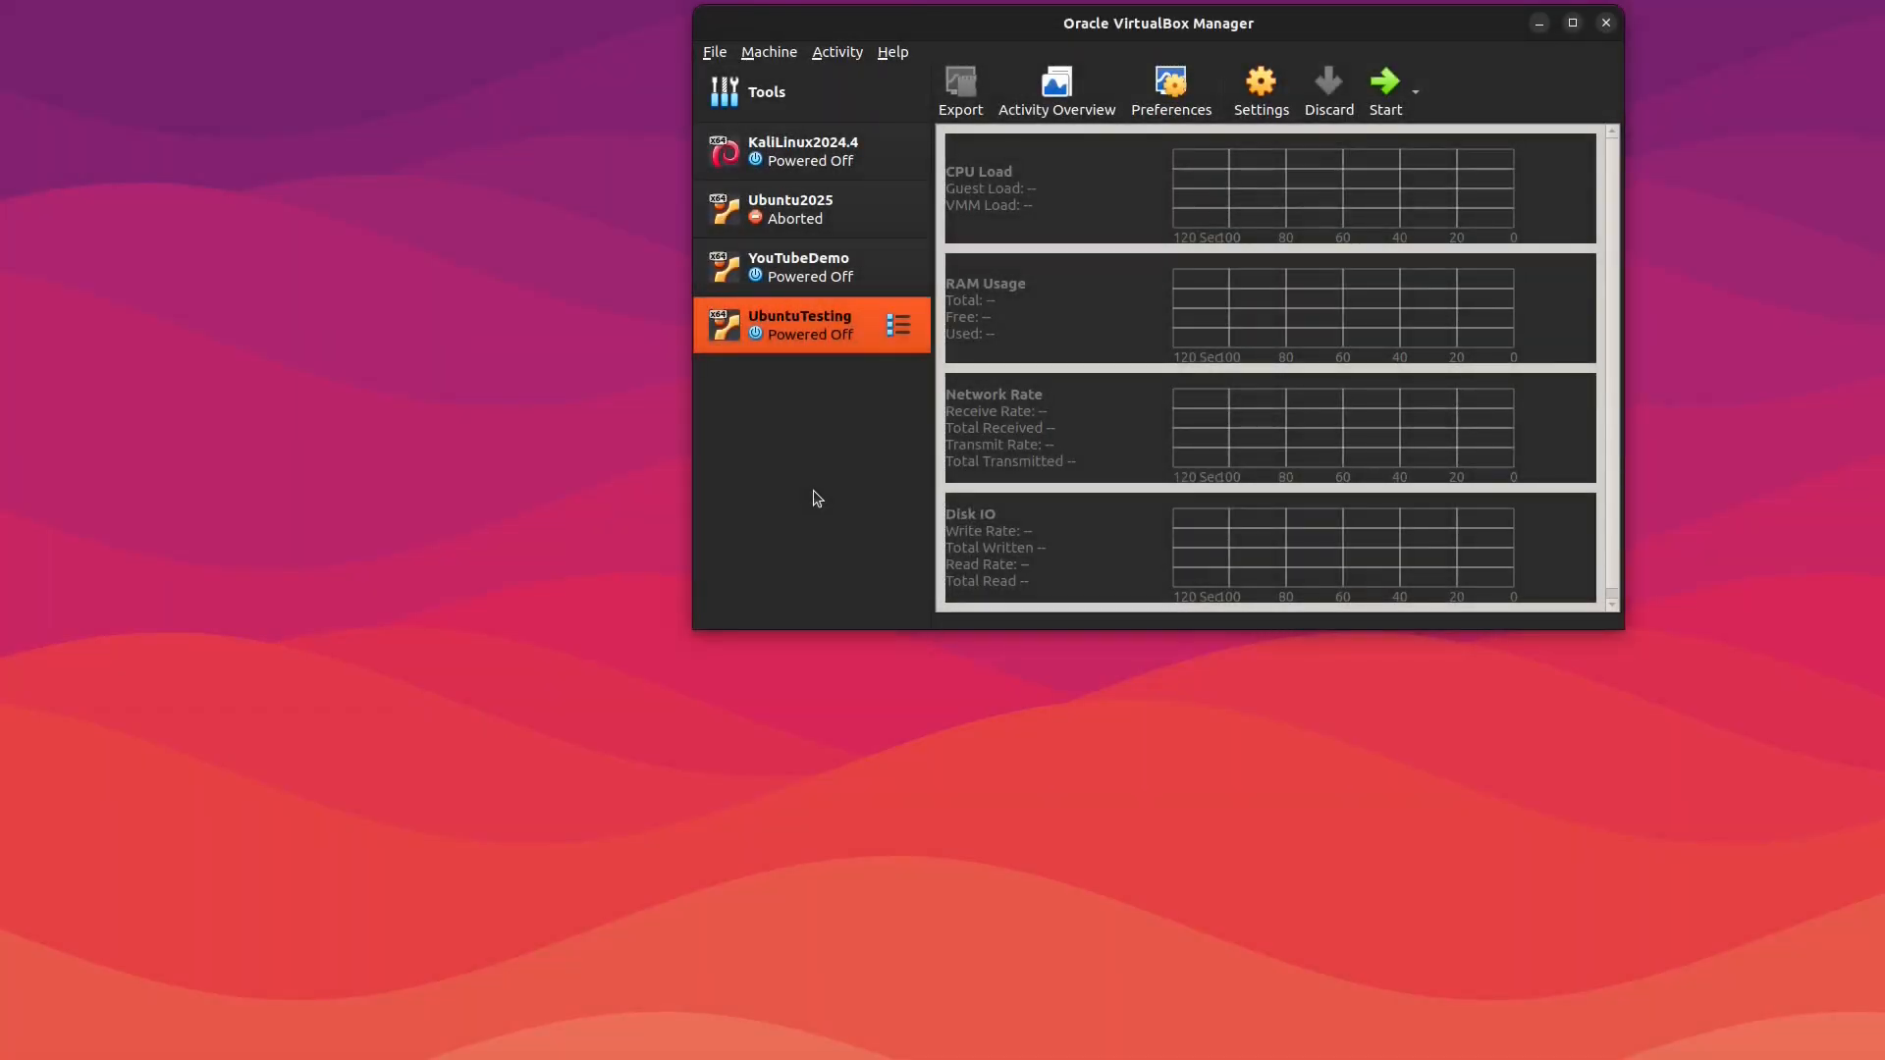
Step: Create a full clone of UbuntuTesting named UbuntuTestingClone1
right_click(819, 327)
click(876, 363)
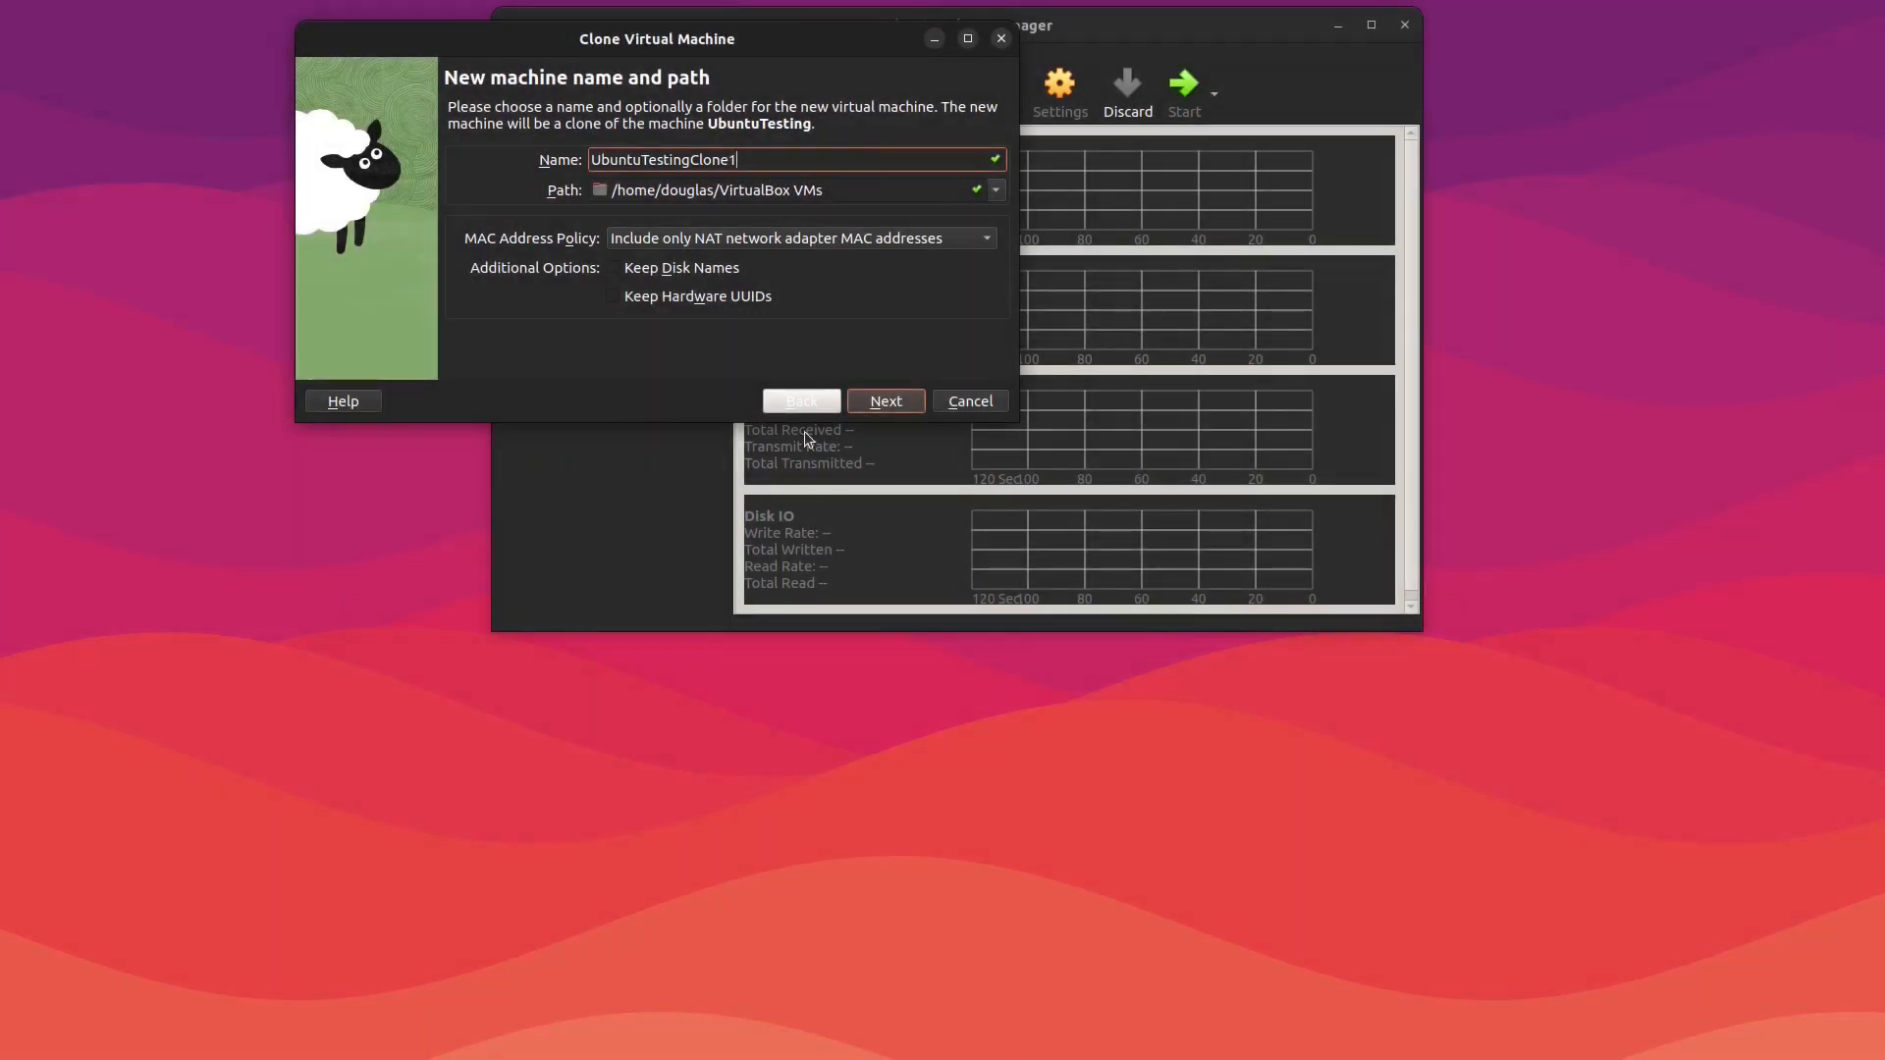
click(877, 406)
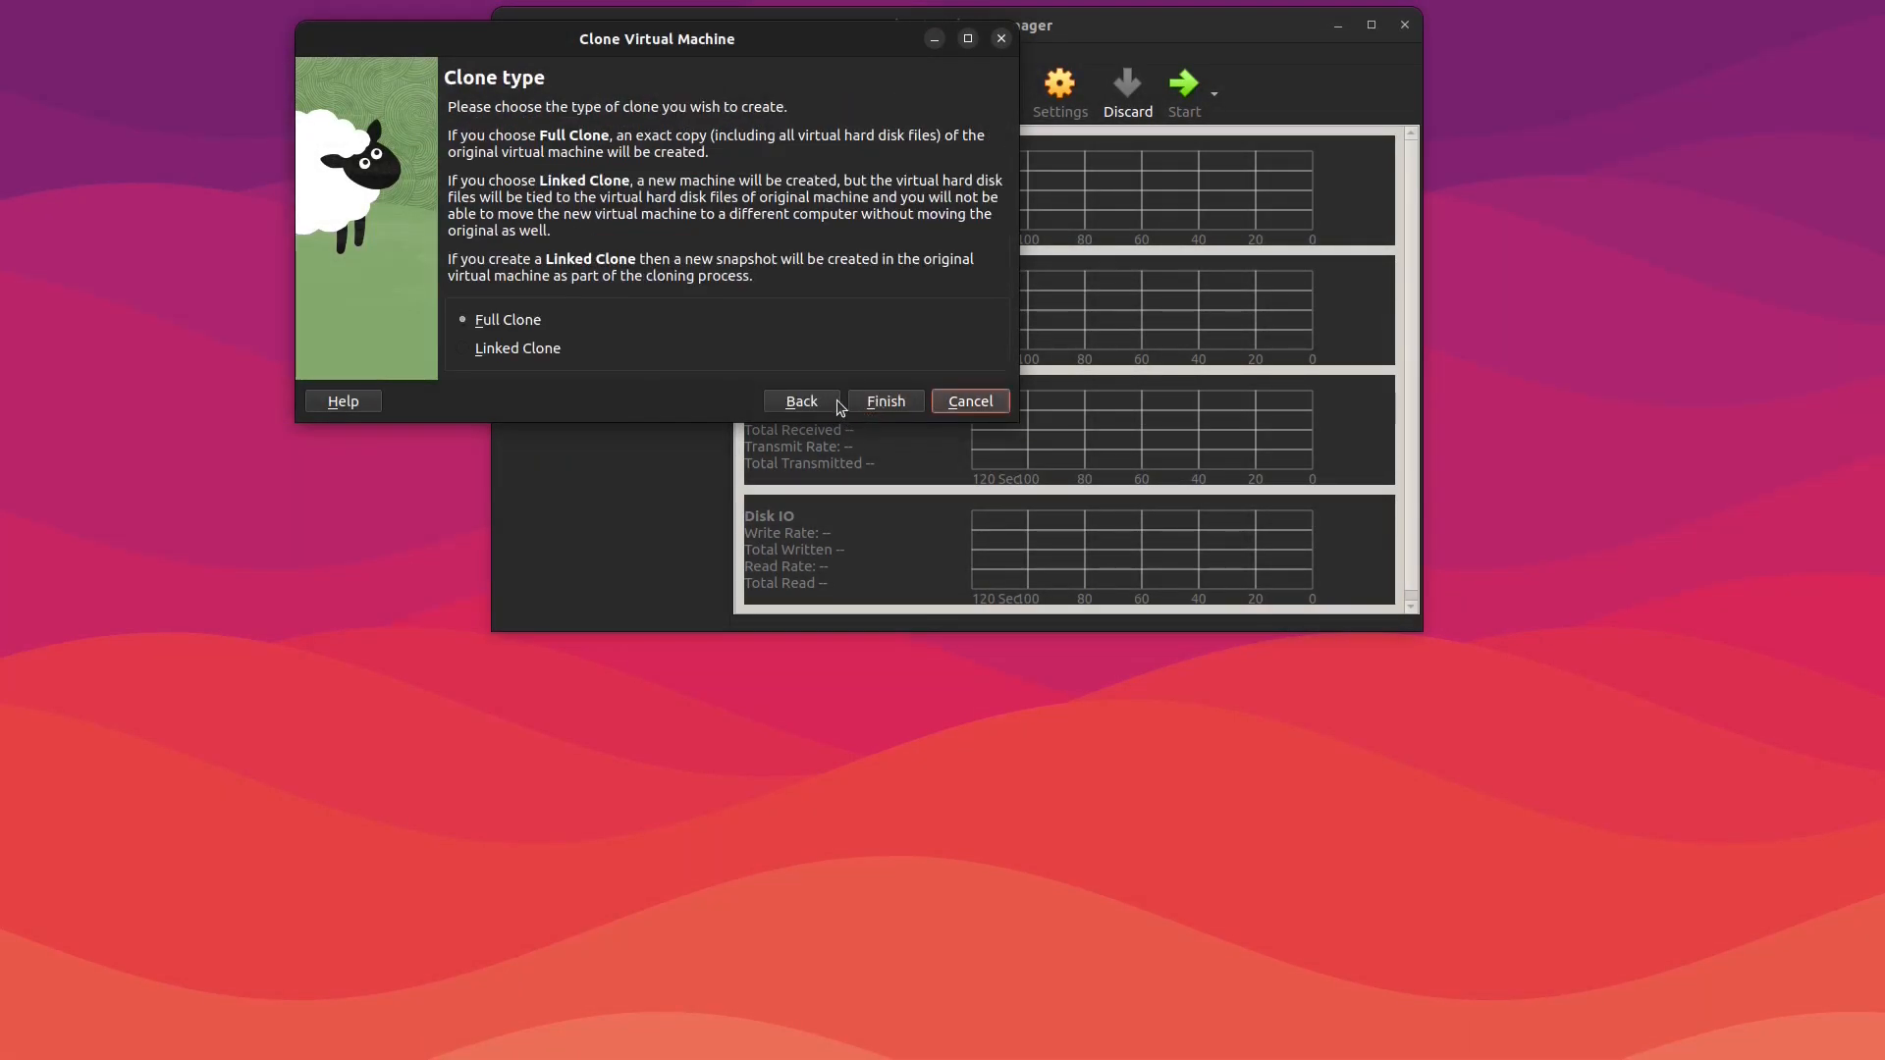
drag(781, 41, 921, 36)
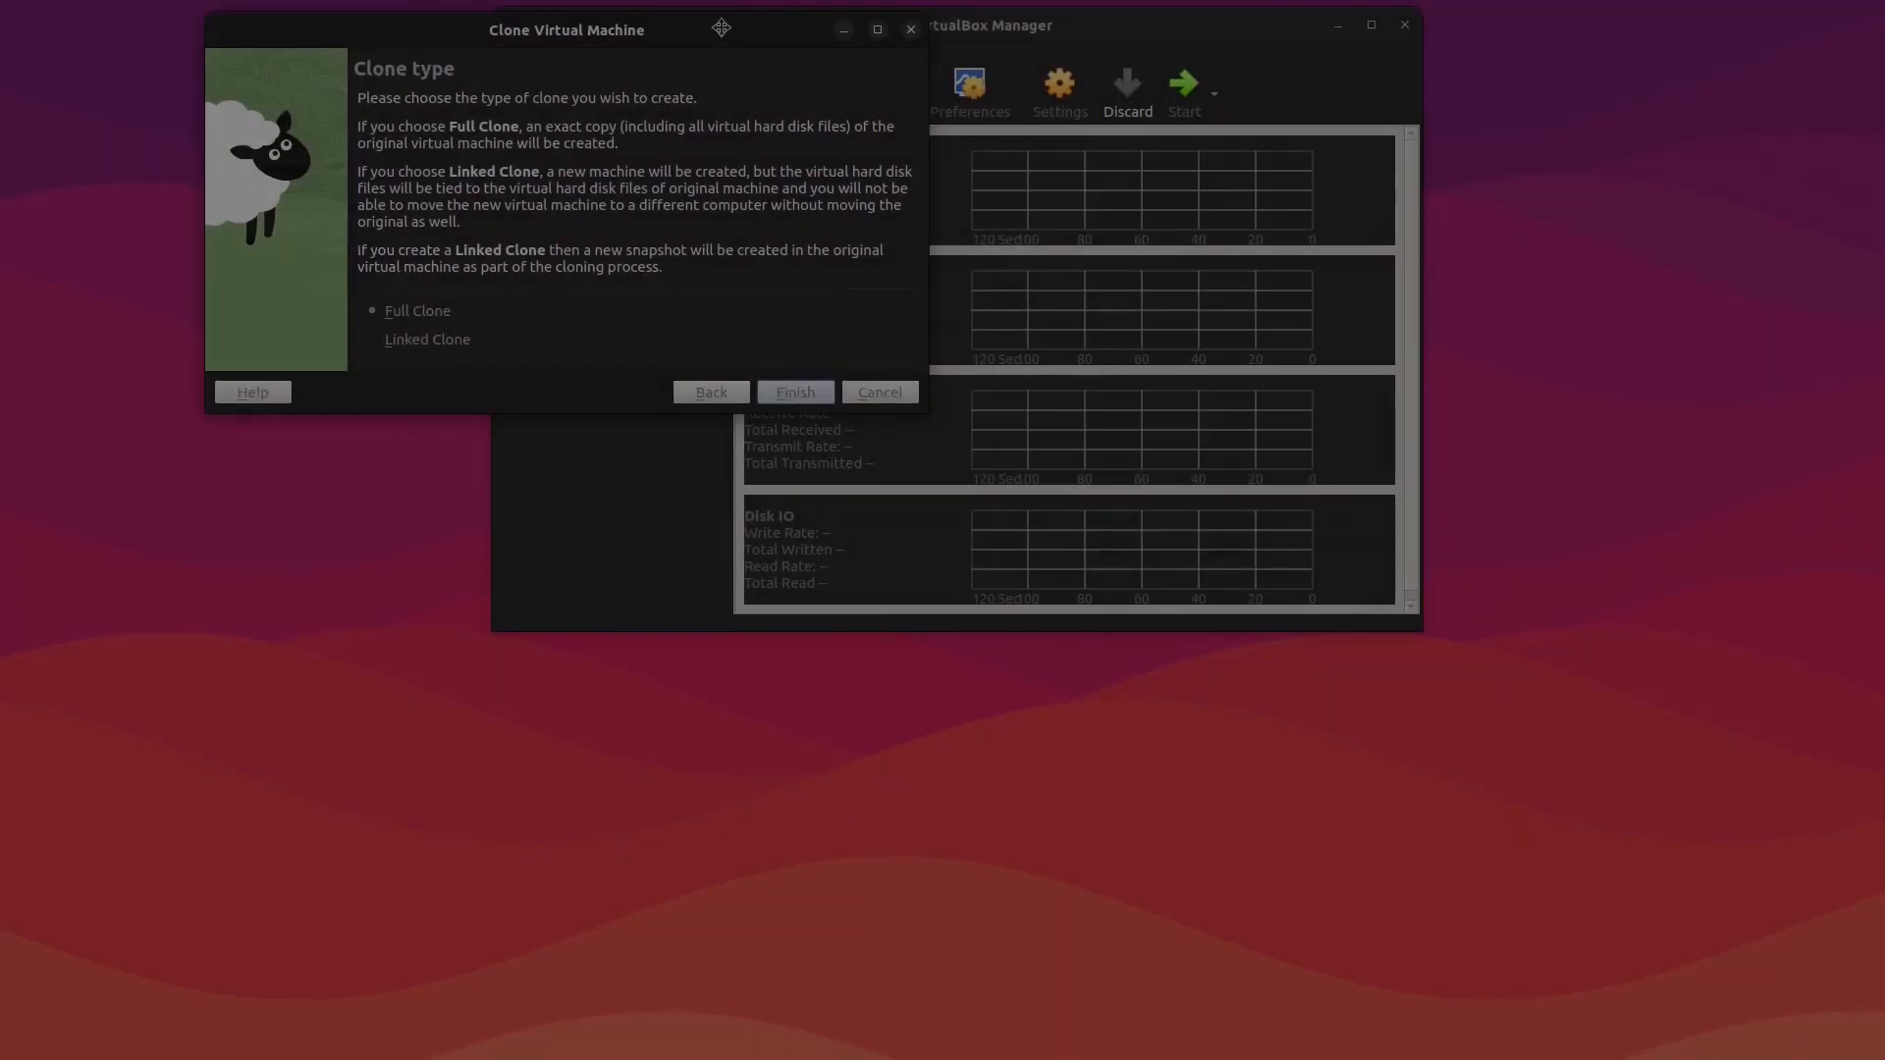
click(793, 389)
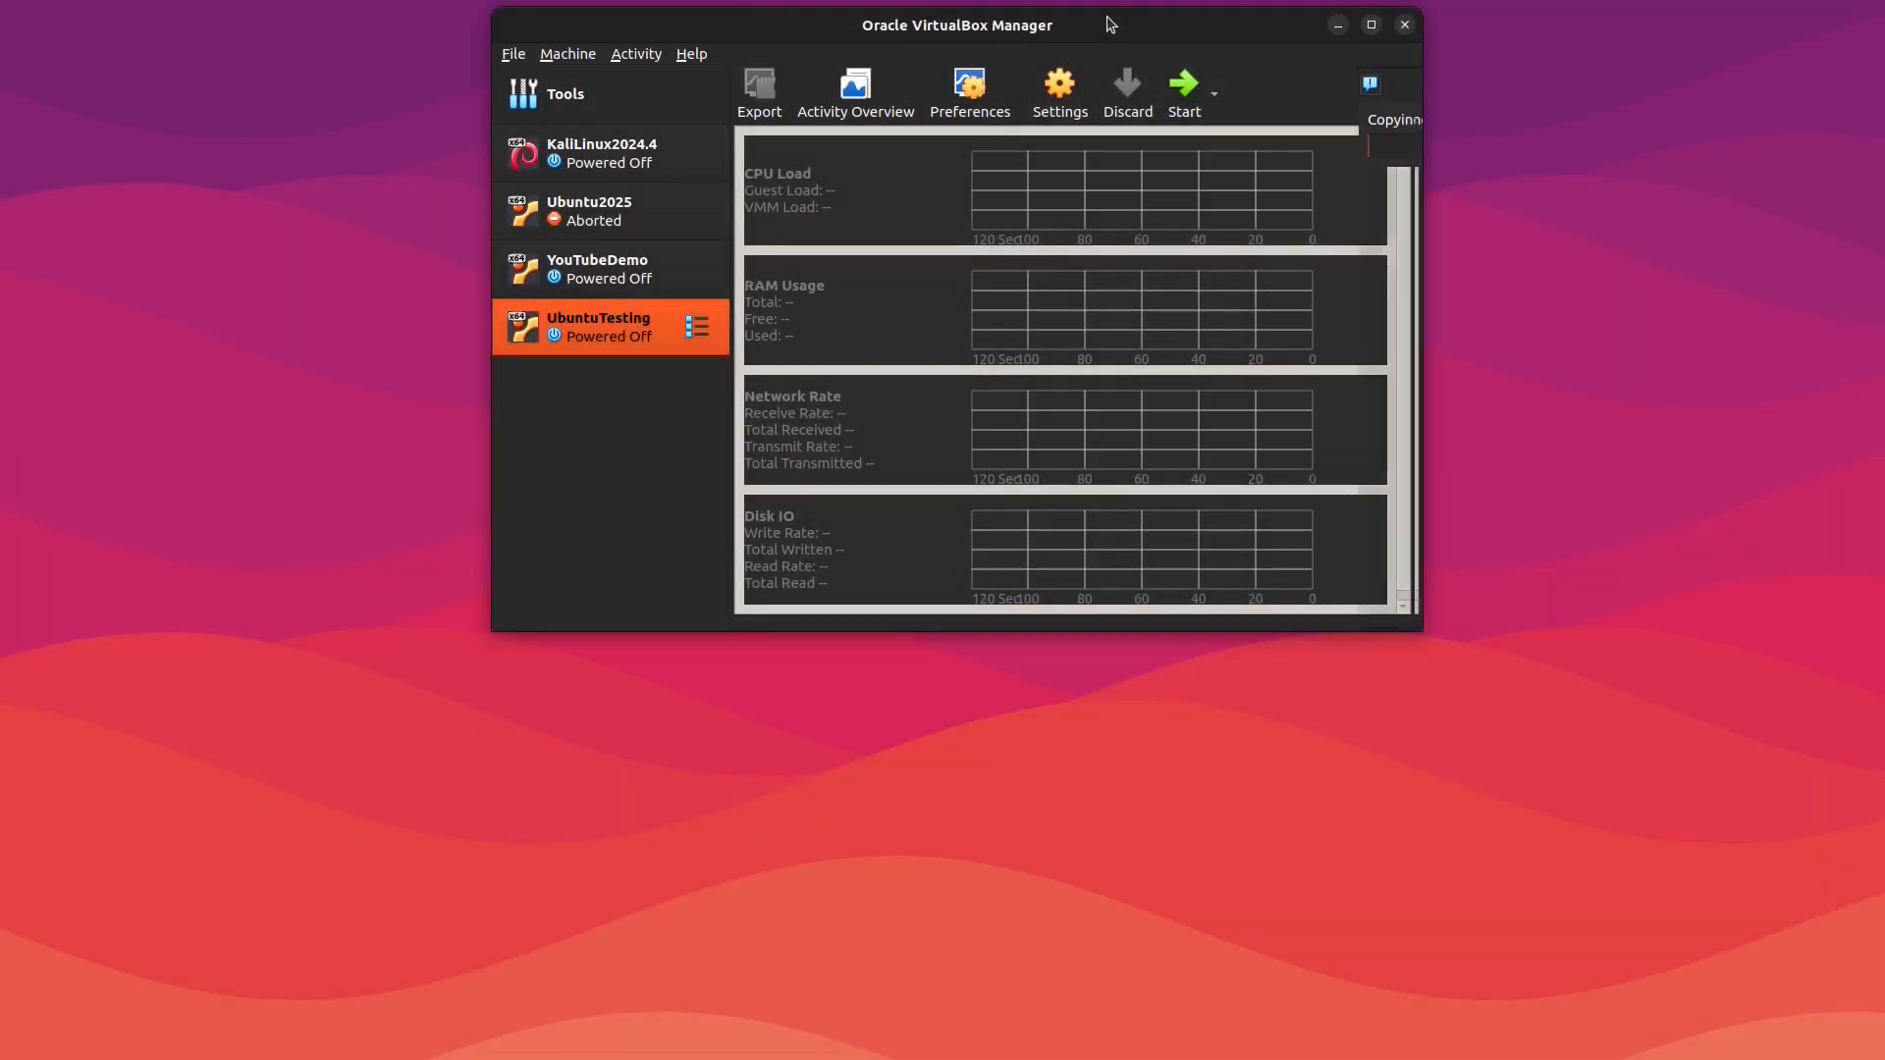
Step: Reposition the manager window and start the UbuntuTestingClone1 virtual machine
drag(1111, 25, 657, 21)
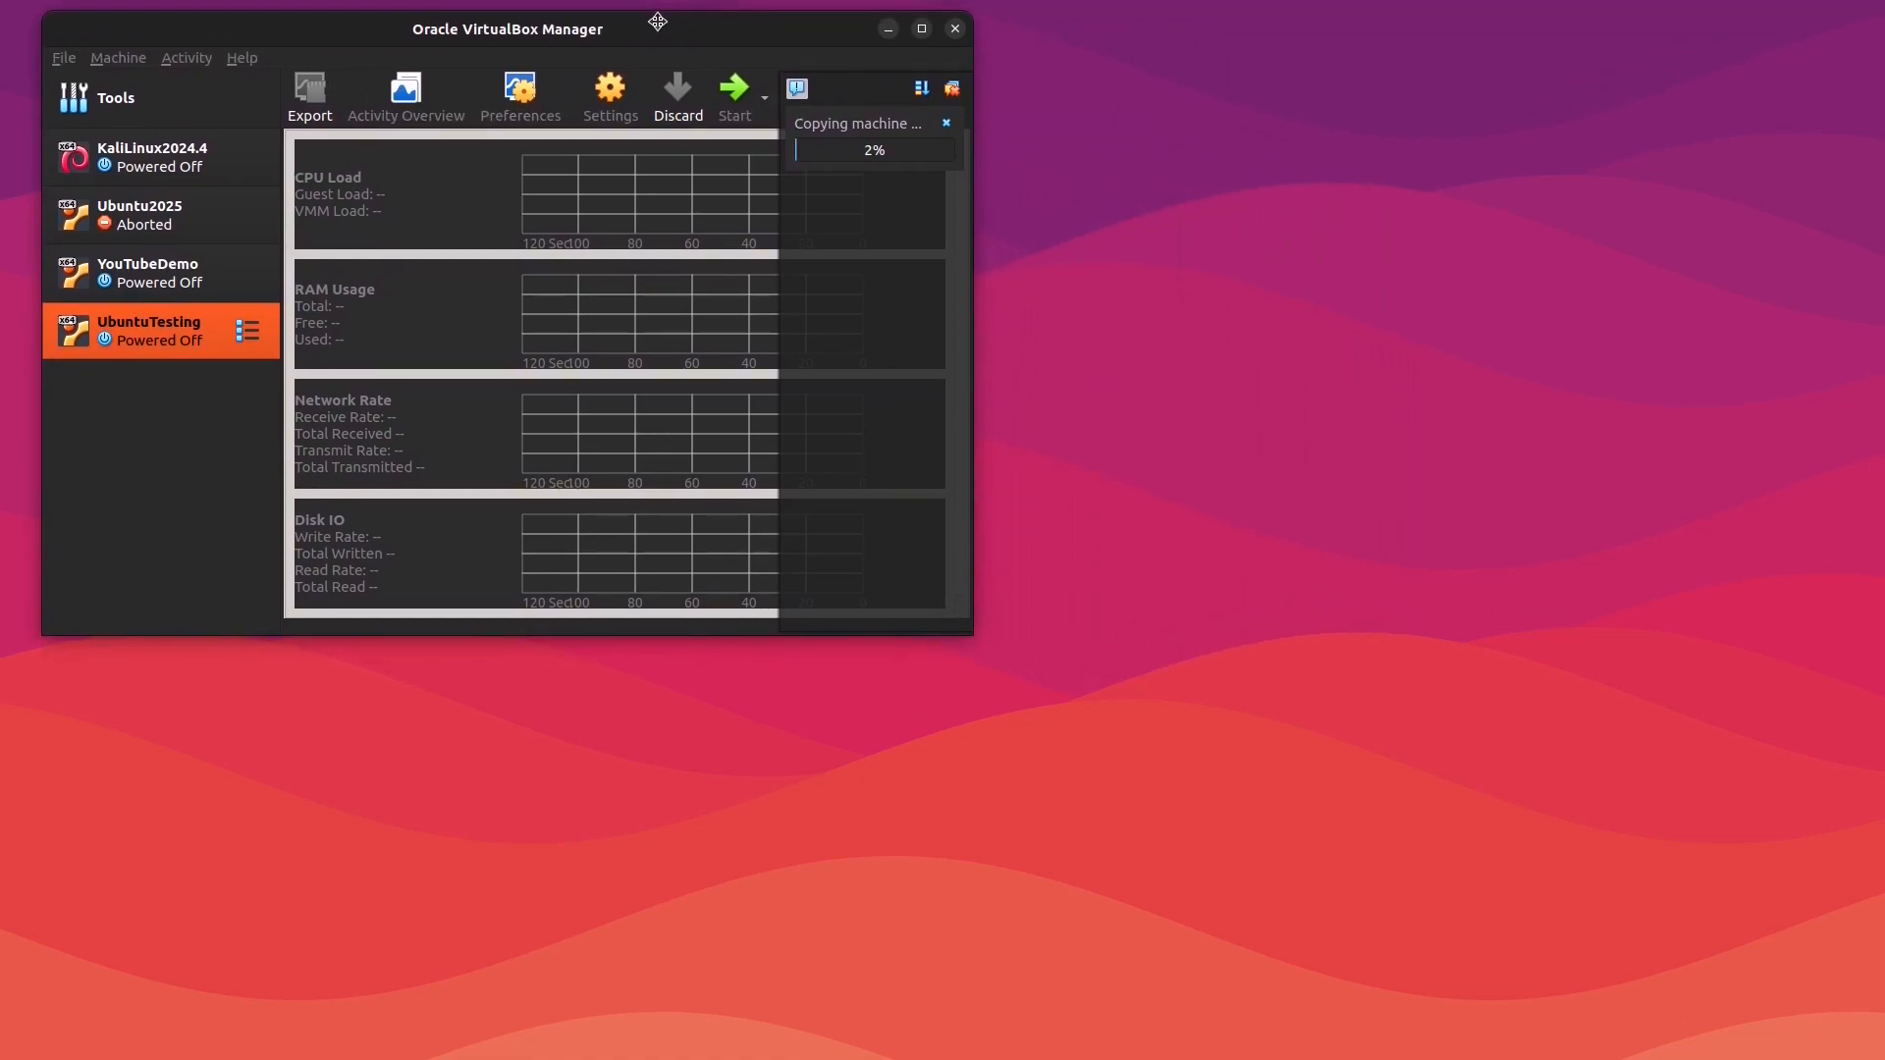
drag(657, 21, 654, 20)
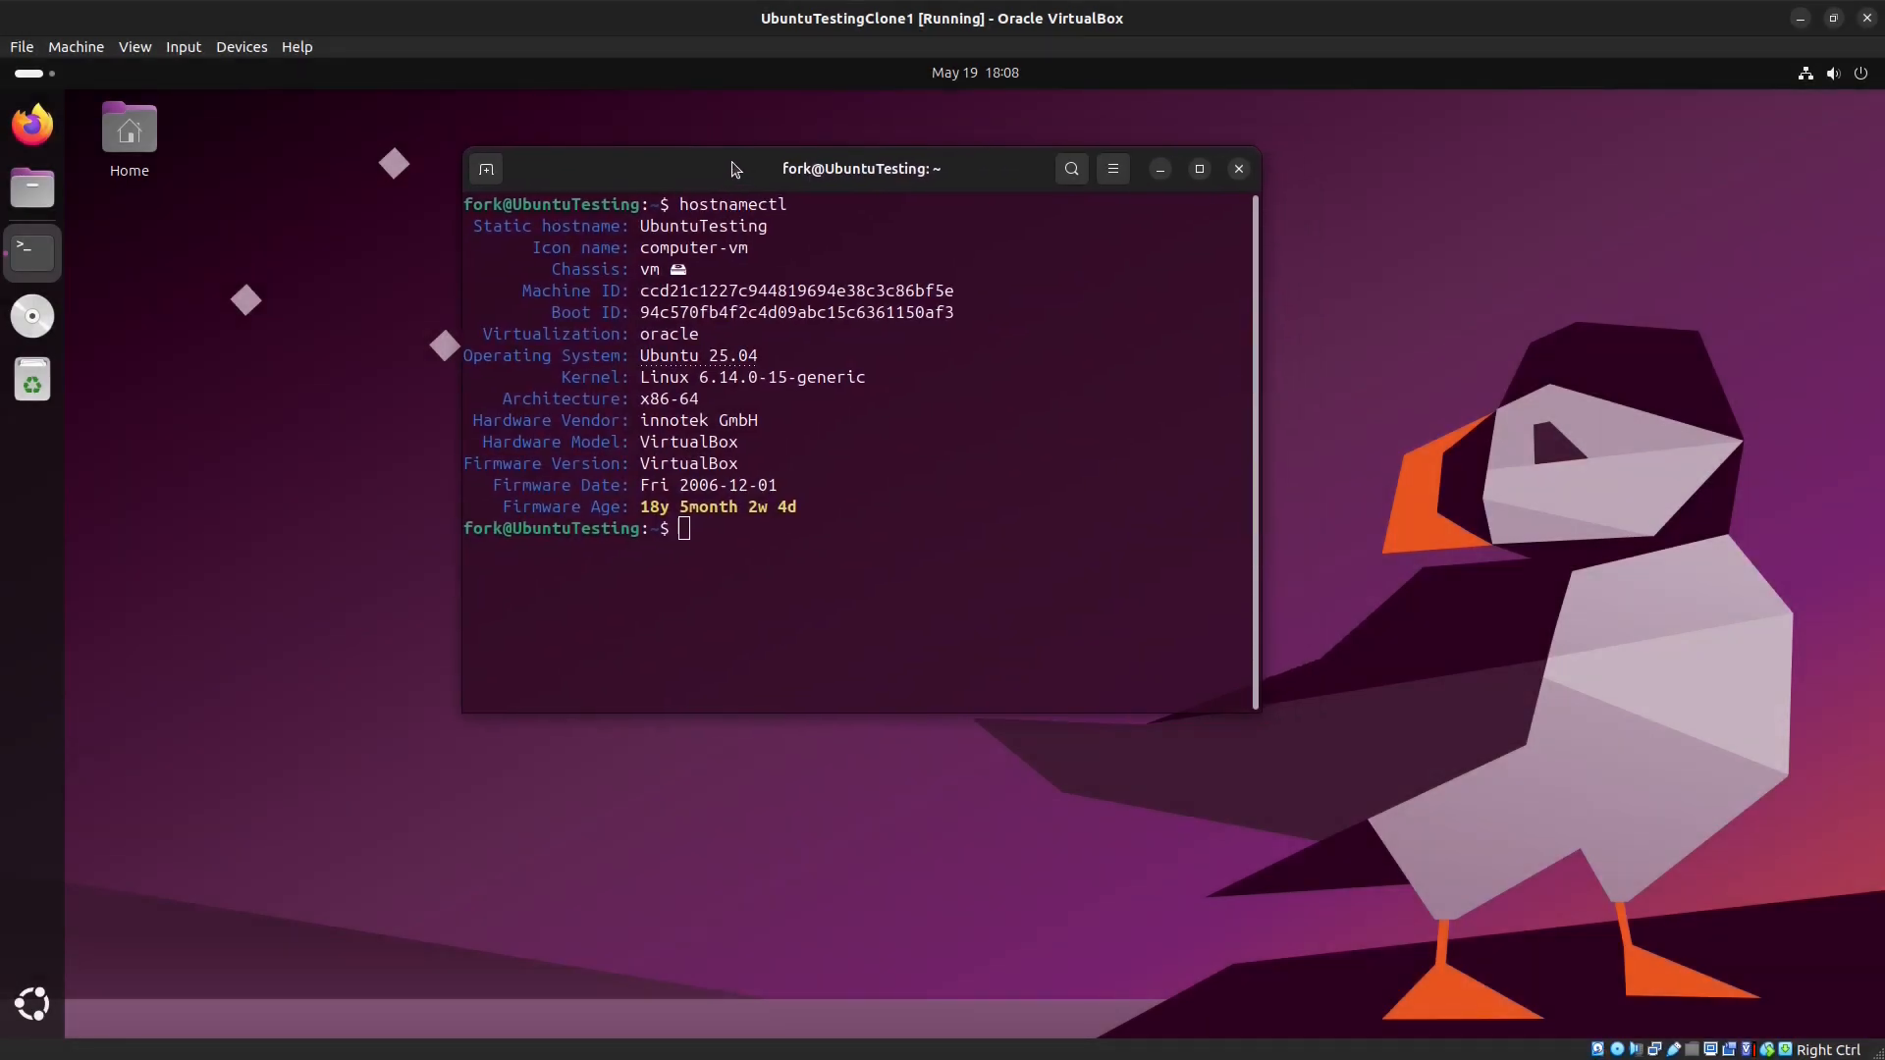
drag(735, 169, 735, 167)
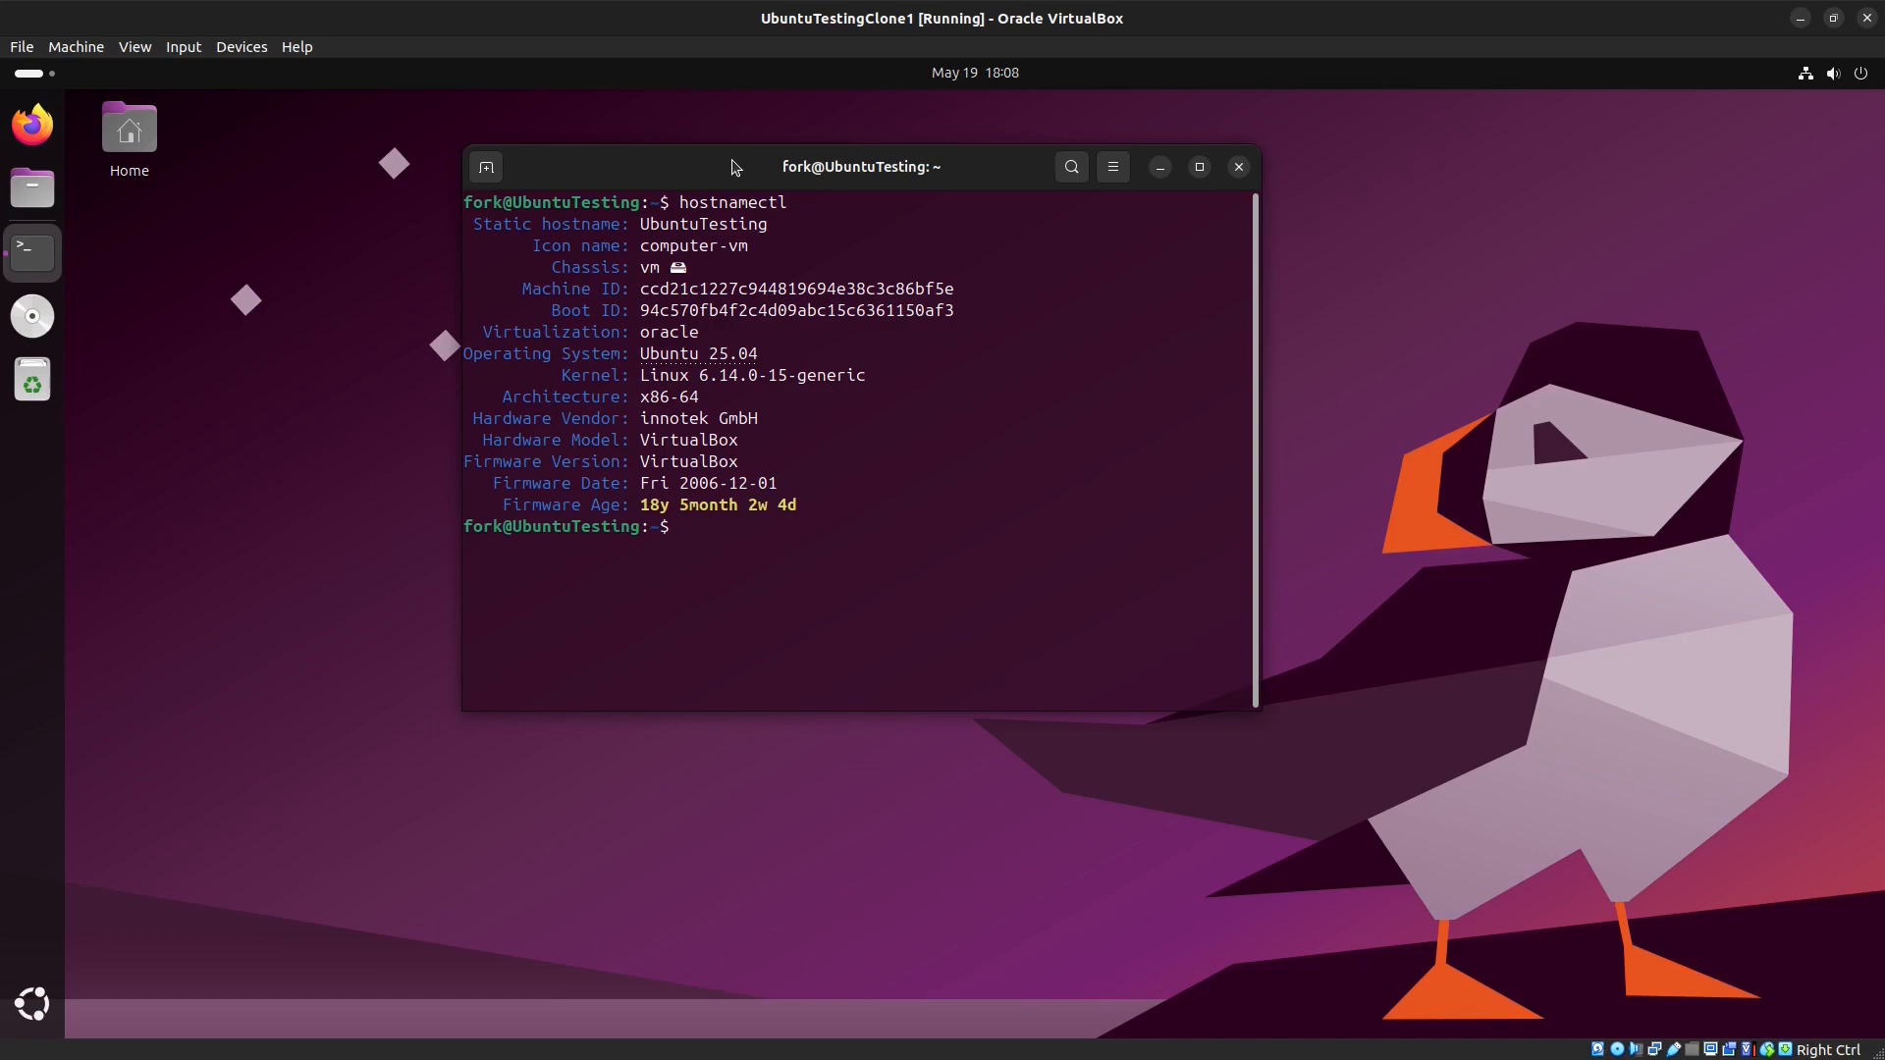
Step: Examine the hostnamectl output in the clone's terminal
drag(732, 165, 708, 130)
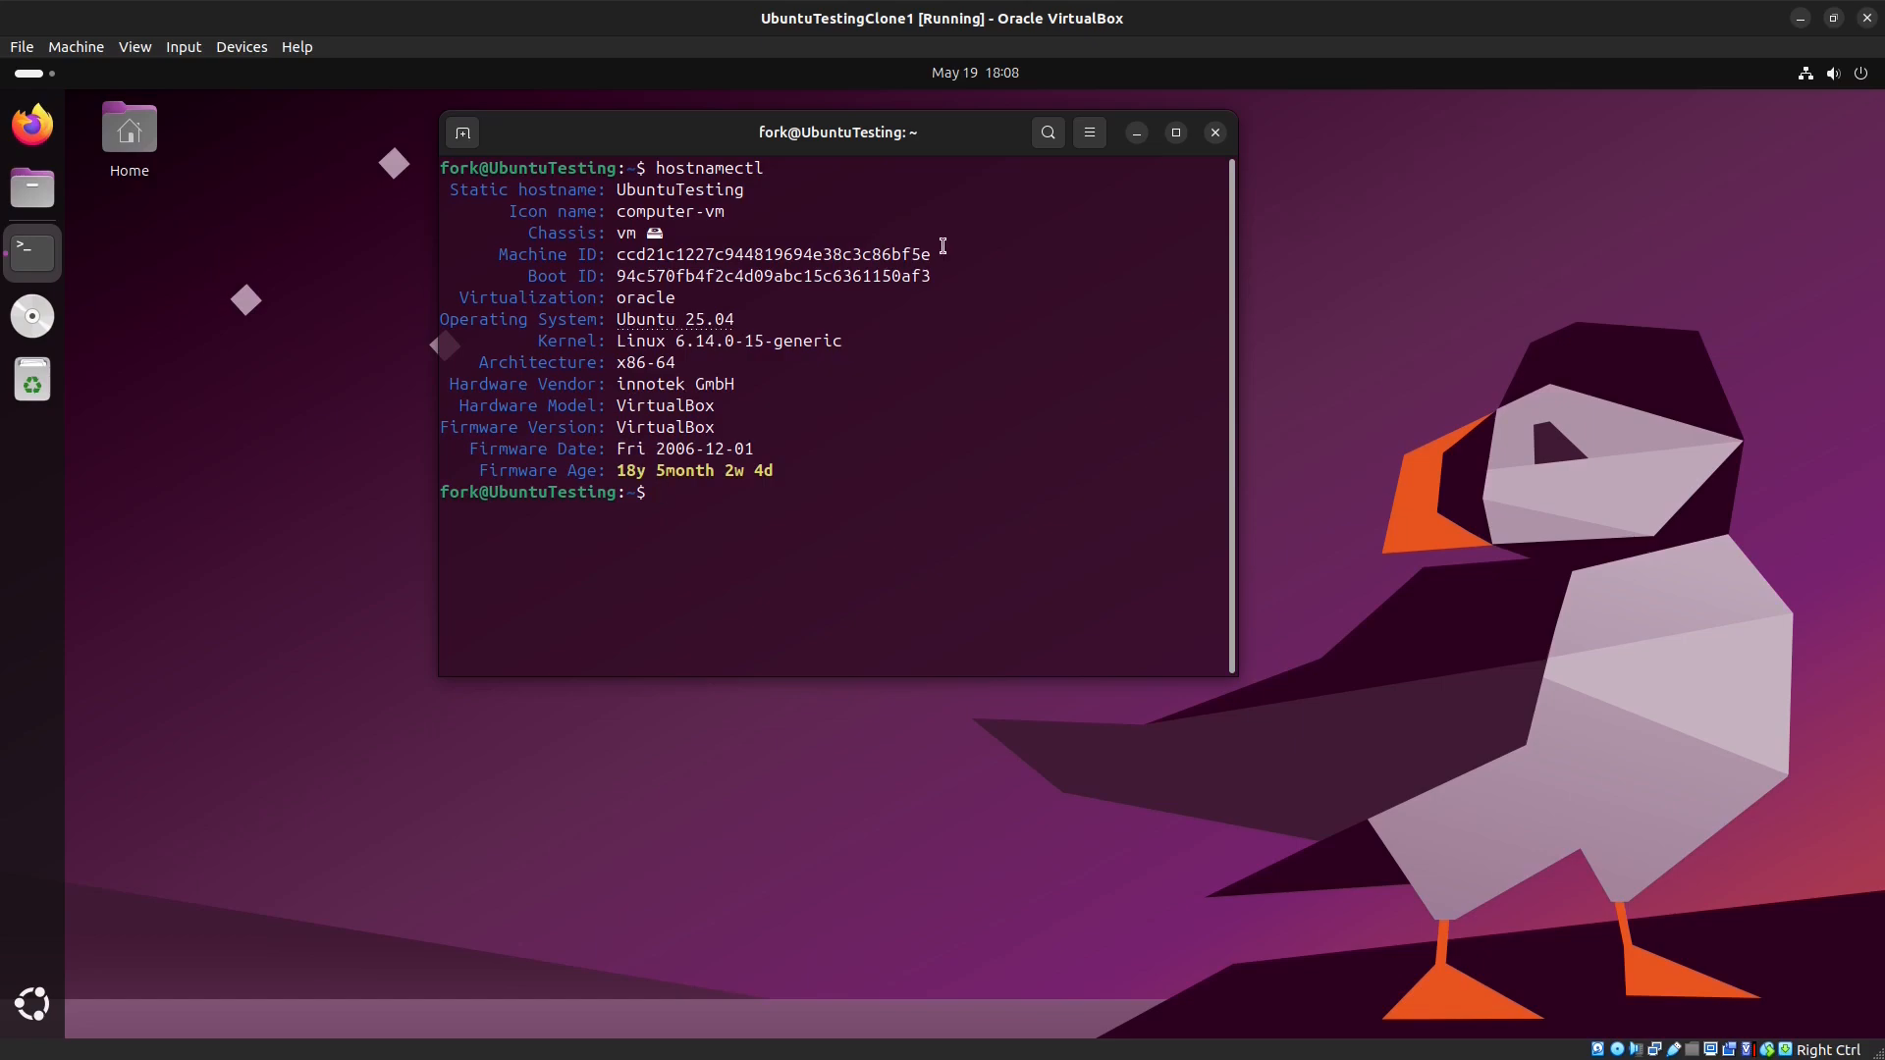
drag(939, 257, 616, 257)
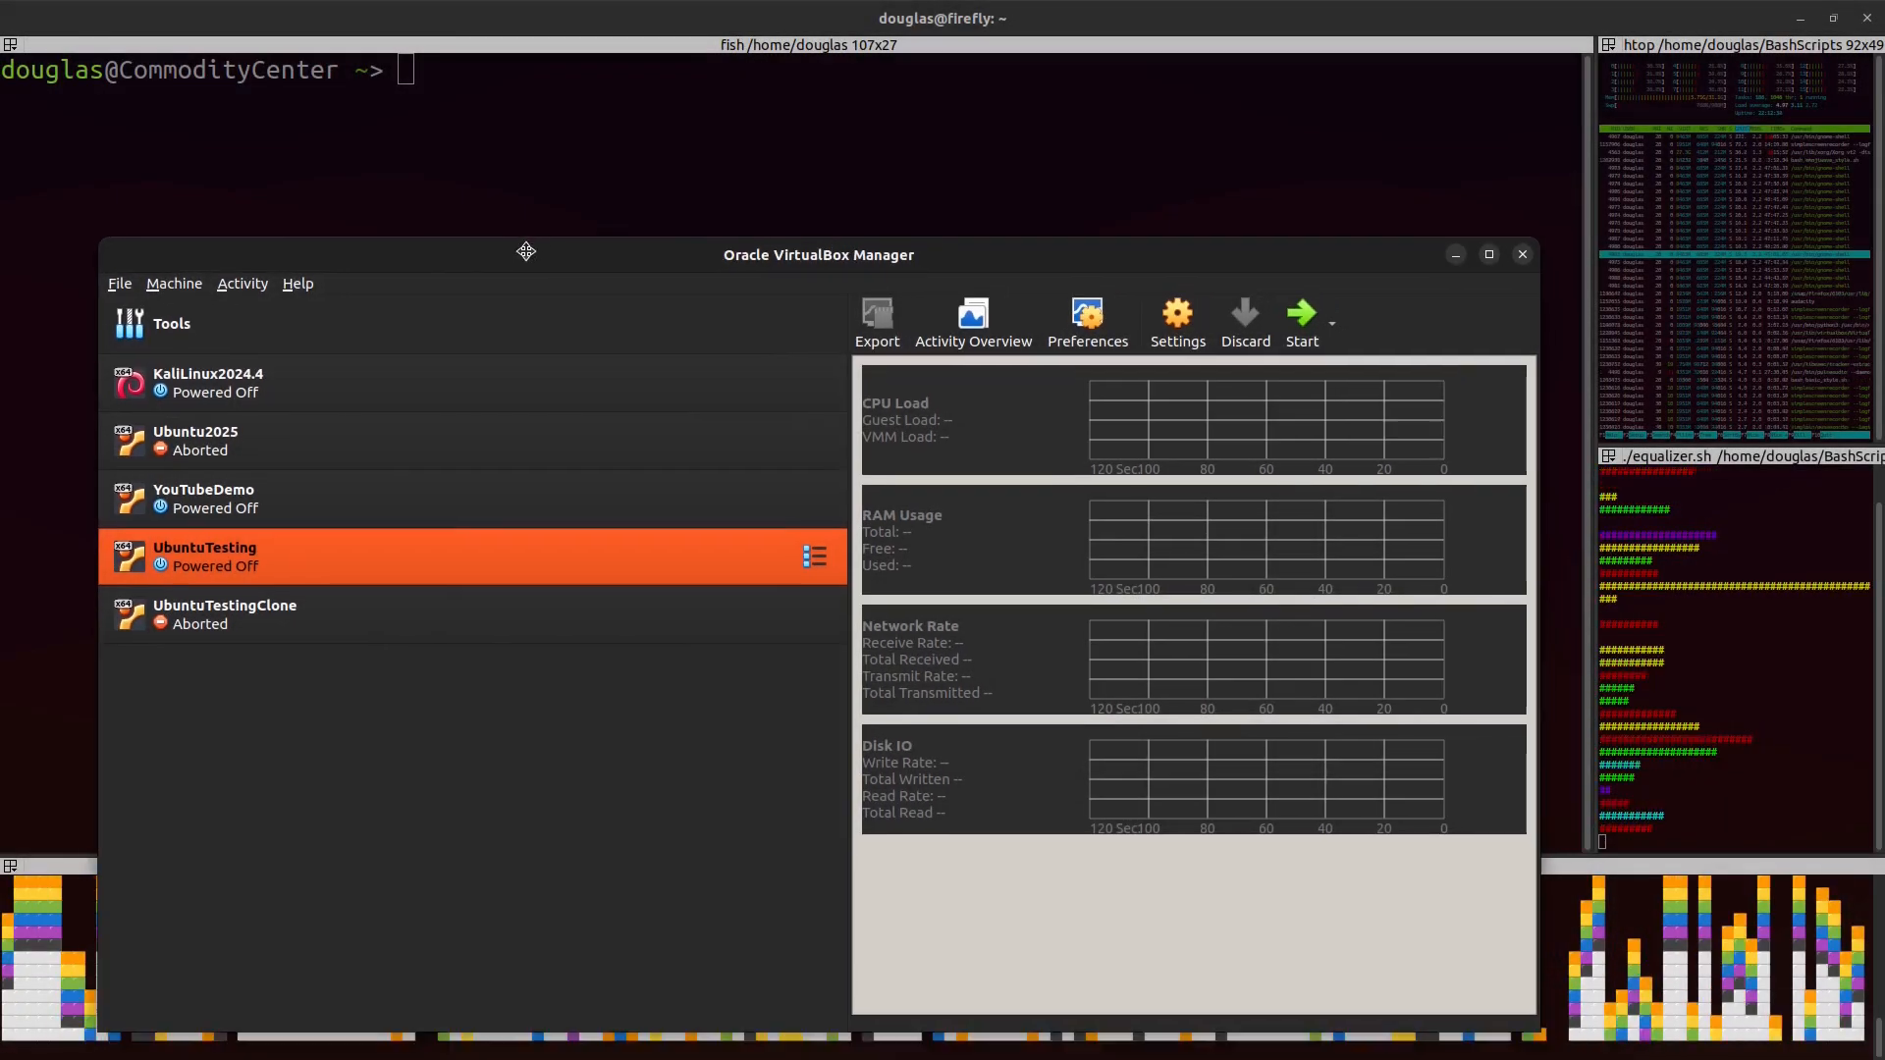
drag(527, 251, 522, 119)
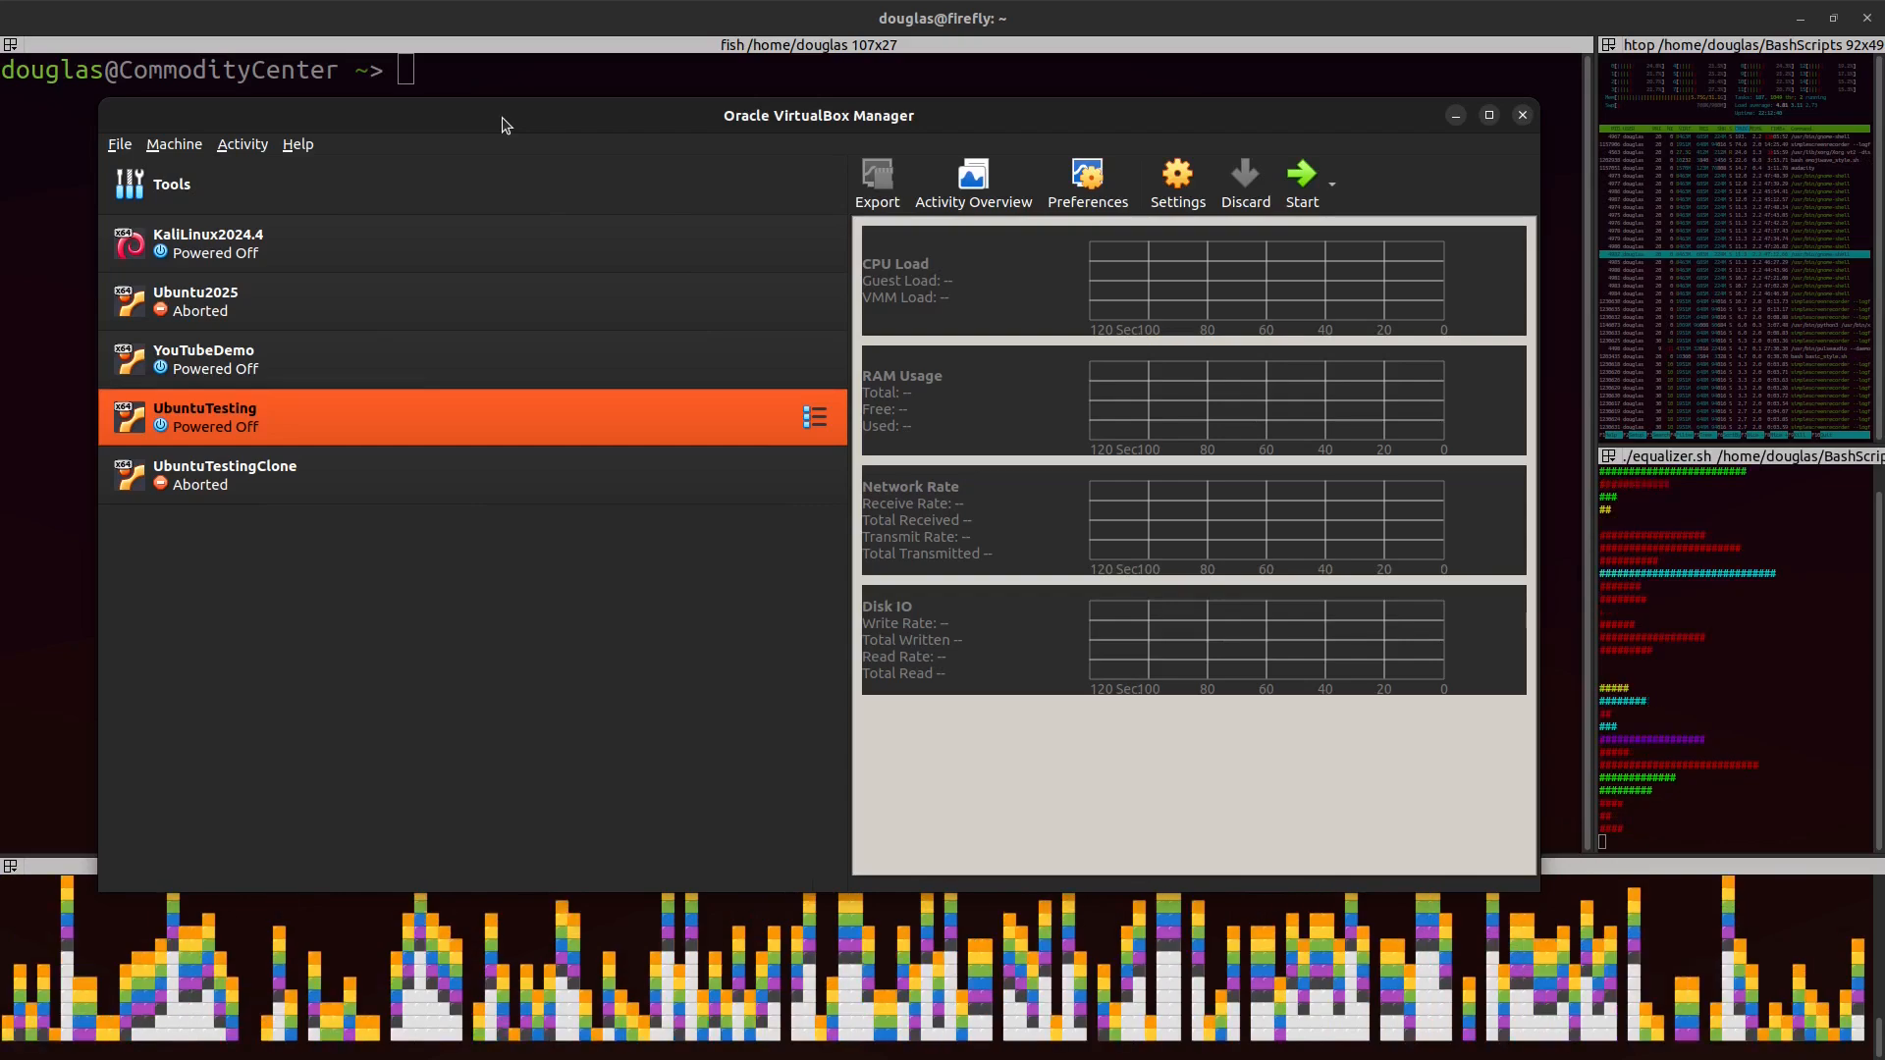
Step: Check the host's VirtualBox version with vboxmanage --version in the host terminal
drag(501, 118, 488, 450)
click(404, 175)
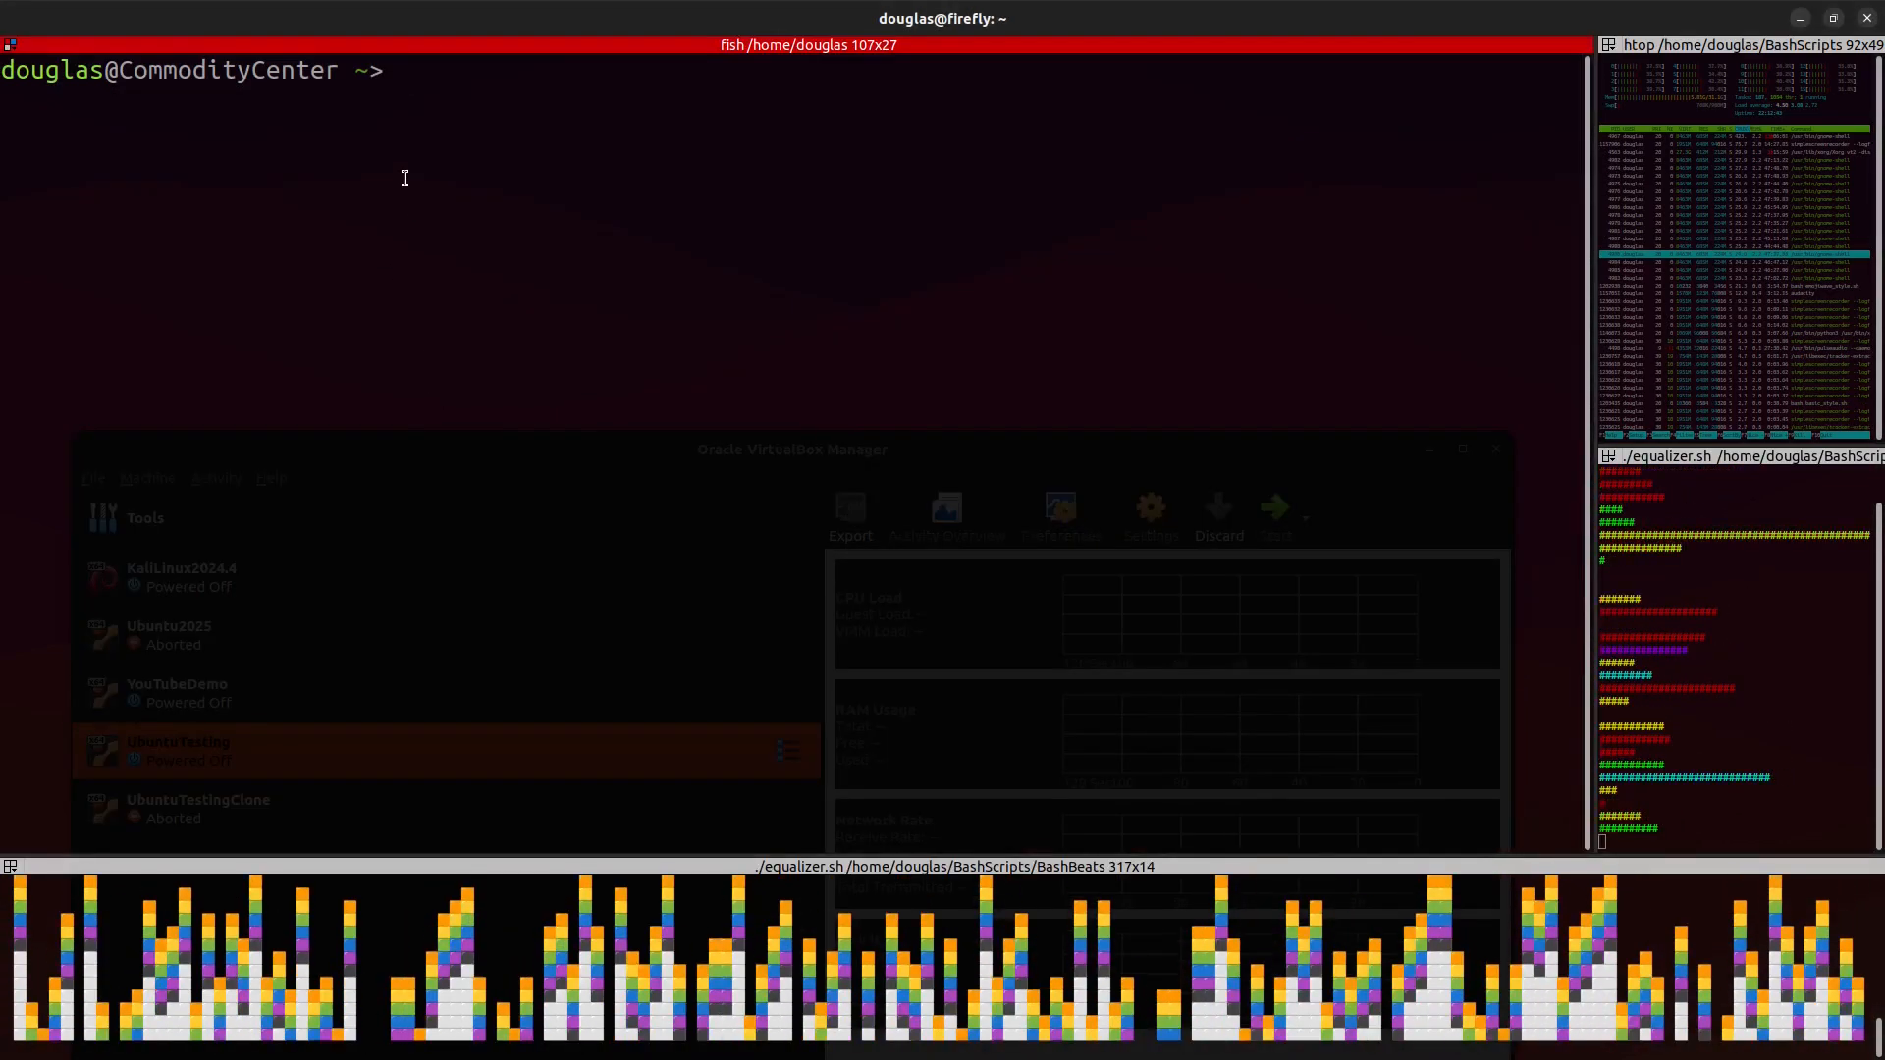
text(v)
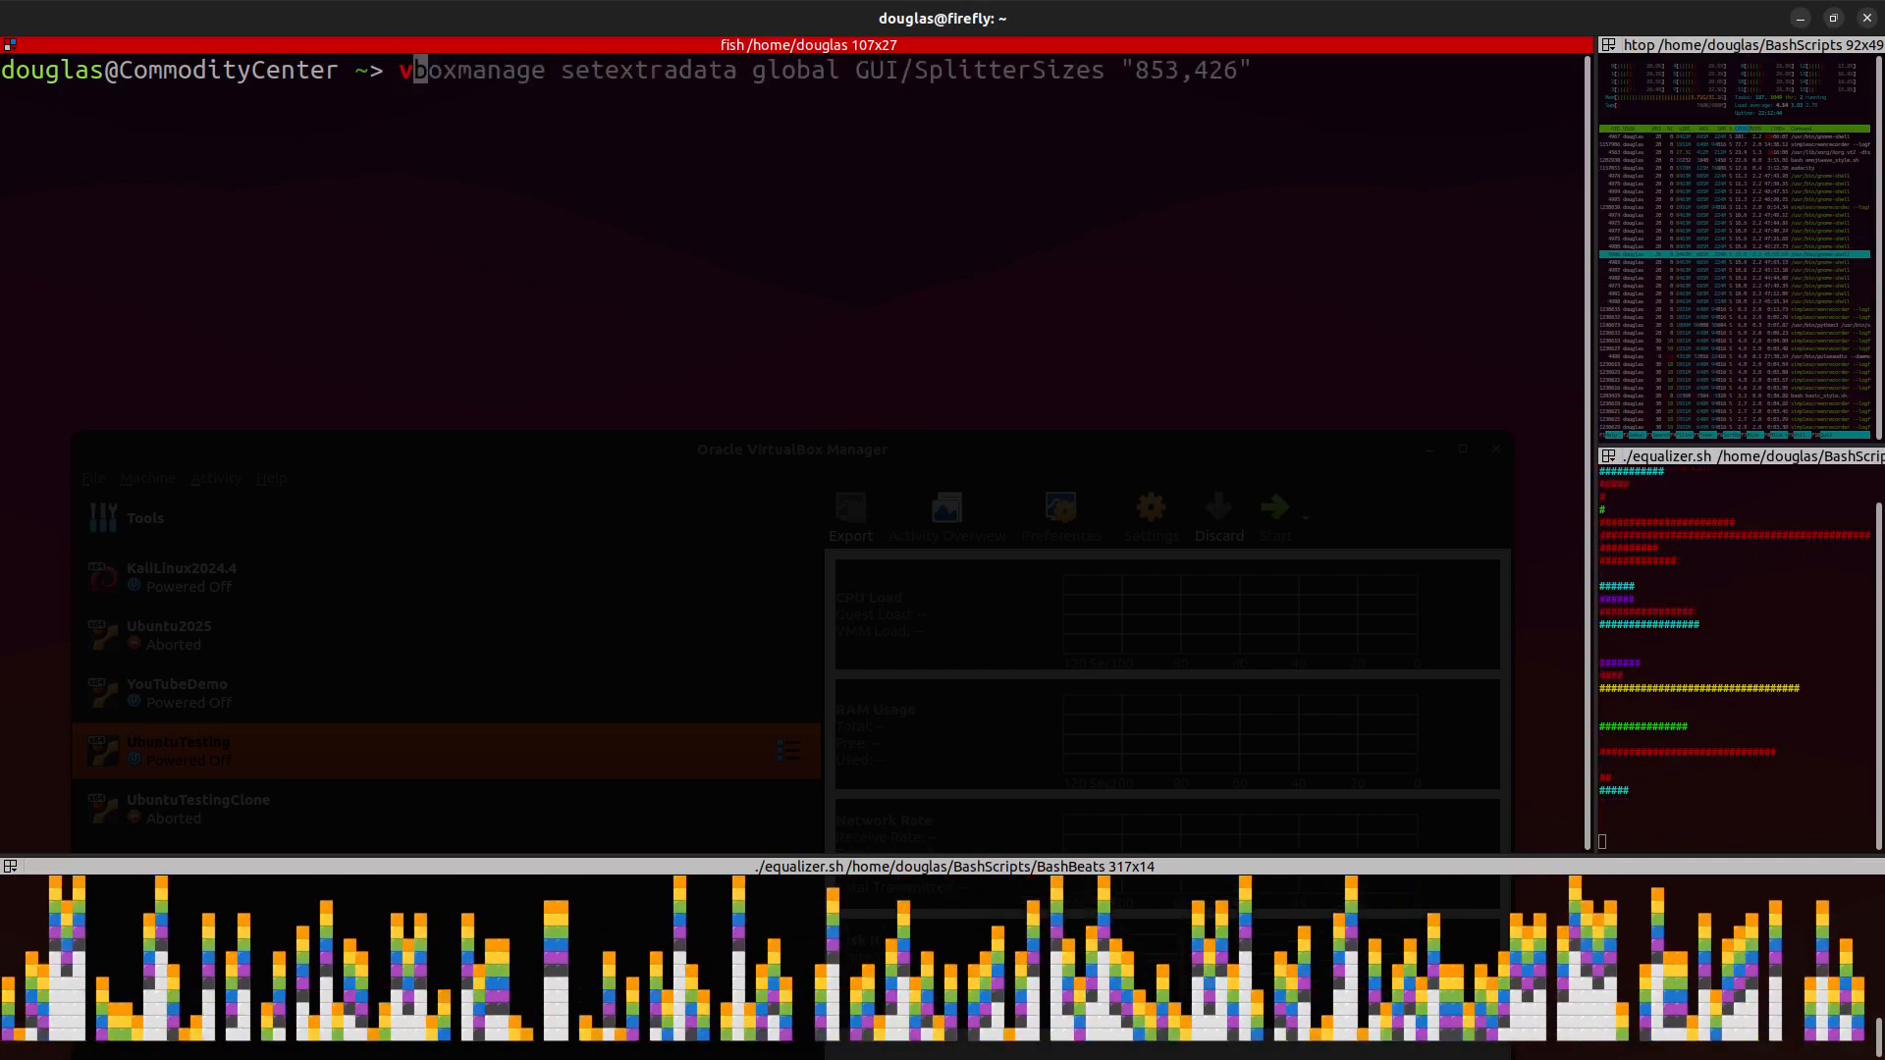
text(boxm)
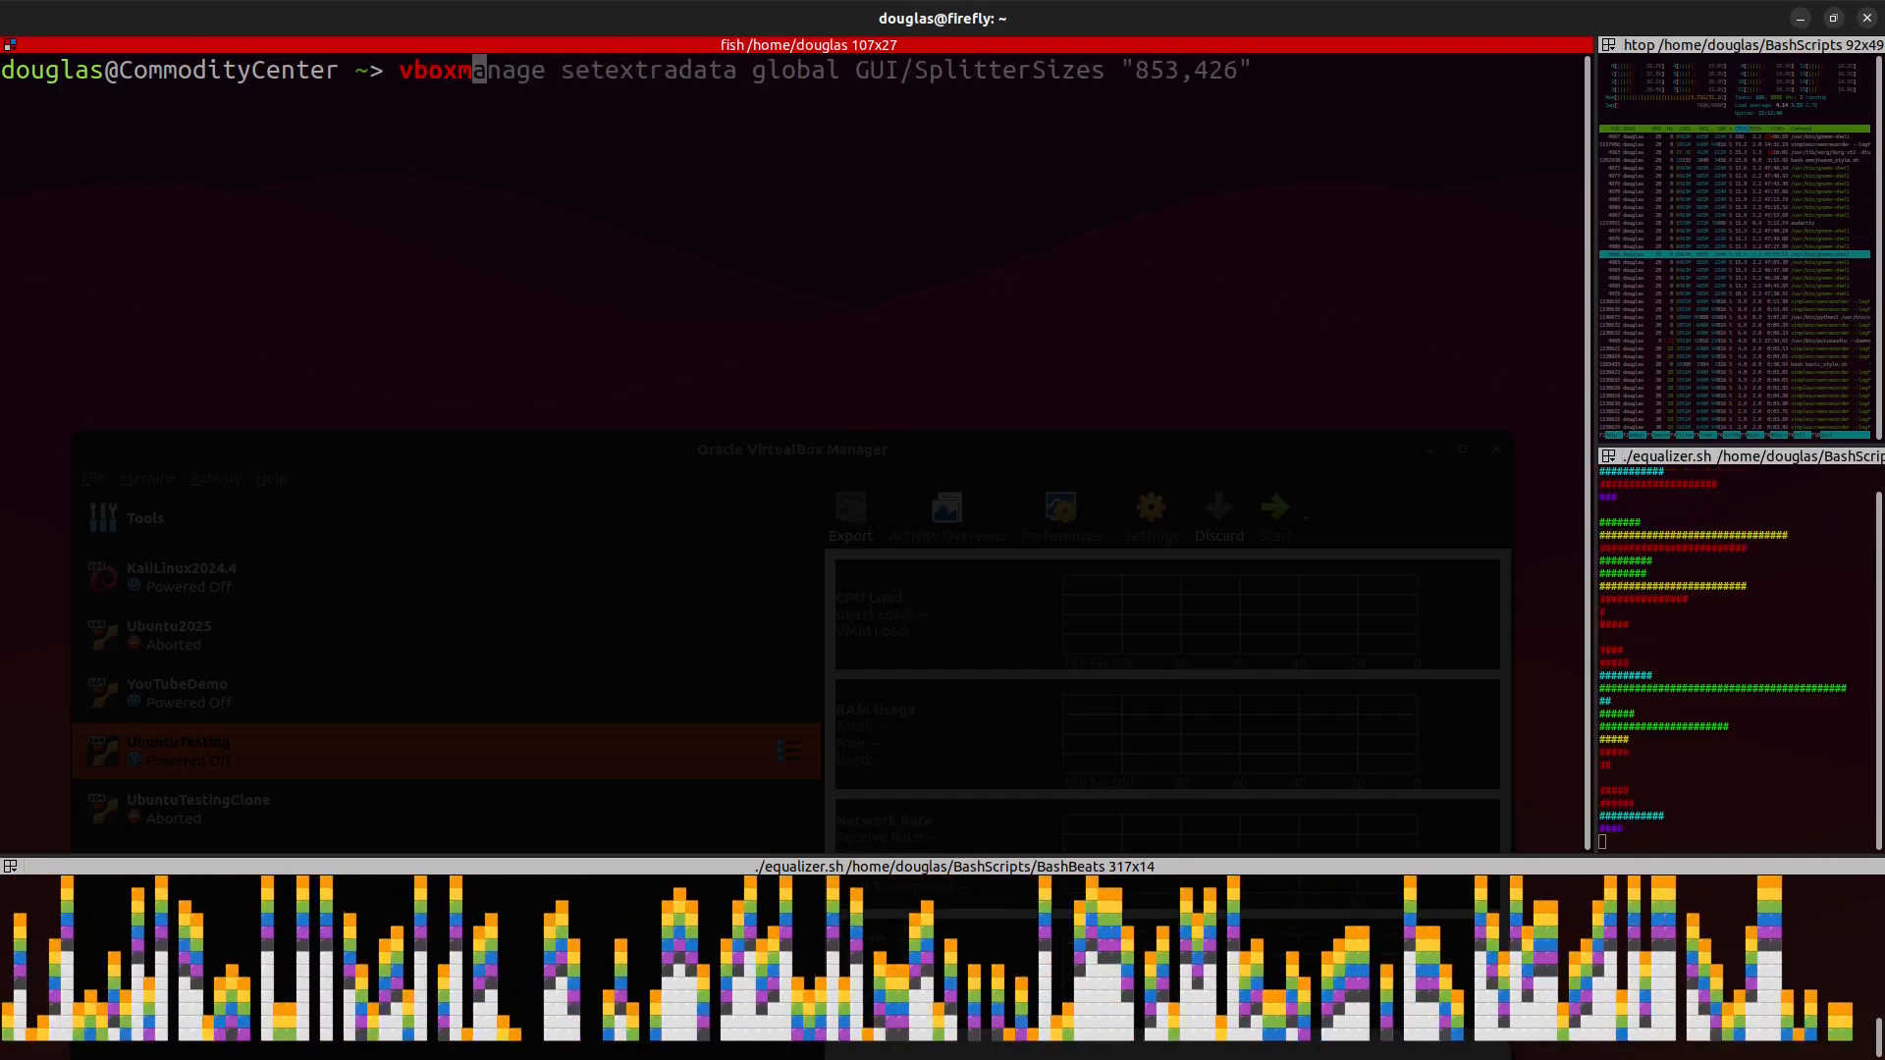
text(angae --)
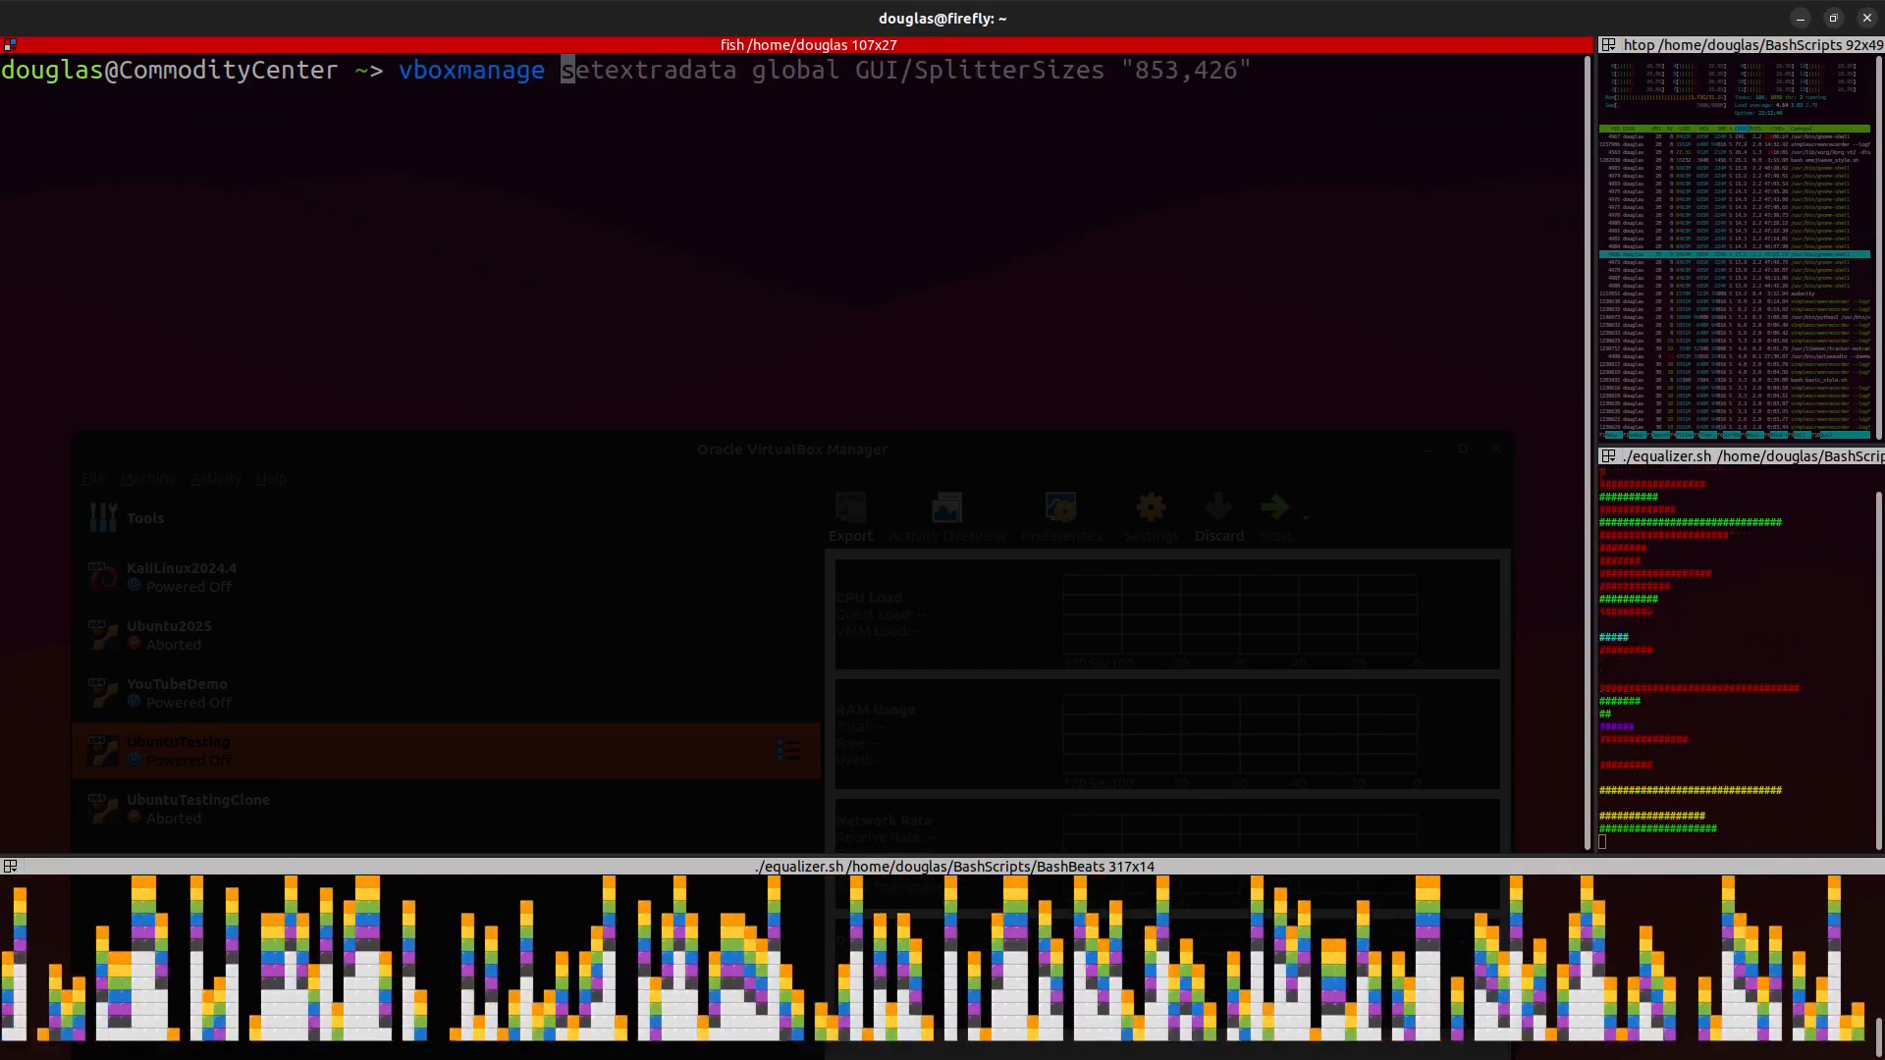
text(version)
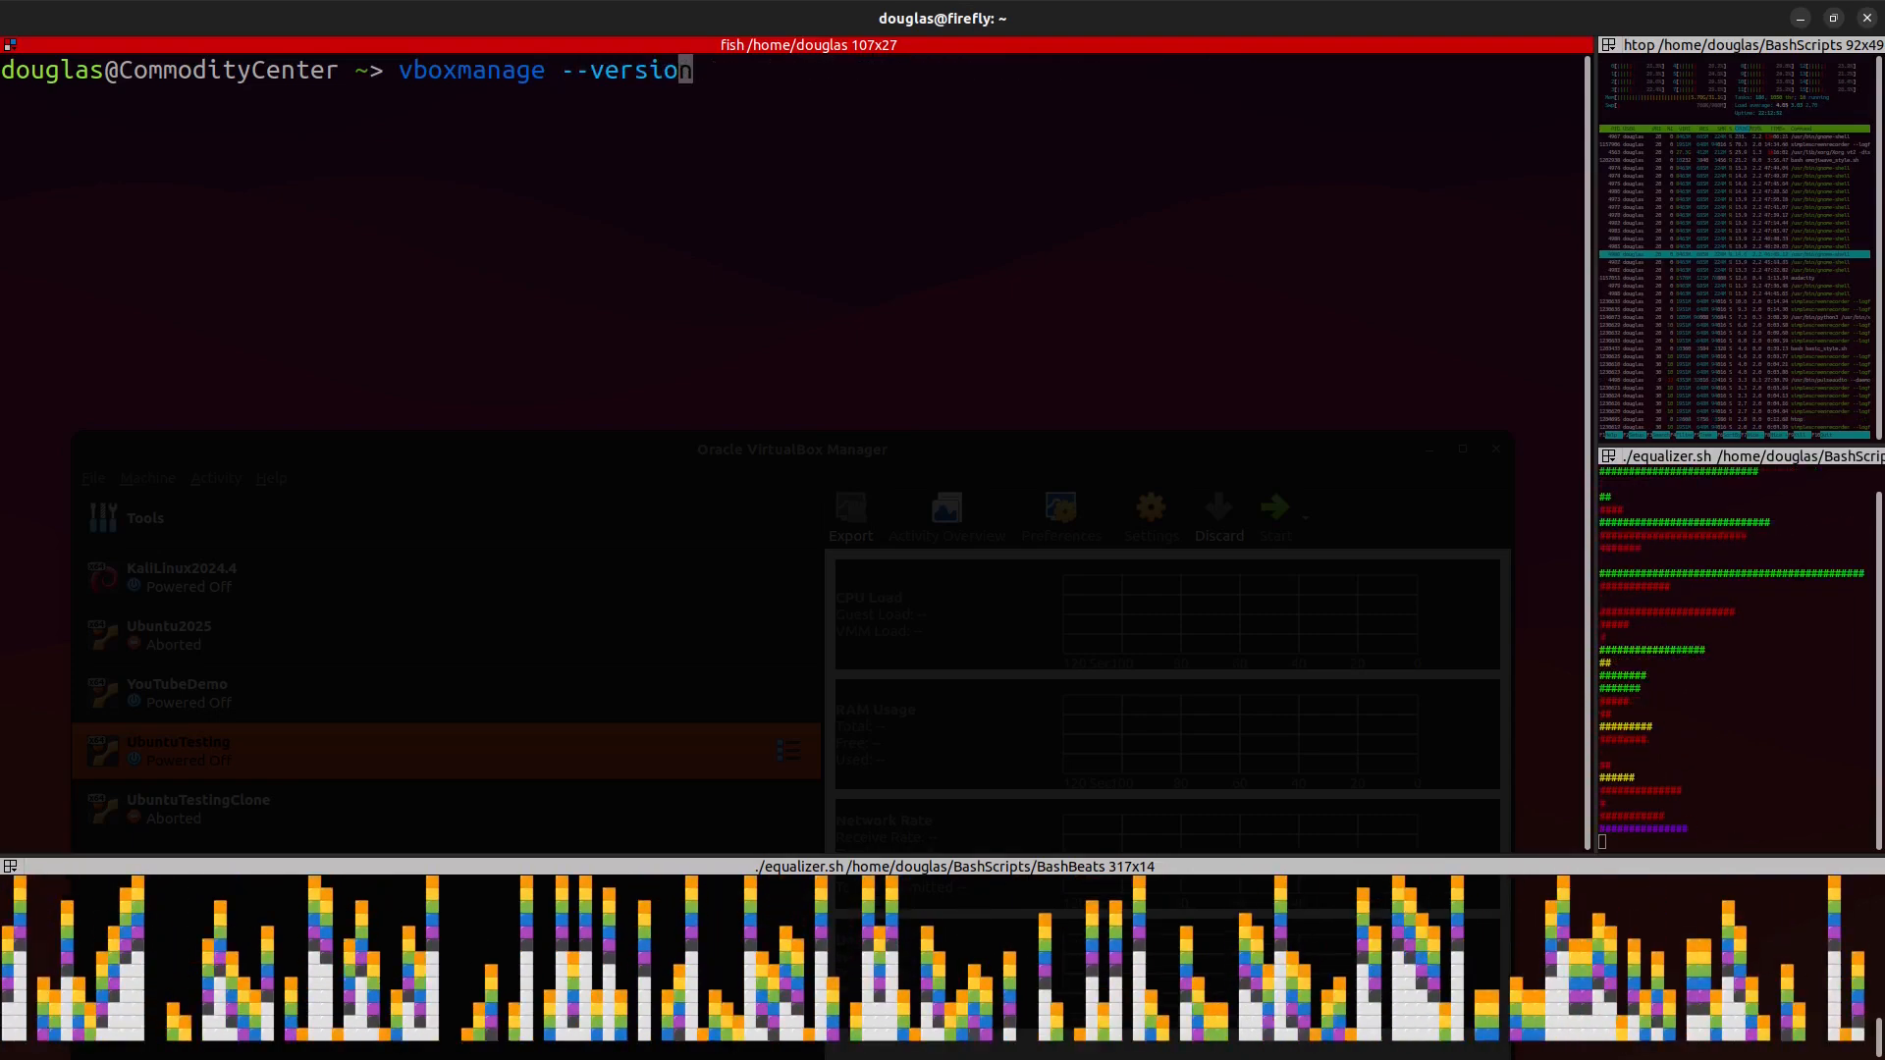
key(Return)
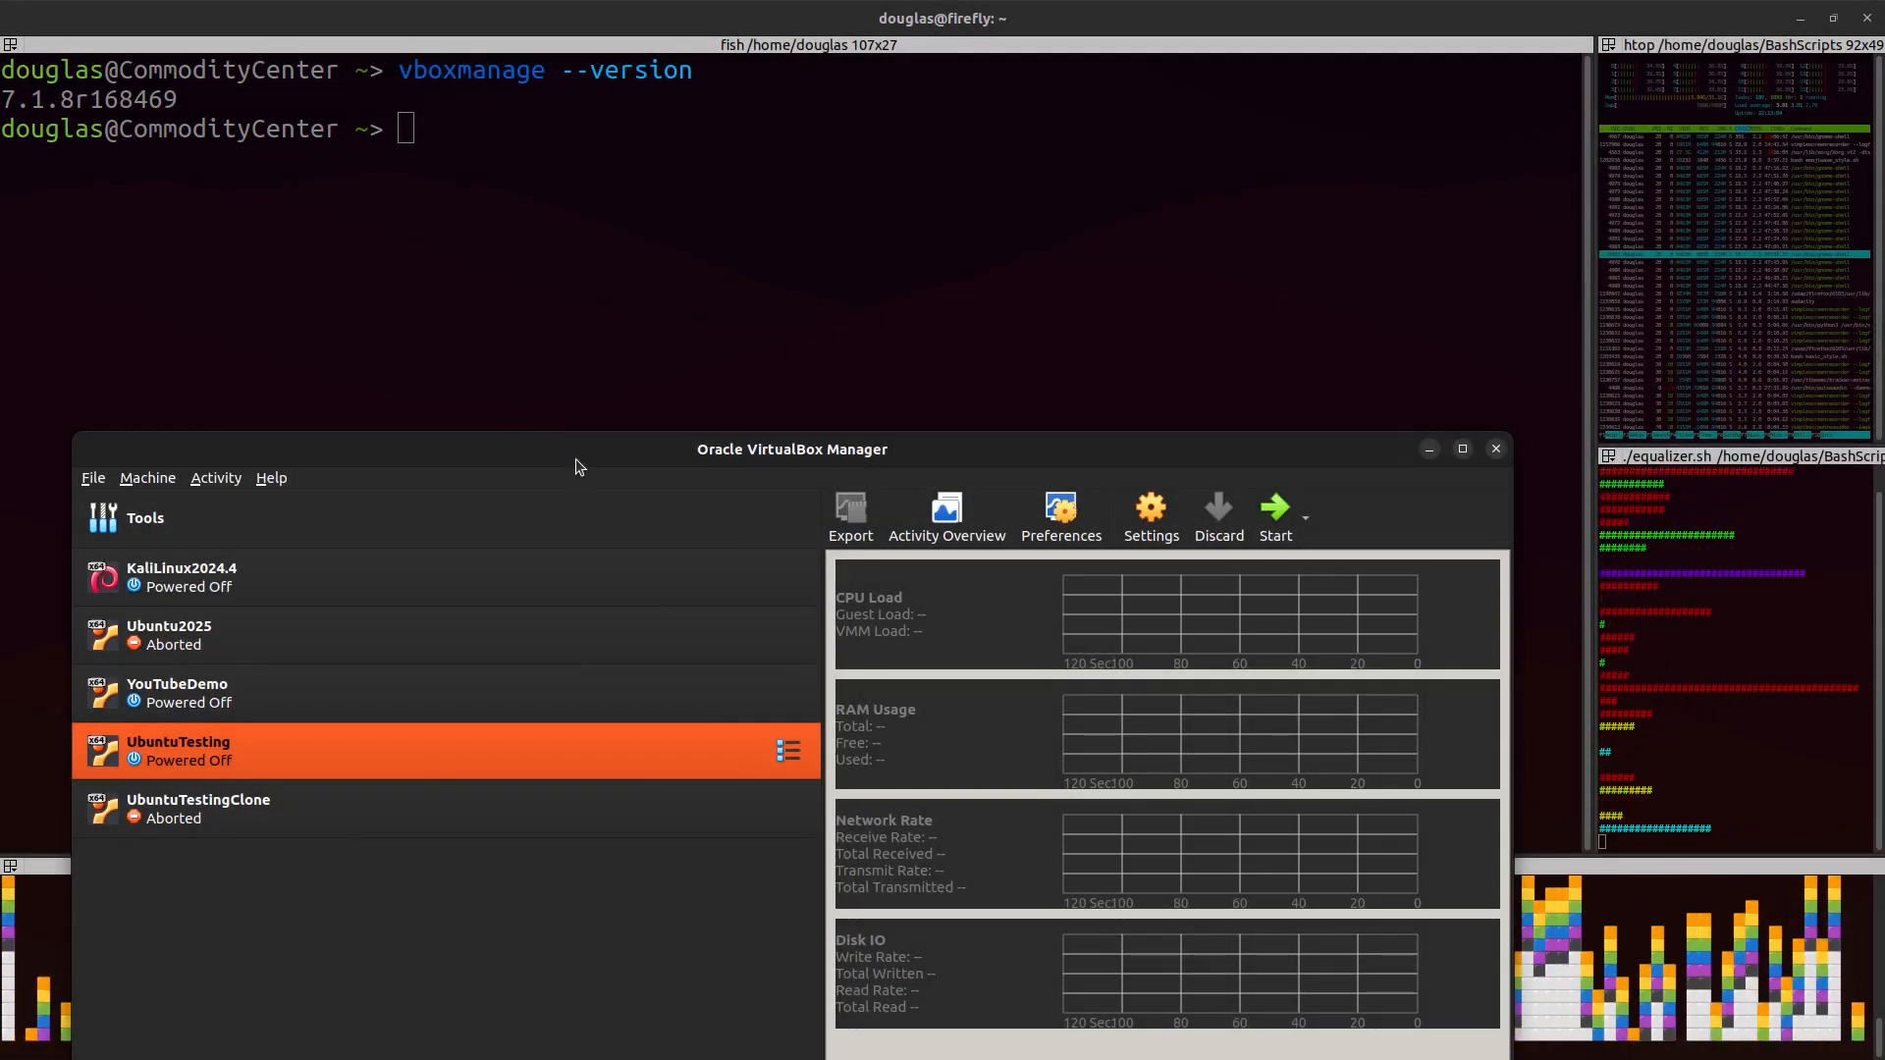
drag(577, 452, 576, 98)
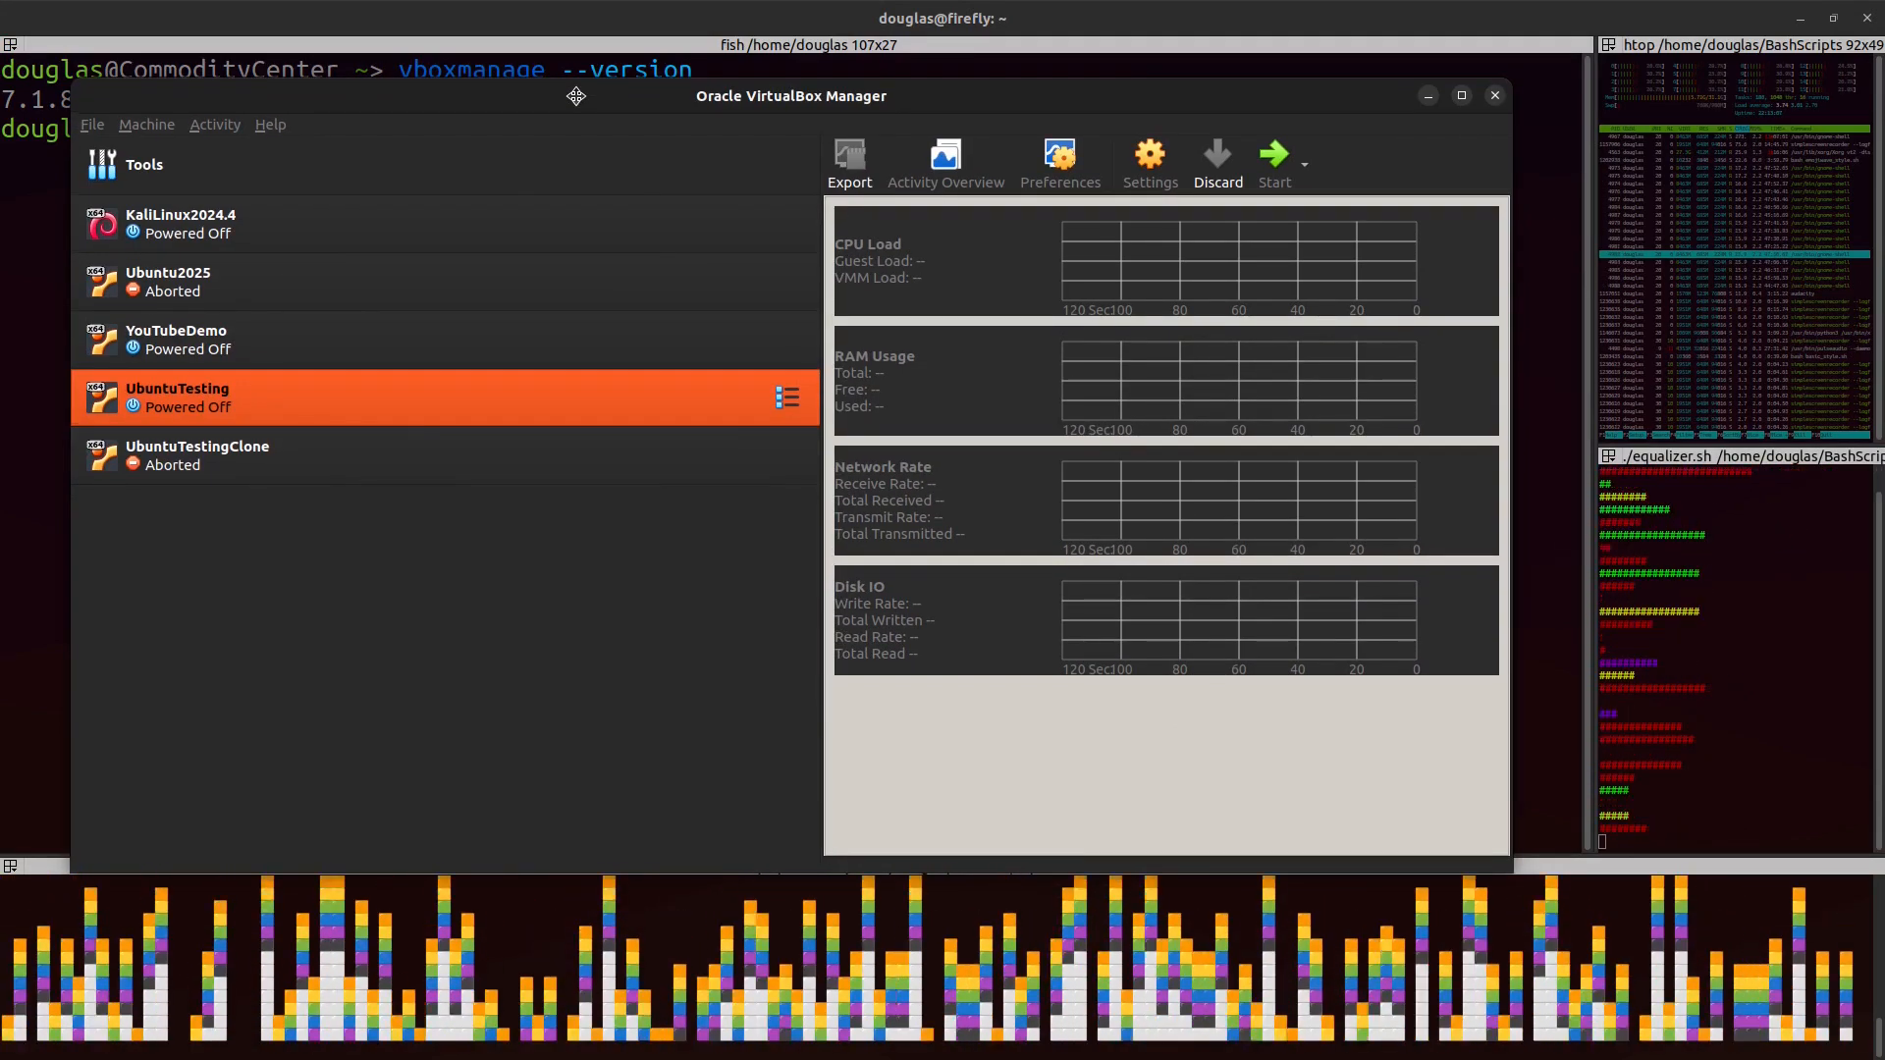
Step: Reposition the VirtualBox Manager window and start the UbuntuTesting virtual machine
drag(576, 97, 580, 92)
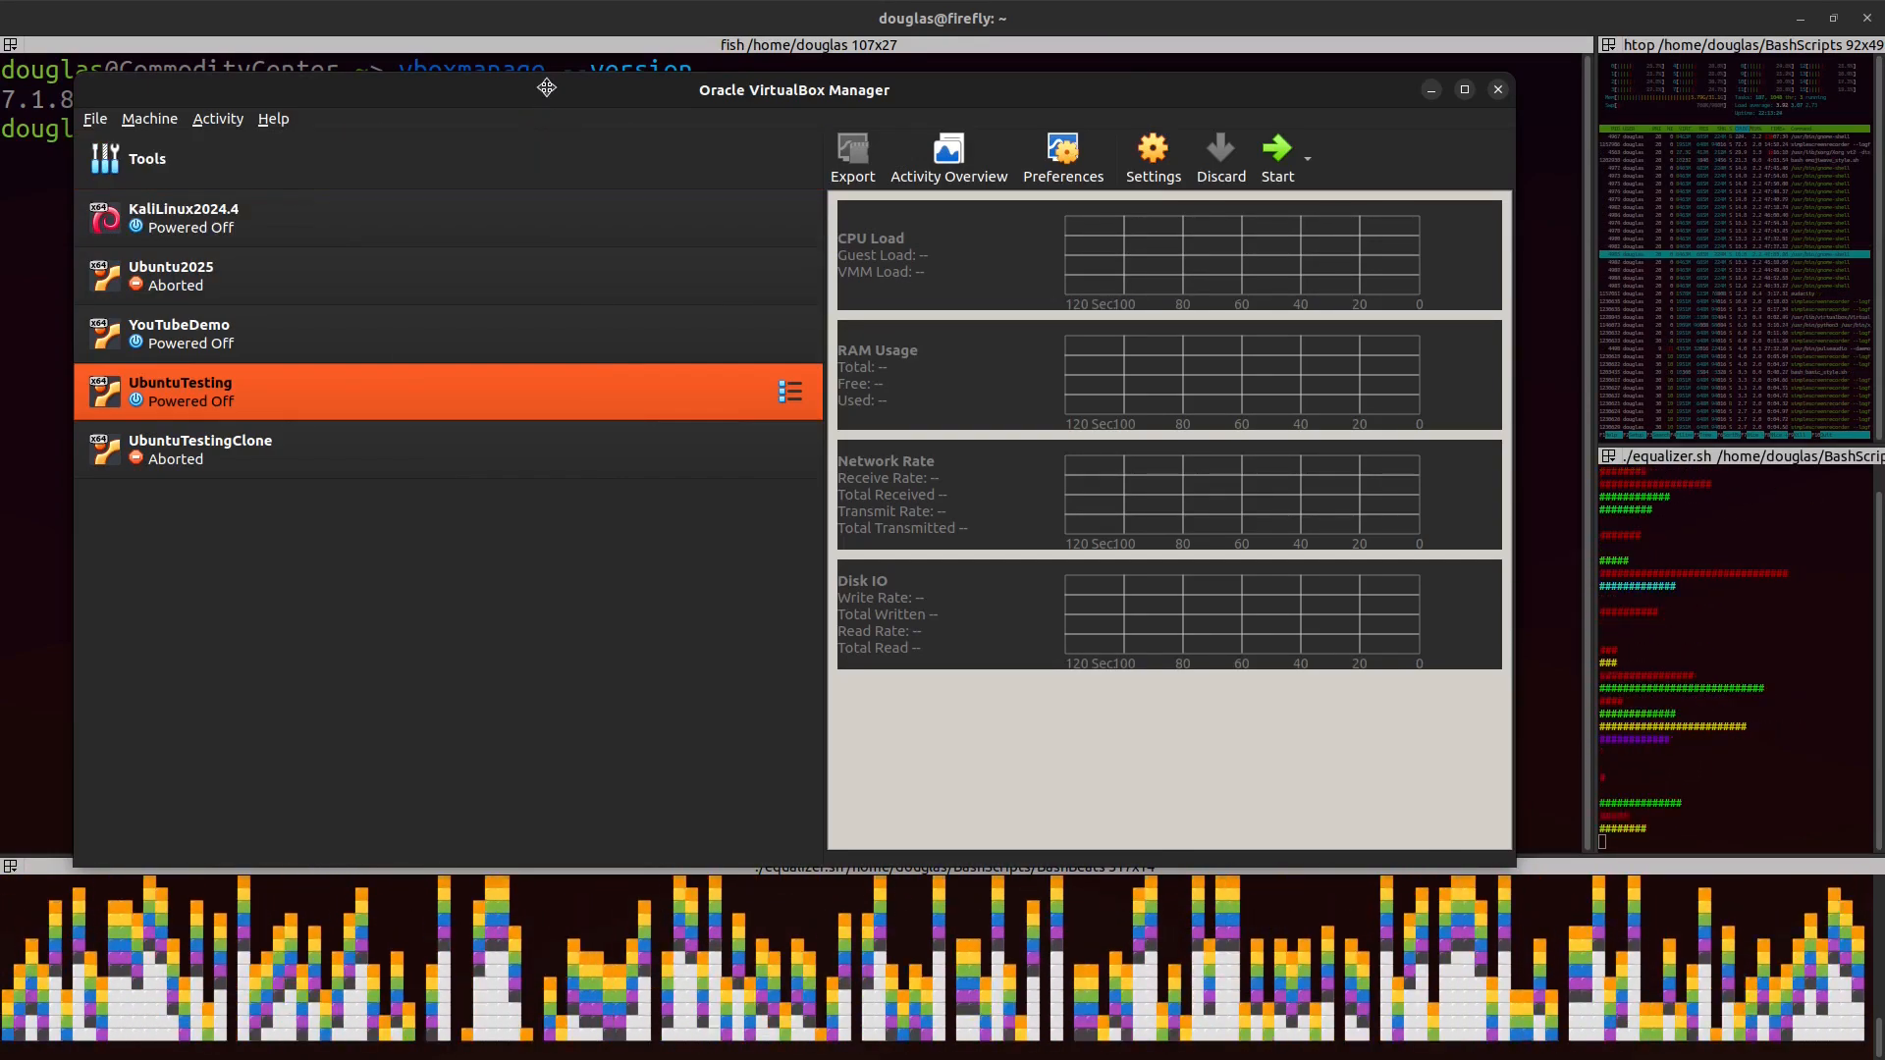
drag(547, 88, 553, 69)
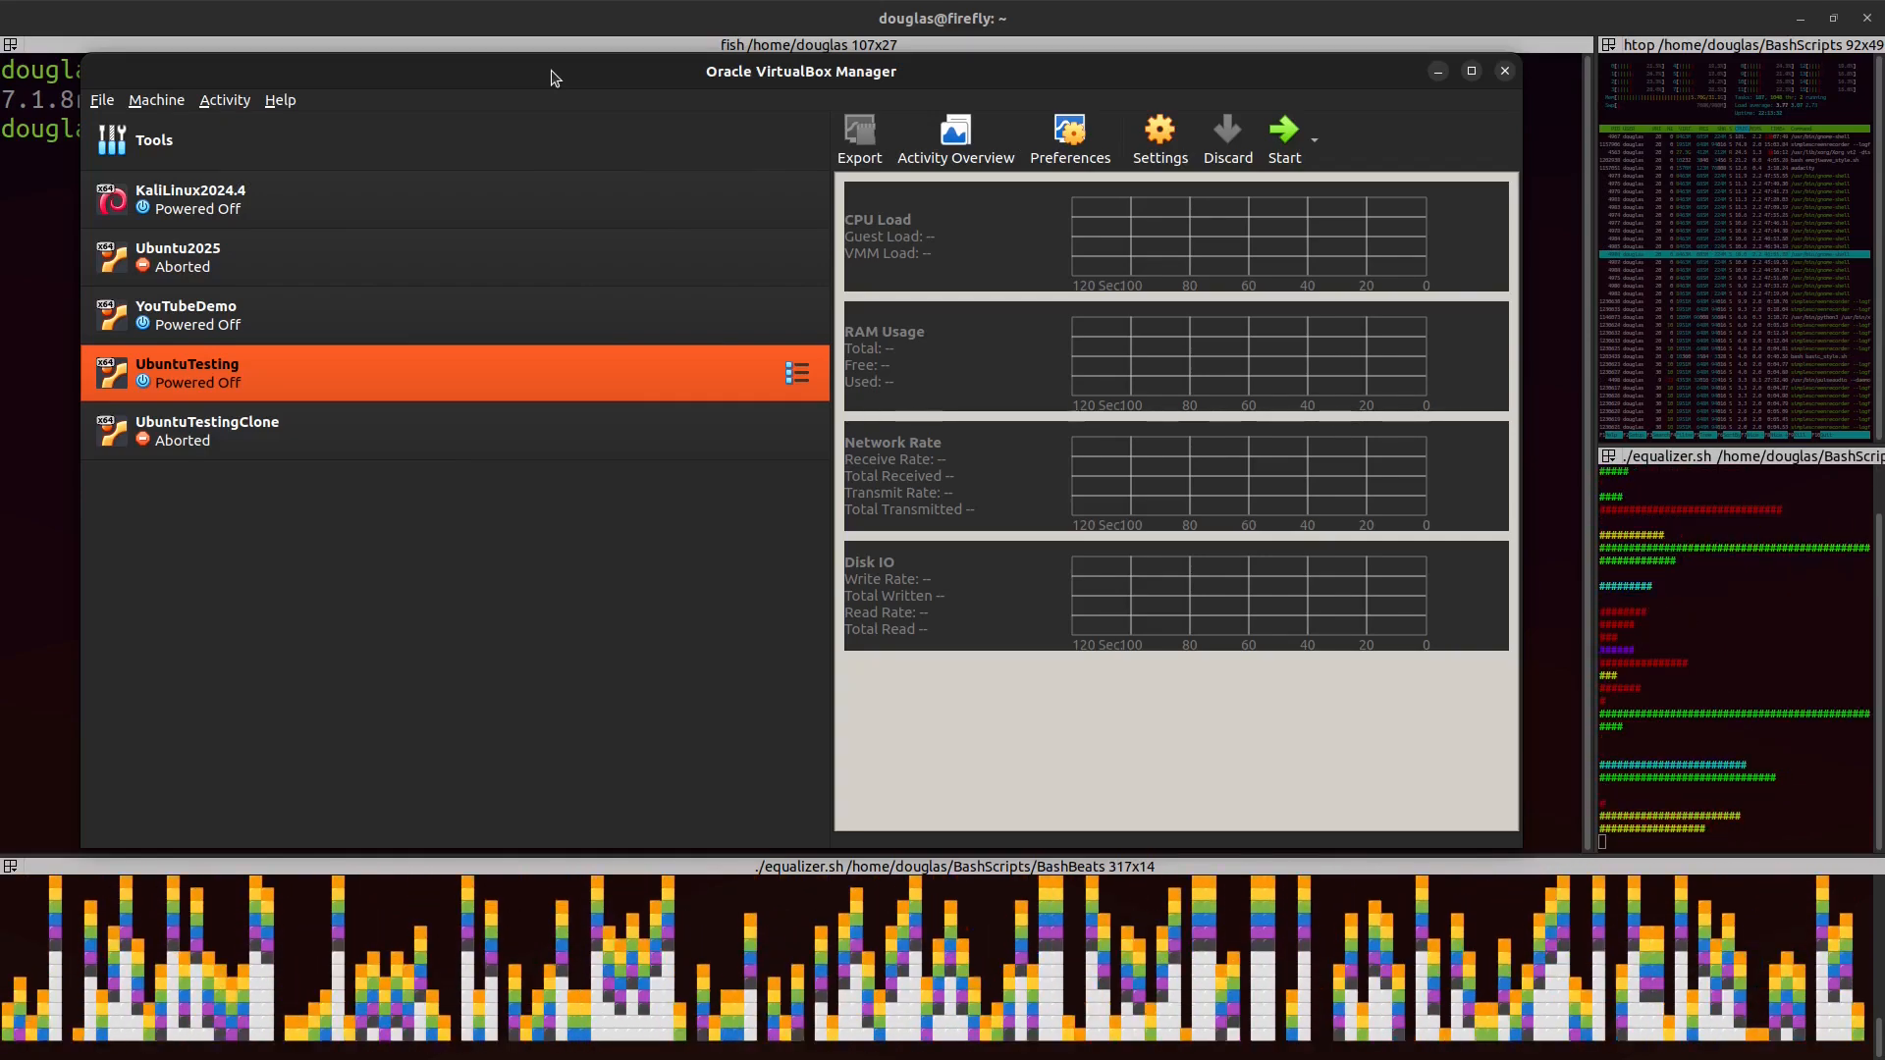
mouse_move(555, 77)
mouse_down()
mouse_move(540, 94)
mouse_move(571, 59)
mouse_up()
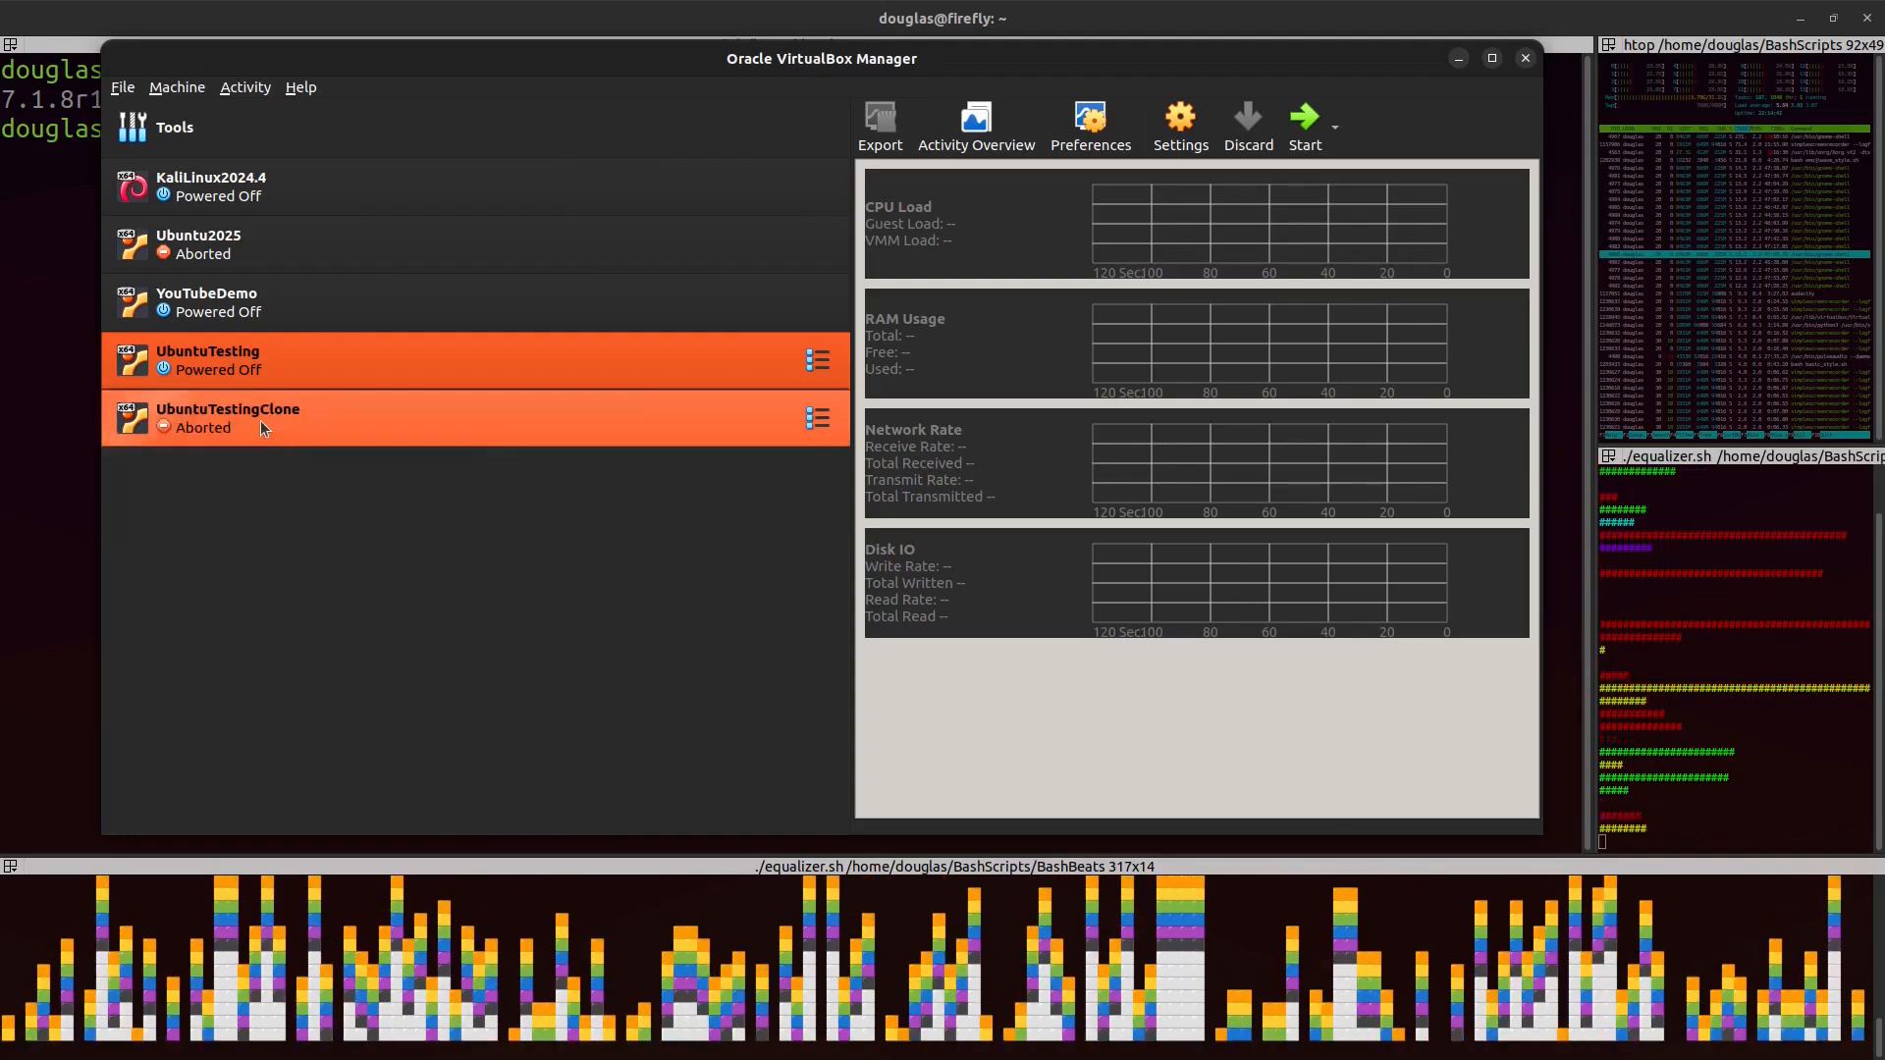
double_click(267, 369)
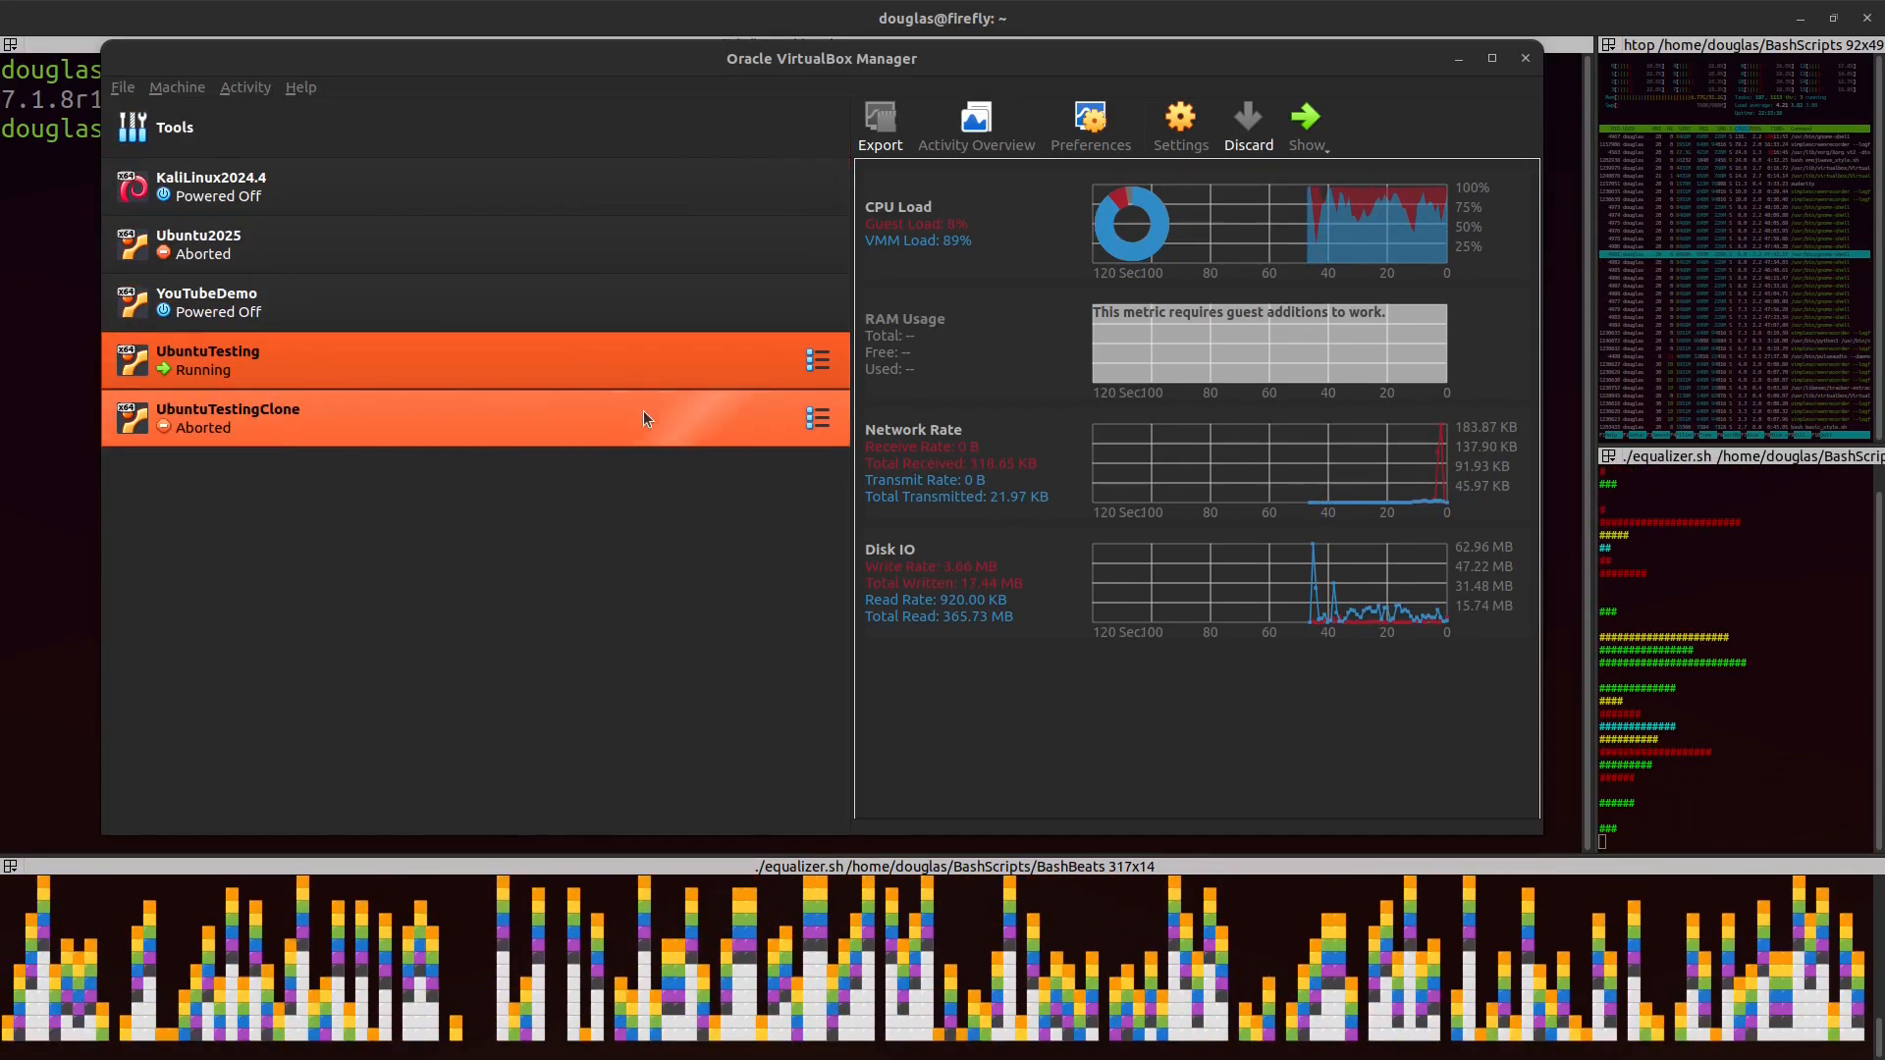
Step: Maximize the manager window, collapse the machine list pane completely, and restore the window size
click(1493, 58)
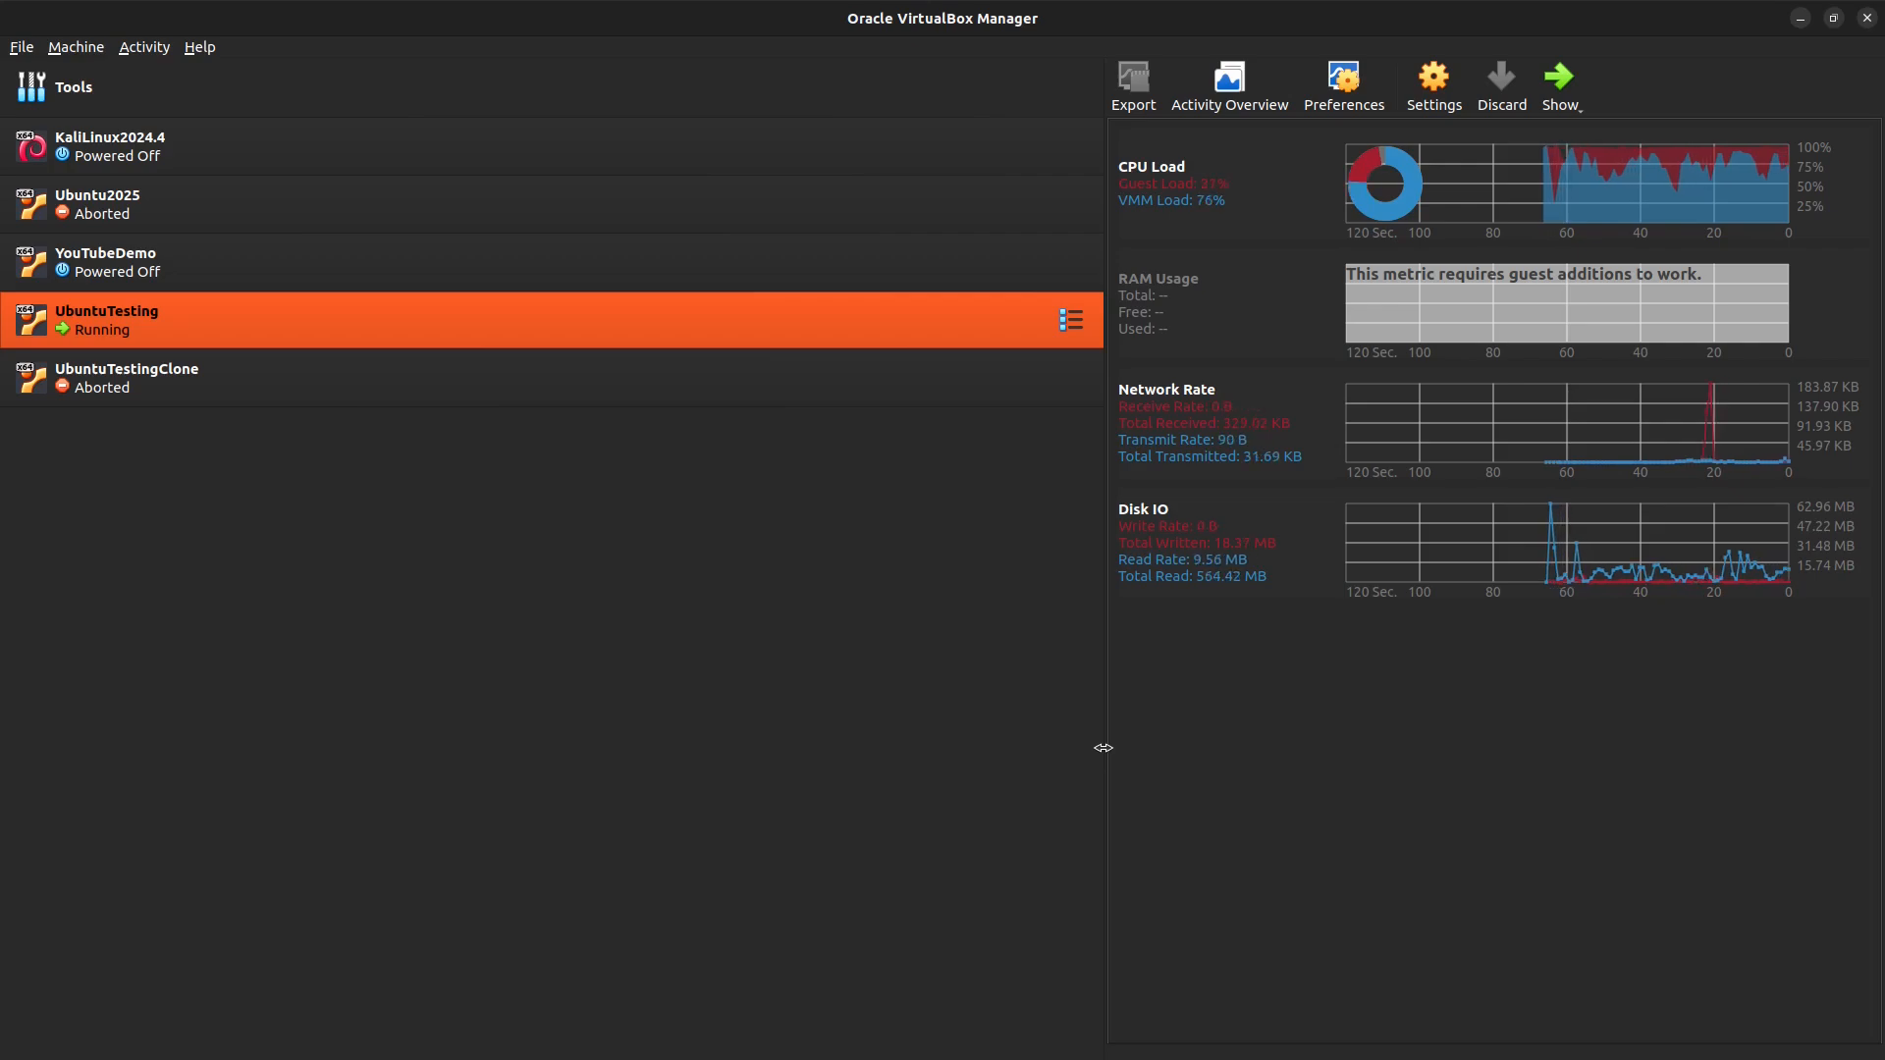
drag(1104, 749, 5, 918)
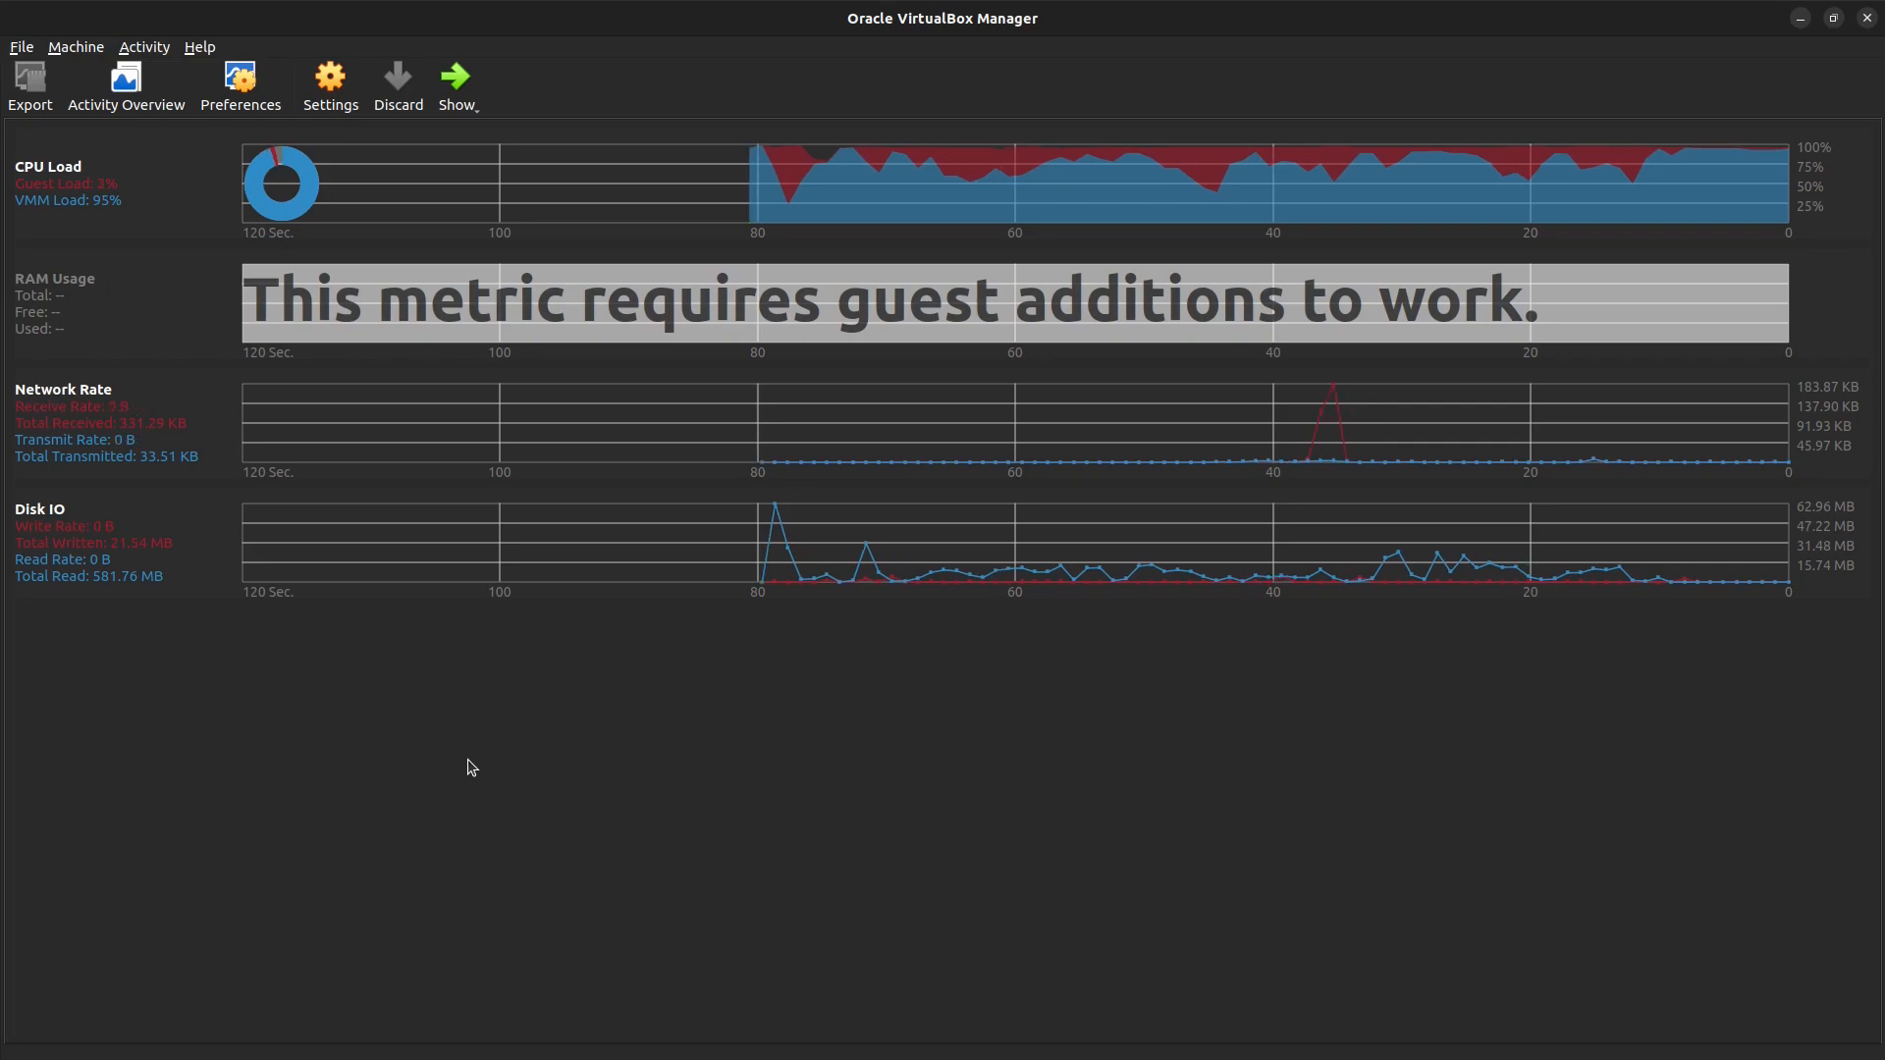
click(1834, 19)
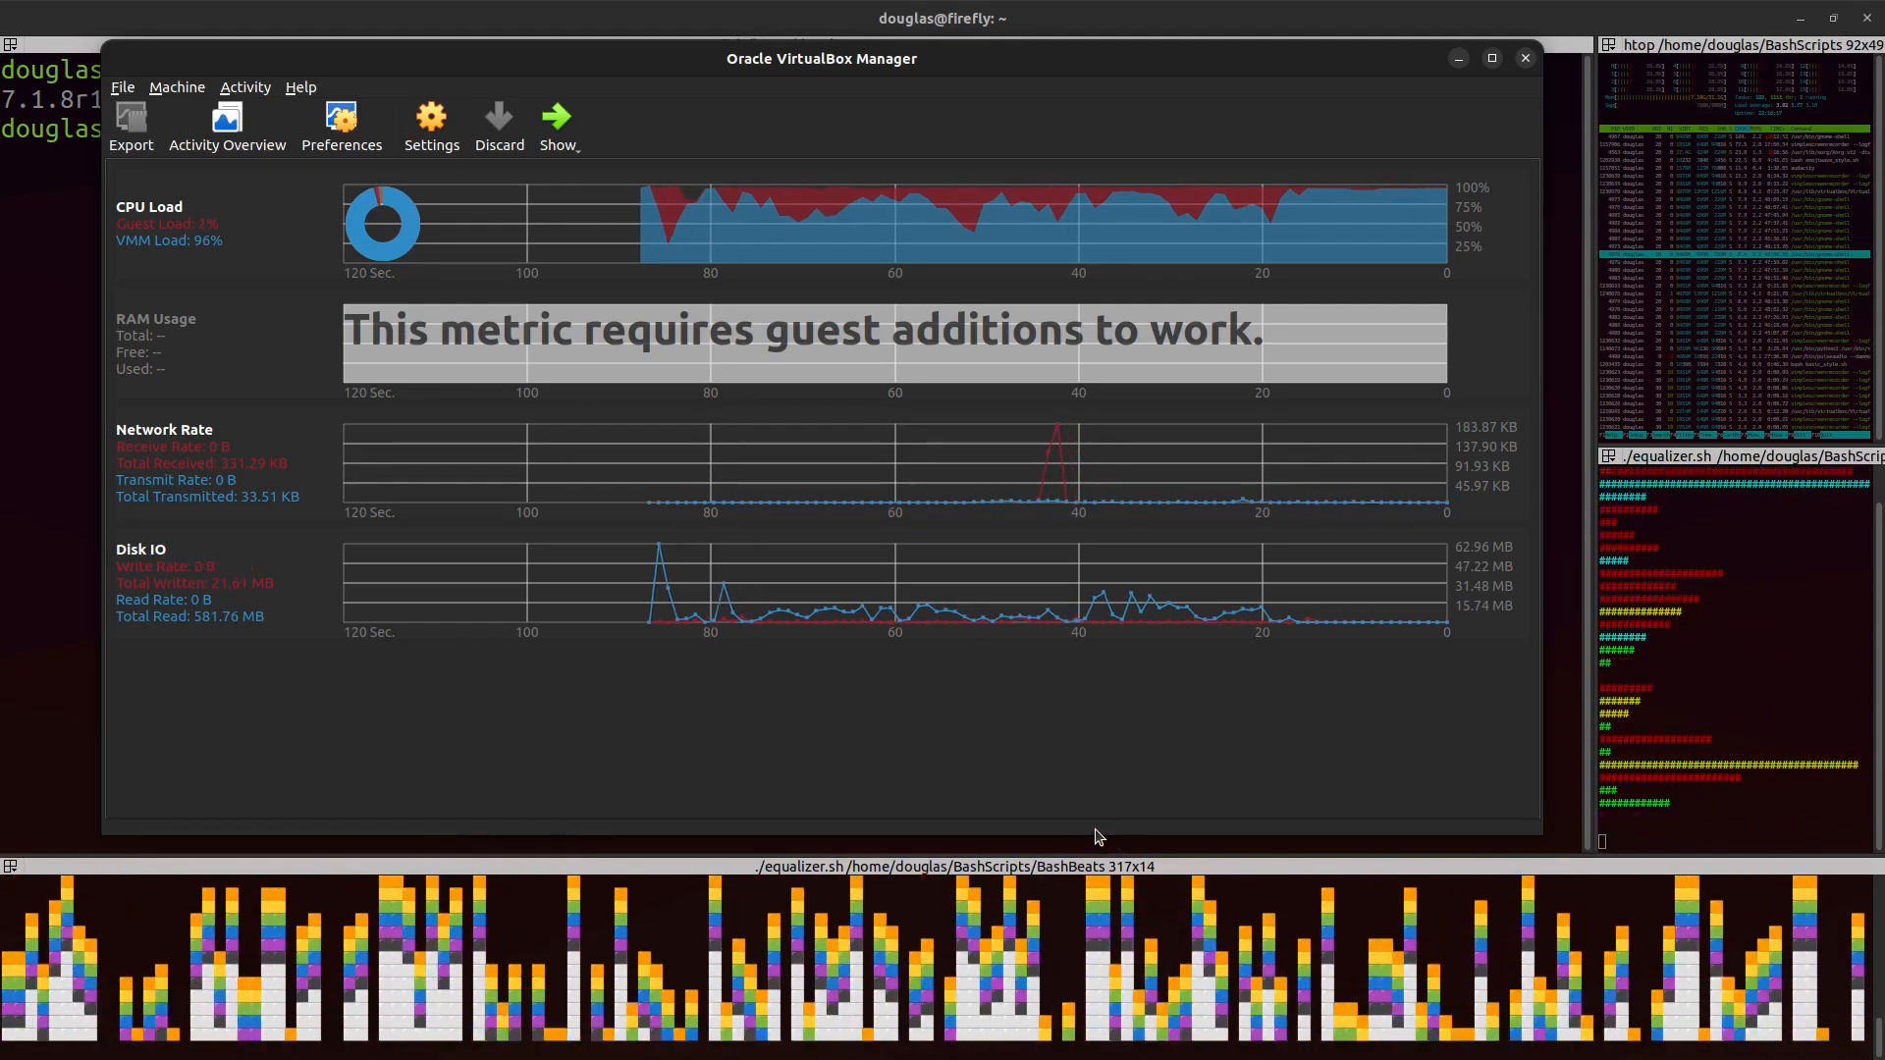
Step: Resize the manager window and move it near the top of the screen
drag(1096, 834, 1049, 661)
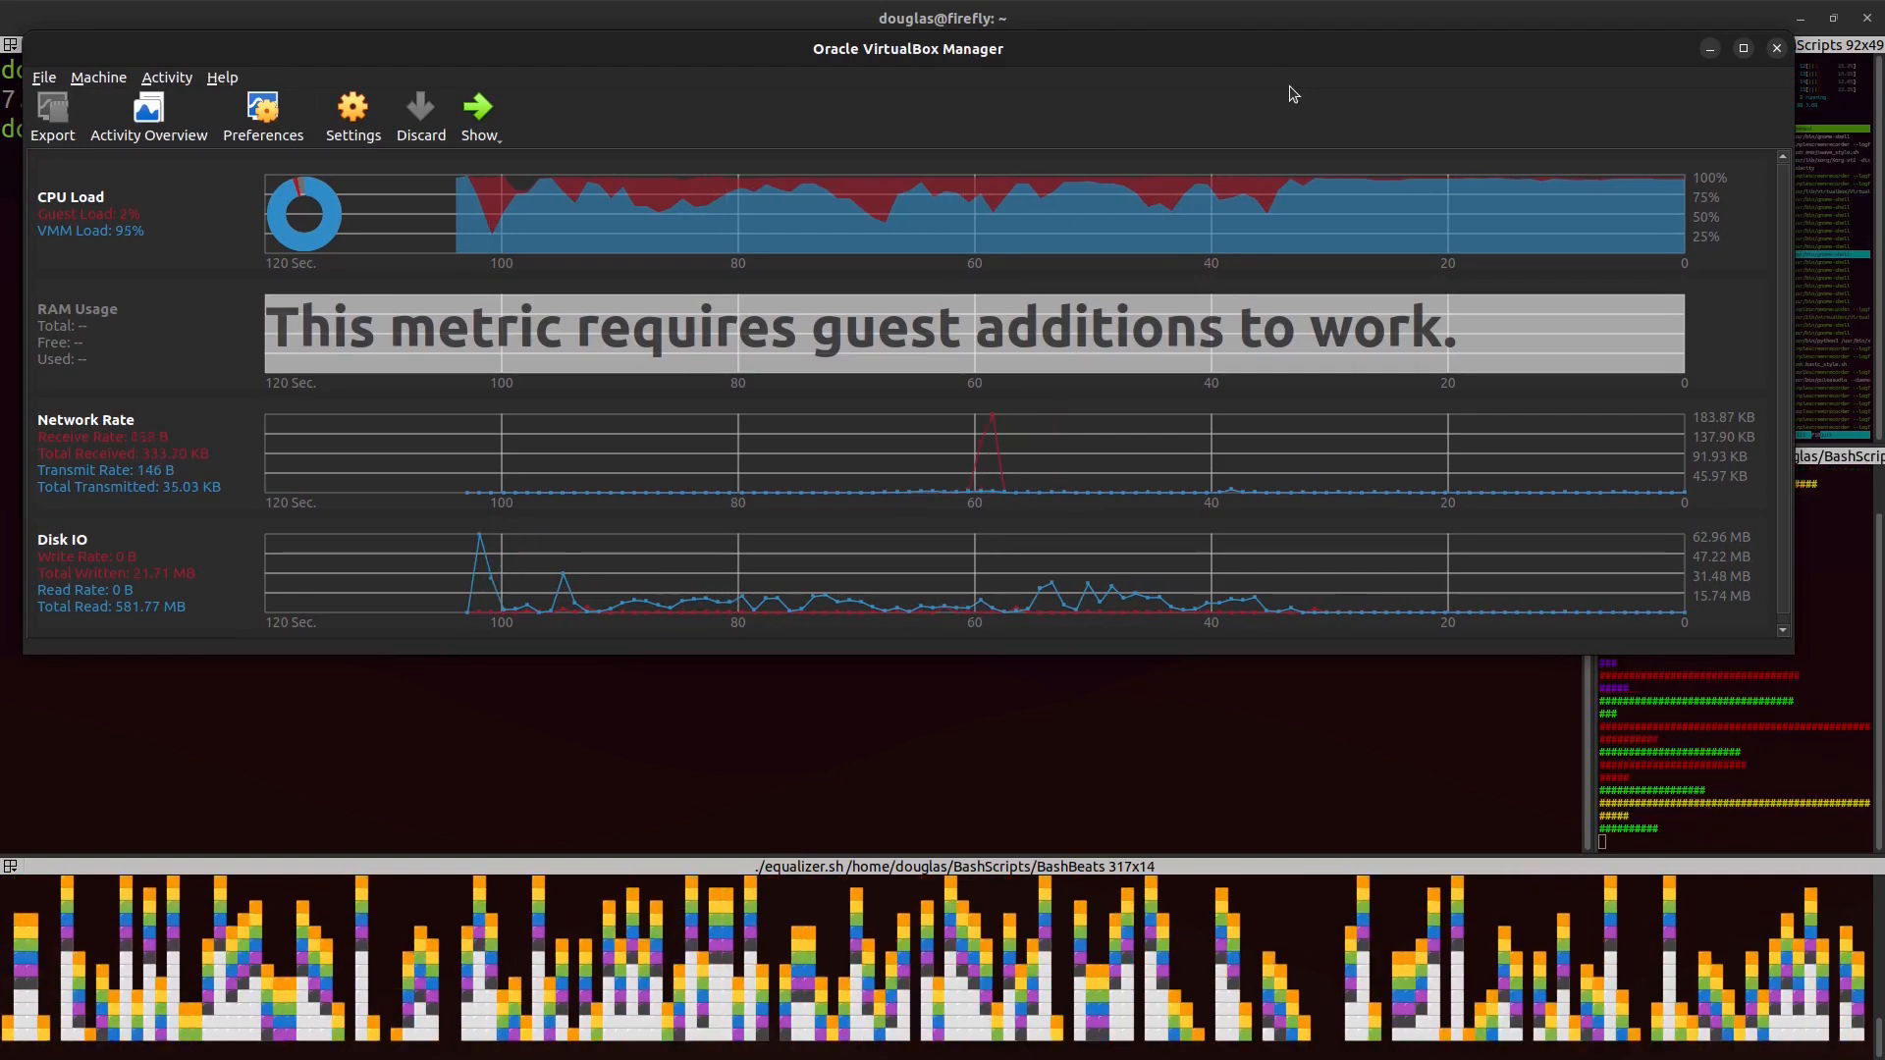
drag(1281, 52, 1277, 49)
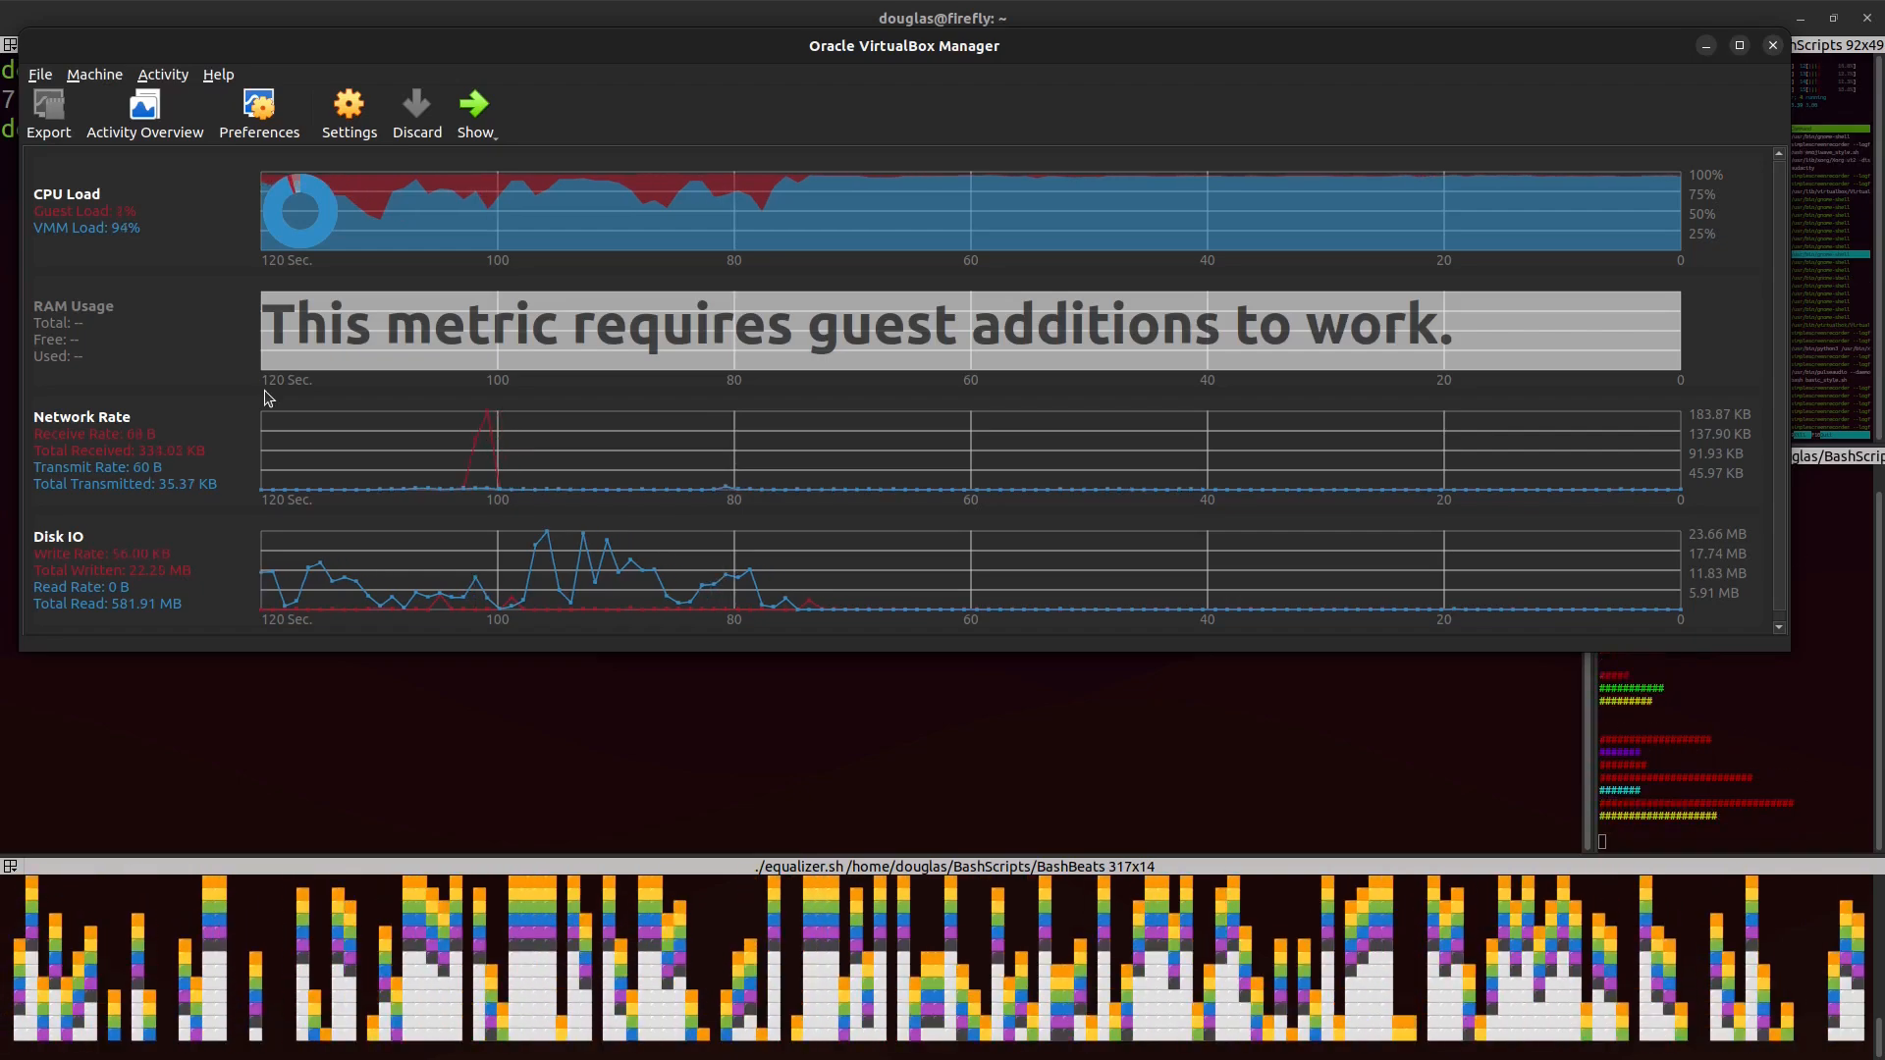
drag(742, 48, 769, 65)
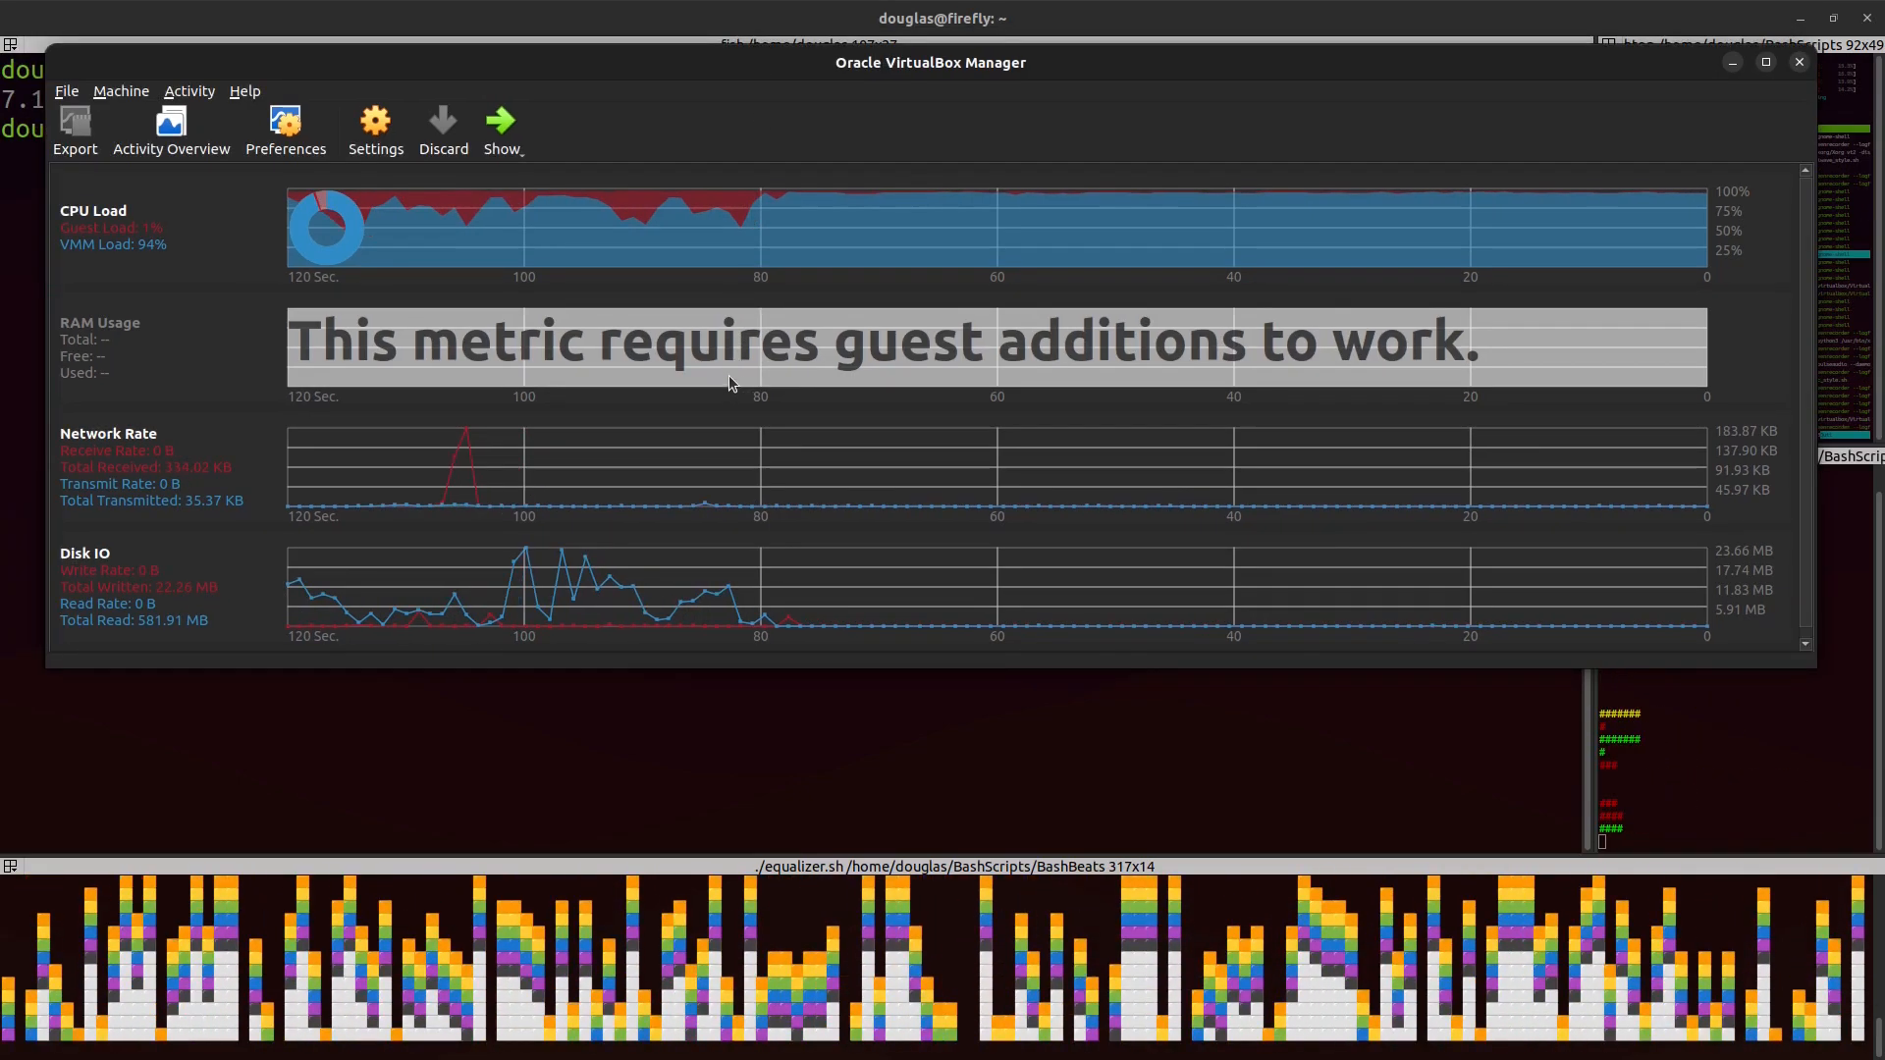
drag(701, 62, 707, 80)
Step: Enlarge the host terminal font and list all virtual machines with vboxmanage list vms
mouse_move(1155, 290)
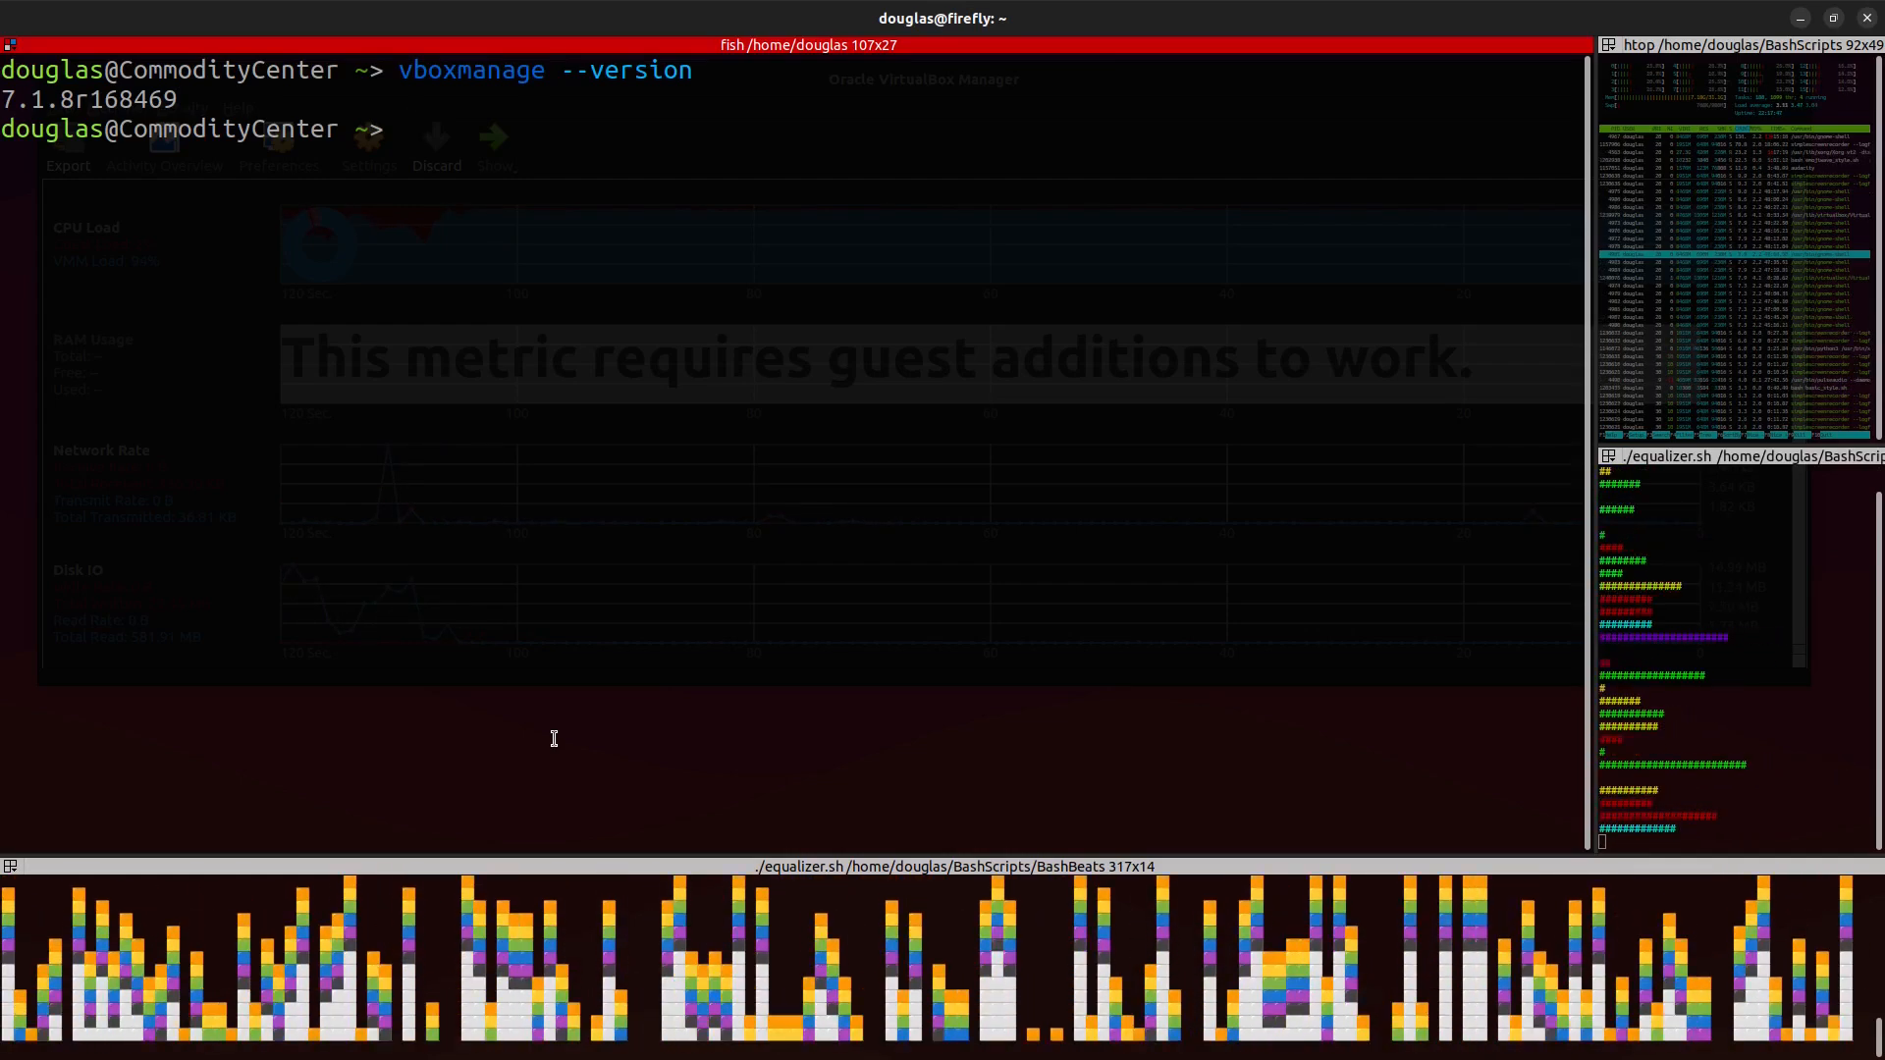
key(ctrl+plus)
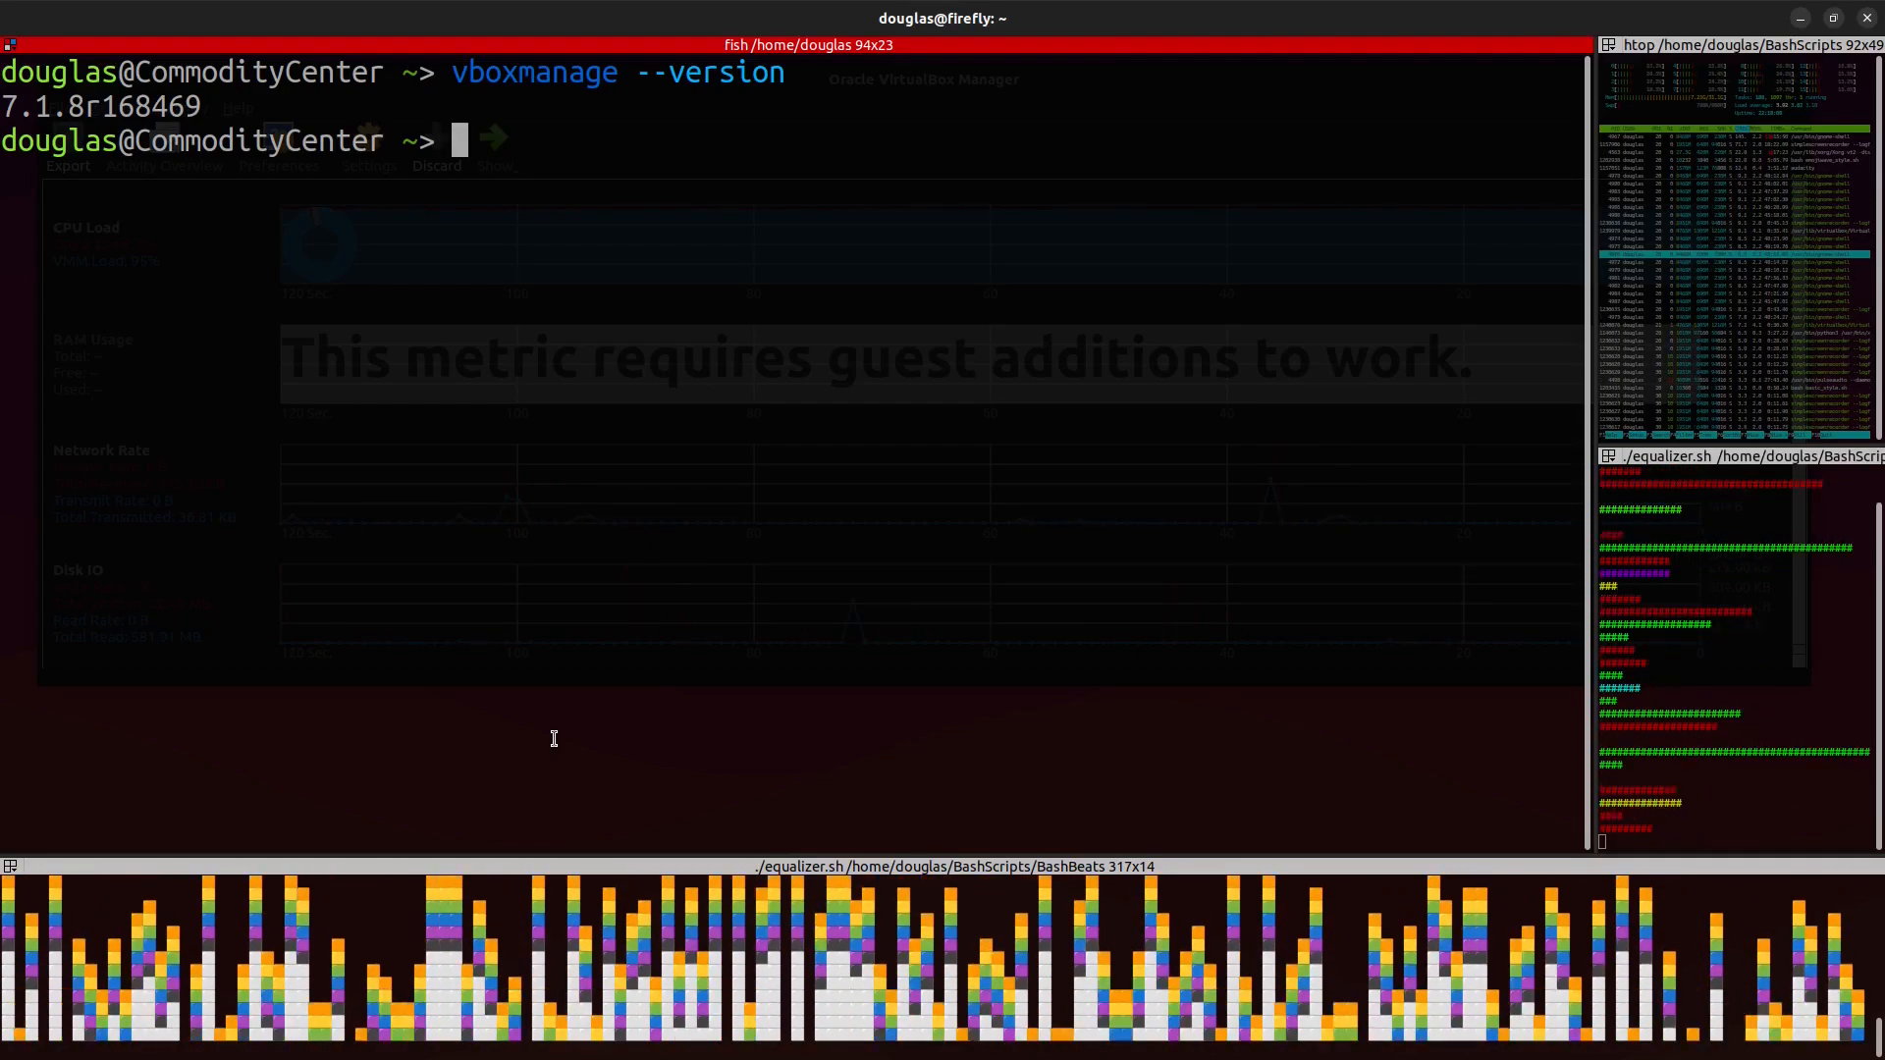
text(vbo)
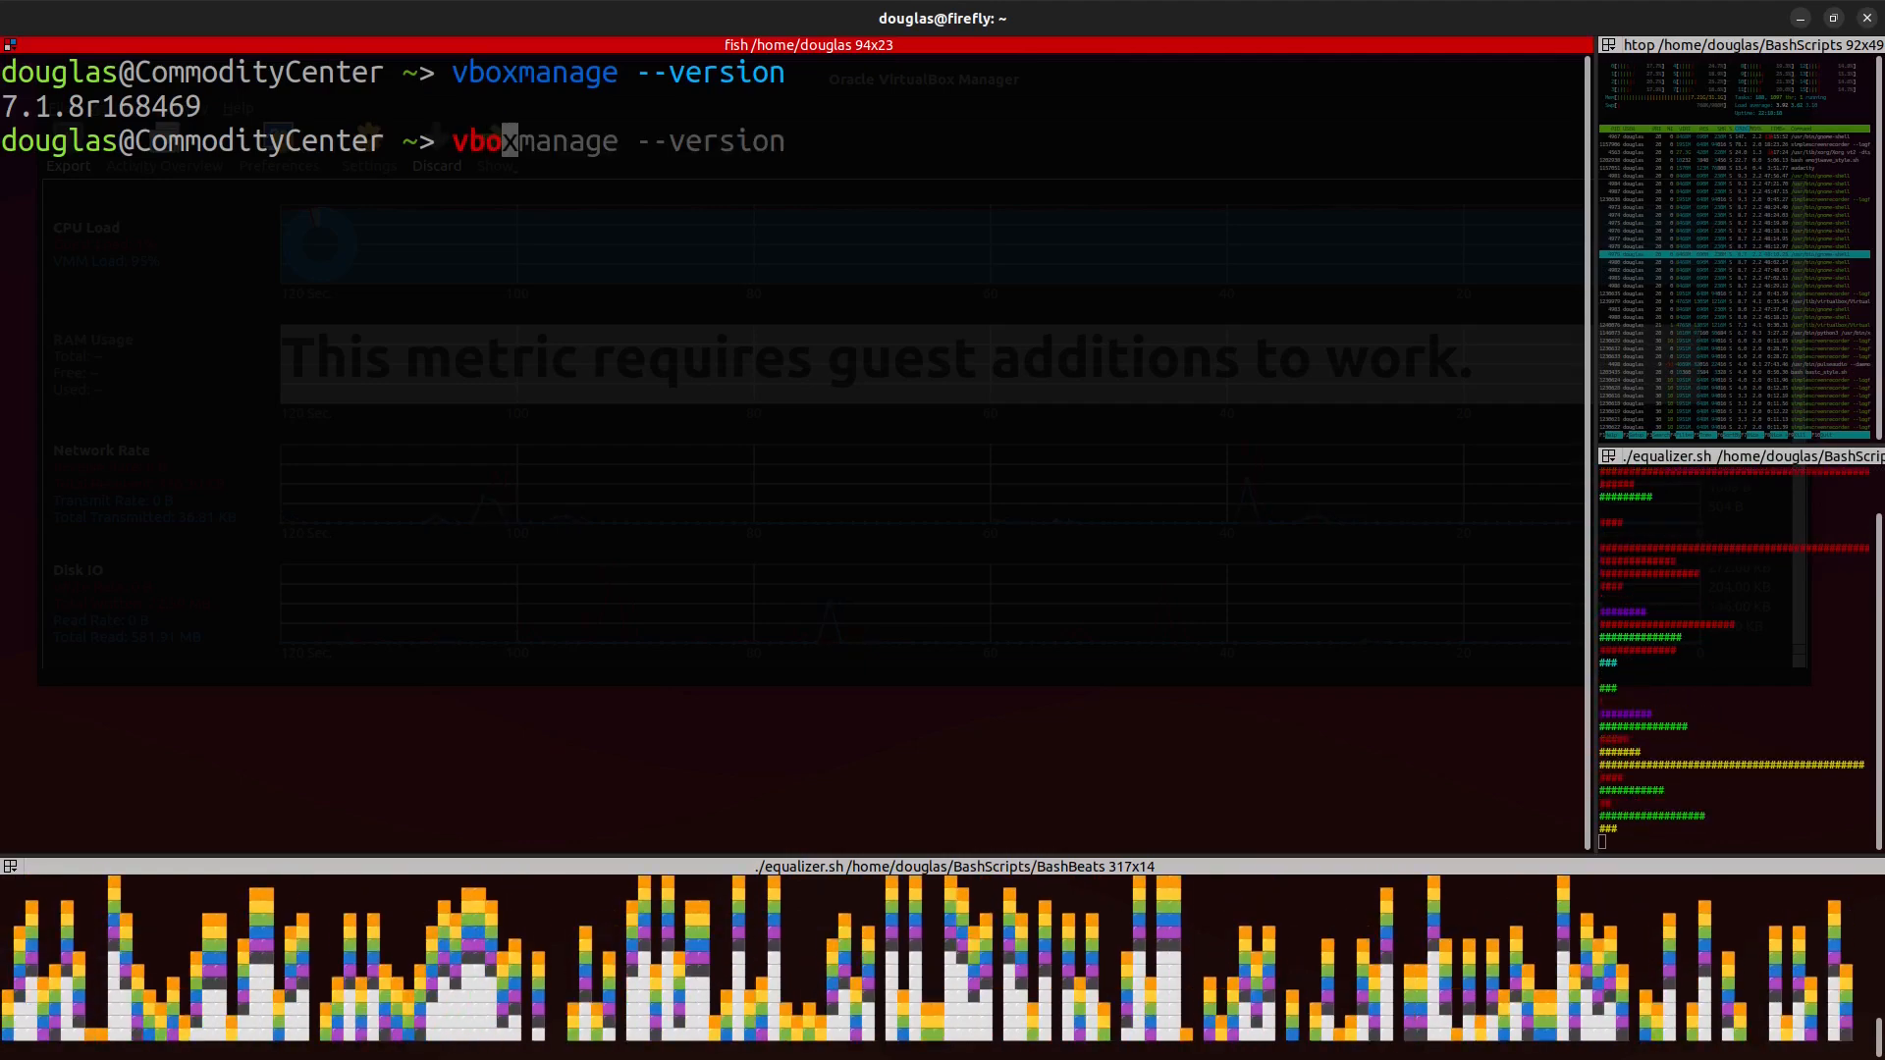
text(xmanage list vms)
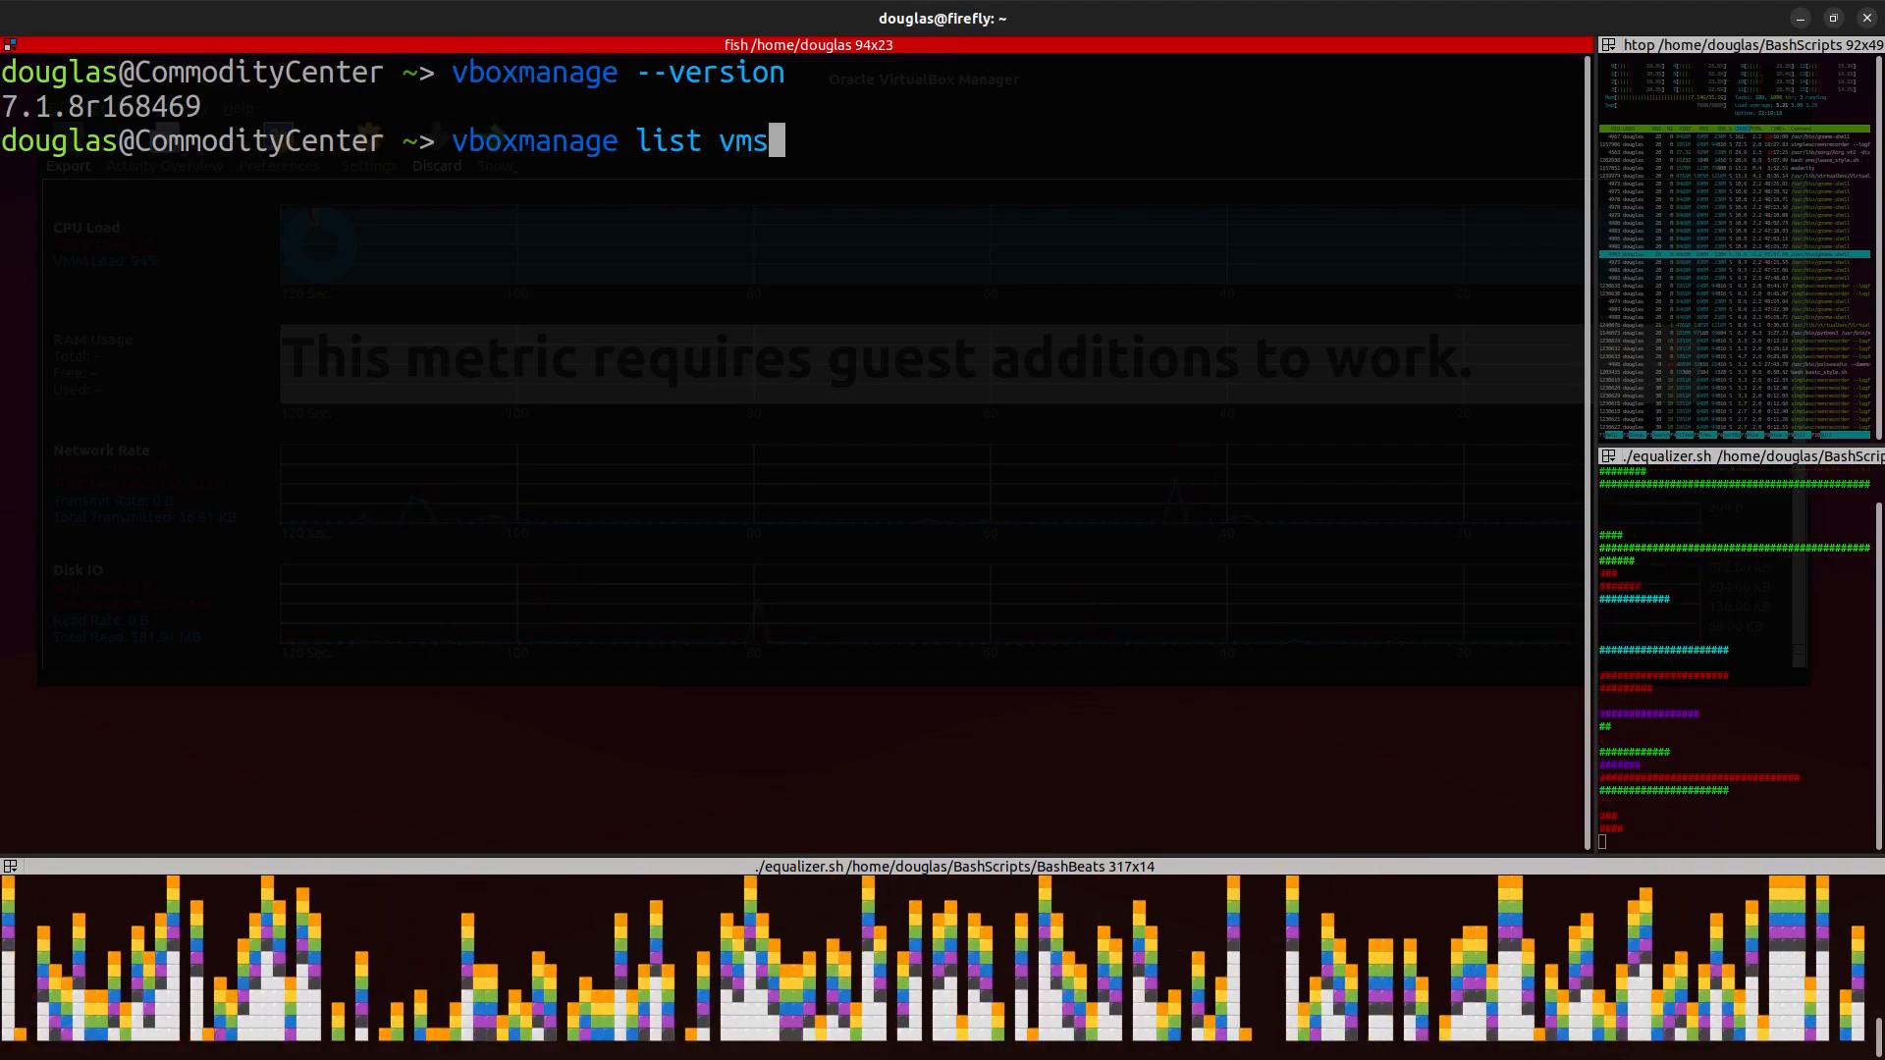
key(Return)
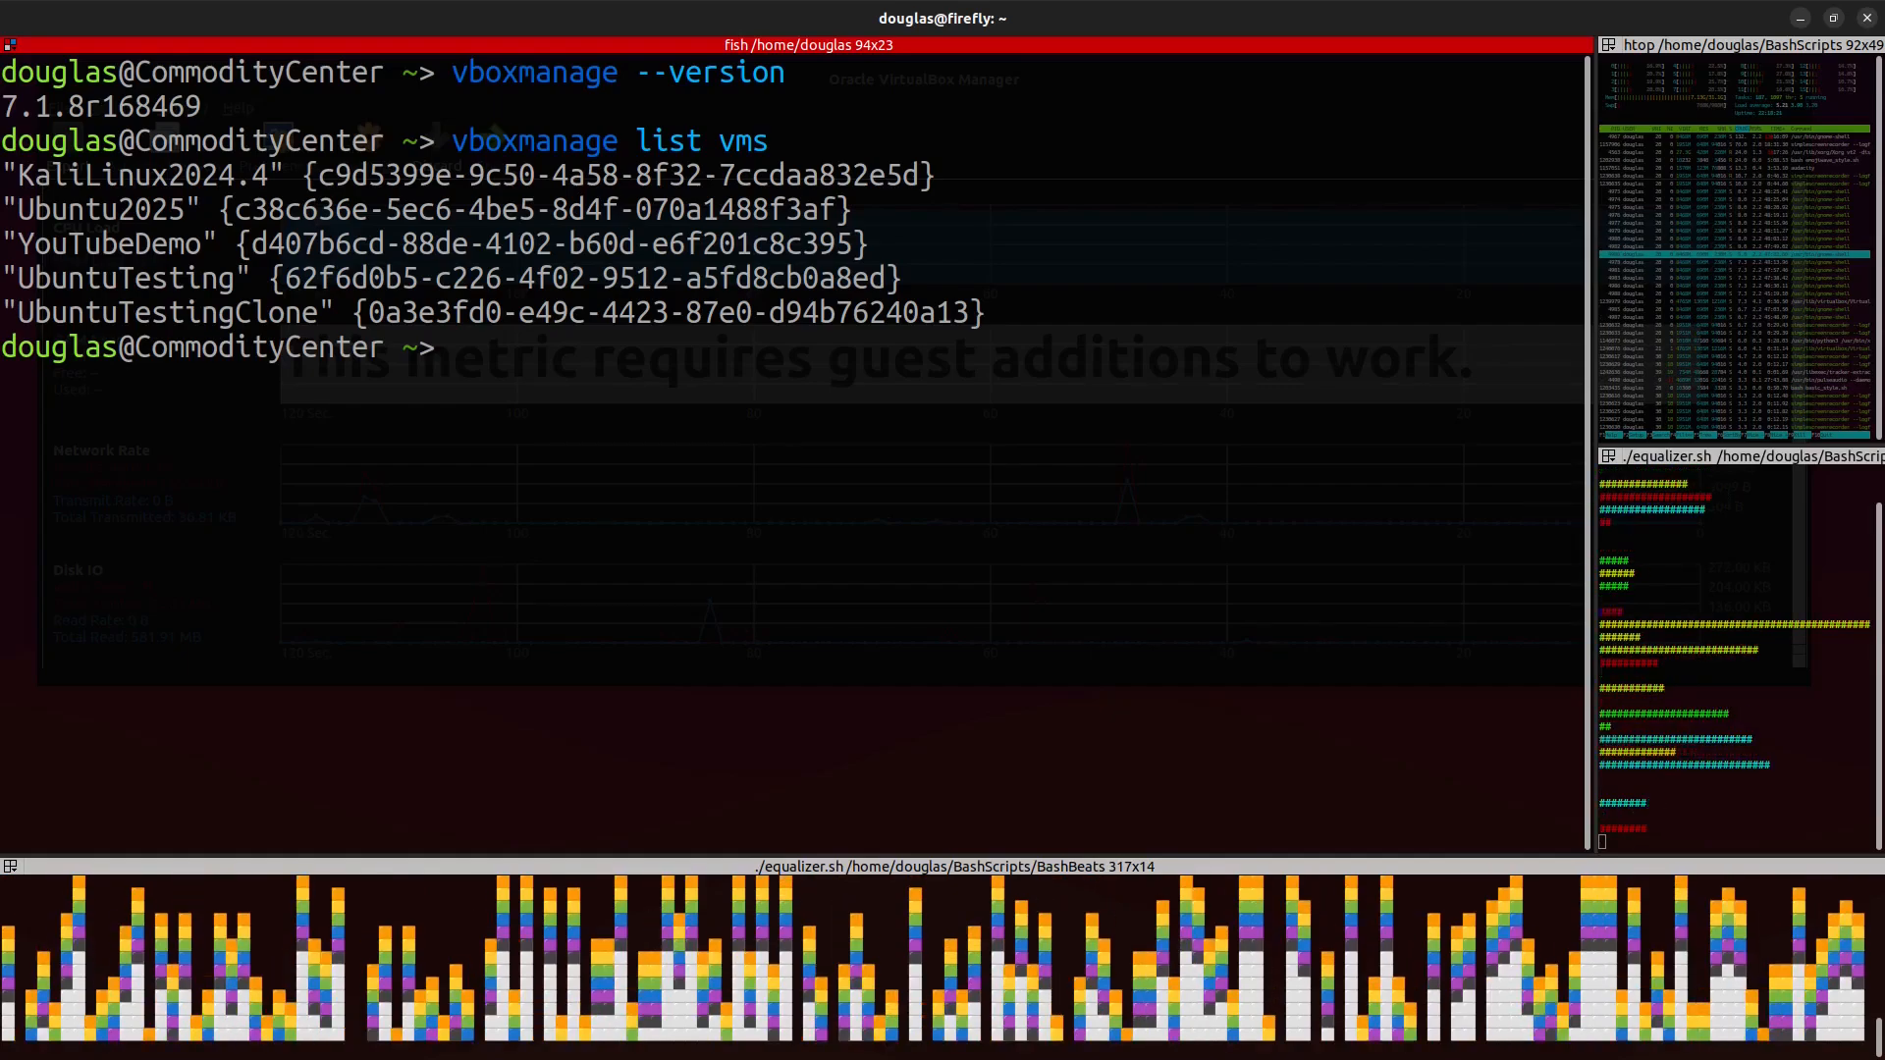
Step: Try to list the running virtual machines by editing the previous command into vboxmanage list runninvms
key(Up)
key(Left)
key(Left)
key(Left)
text(runnin)
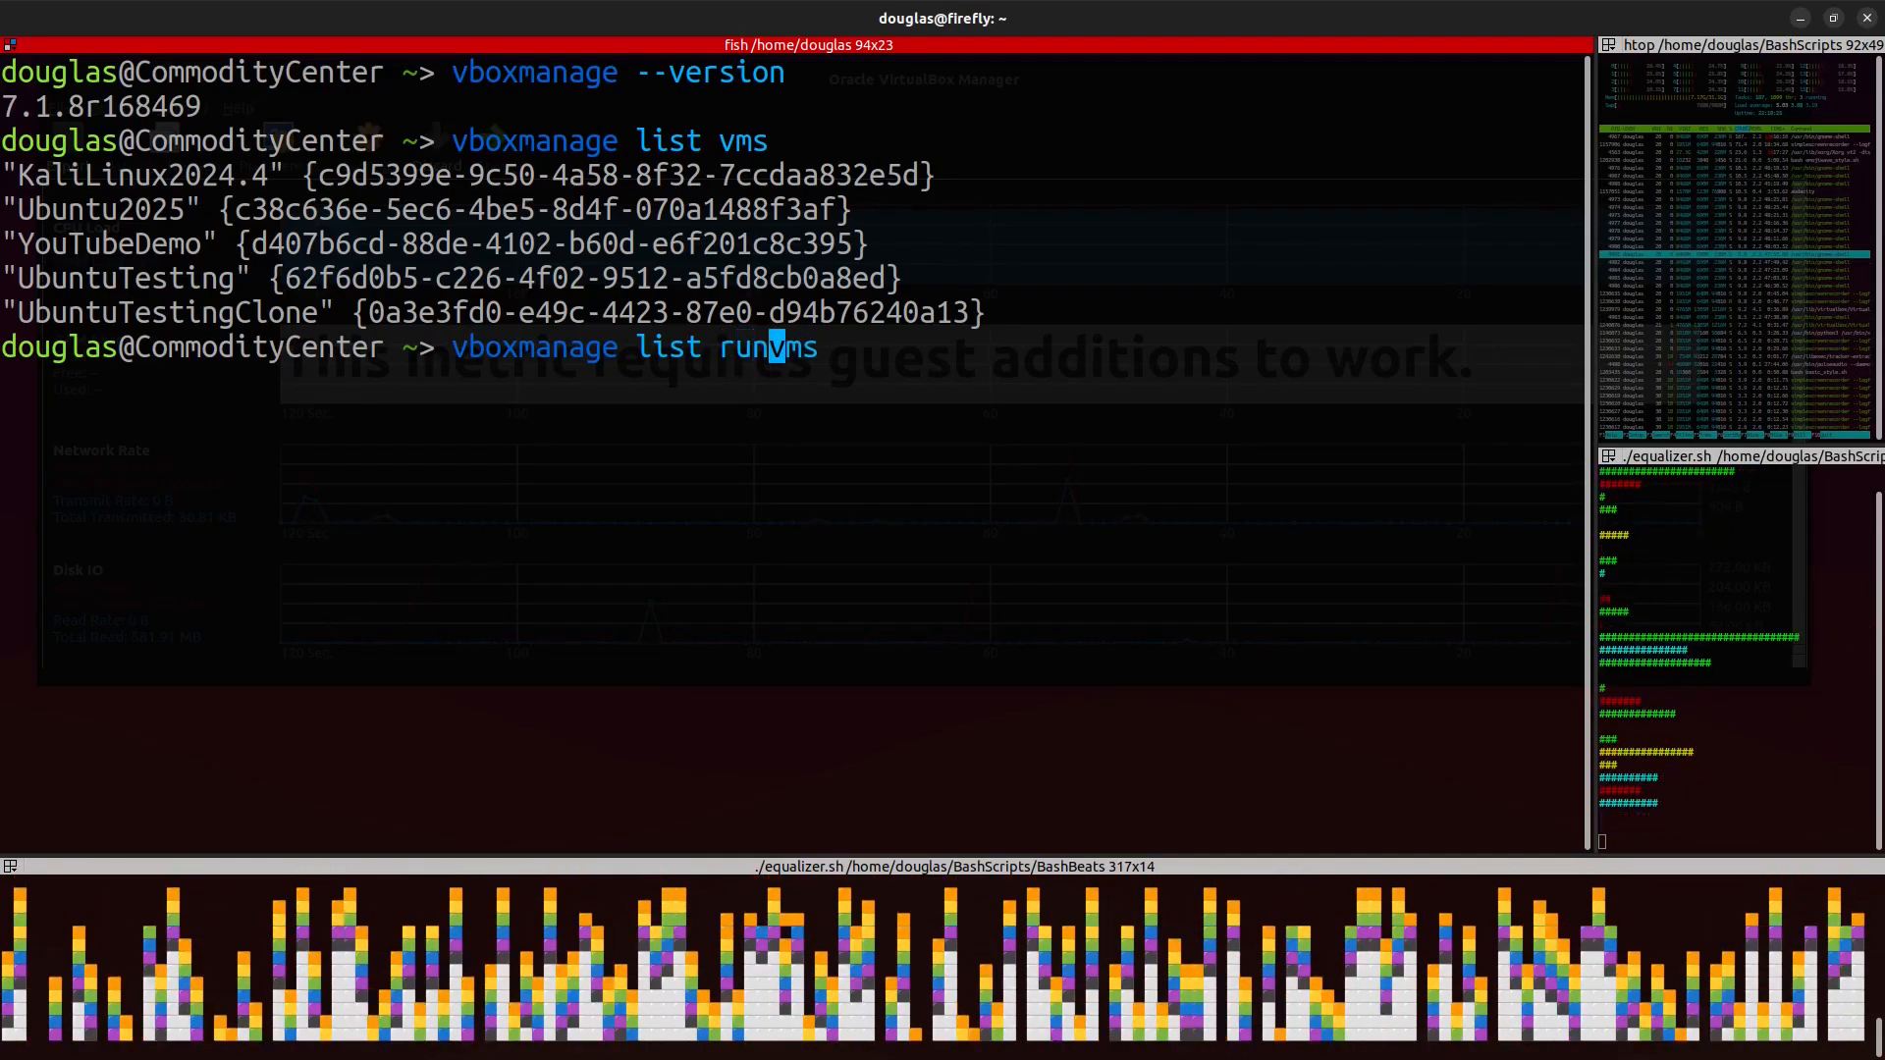
key(Return)
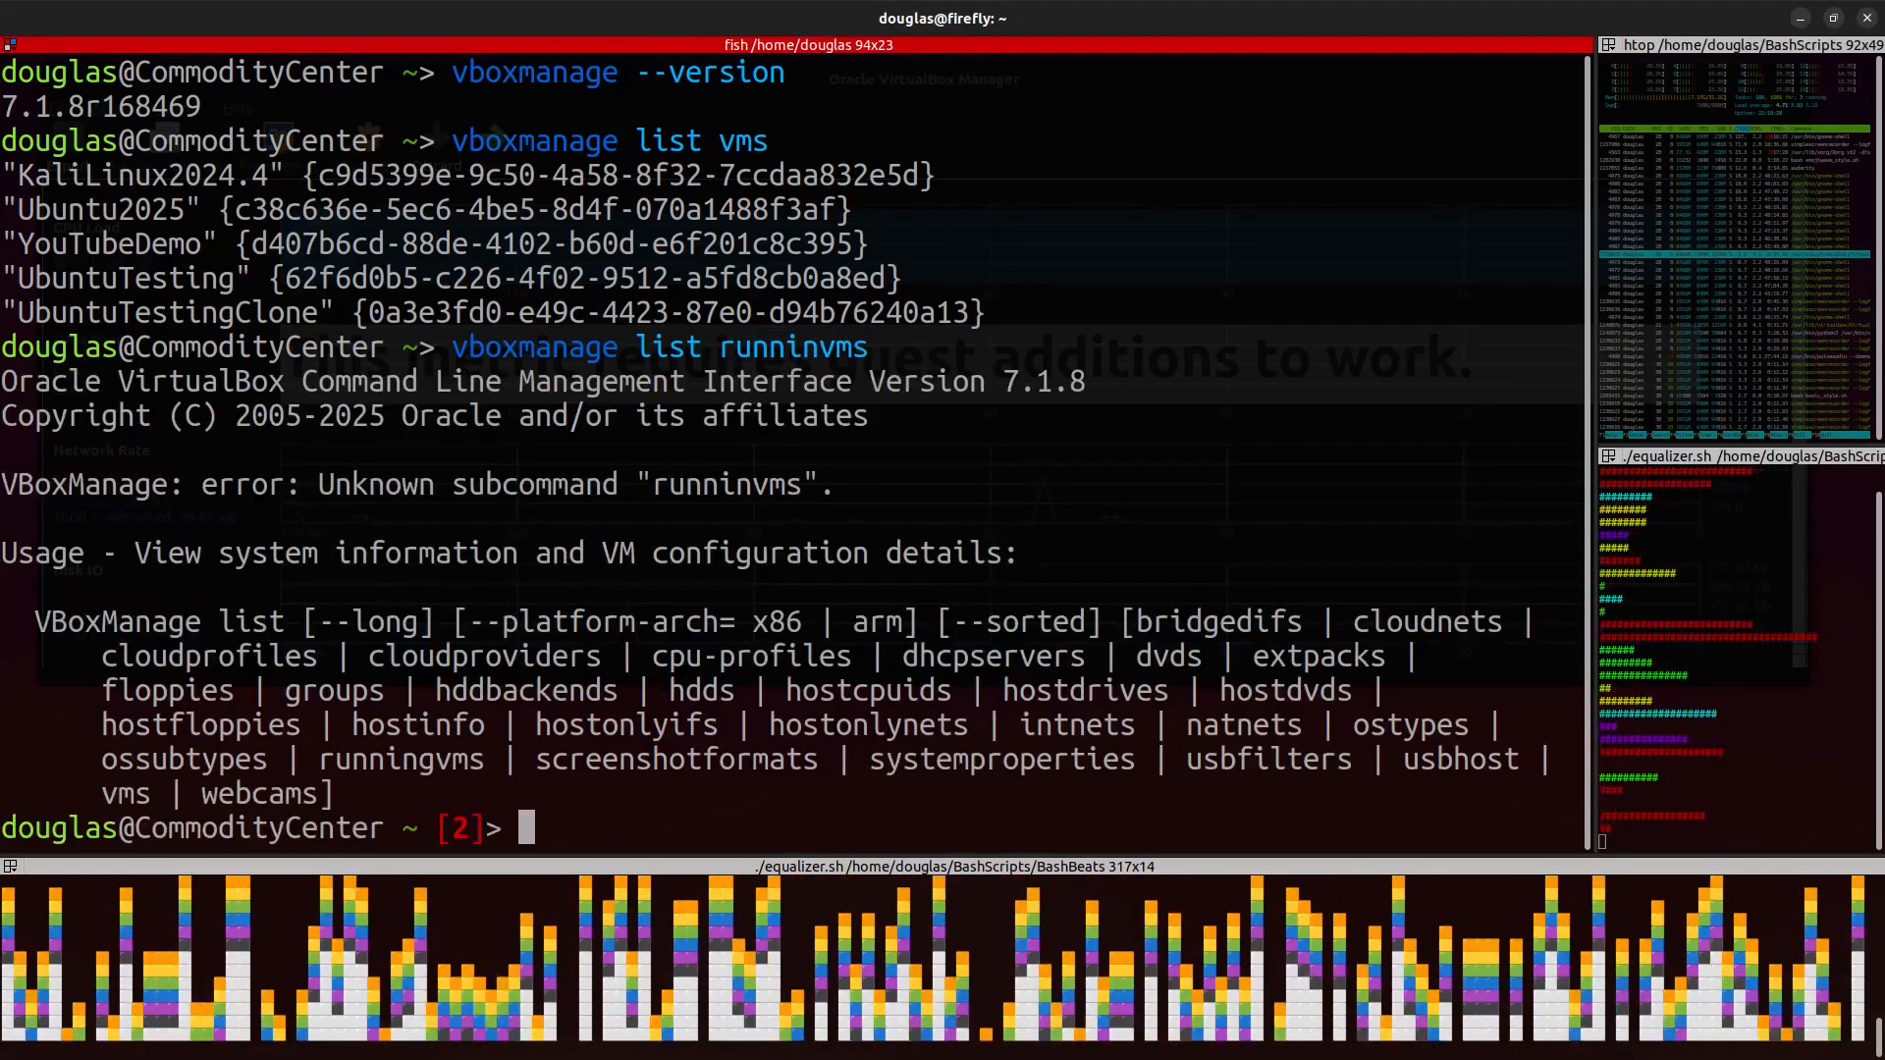
Step: Correct the subcommand and run vboxmanage list runningvms
key(Up)
key(Left)
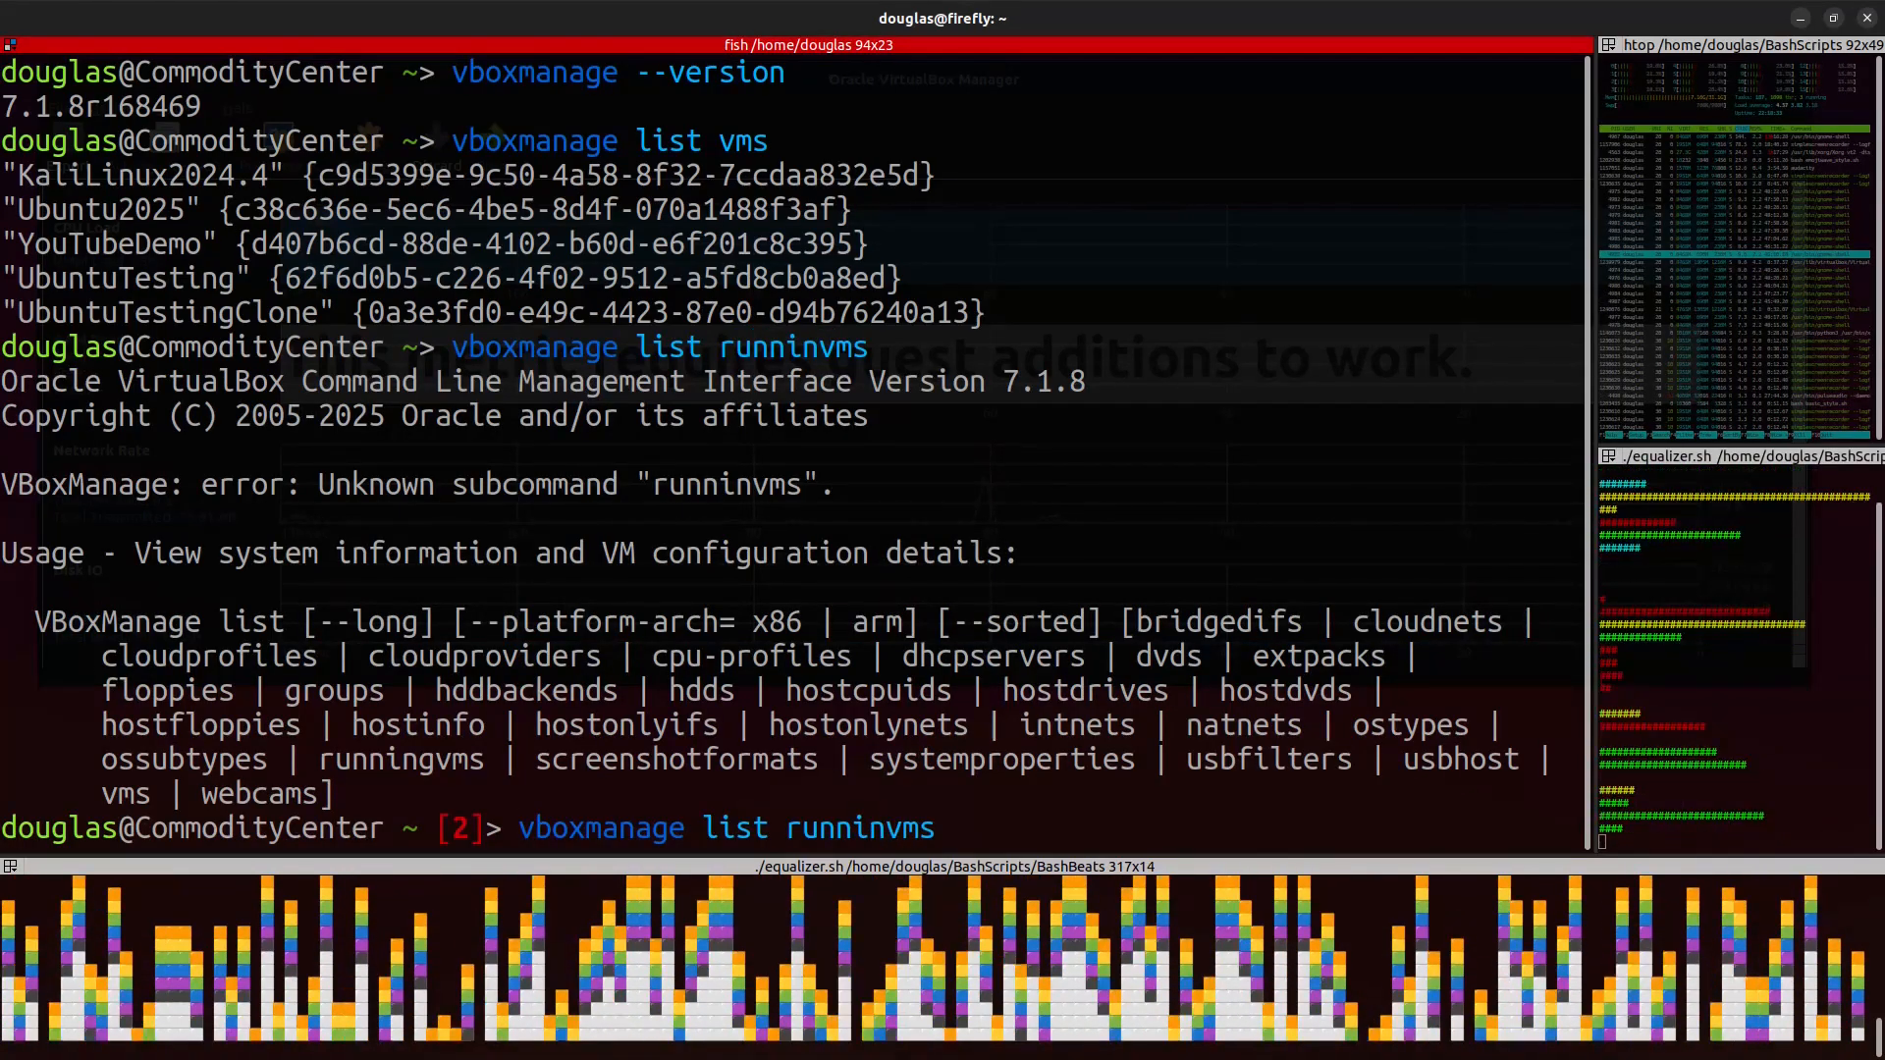
text(g)
key(Return)
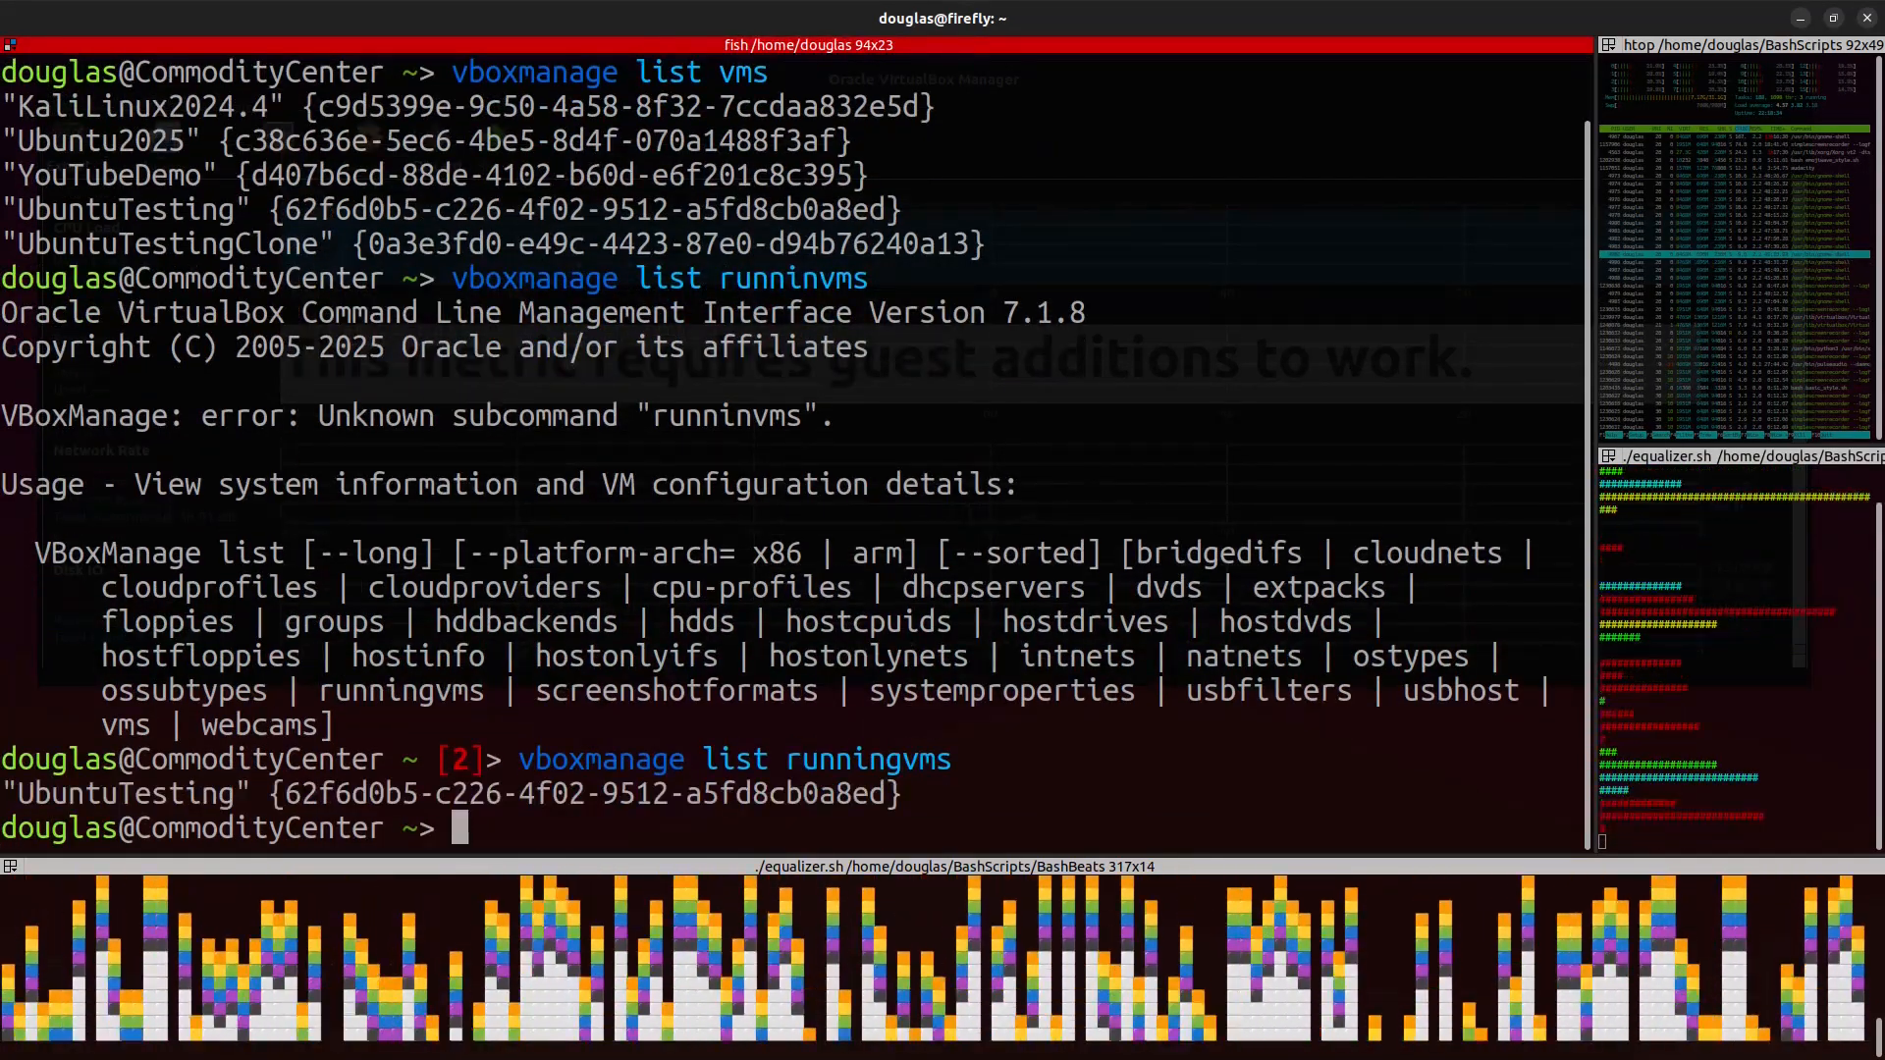
Step: Clear the terminal, rerun vboxmanage list runningvms, and clear the screen again
text(clear)
key(Return)
key(Up)
key(Up)
key(Return)
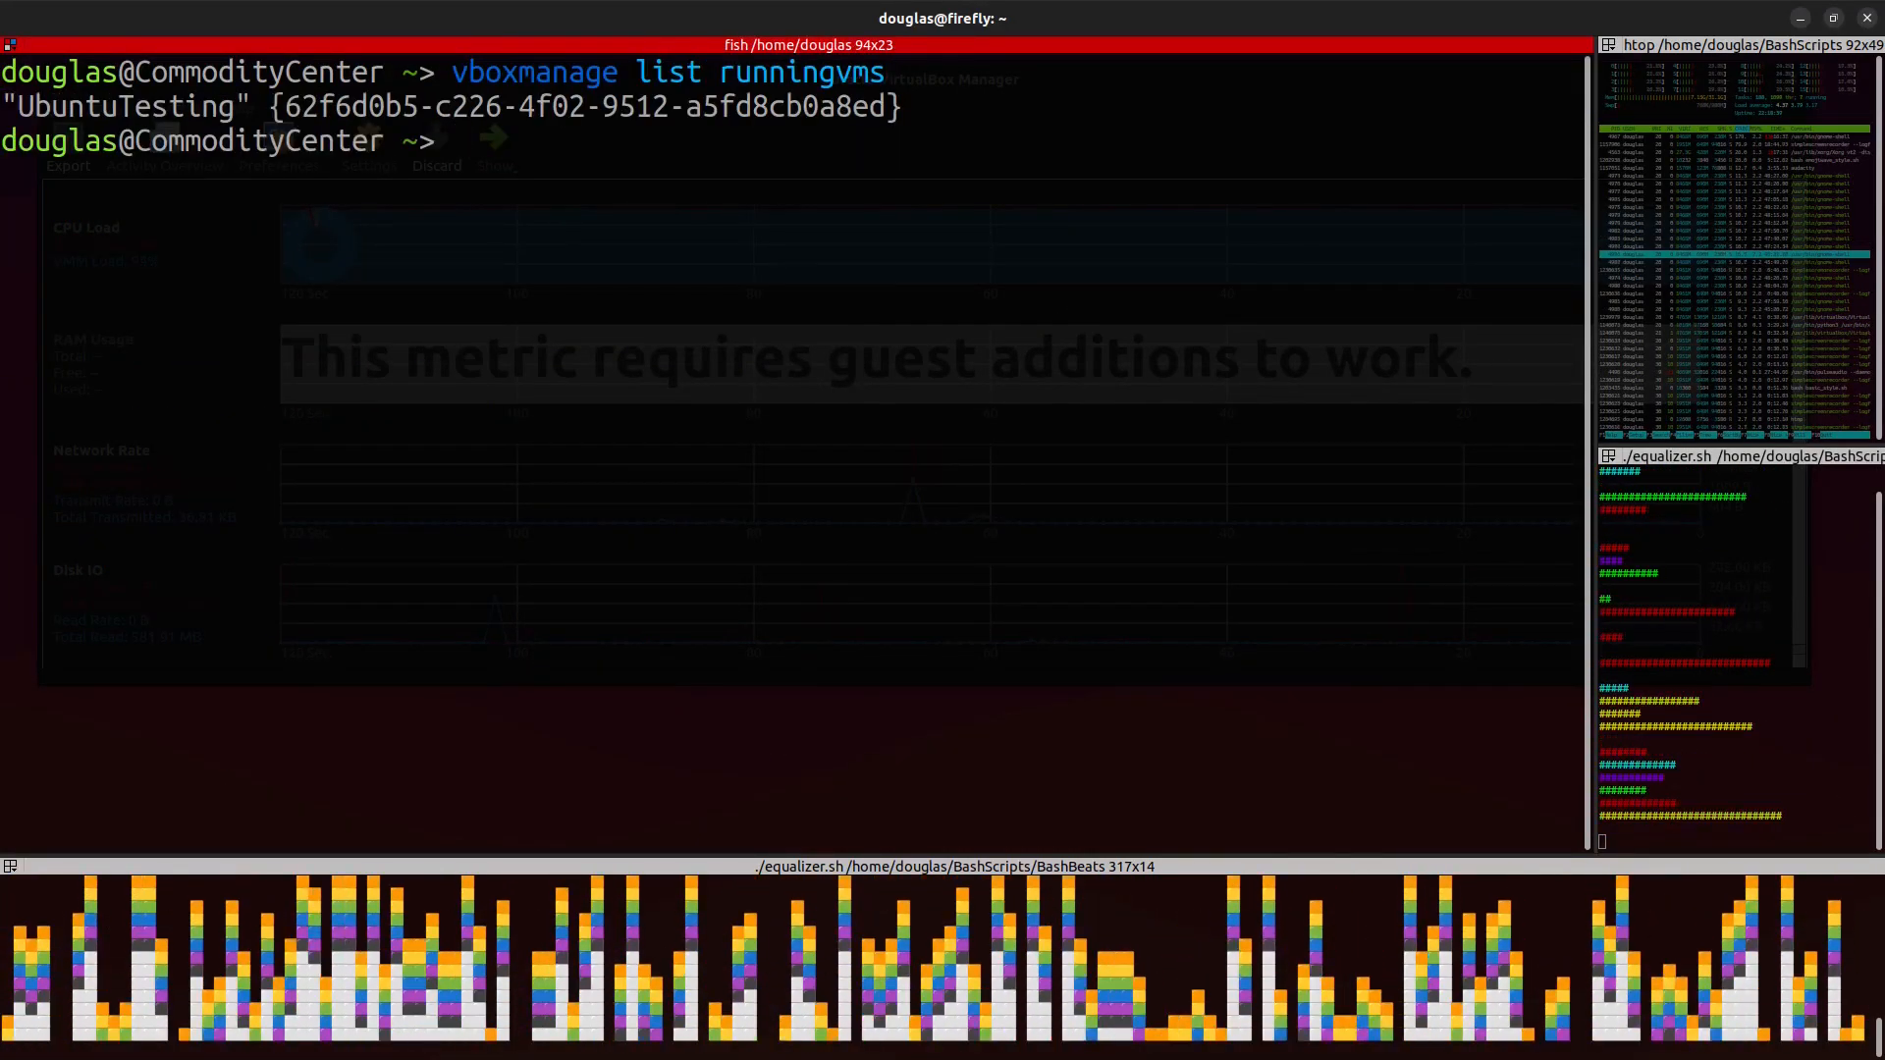
key(ctrl+l)
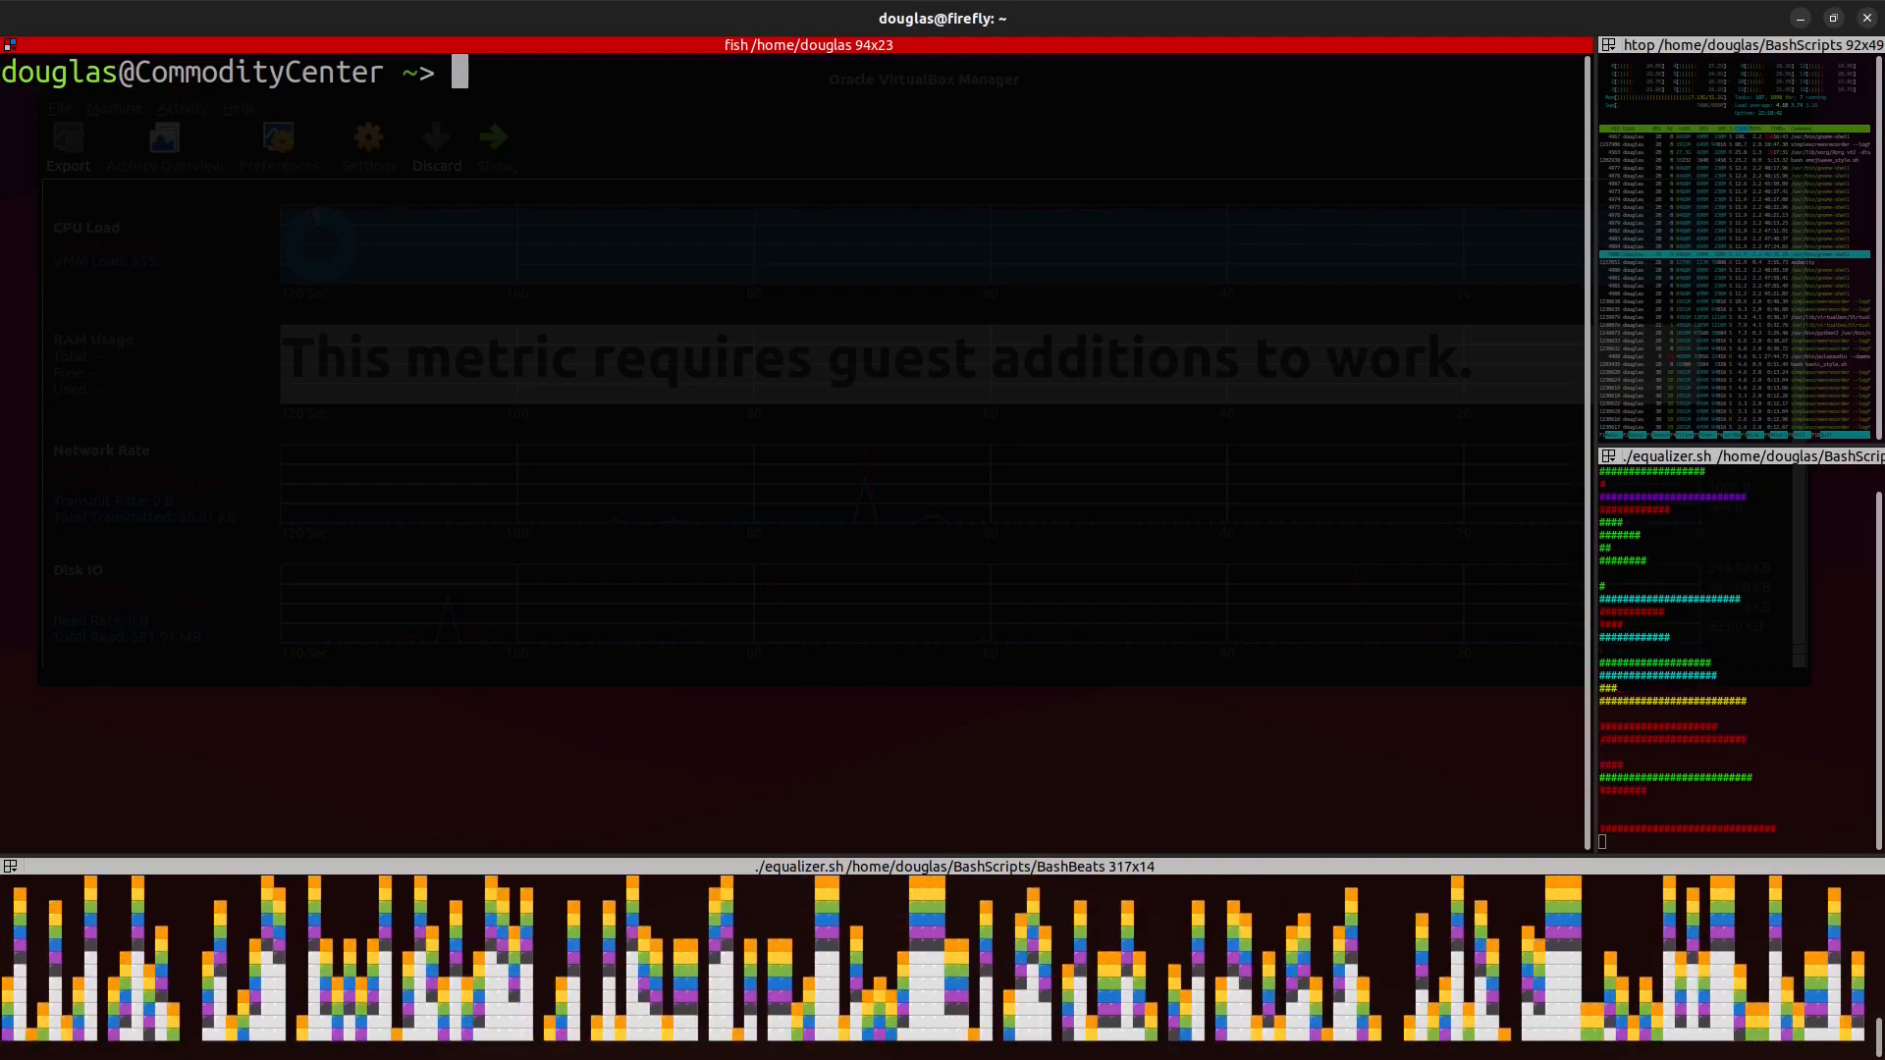
Step: Run vboxmanage setextradata global GUI/SplitterSizes "853,426" to restore the manager's machine list pane width
text(vb)
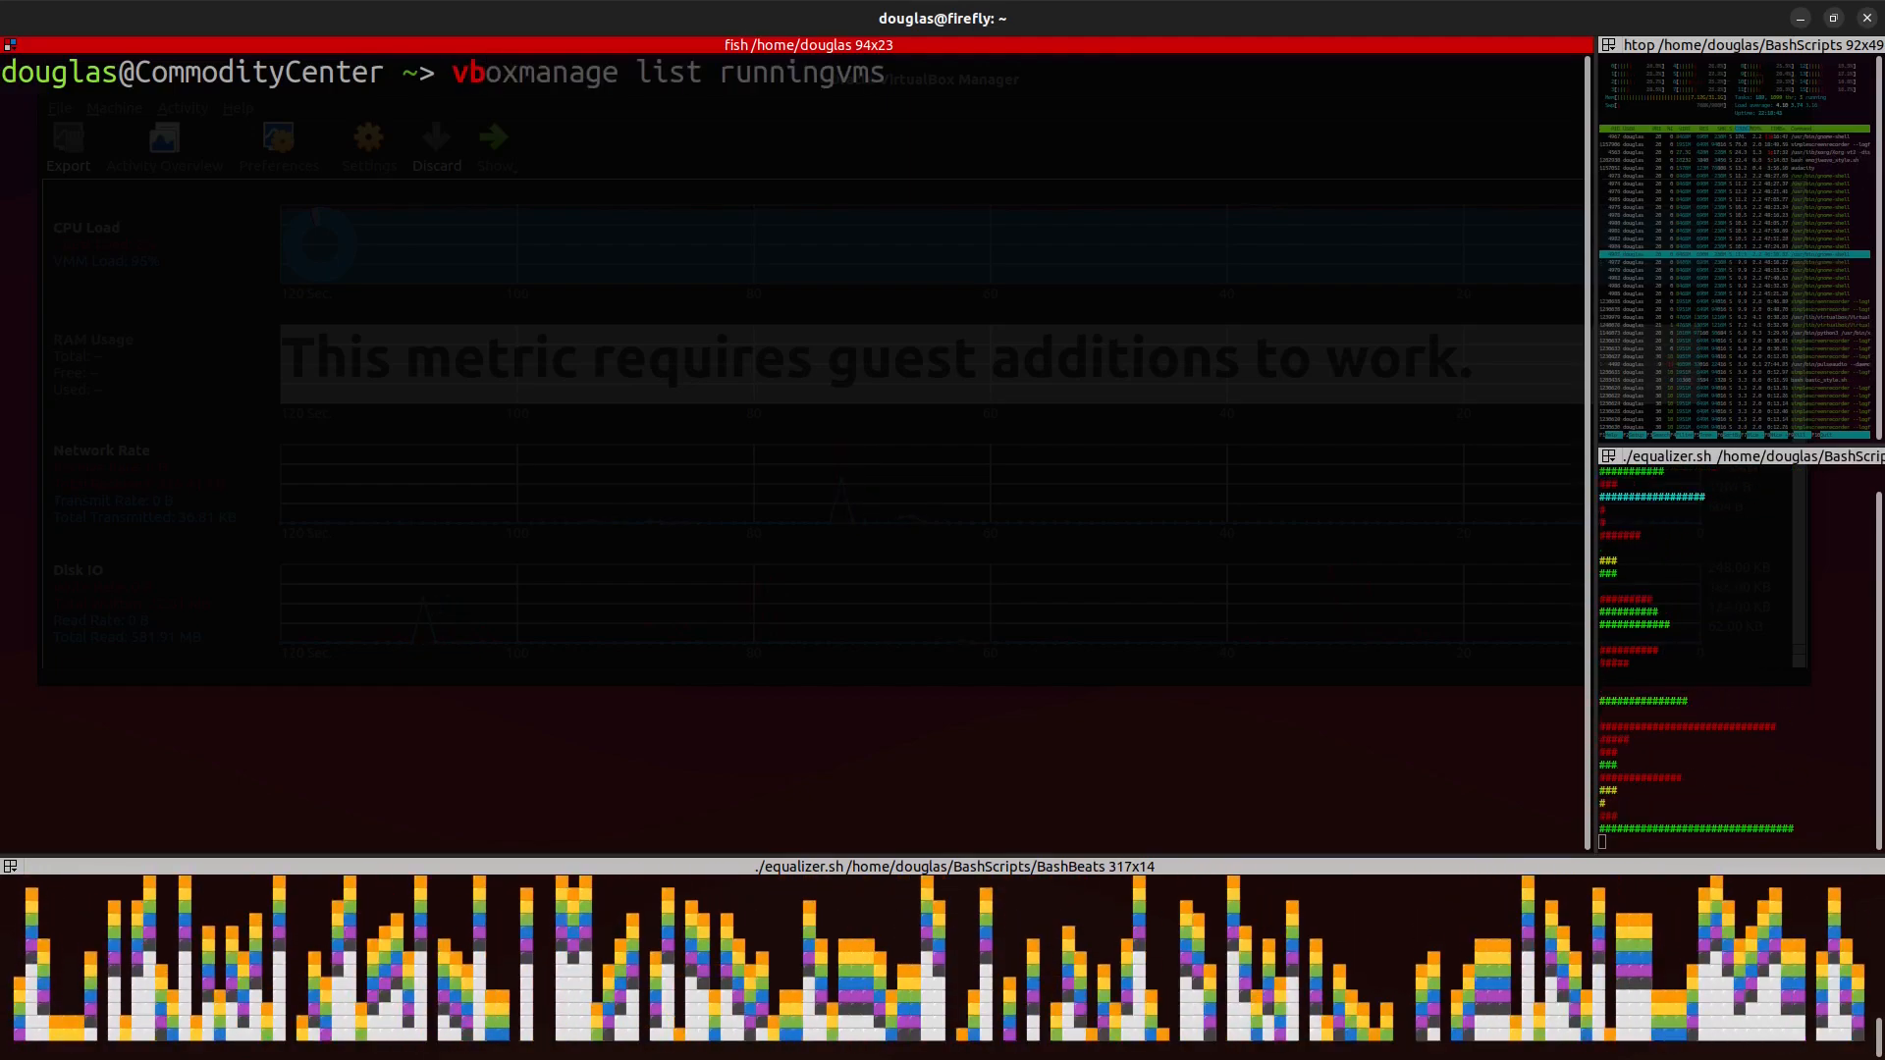
text(oxma)
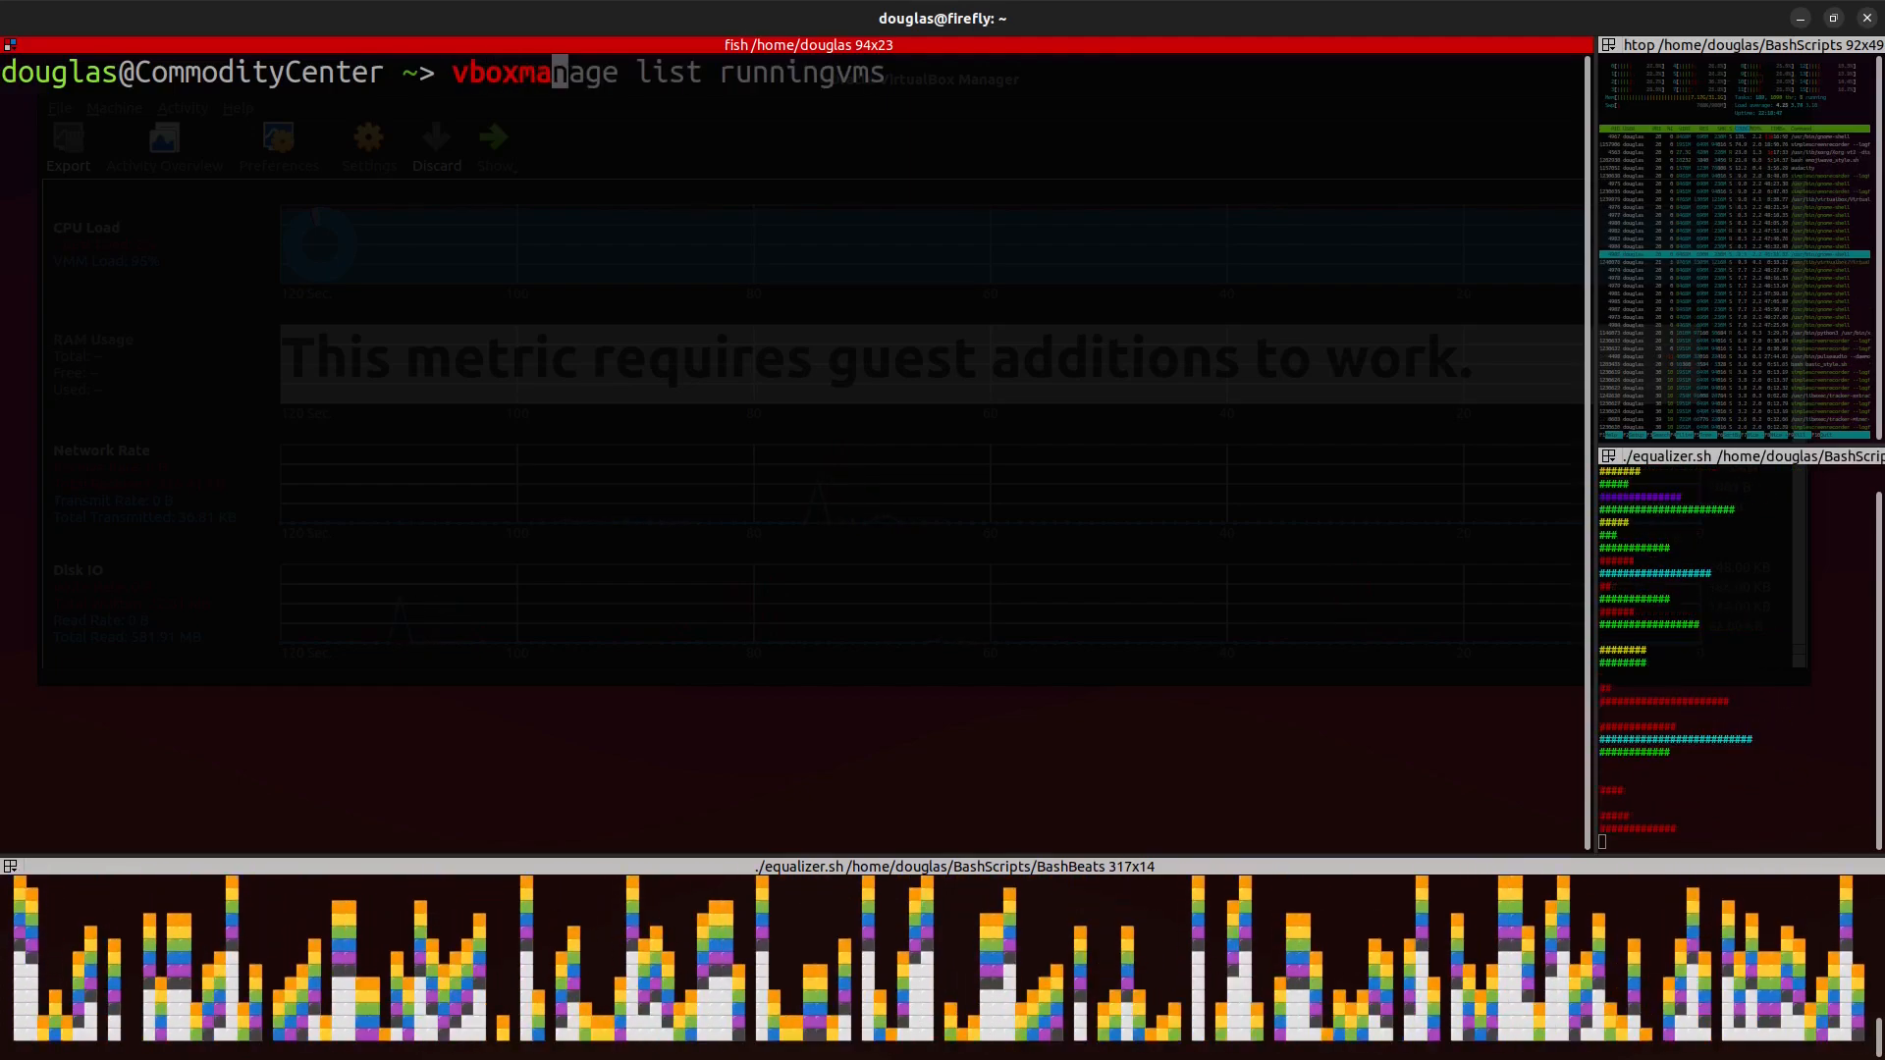
text(nage)
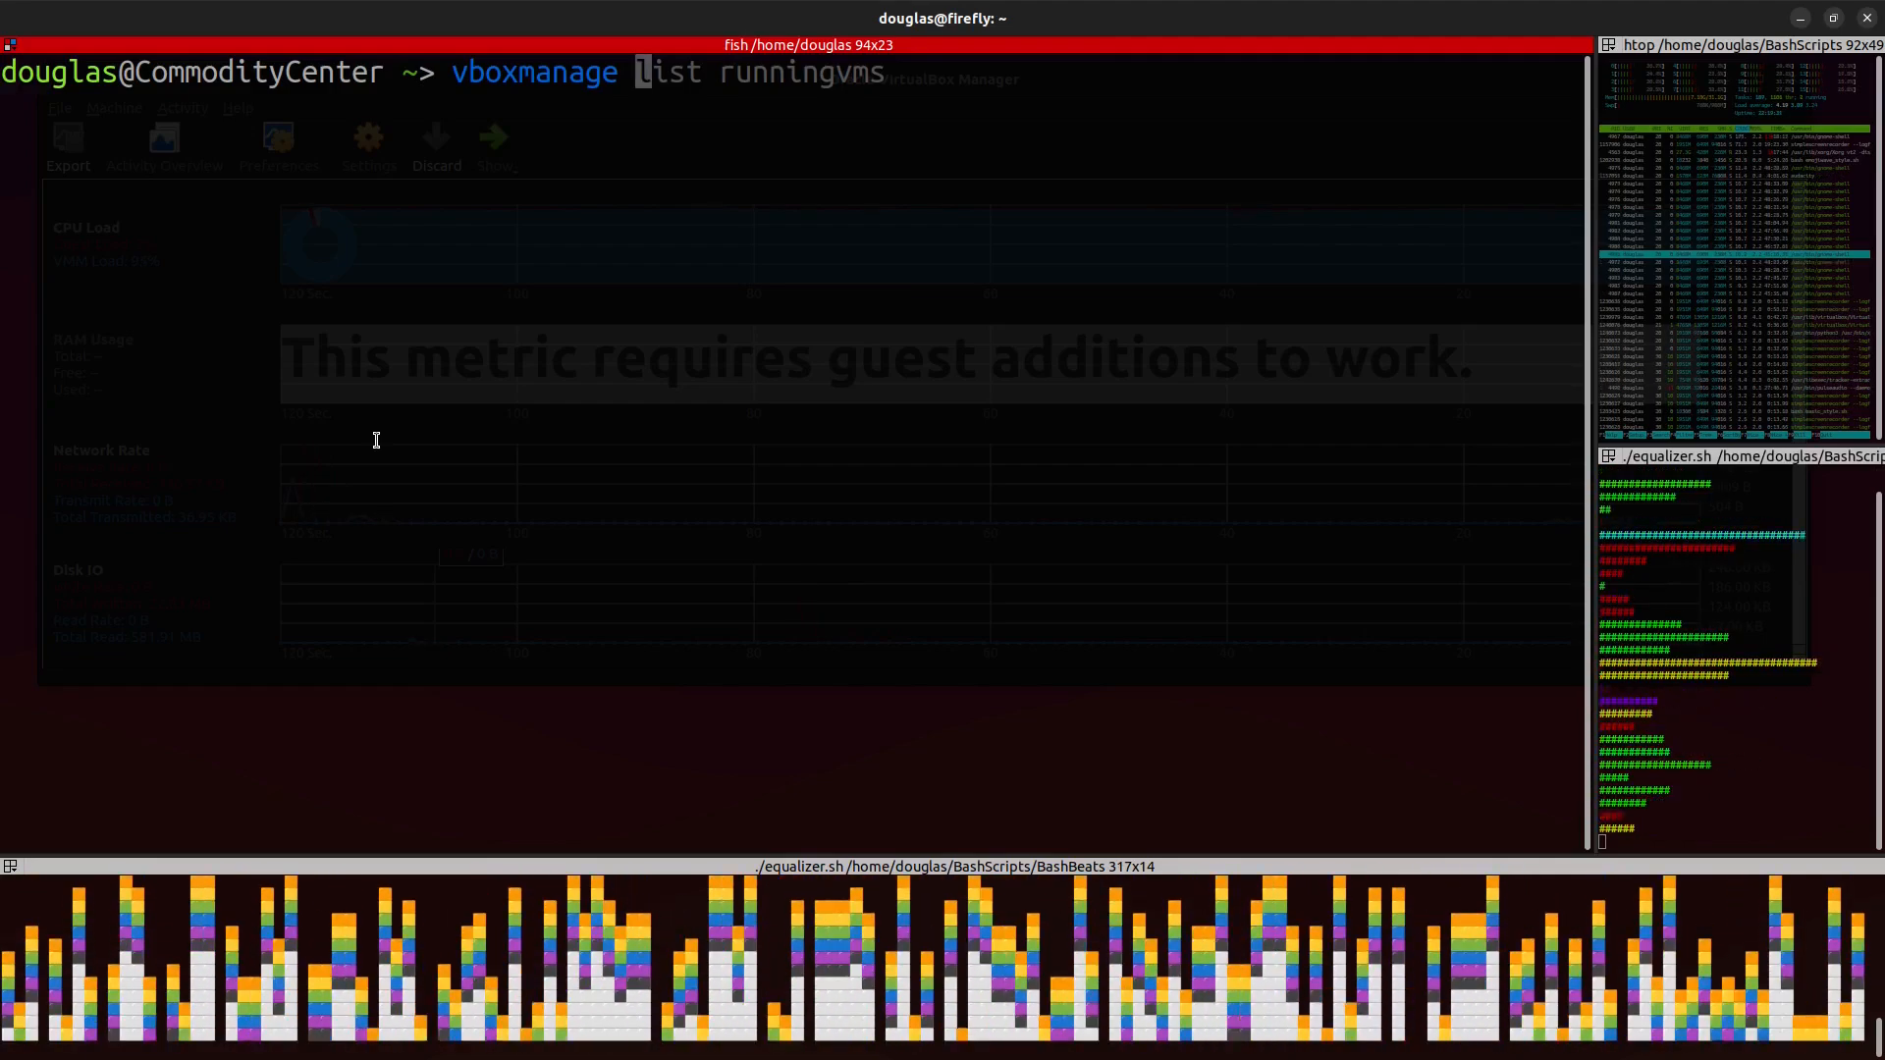
text(set)
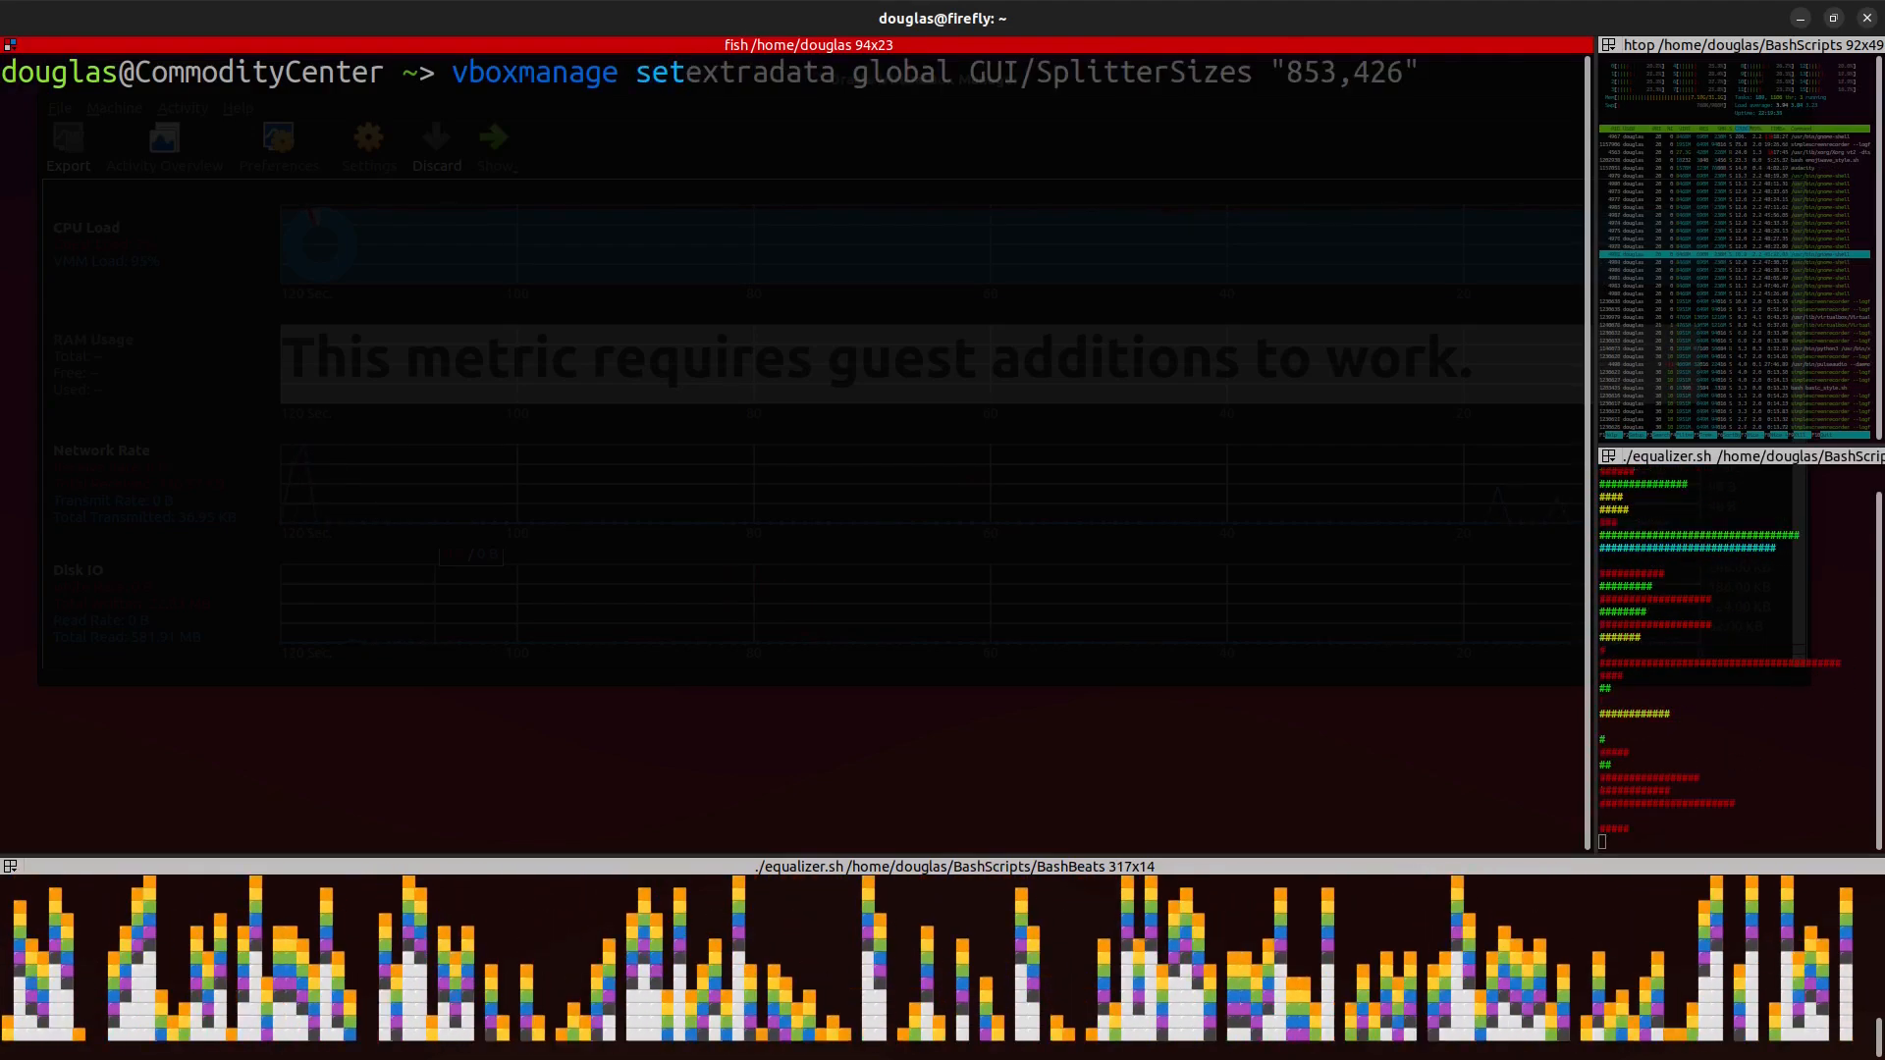
text(ex)
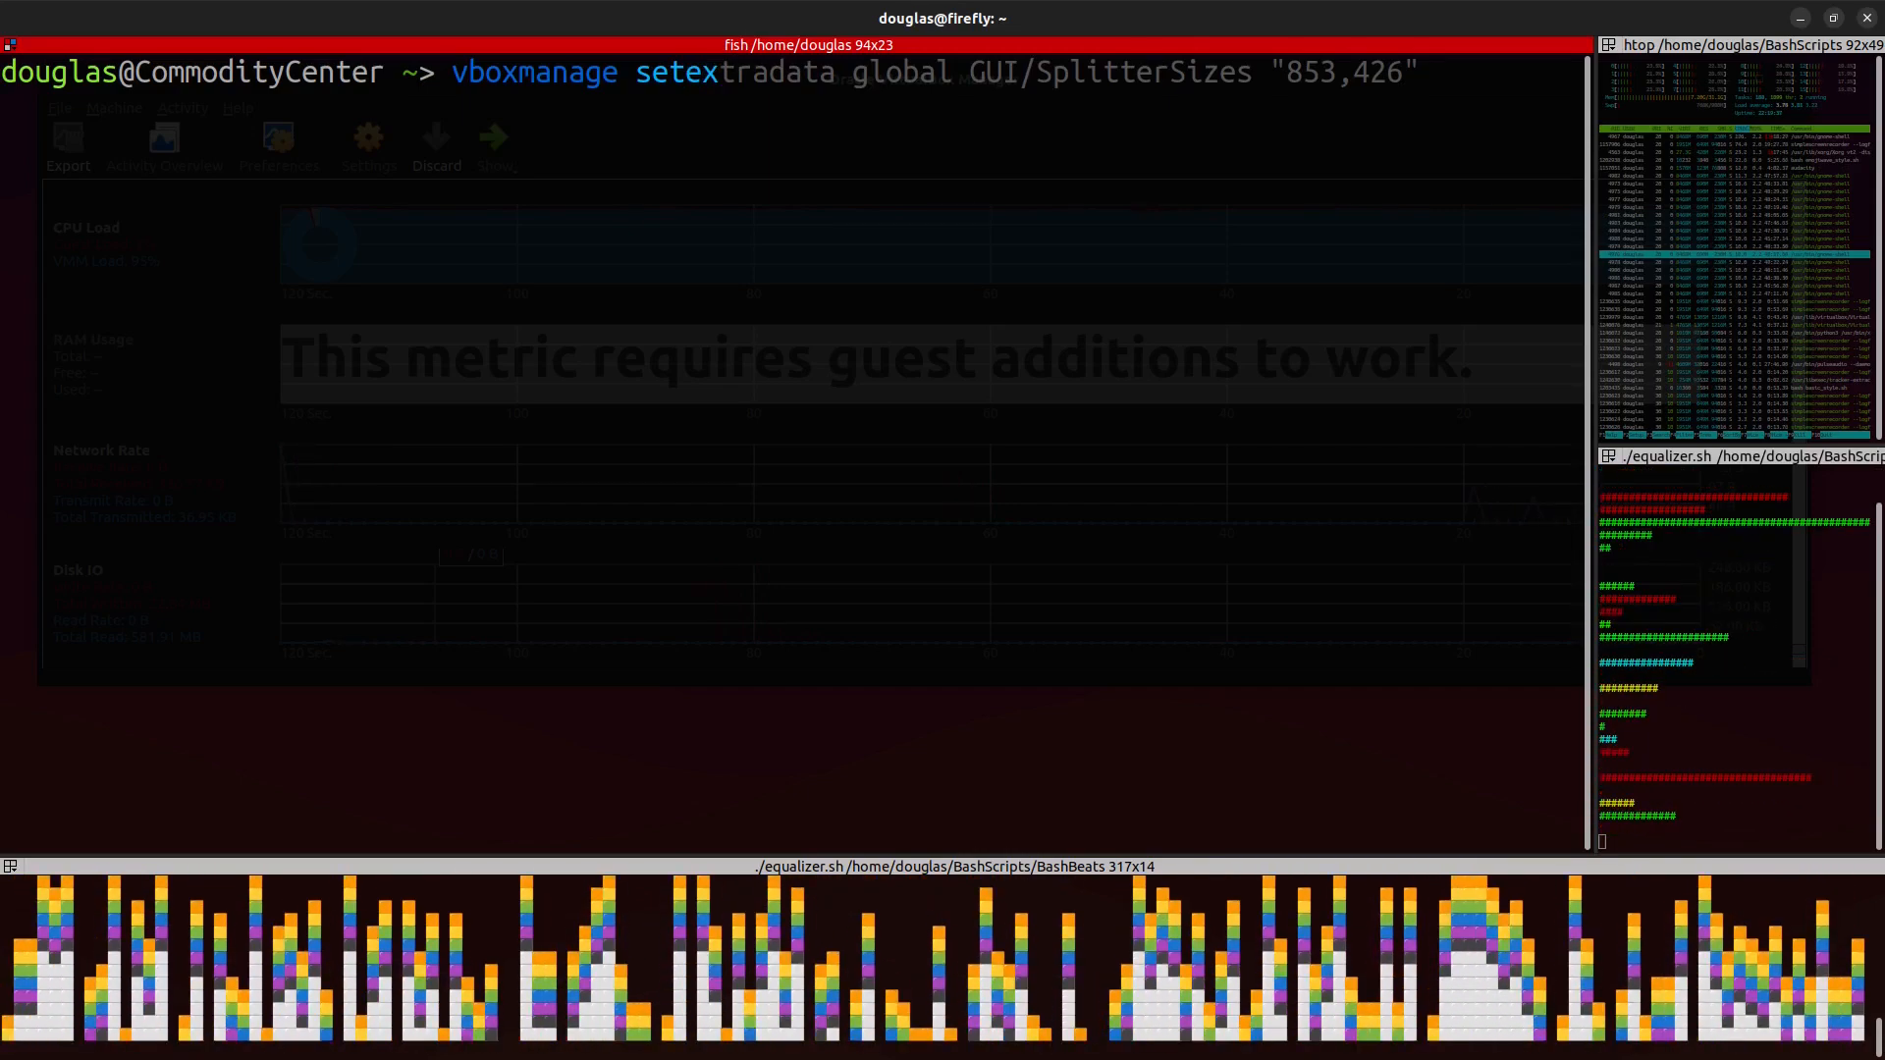
text(tradata)
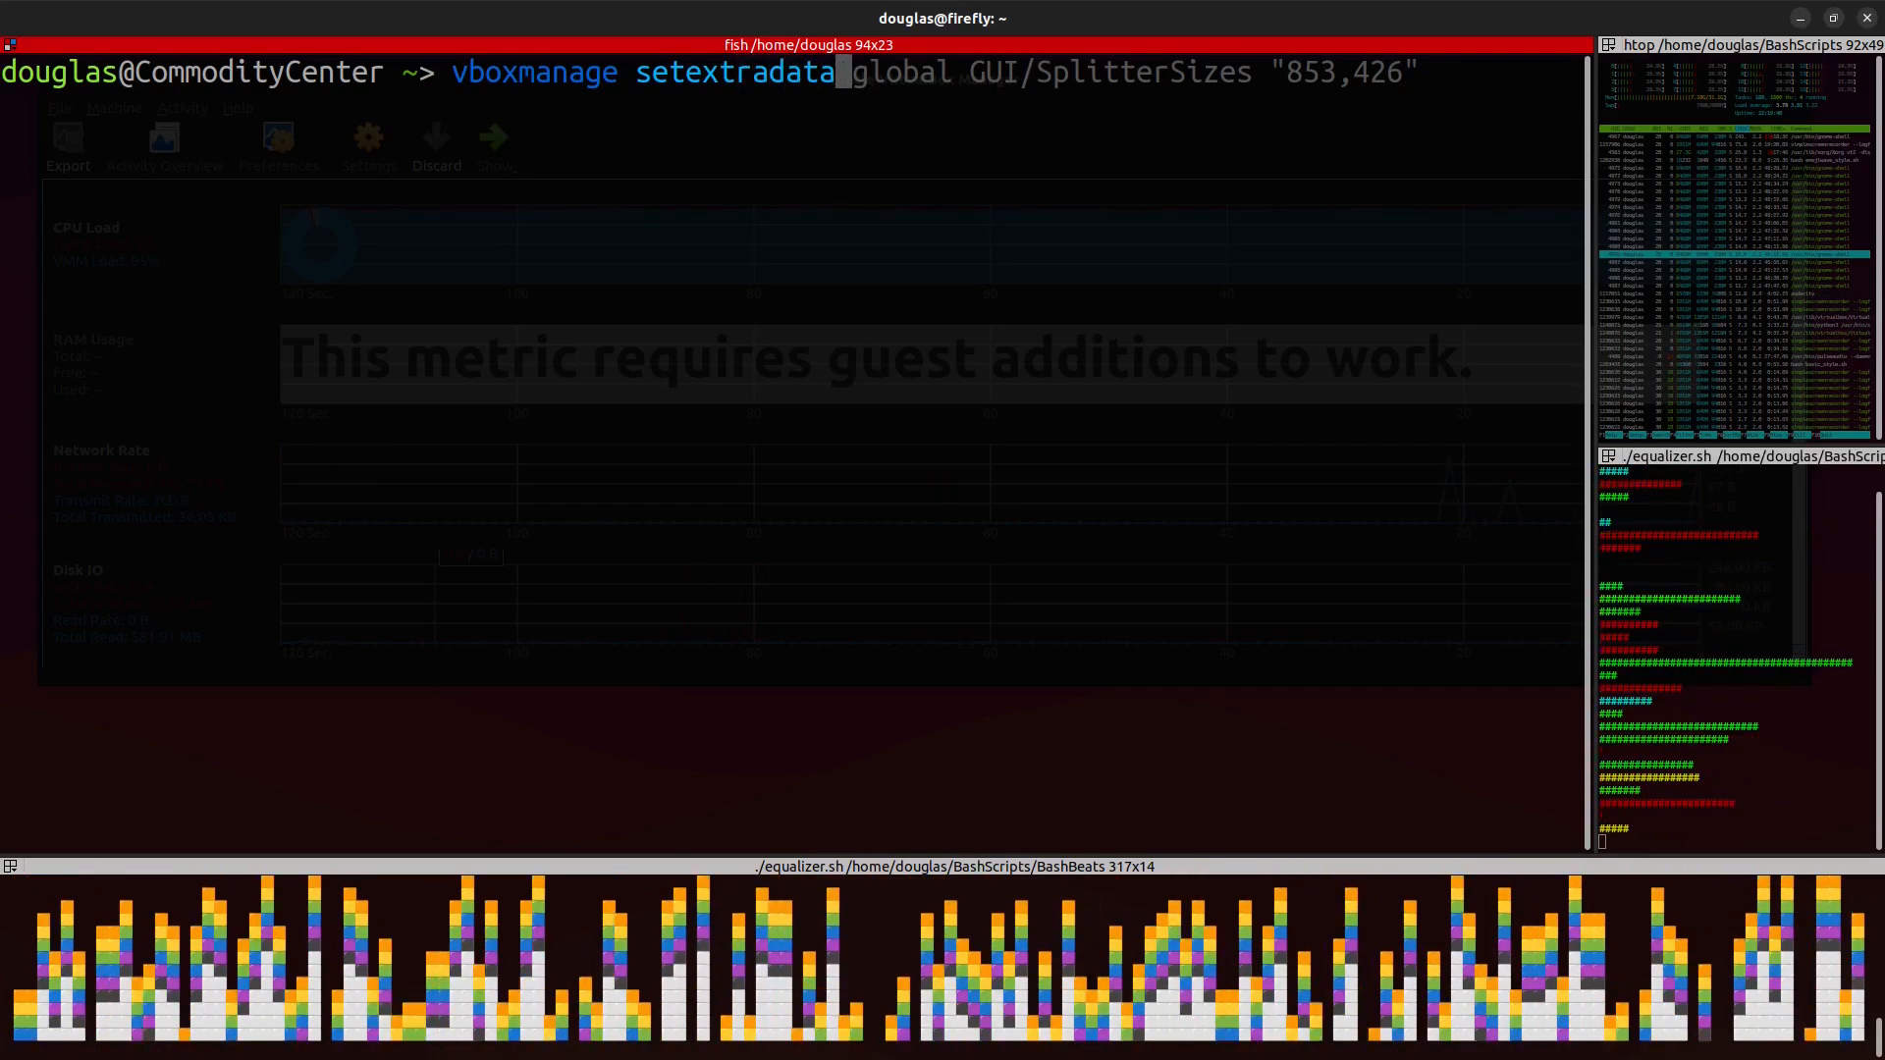
key(Right)
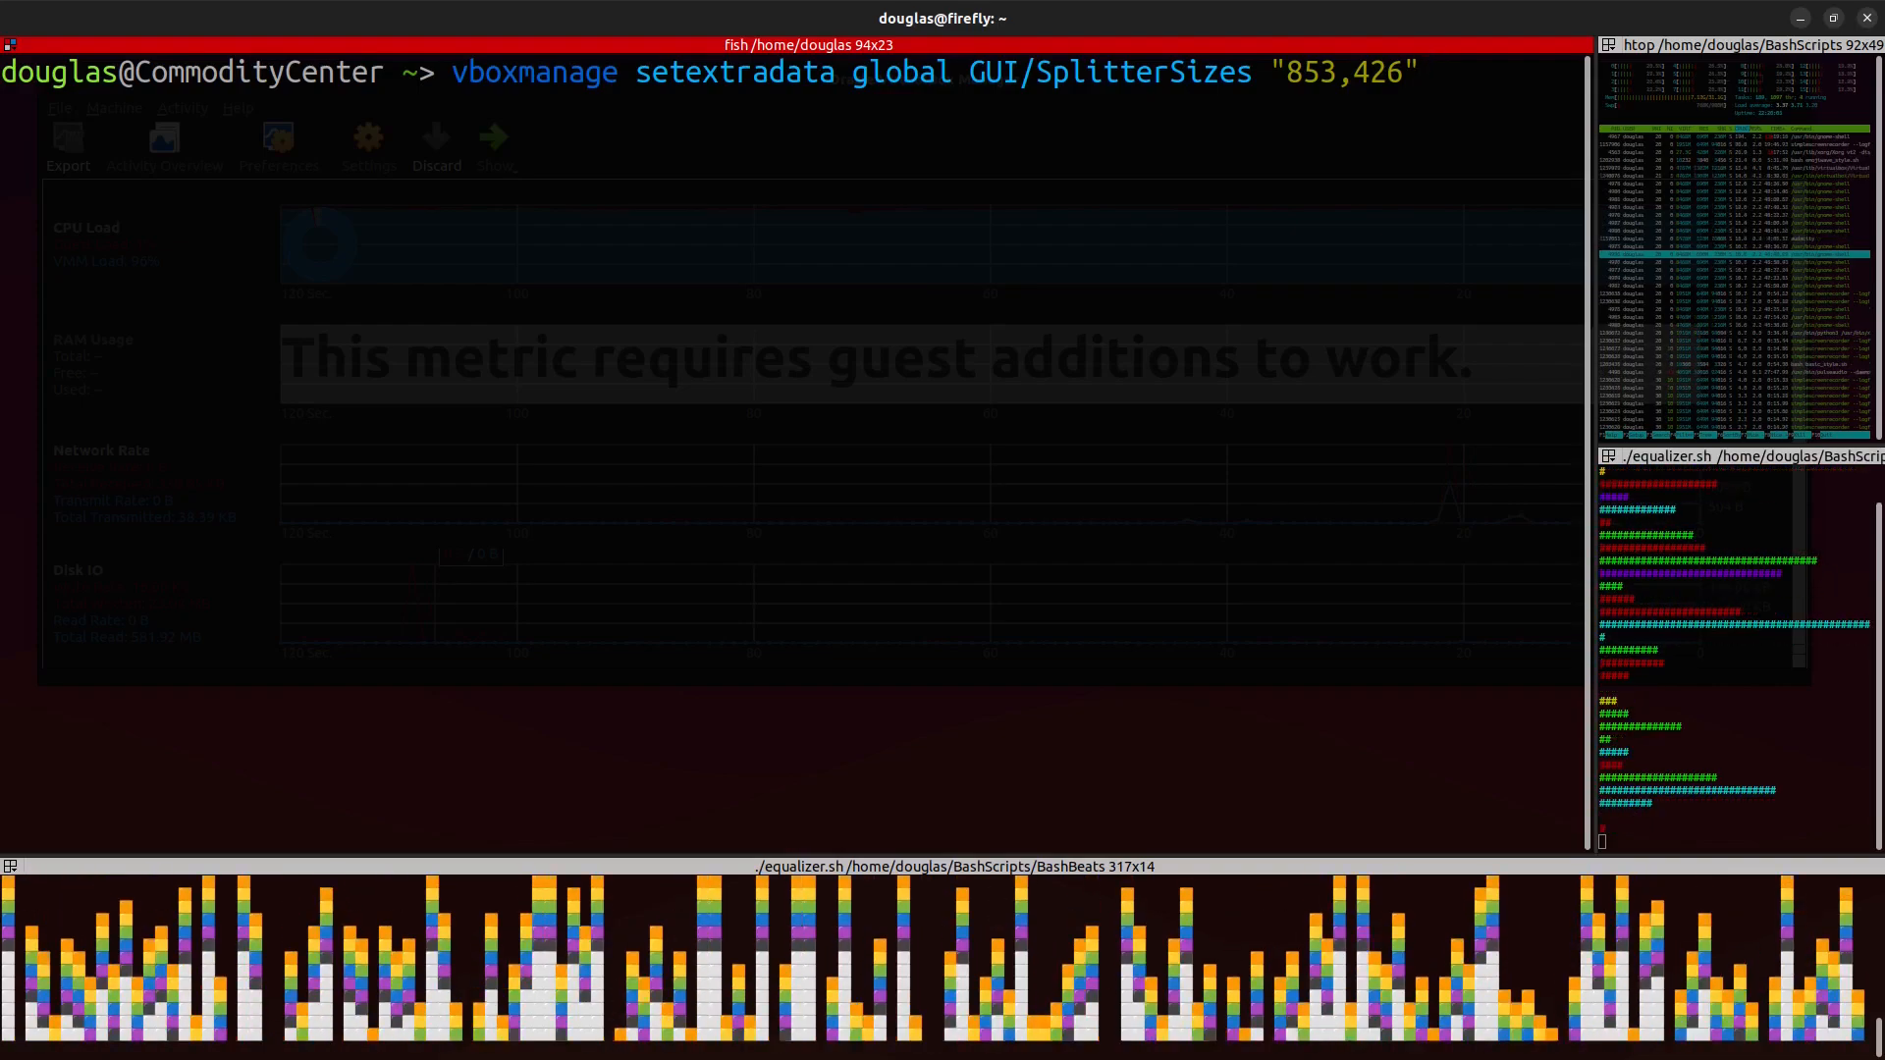
key(Left)
key(Left)
key(Left)
key(Left)
key(Left)
key(Left)
key(Left)
key(Left)
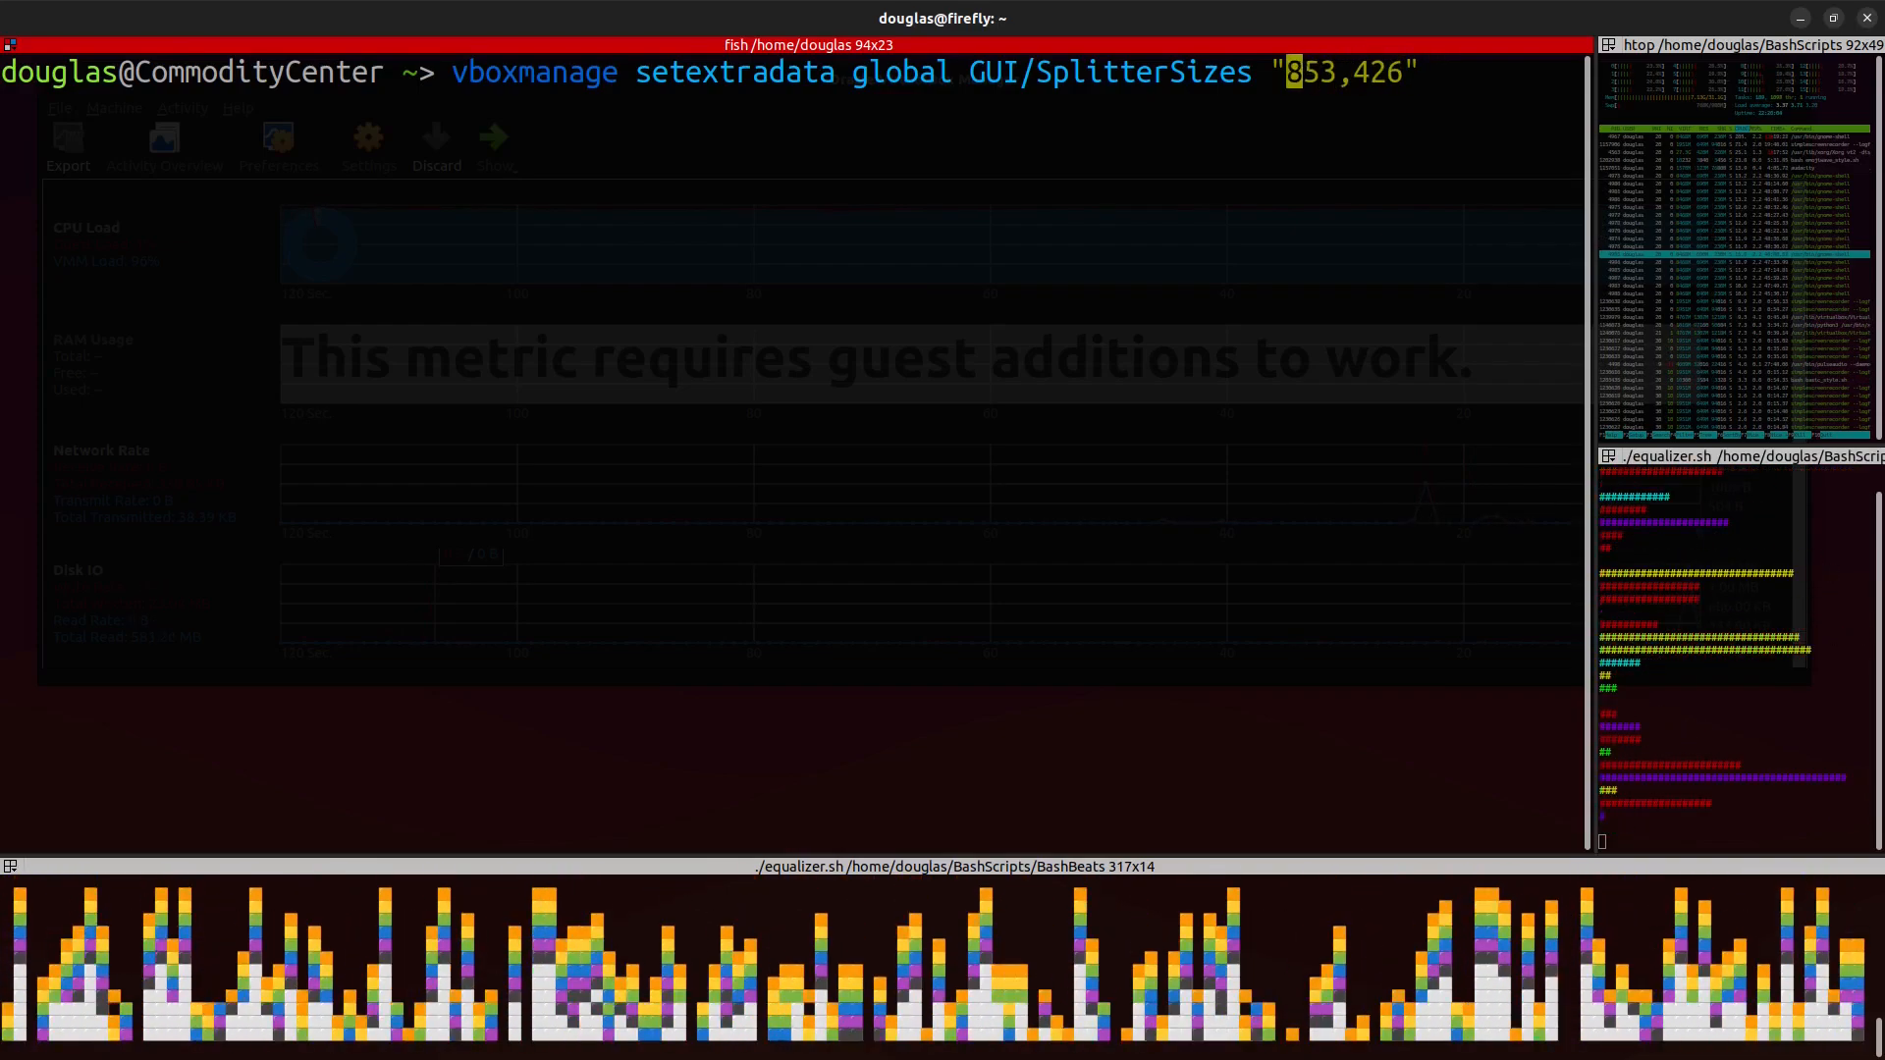
key(Right)
key(Right)
key(Right)
key(Right)
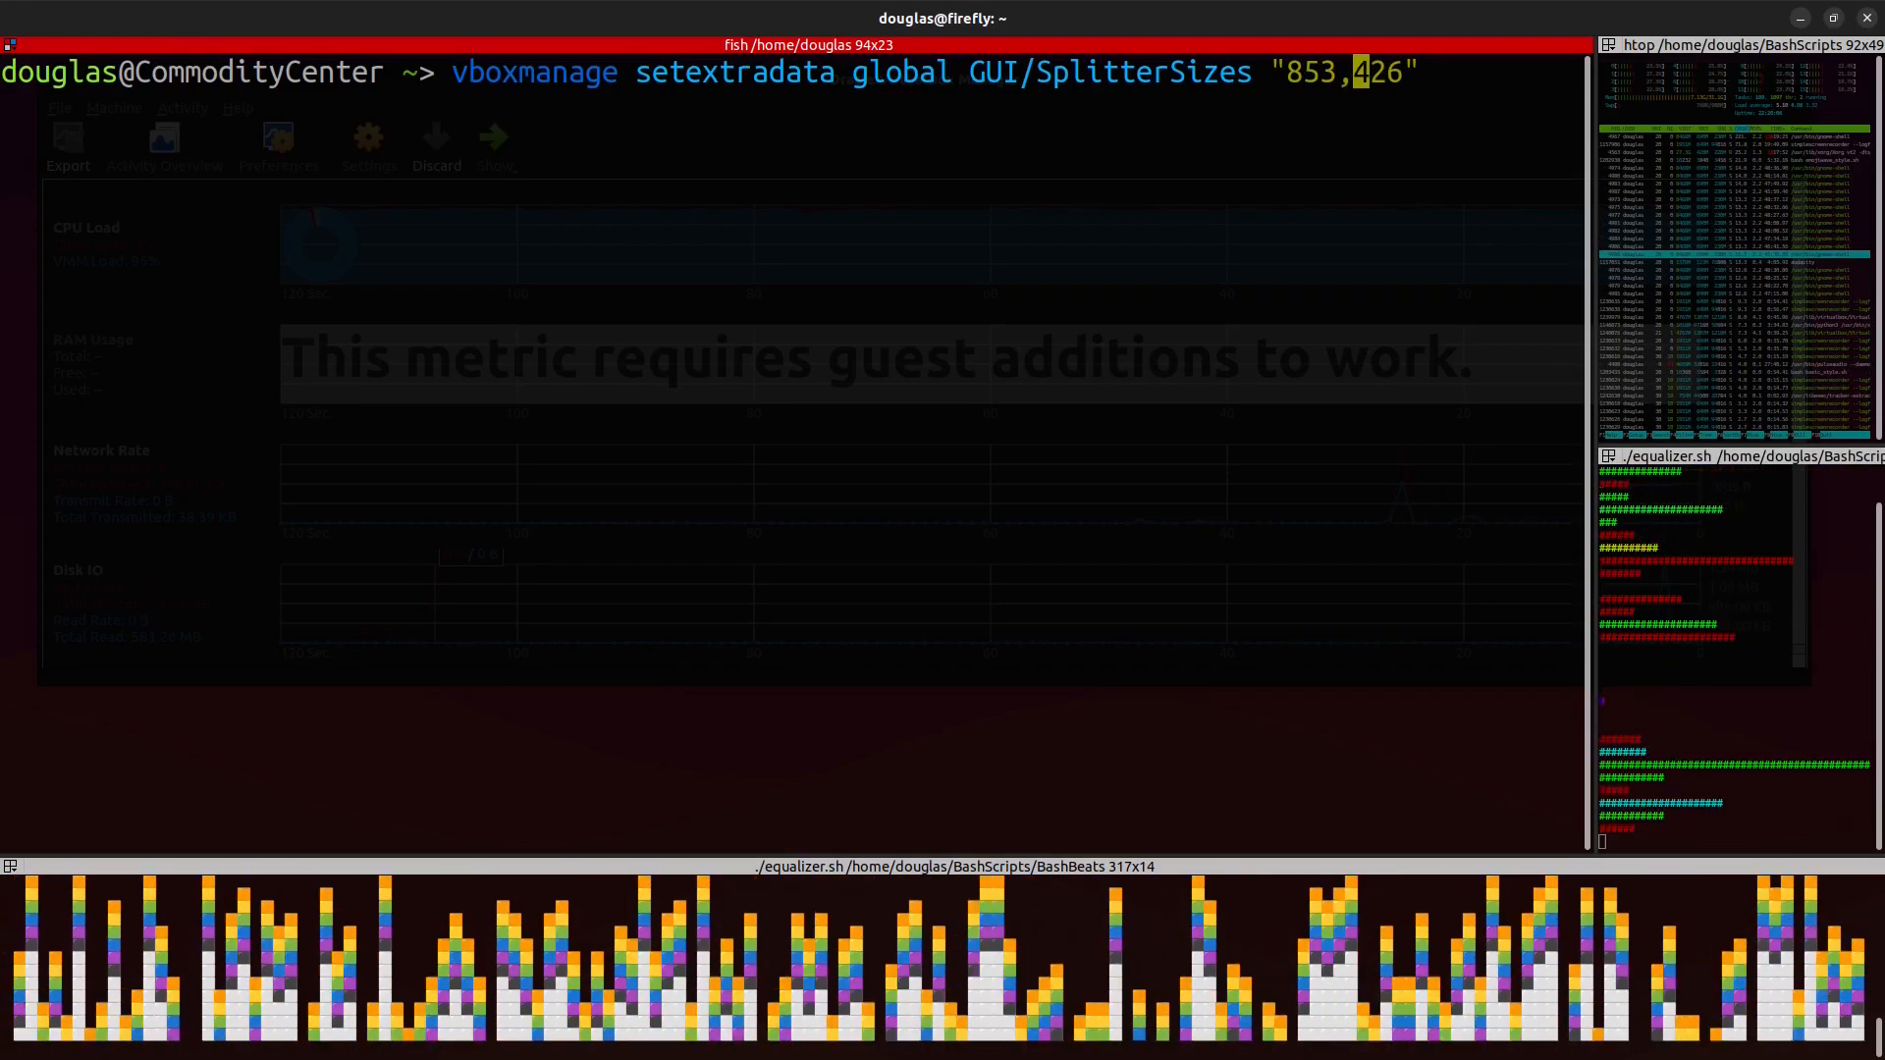
key(Right)
key(Right)
key(Right)
key(Right)
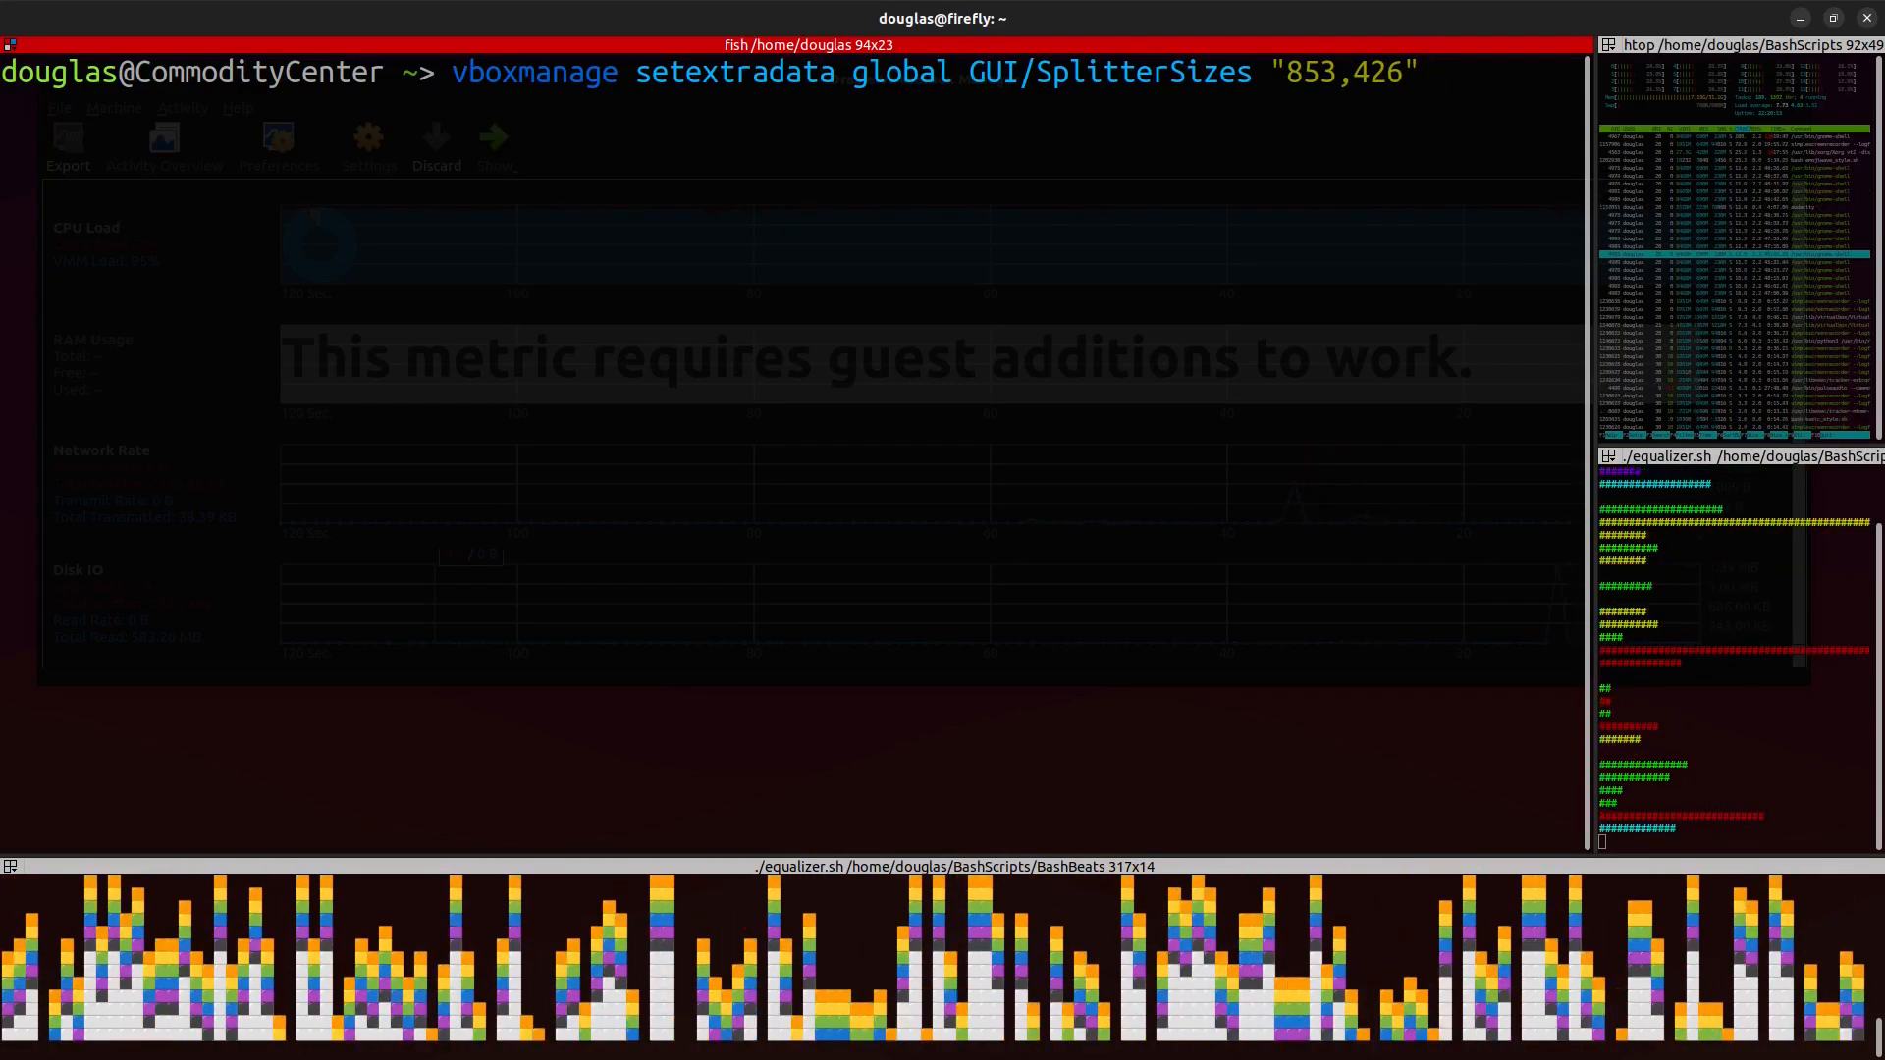
key(Return)
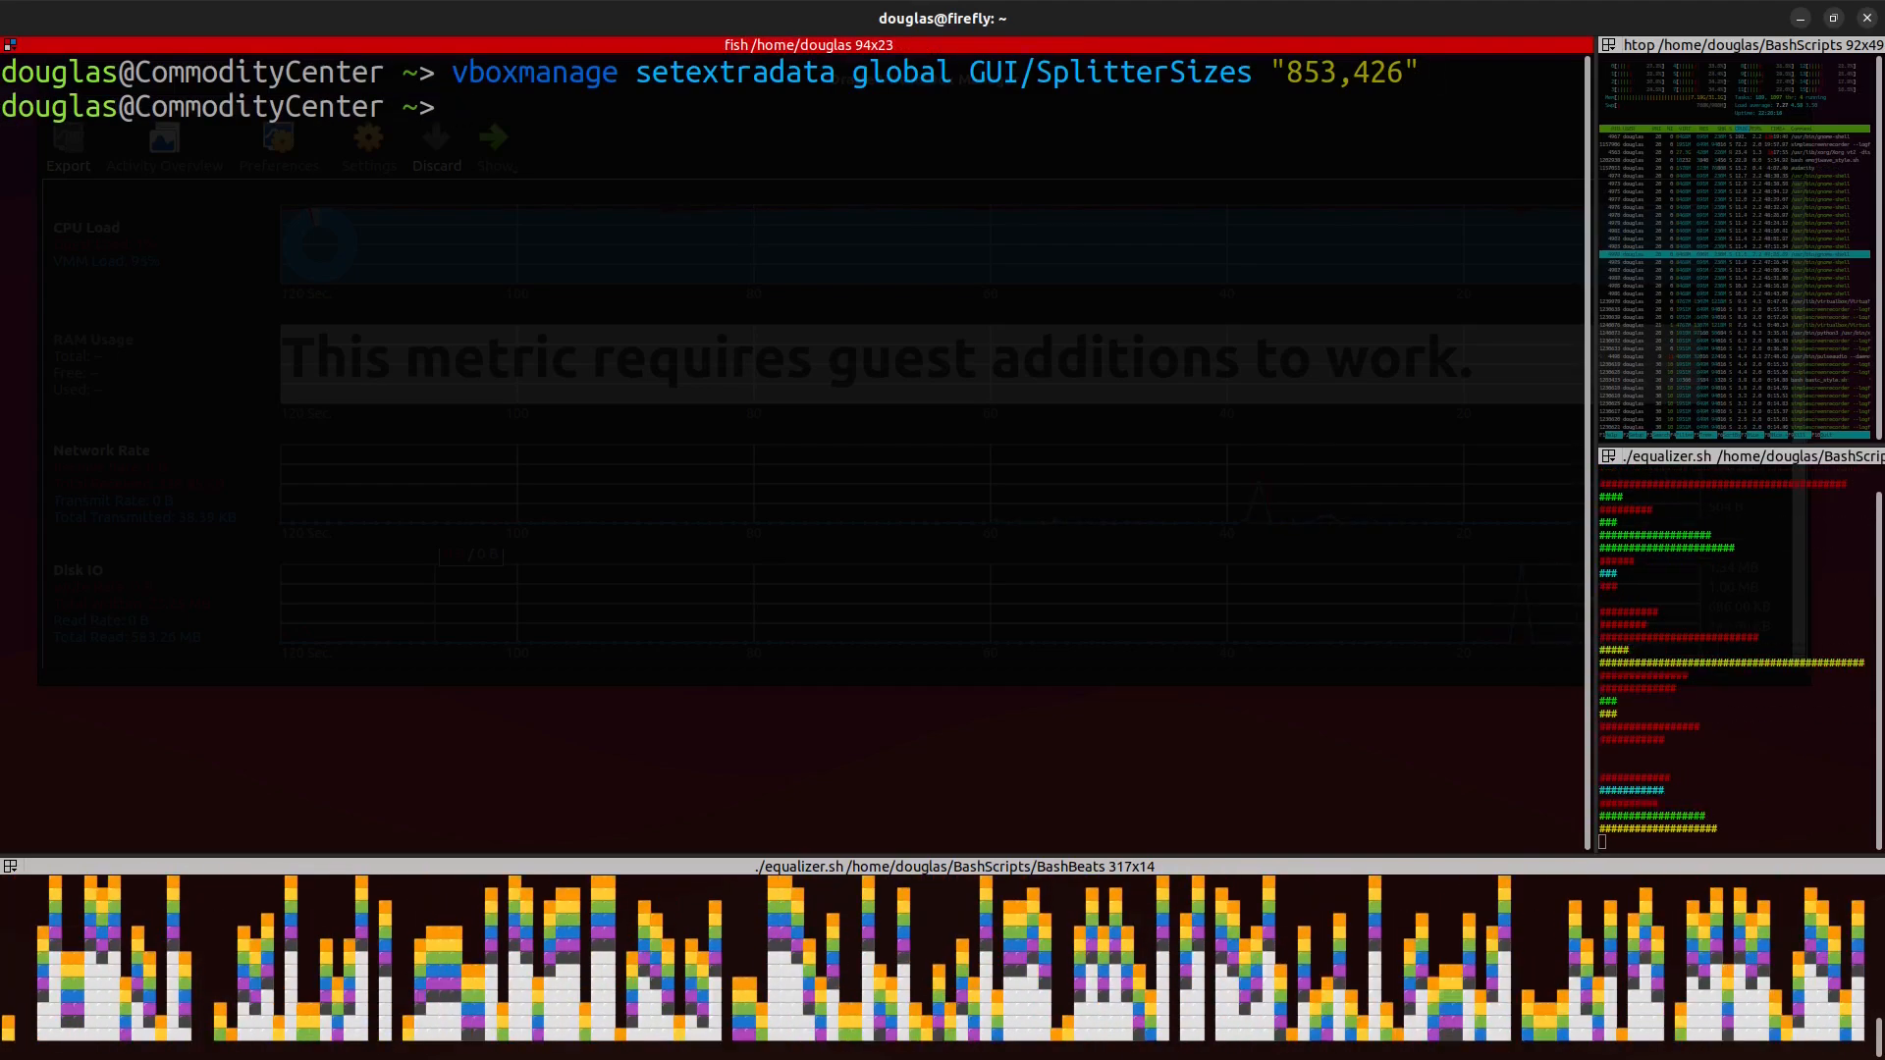
Step: Minimize the terminal, move the manager window, and close the VirtualBox Manager
click(1801, 18)
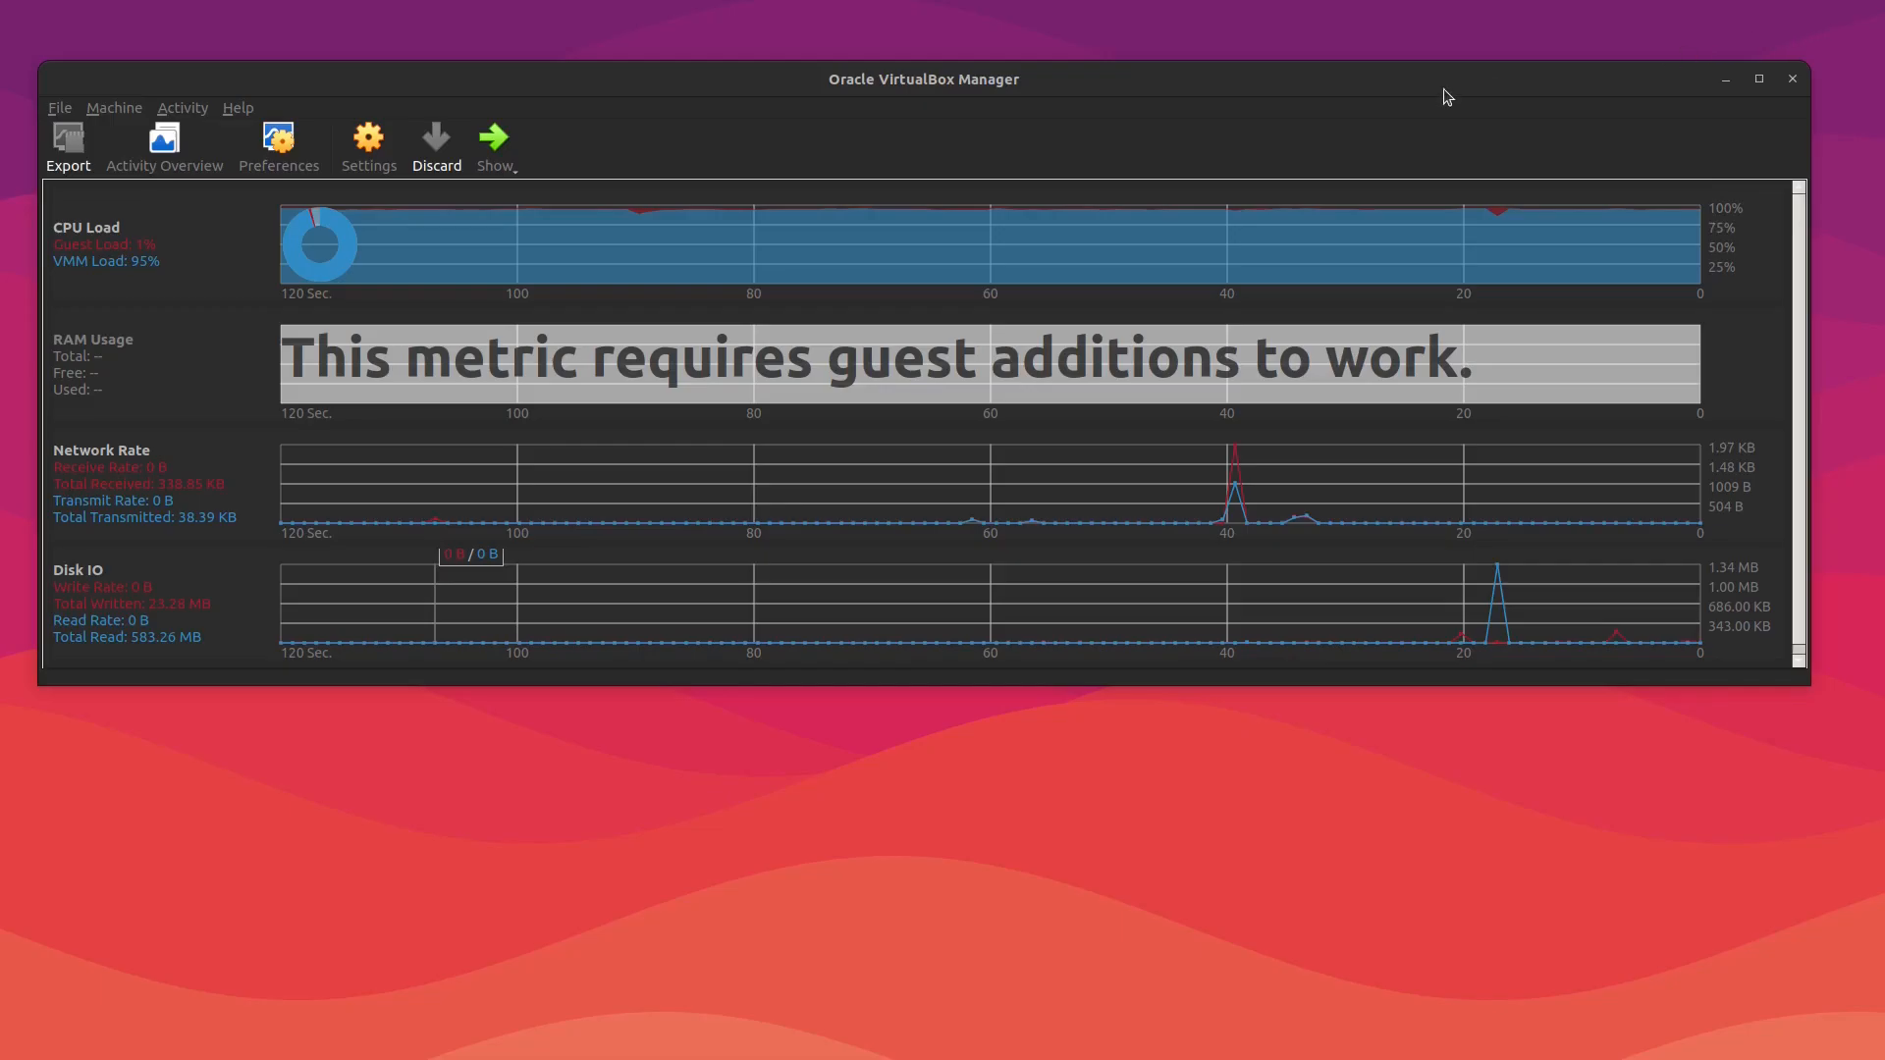
drag(1156, 79, 1161, 67)
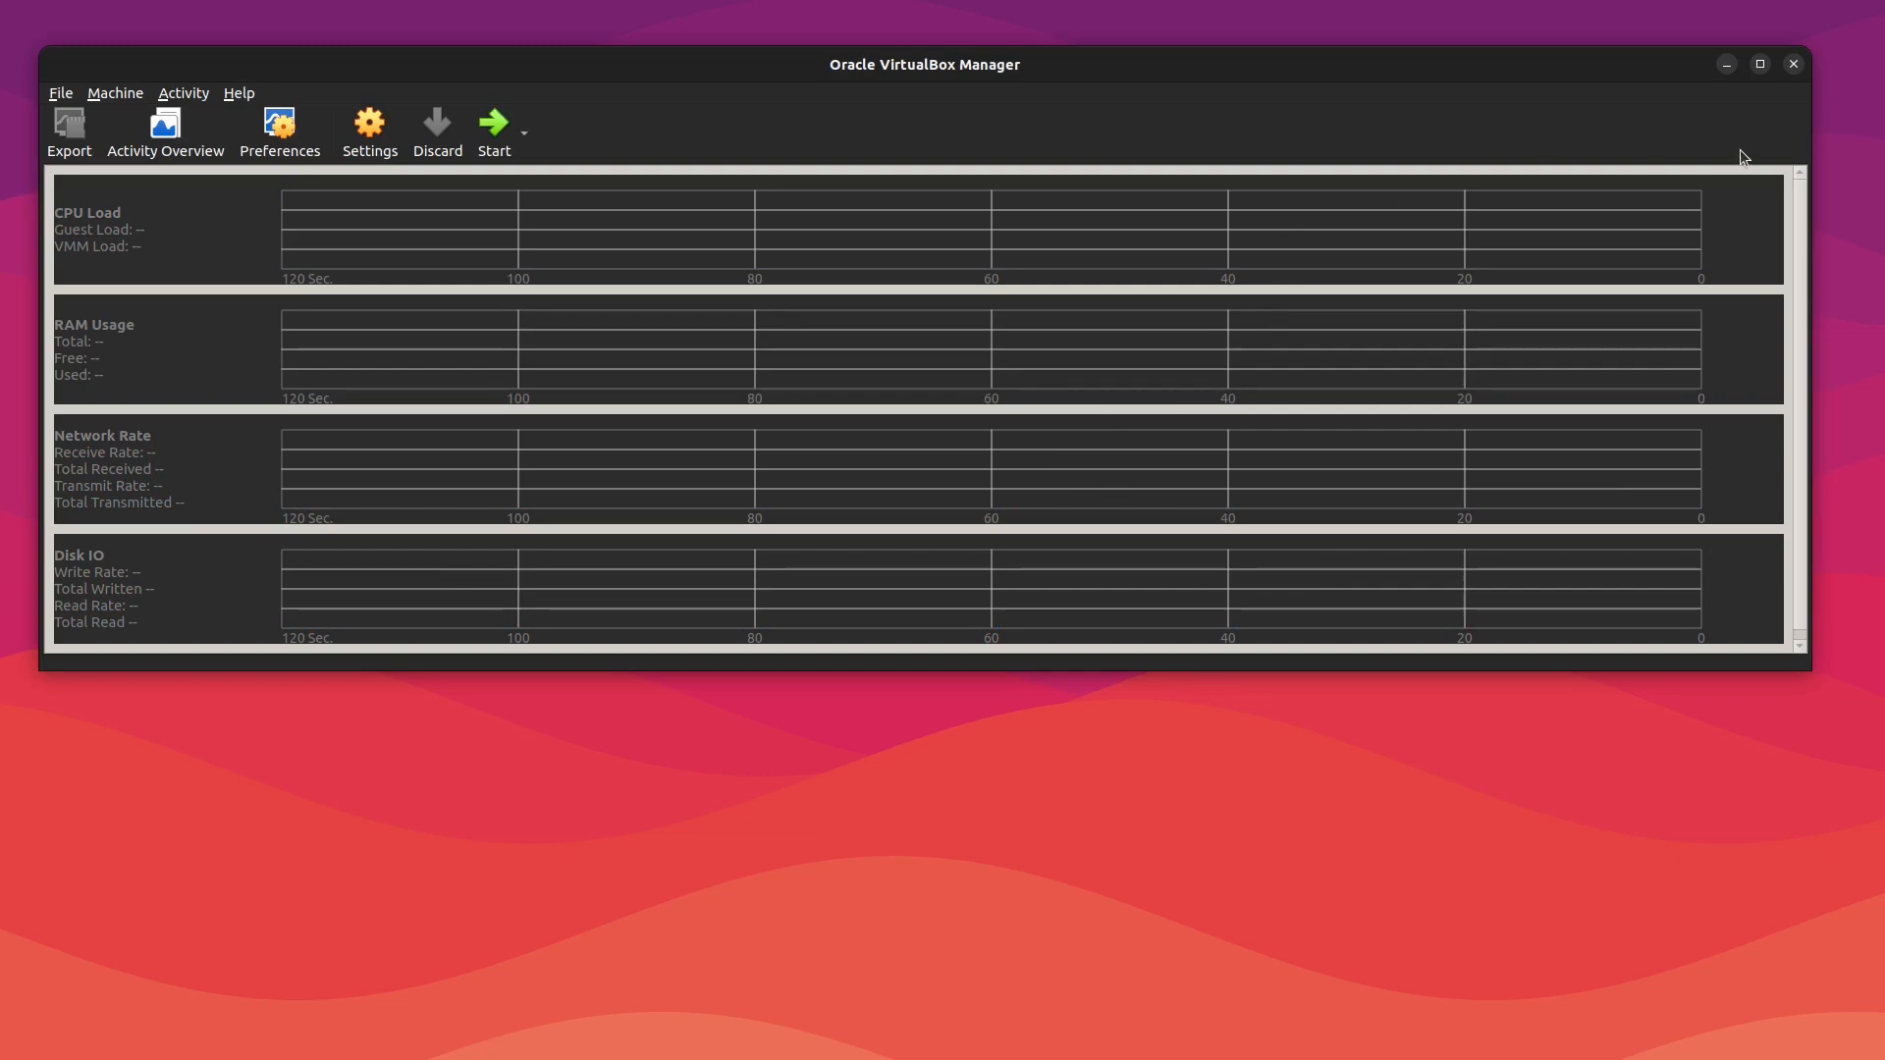
click(1794, 64)
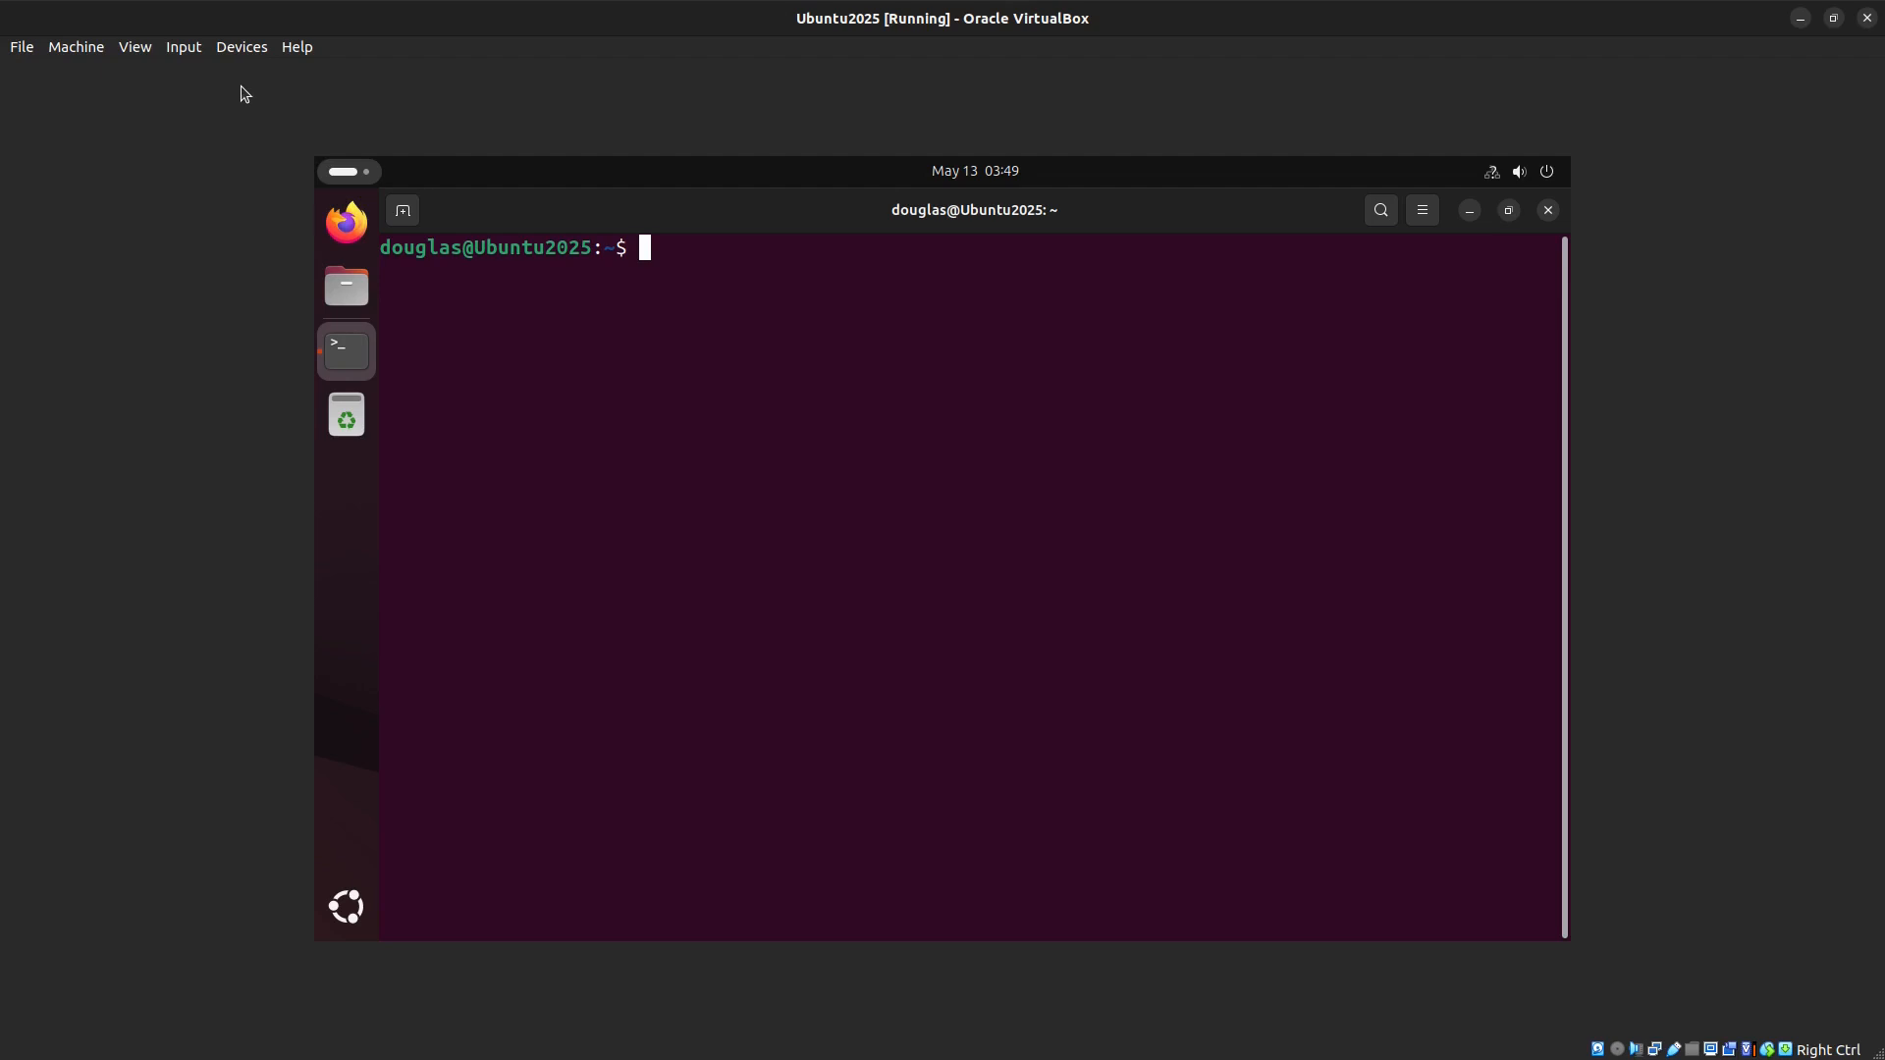
Step: Add a shared folder pointing to the host's Doorbell folder in the home directory, with mount point /media/Doorbell, and save the settings
click(236, 51)
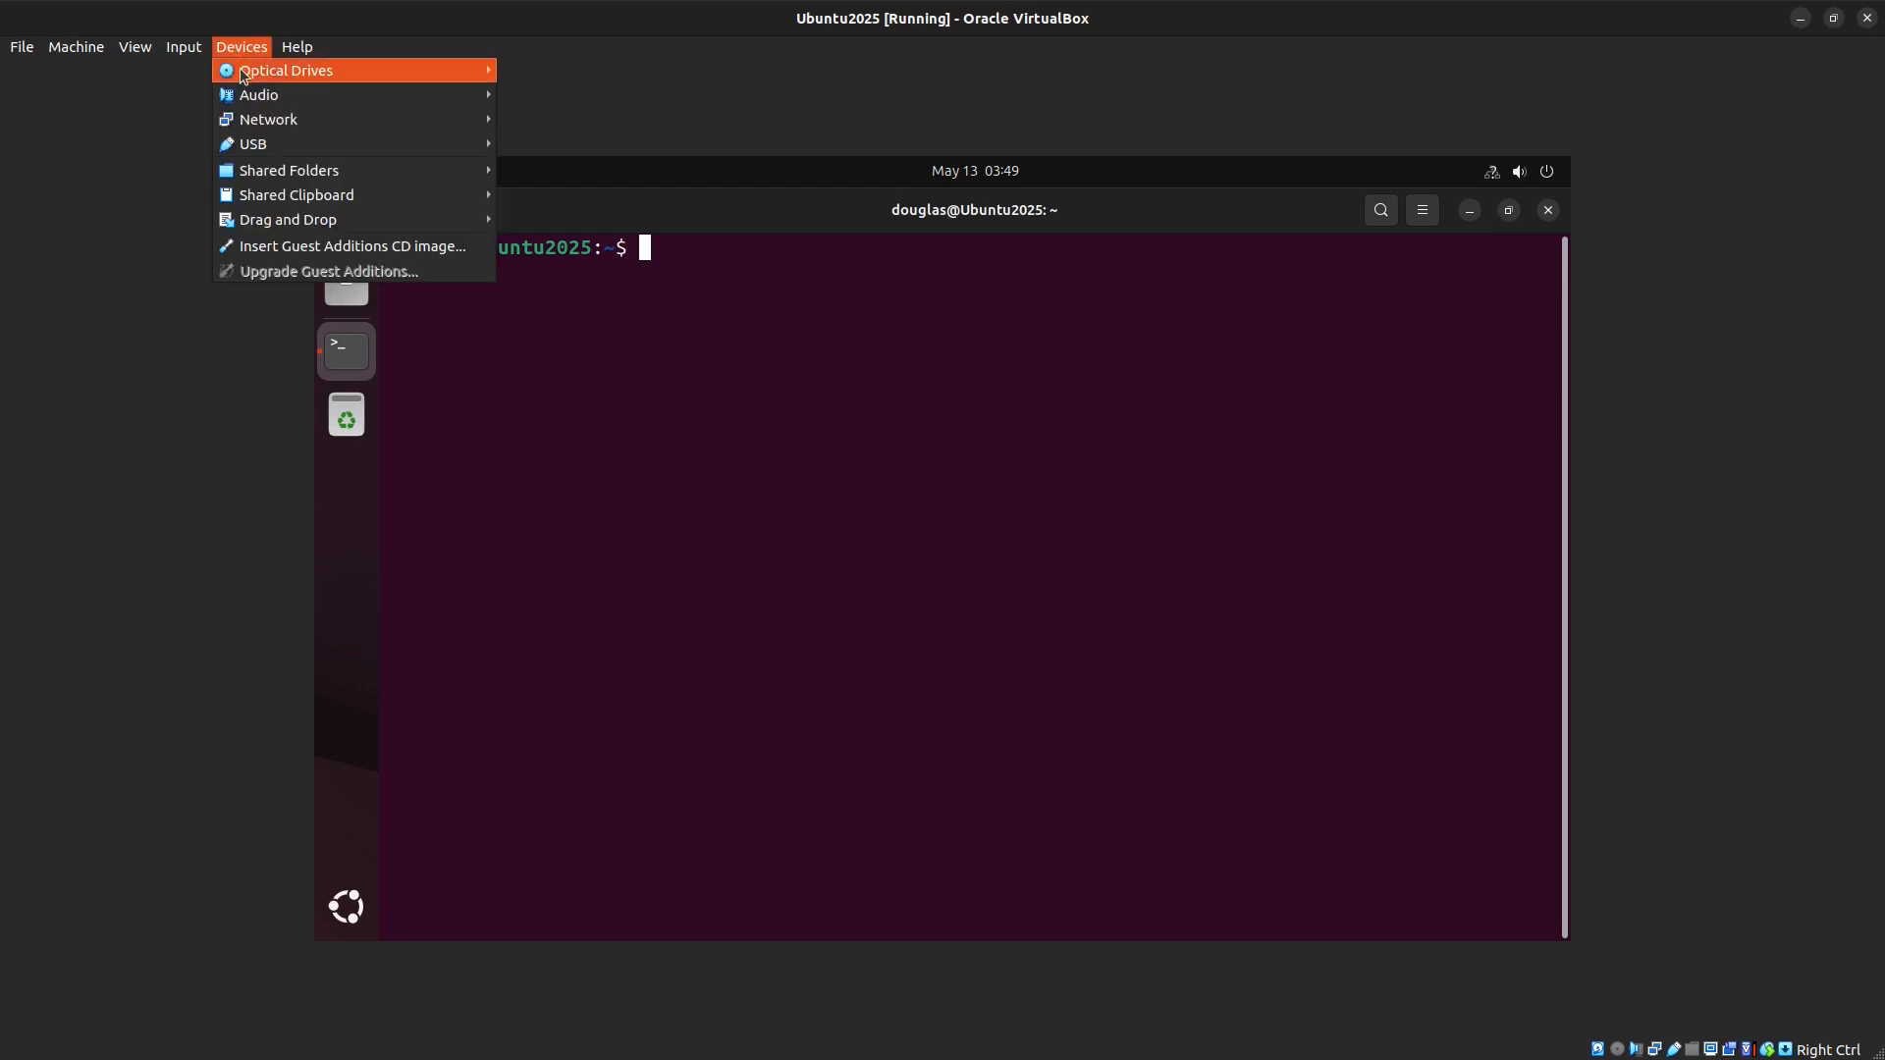
mouse_move(278, 175)
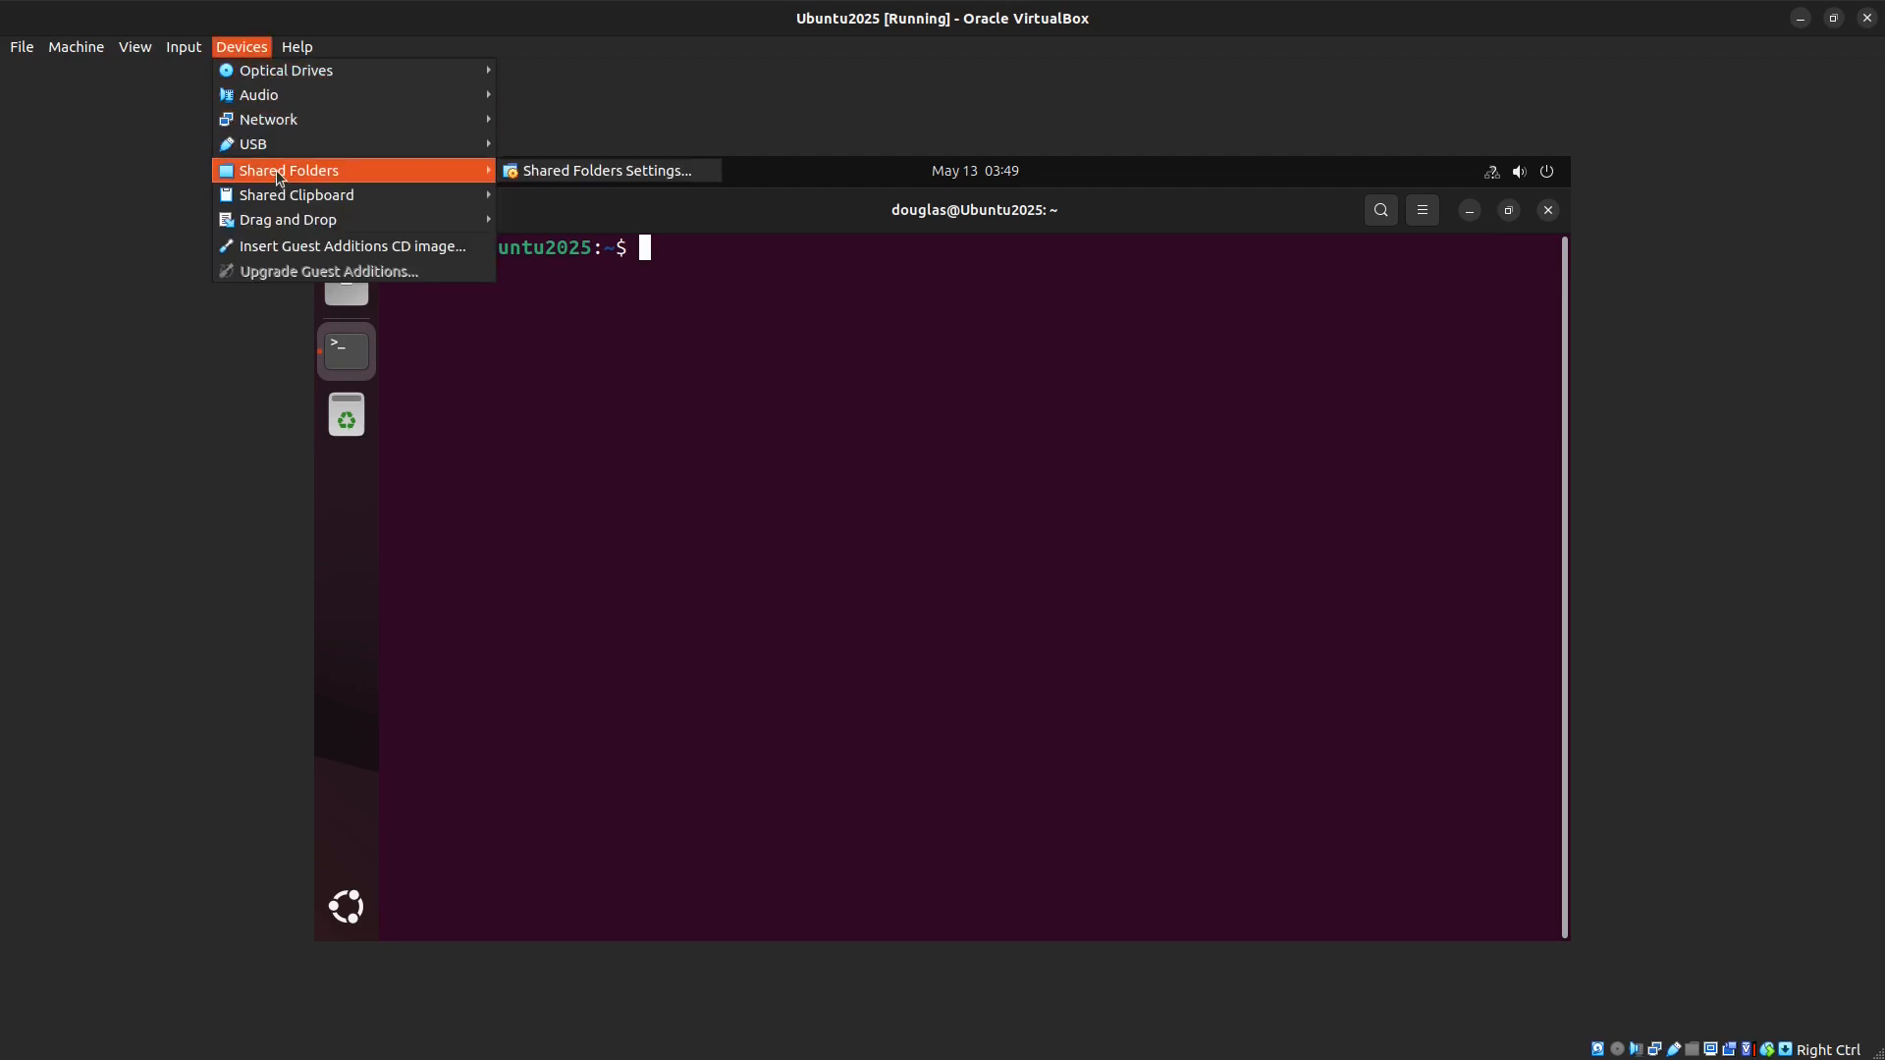
click(547, 171)
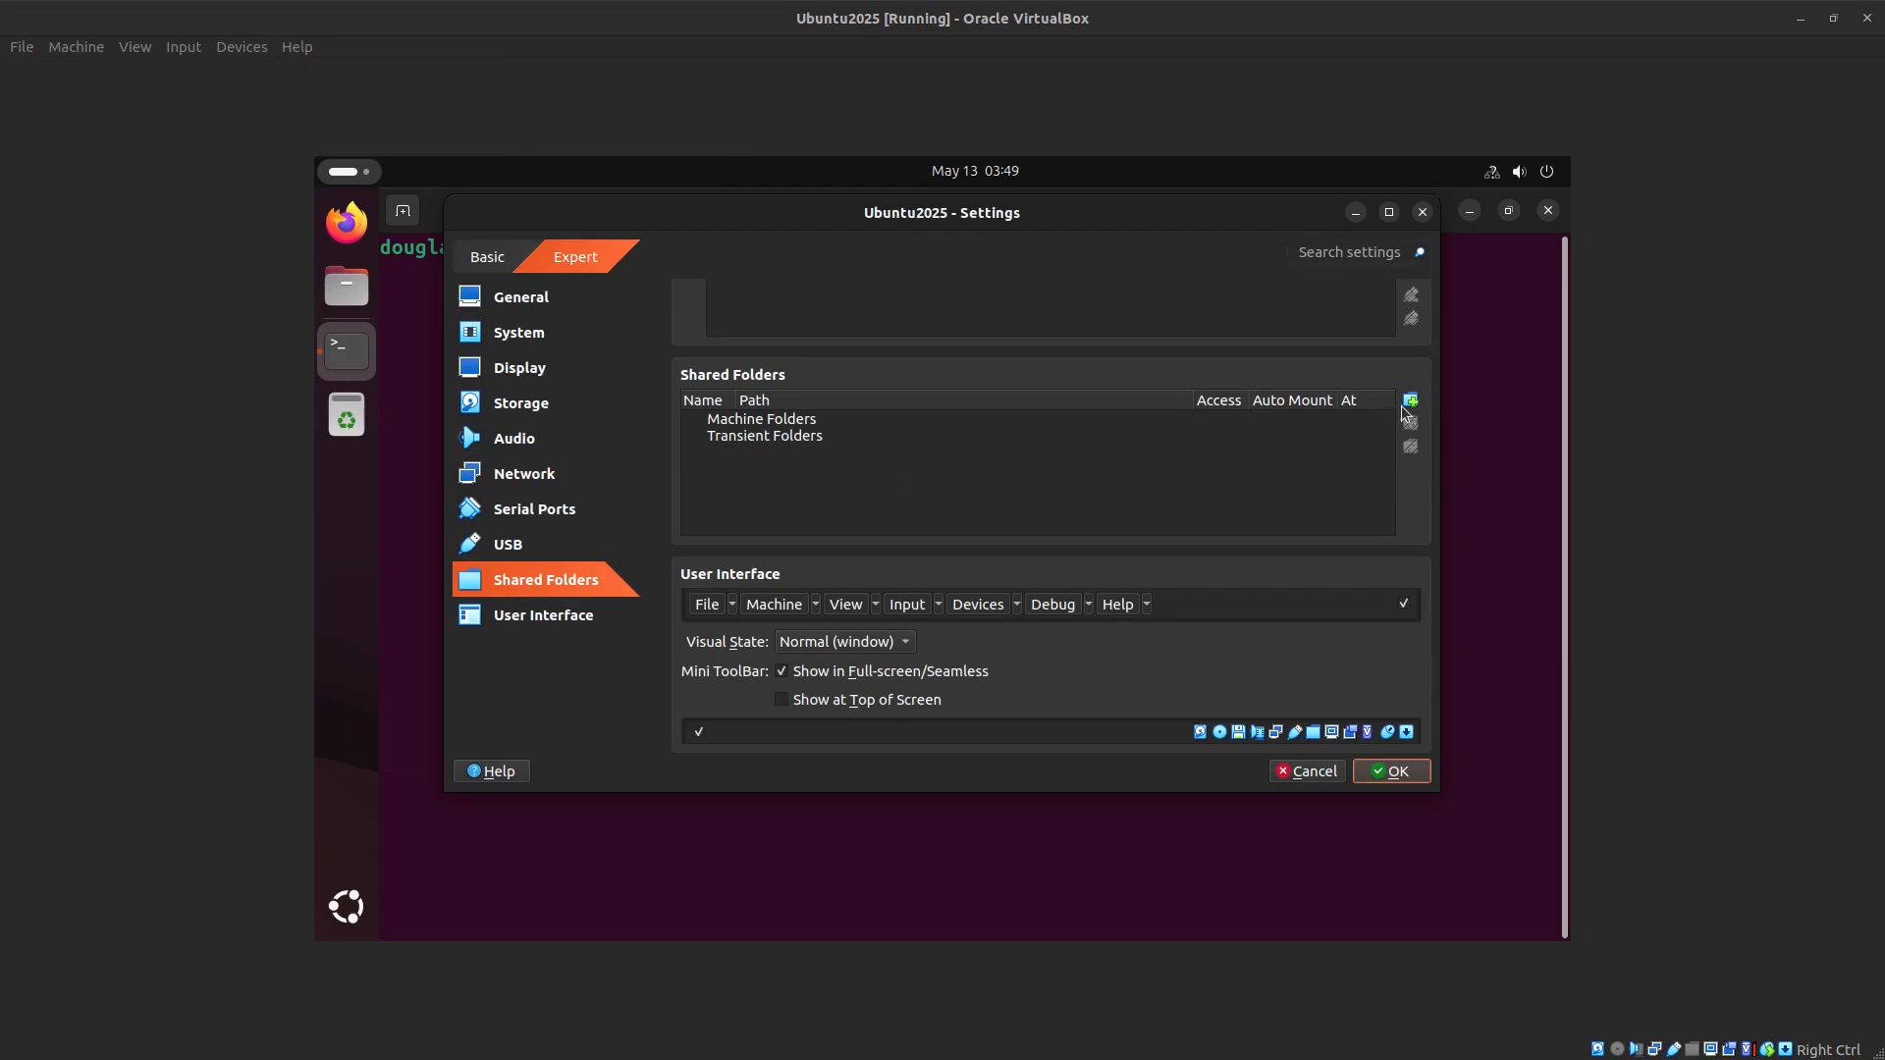
click(1411, 402)
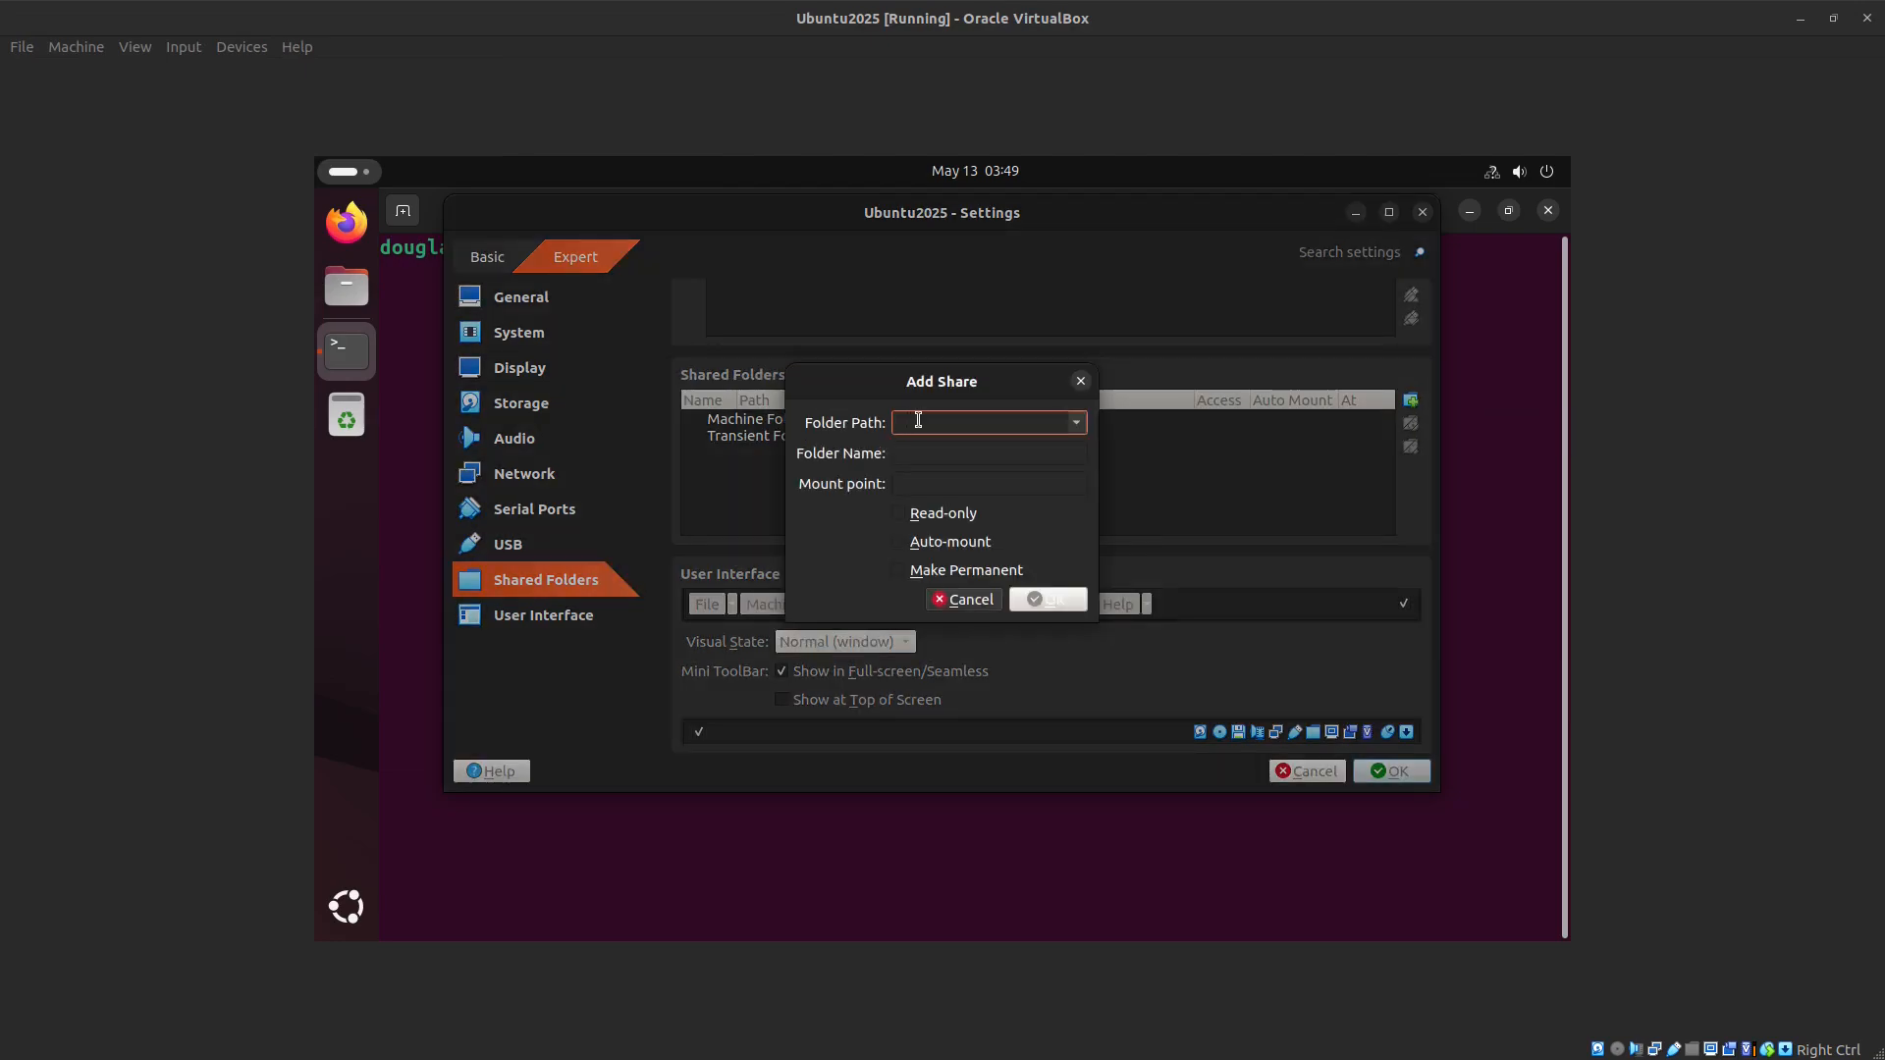
text(/home/douglas/Doorbell)
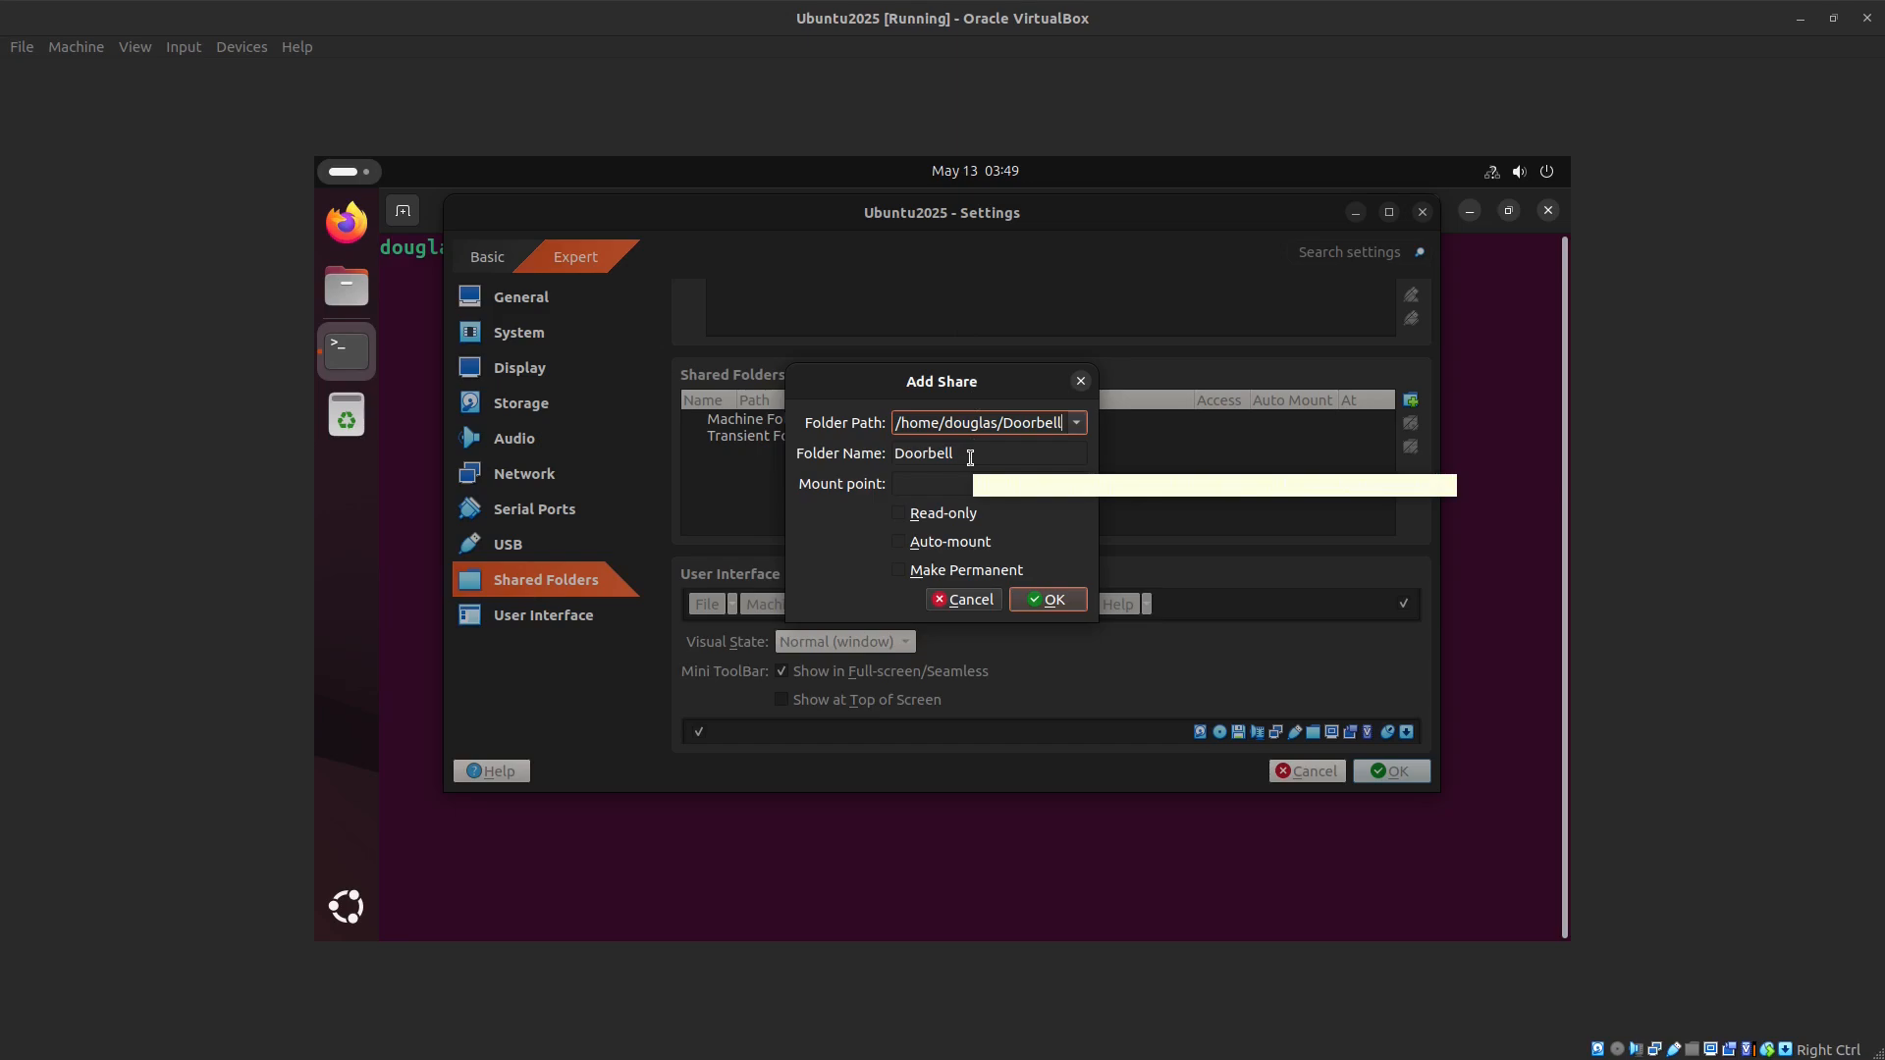
click(929, 486)
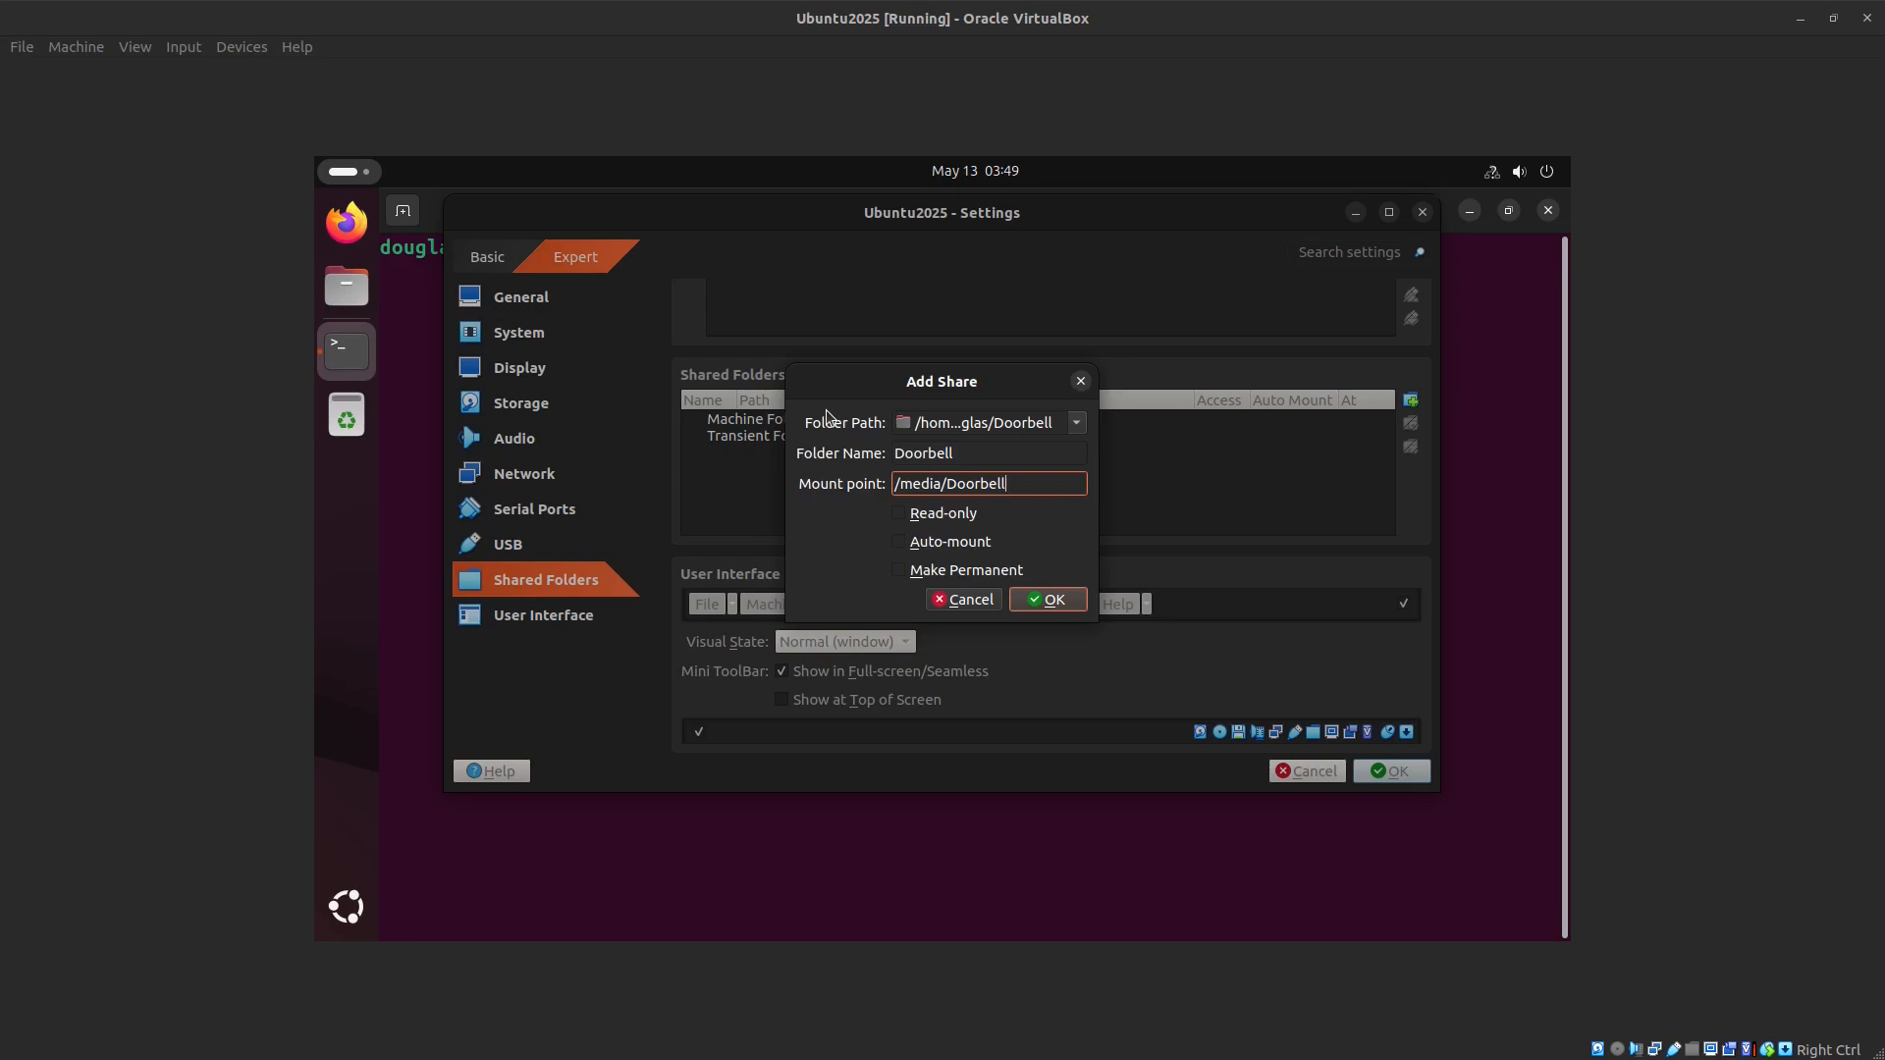
click(1047, 601)
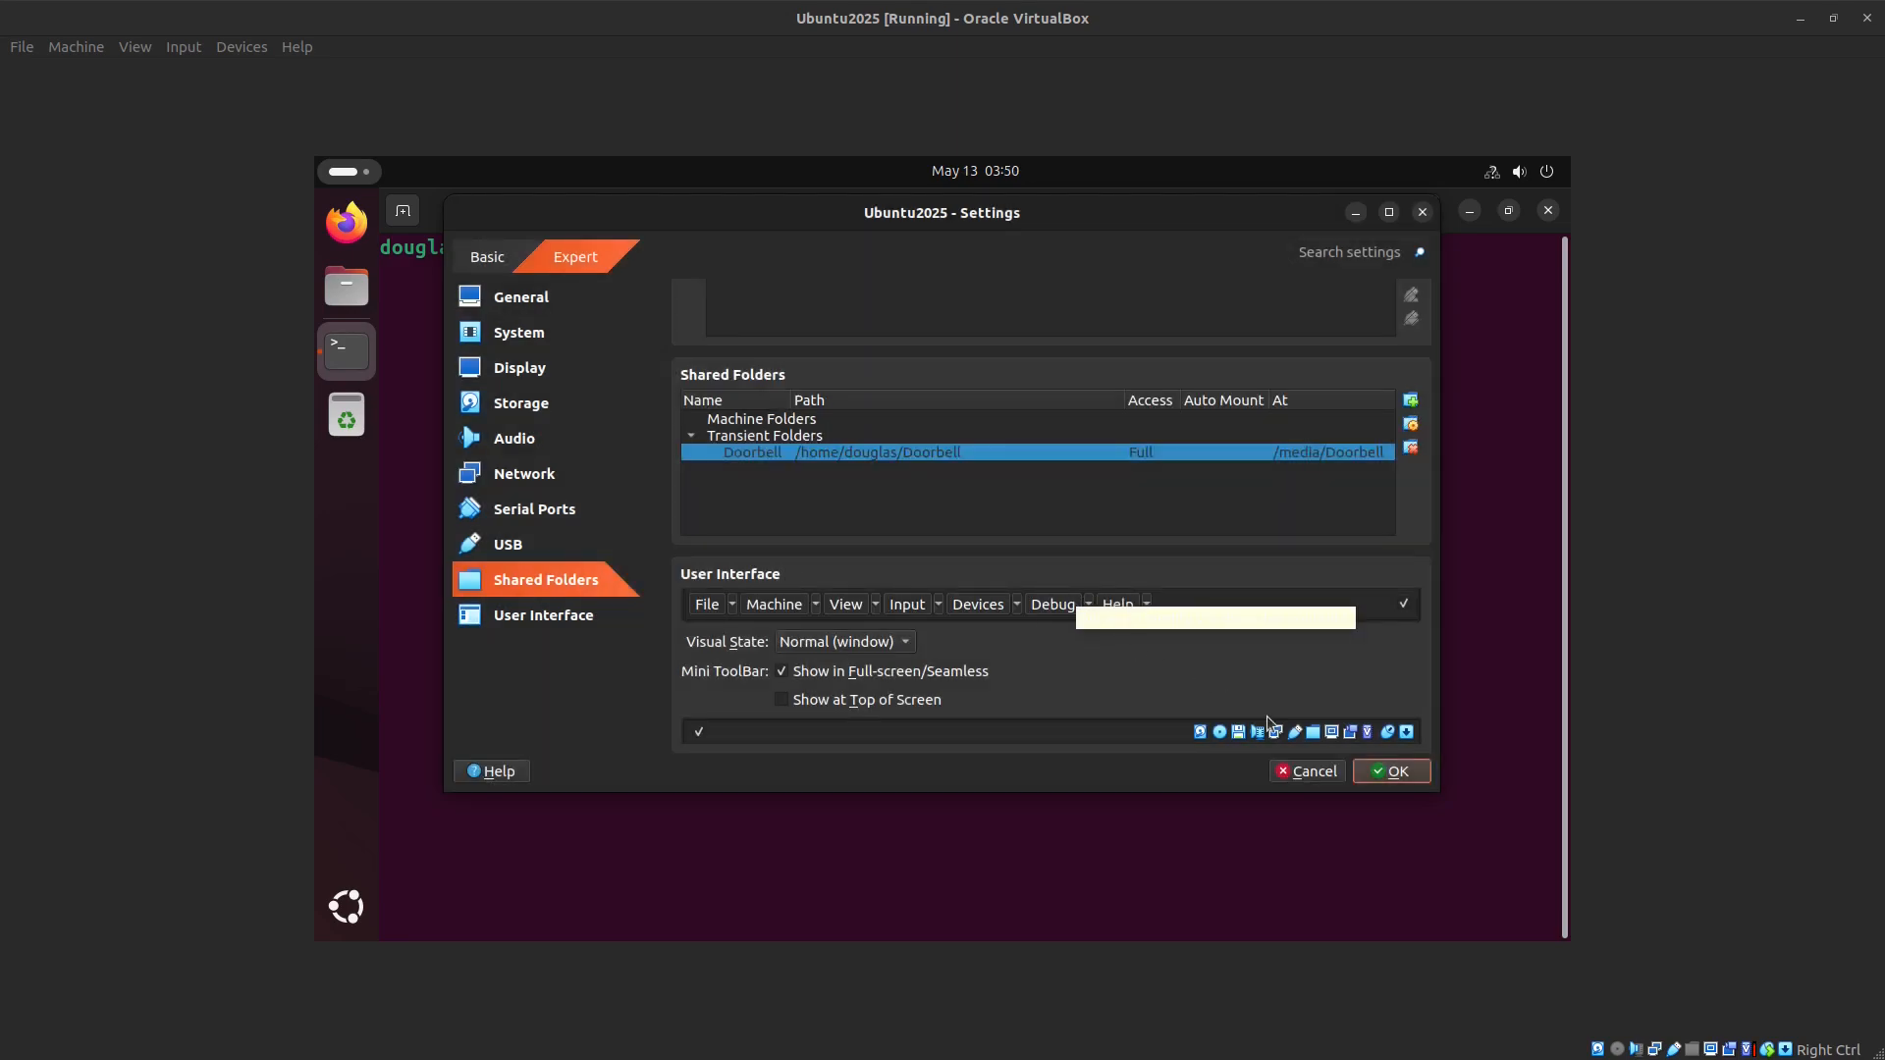
click(1387, 771)
Step: In the guest terminal, run sudo mkdir /media/Doorbell to create the mount directory
text(m)
key(BackSpace)
text(sudo mkdir /me)
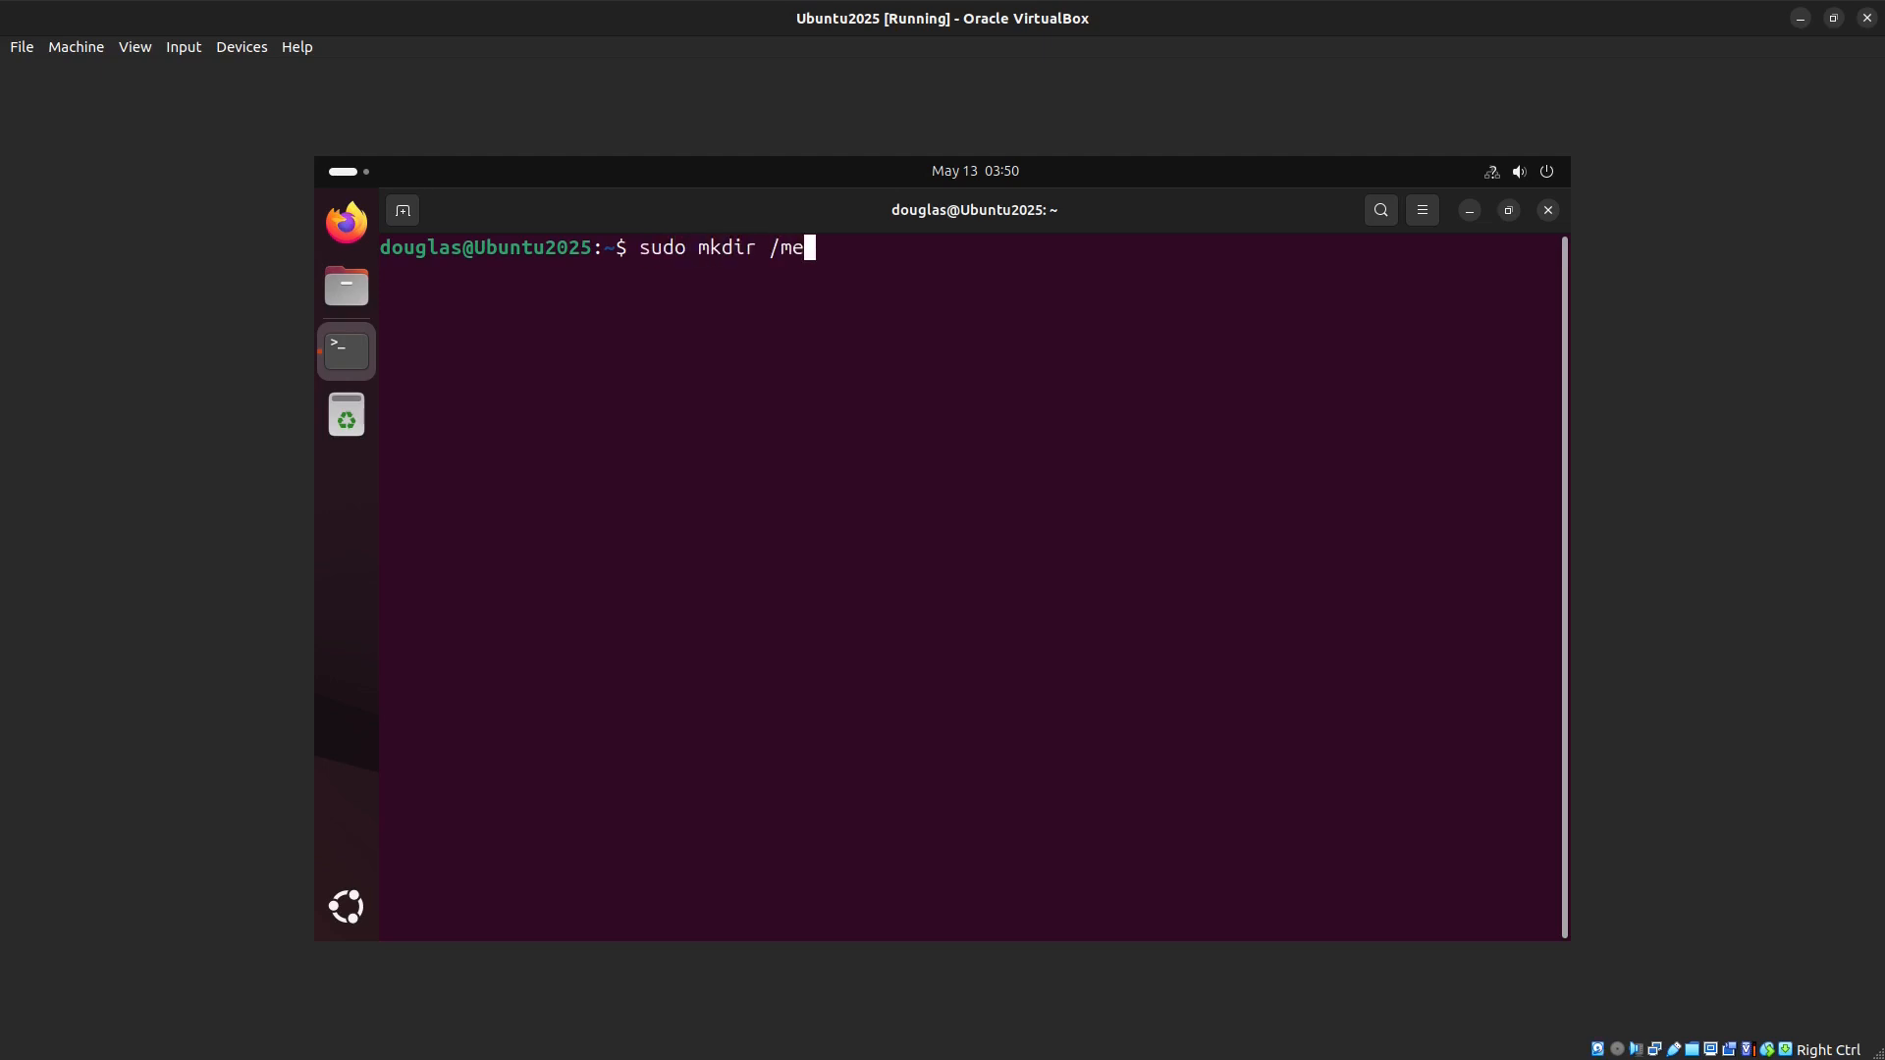
key(Tab)
text(Do)
text(bell)
key(Return)
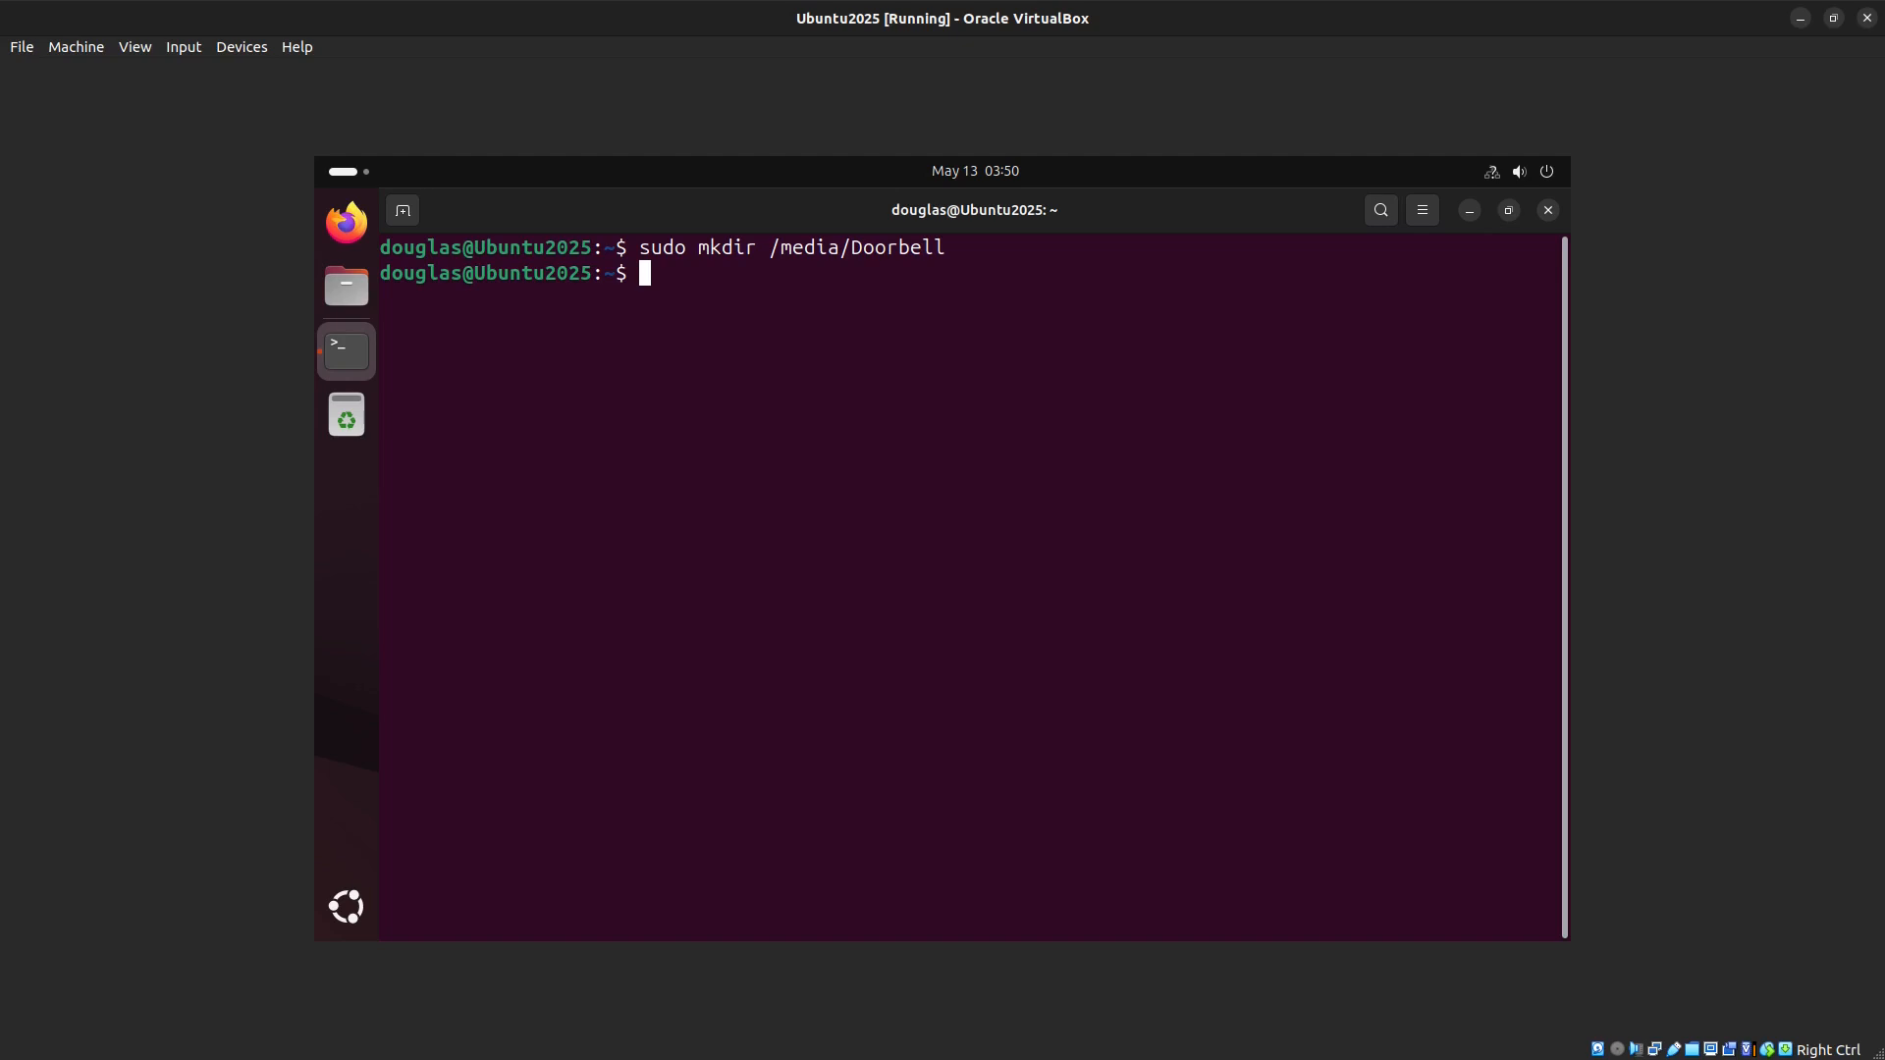
Step: Mount the share with sudo mount -t vboxsf Doorbell /media/Doorbell/
text(sudo mount -t vboxsf)
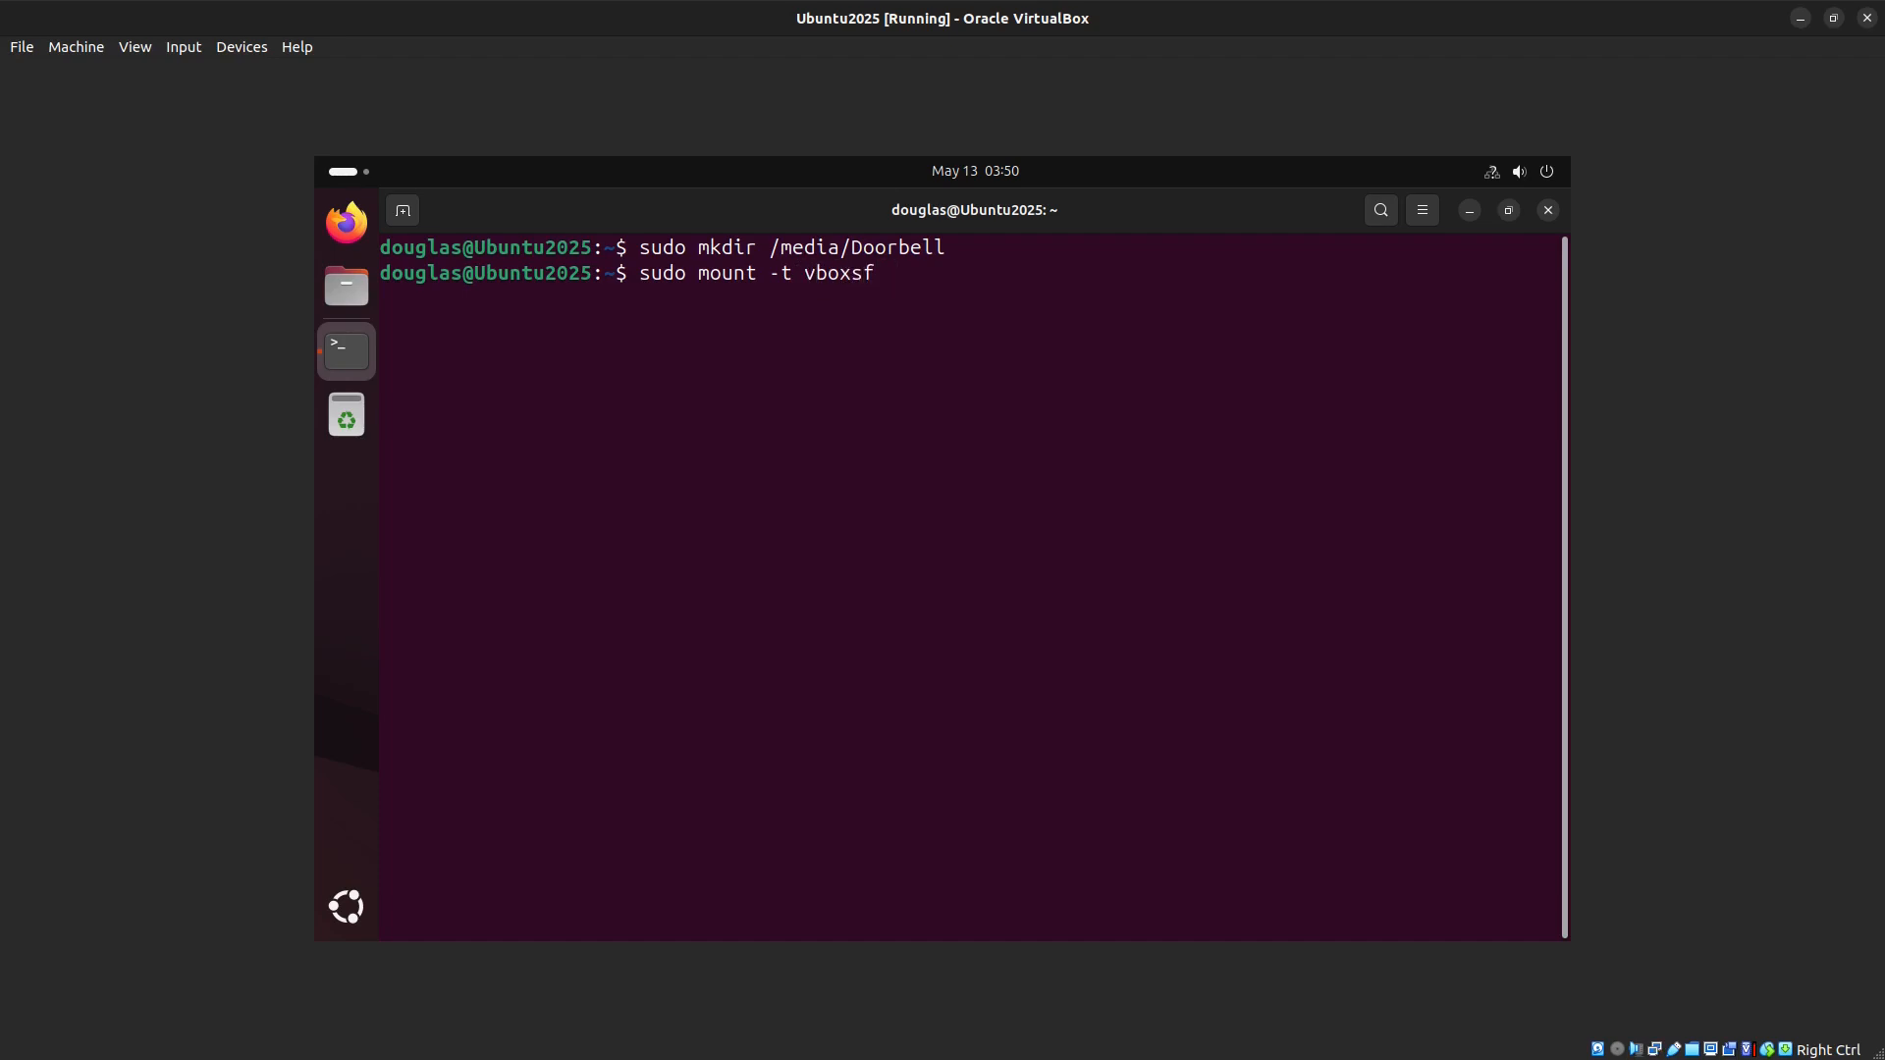
text( Doorbell /med)
key(BackSpace)
key(BackSpace)
key(BackSpace)
key(BackSpace)
text(/media/Doorbell/)
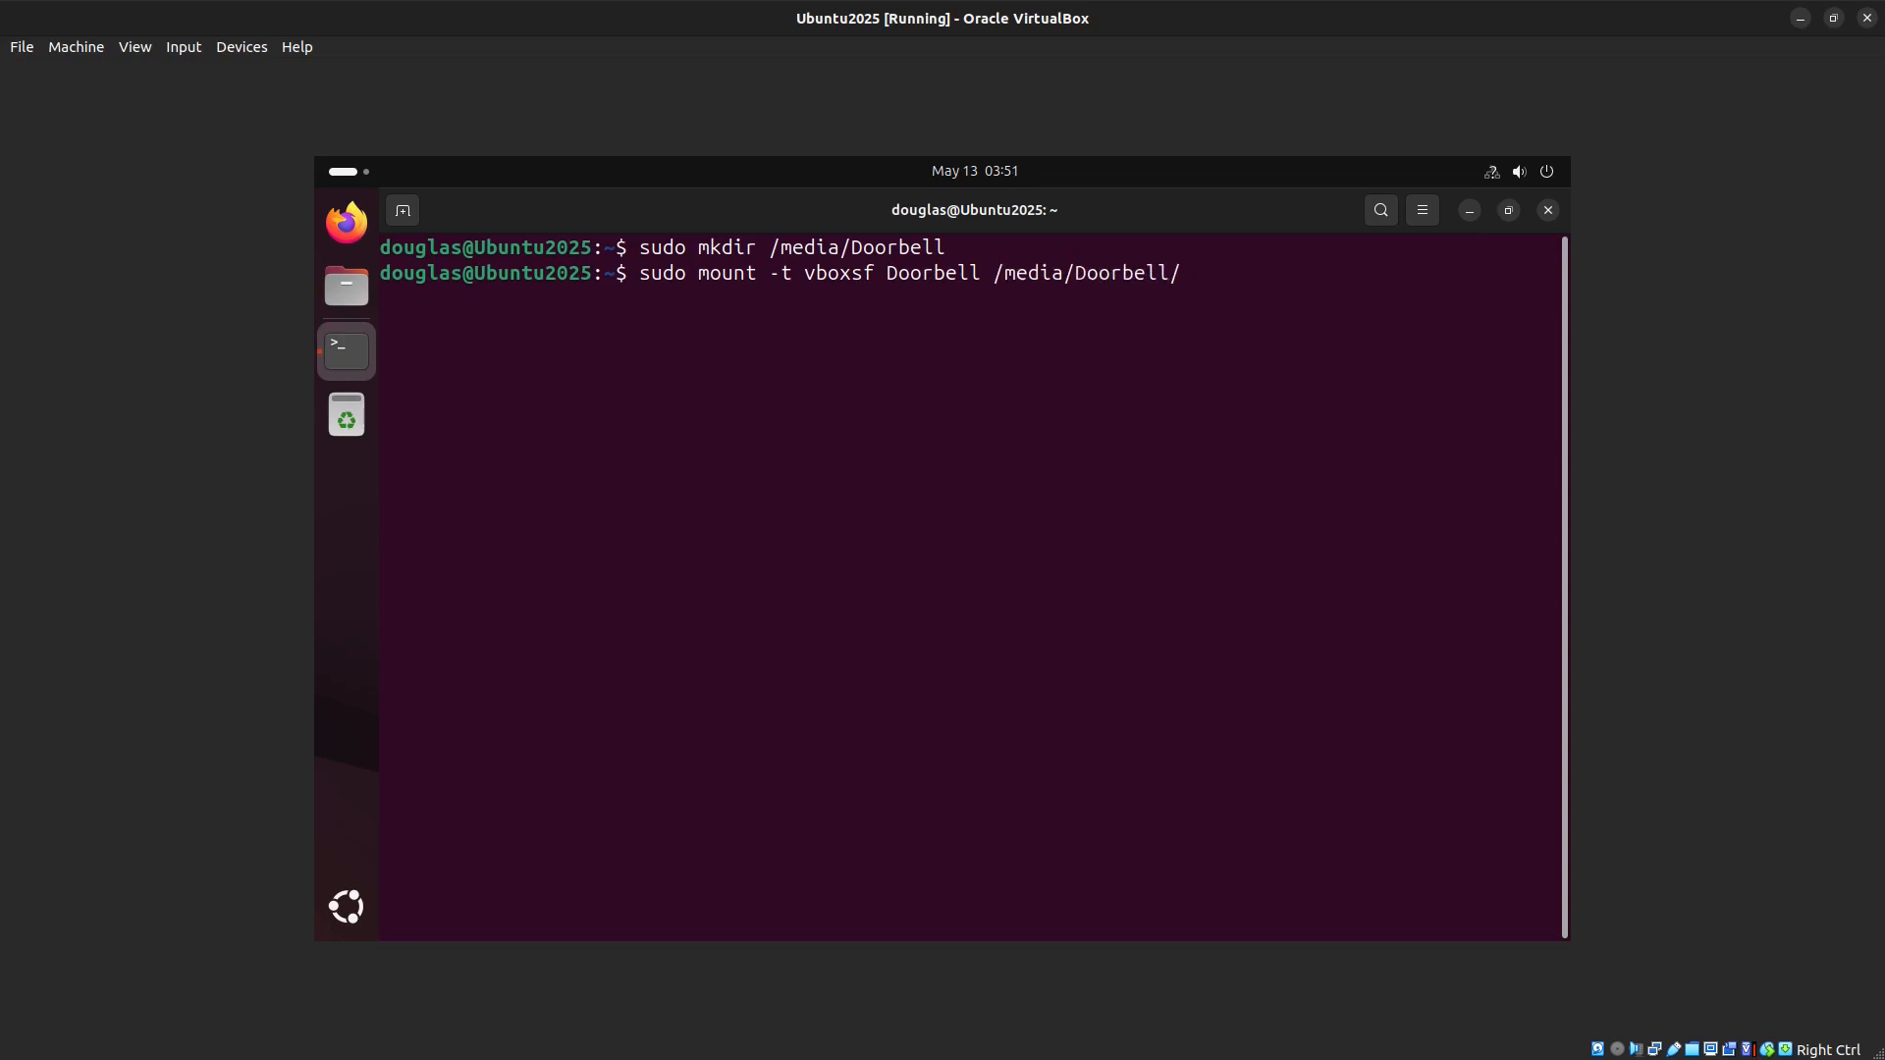
key(Return)
Step: List the contents of /media/Doorbell to check the shared files
text(ls /media/)
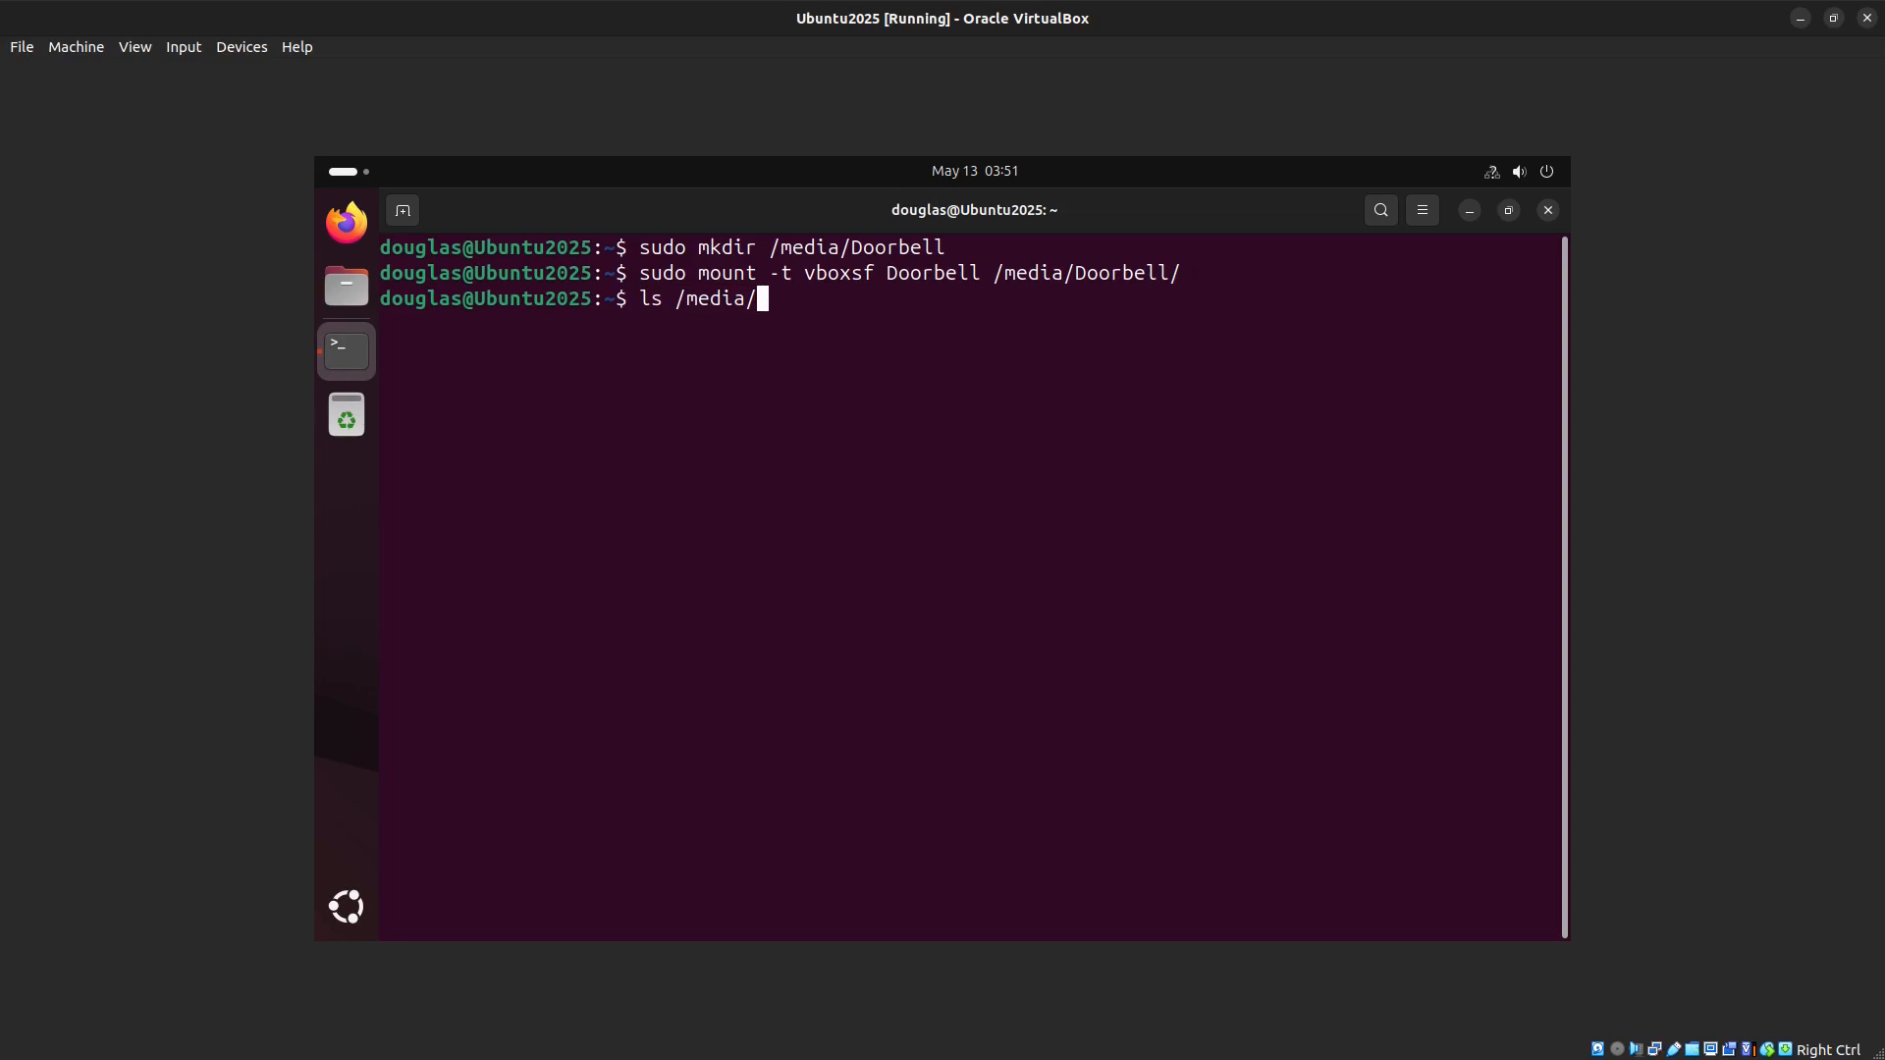
text(Do)
key(Tab)
key(Return)
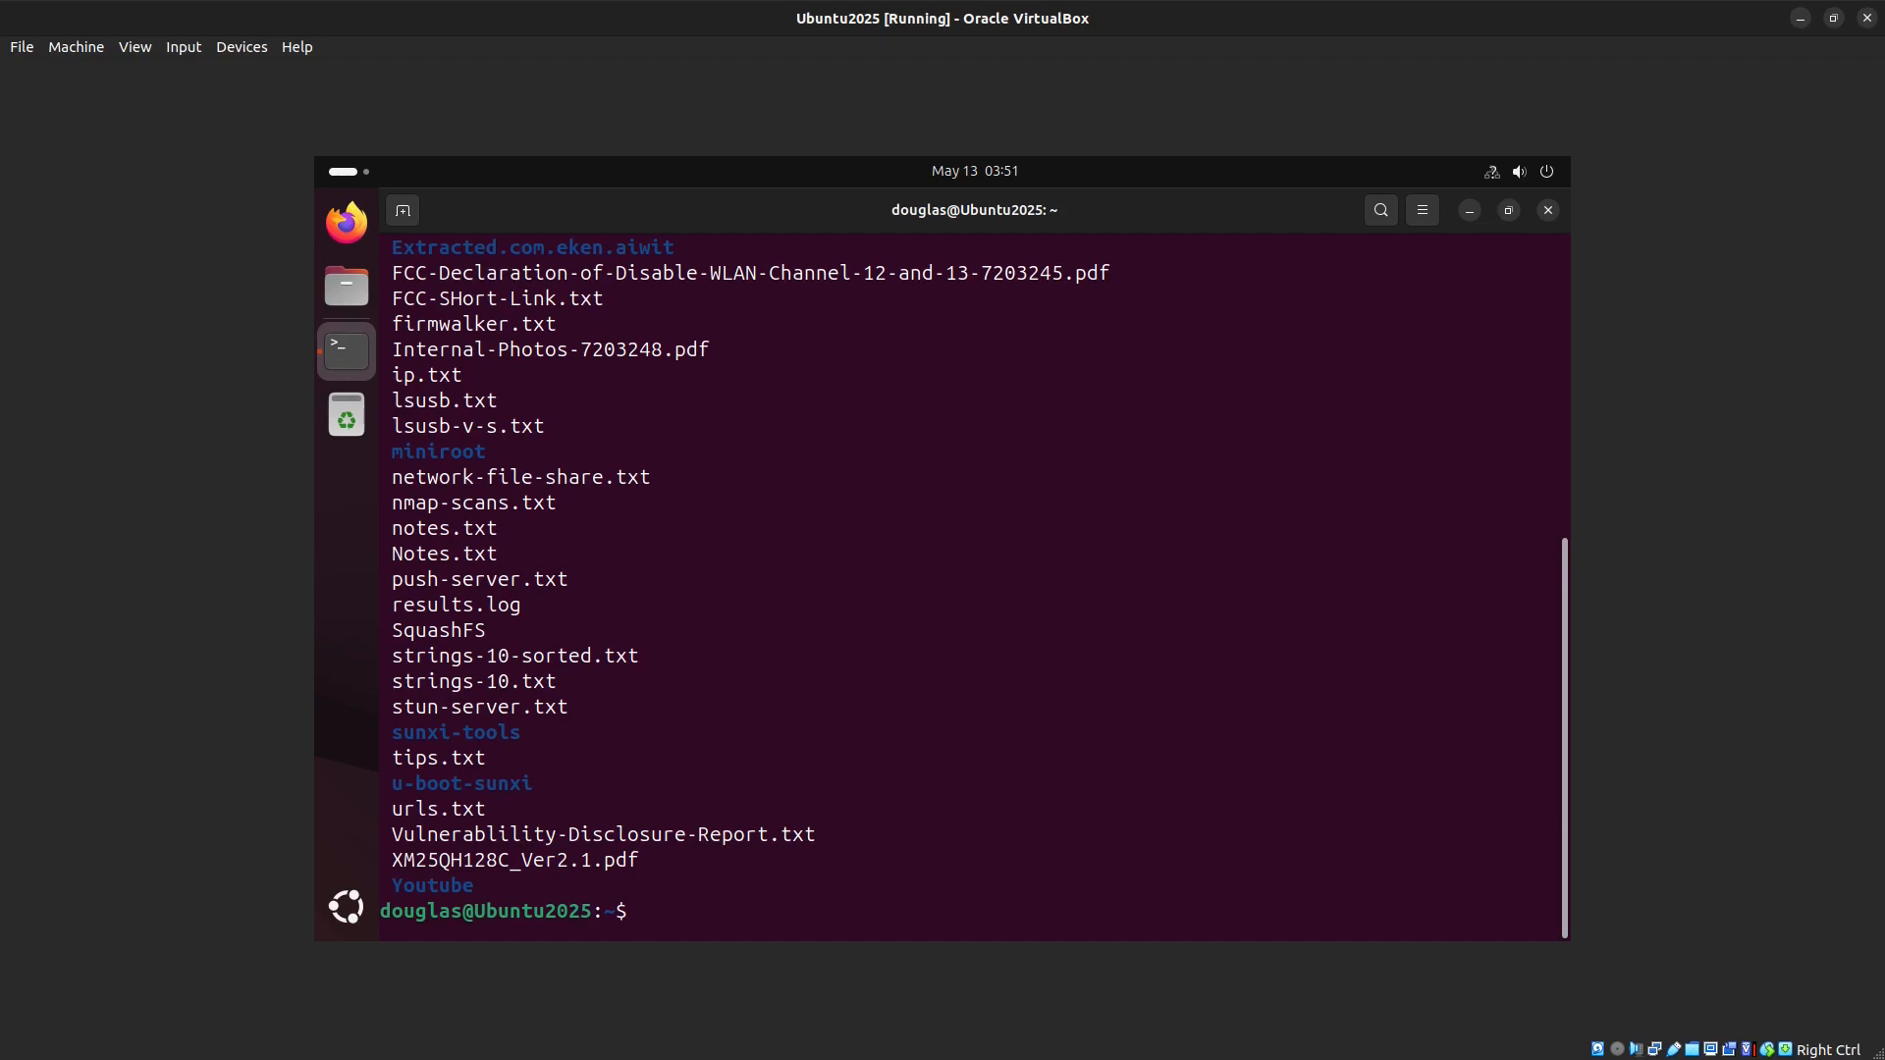